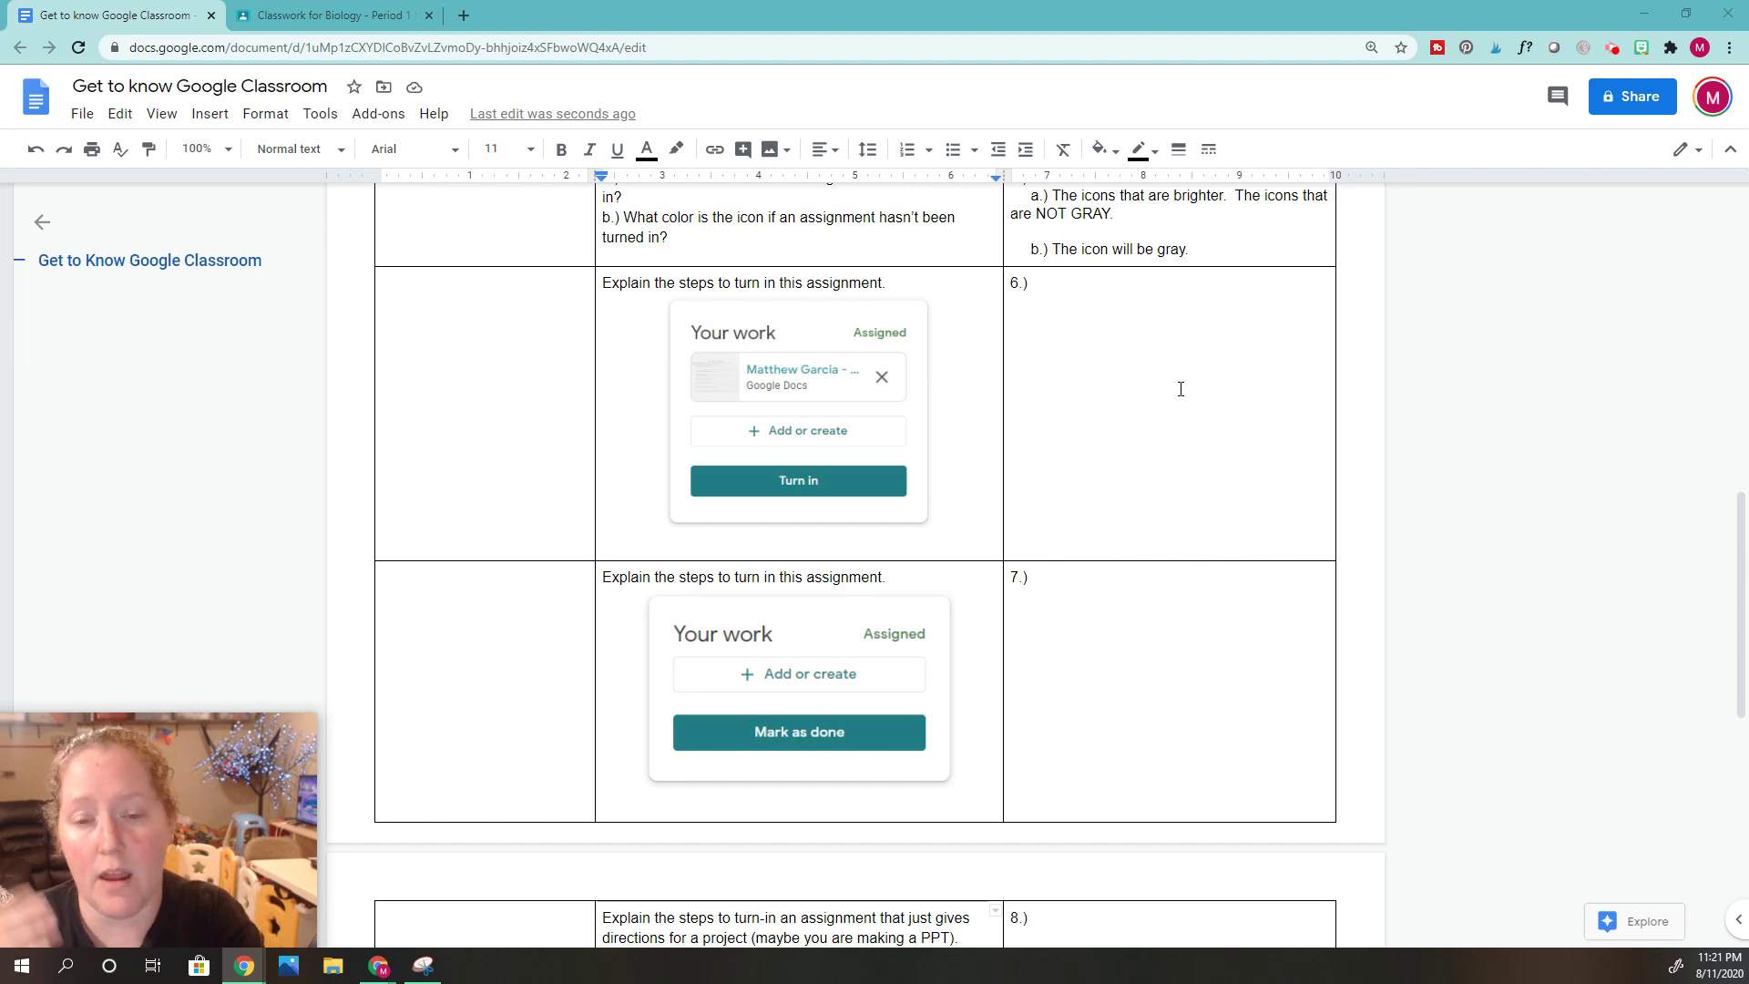
# Step: Switch to Google Classroom and go from the Biology - Period 1 class stream to its classwork list
pyautogui.click(1064, 286)
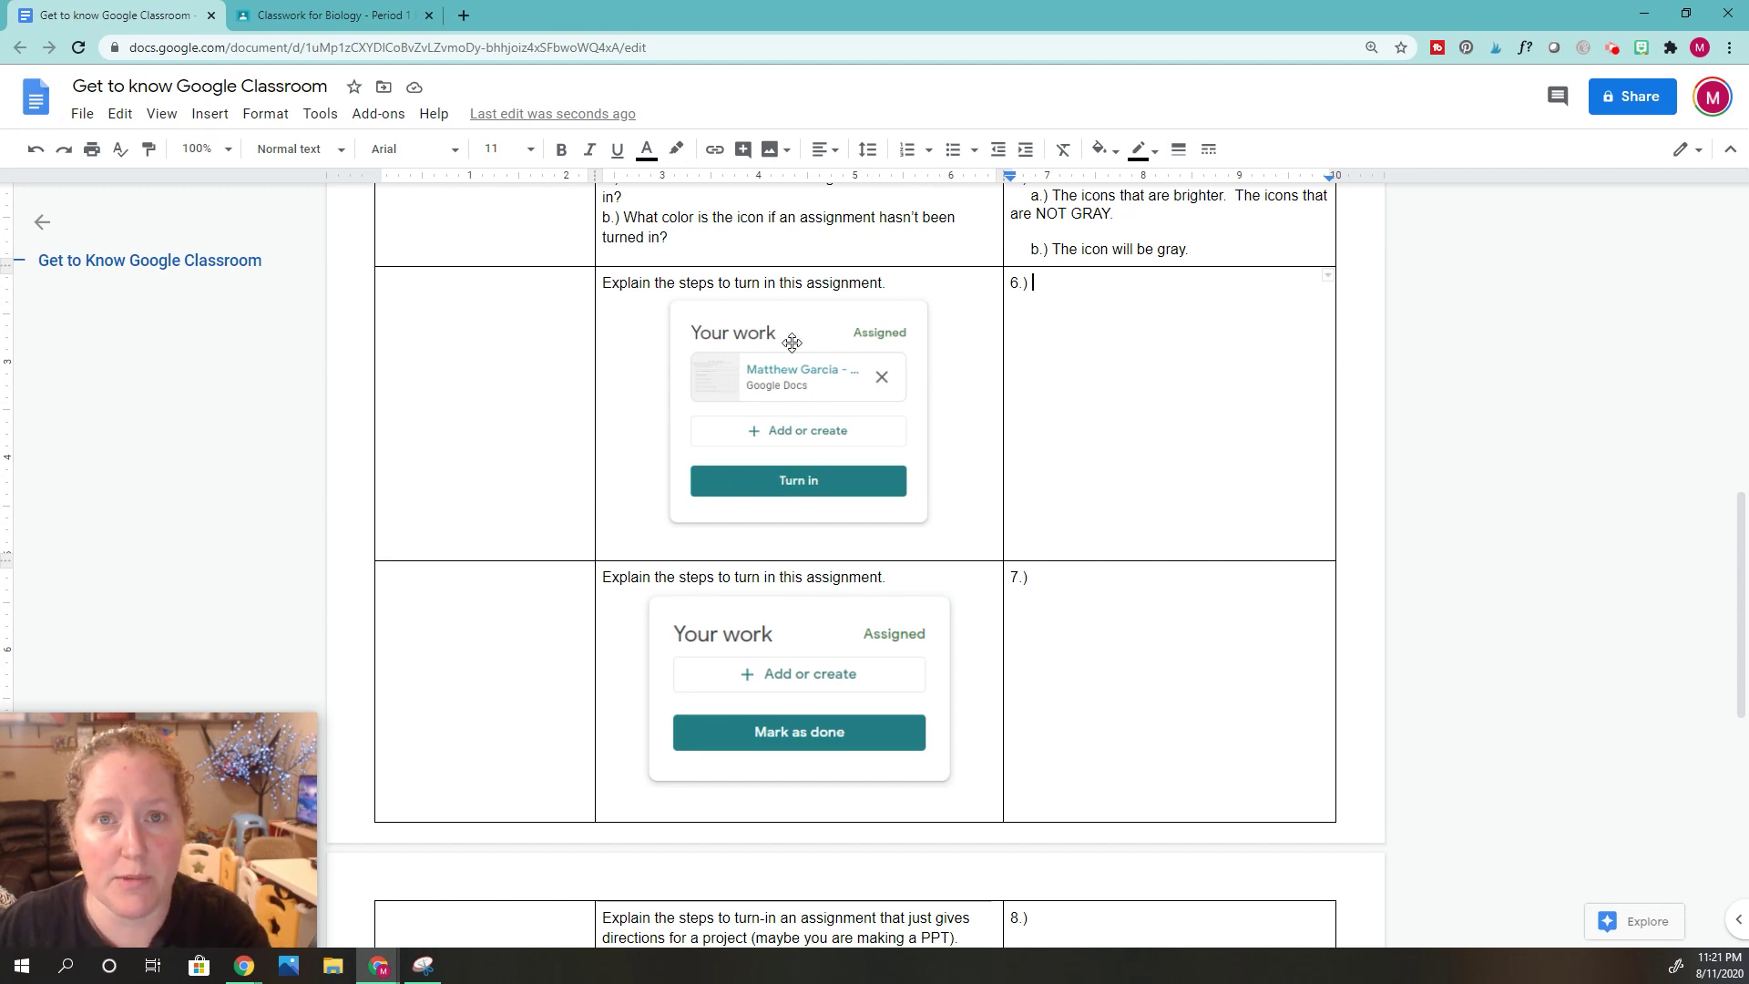
pyautogui.click(311, 11)
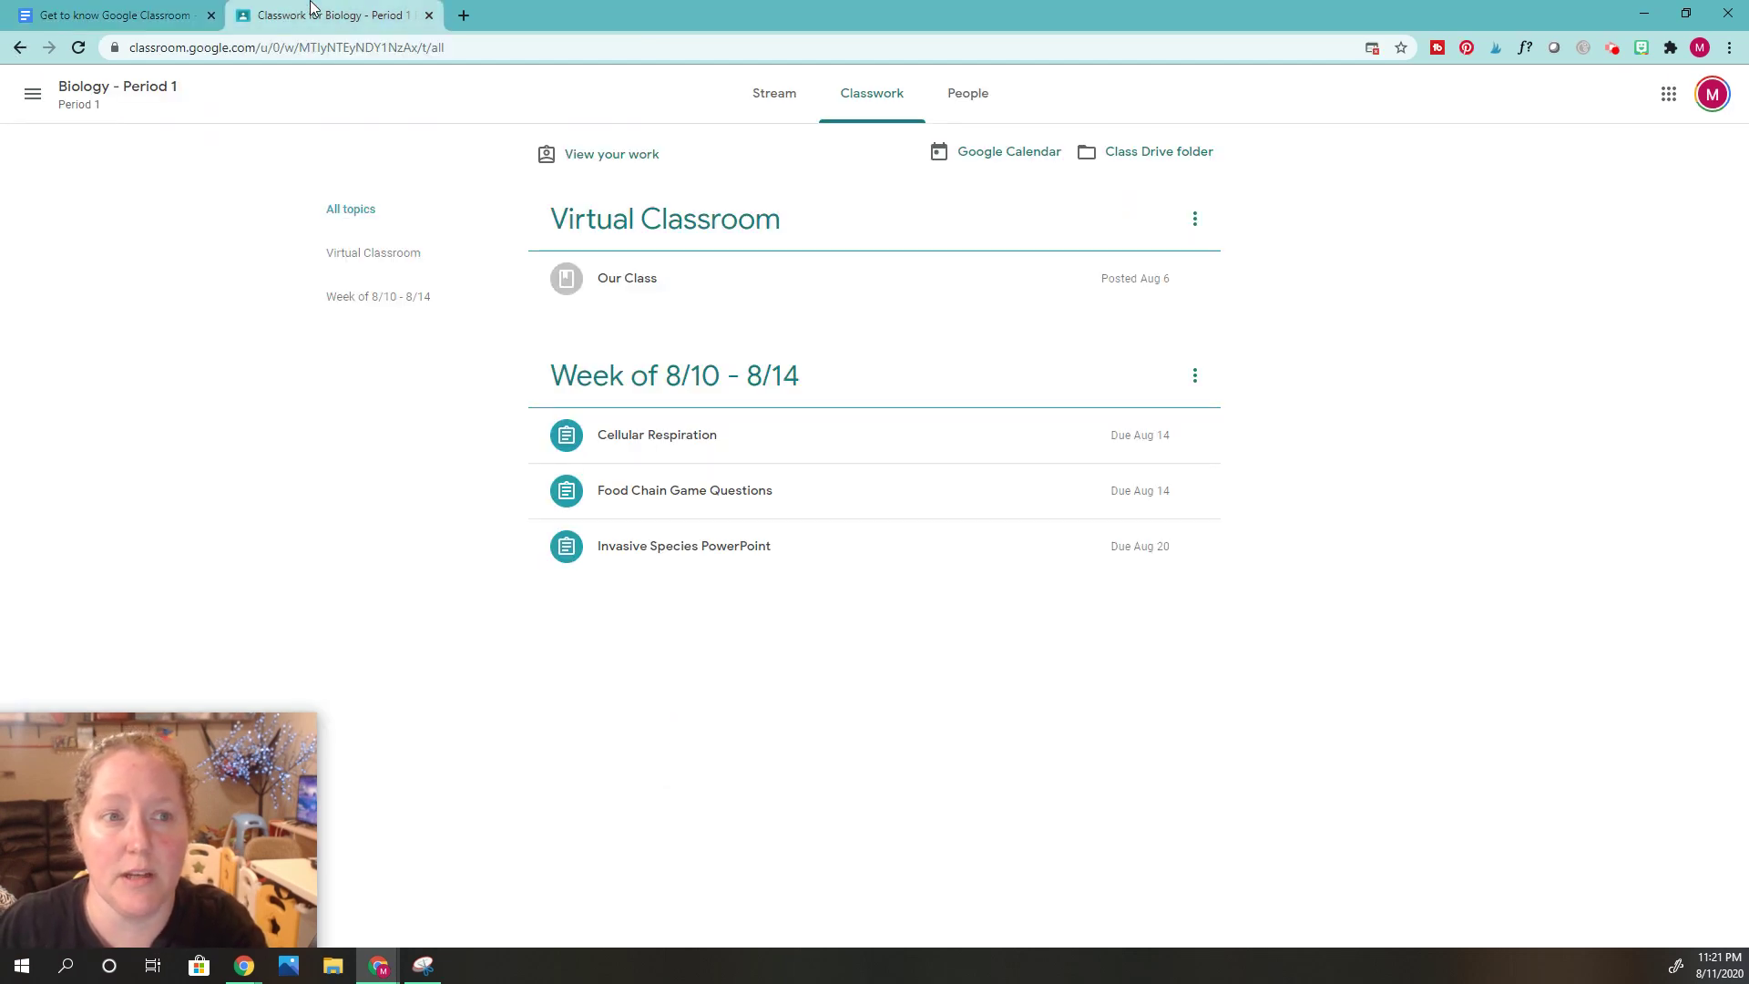
pyautogui.click(779, 96)
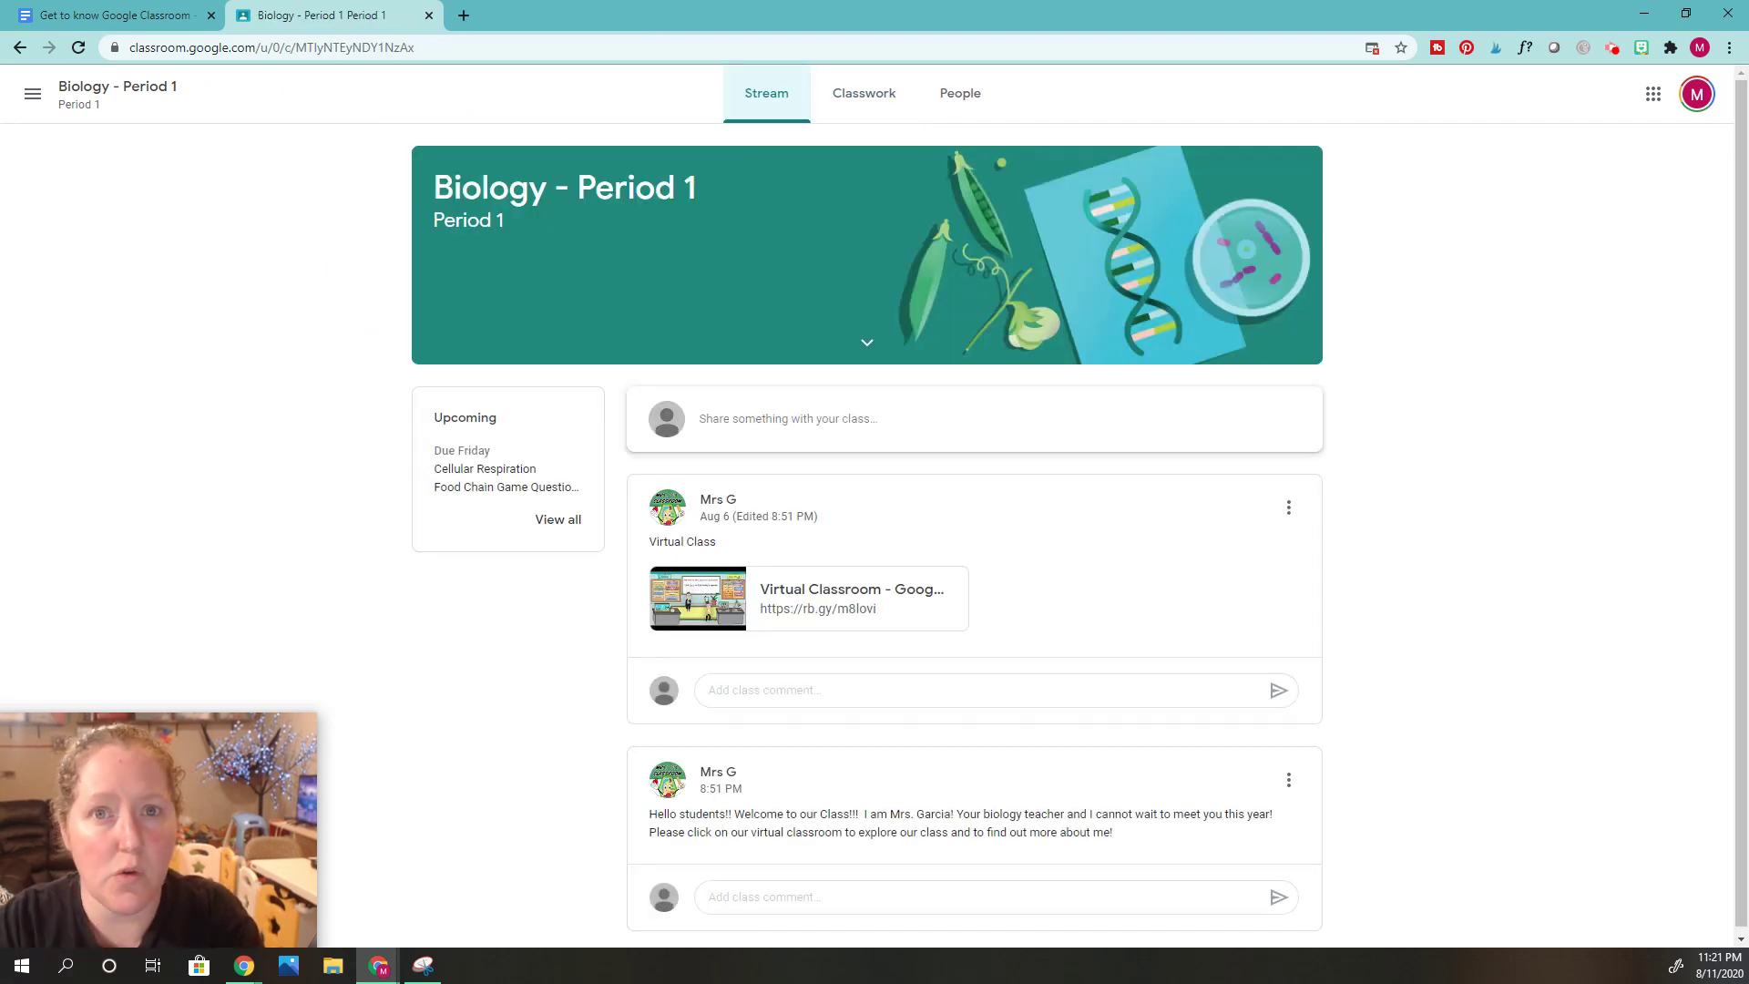
pyautogui.click(785, 91)
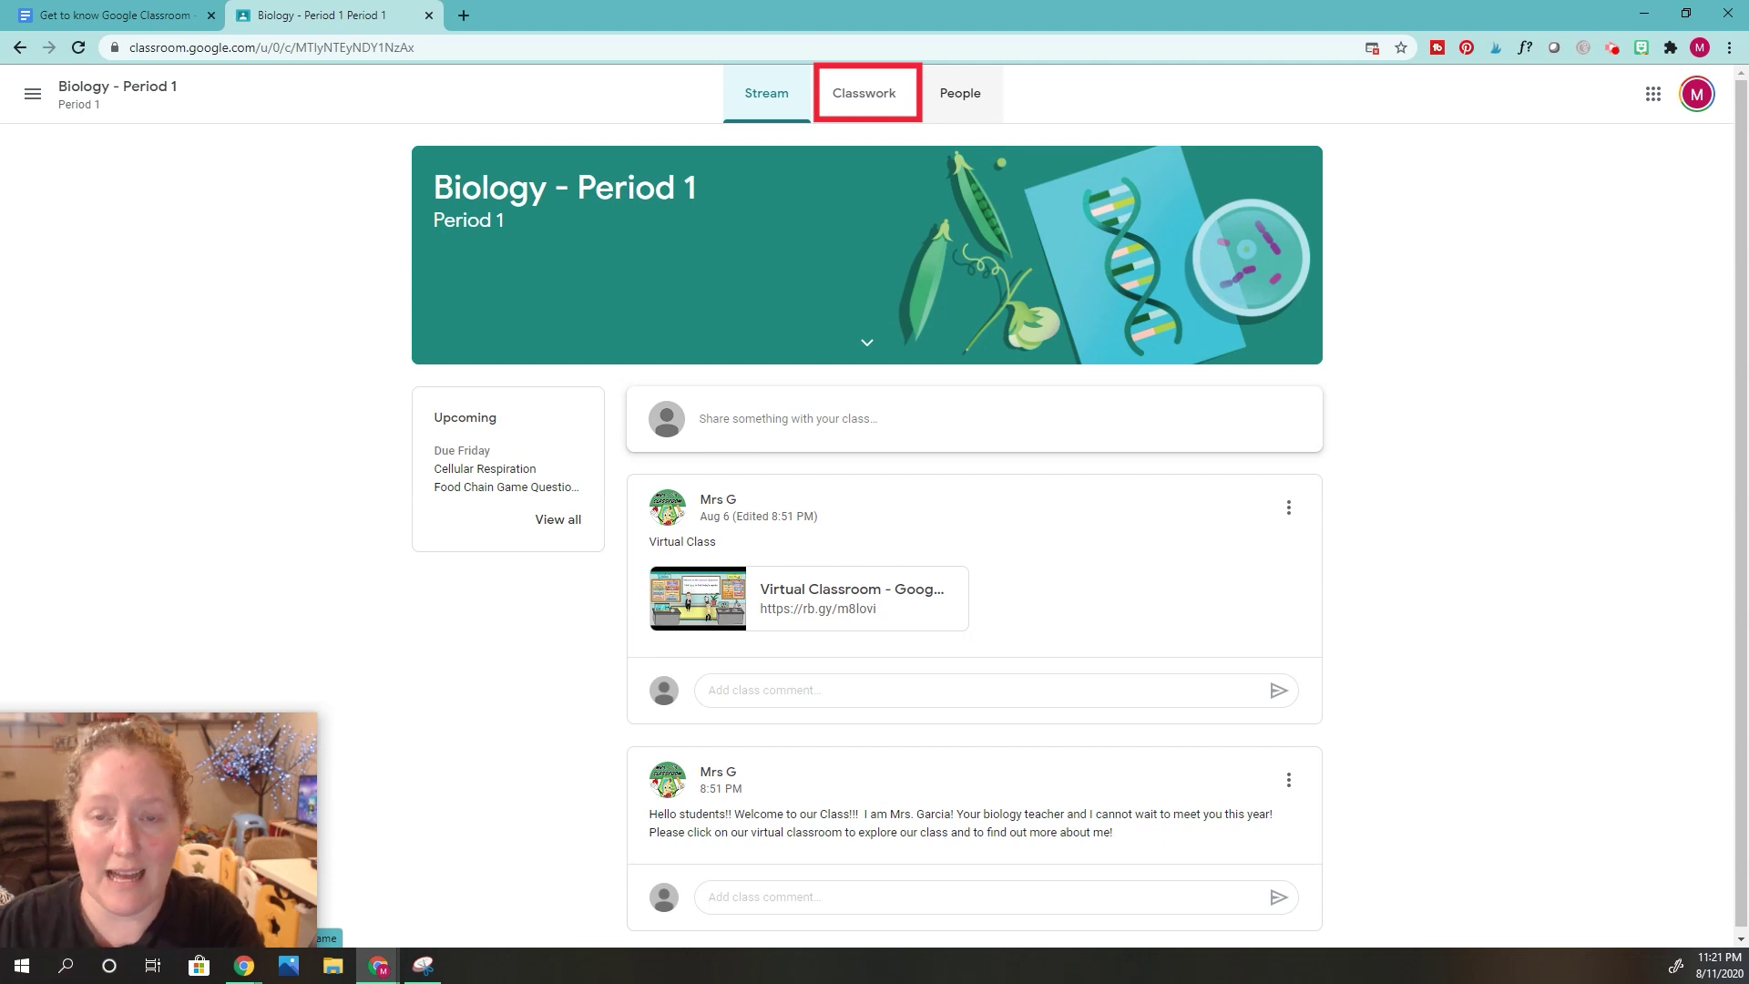
pyautogui.click(870, 88)
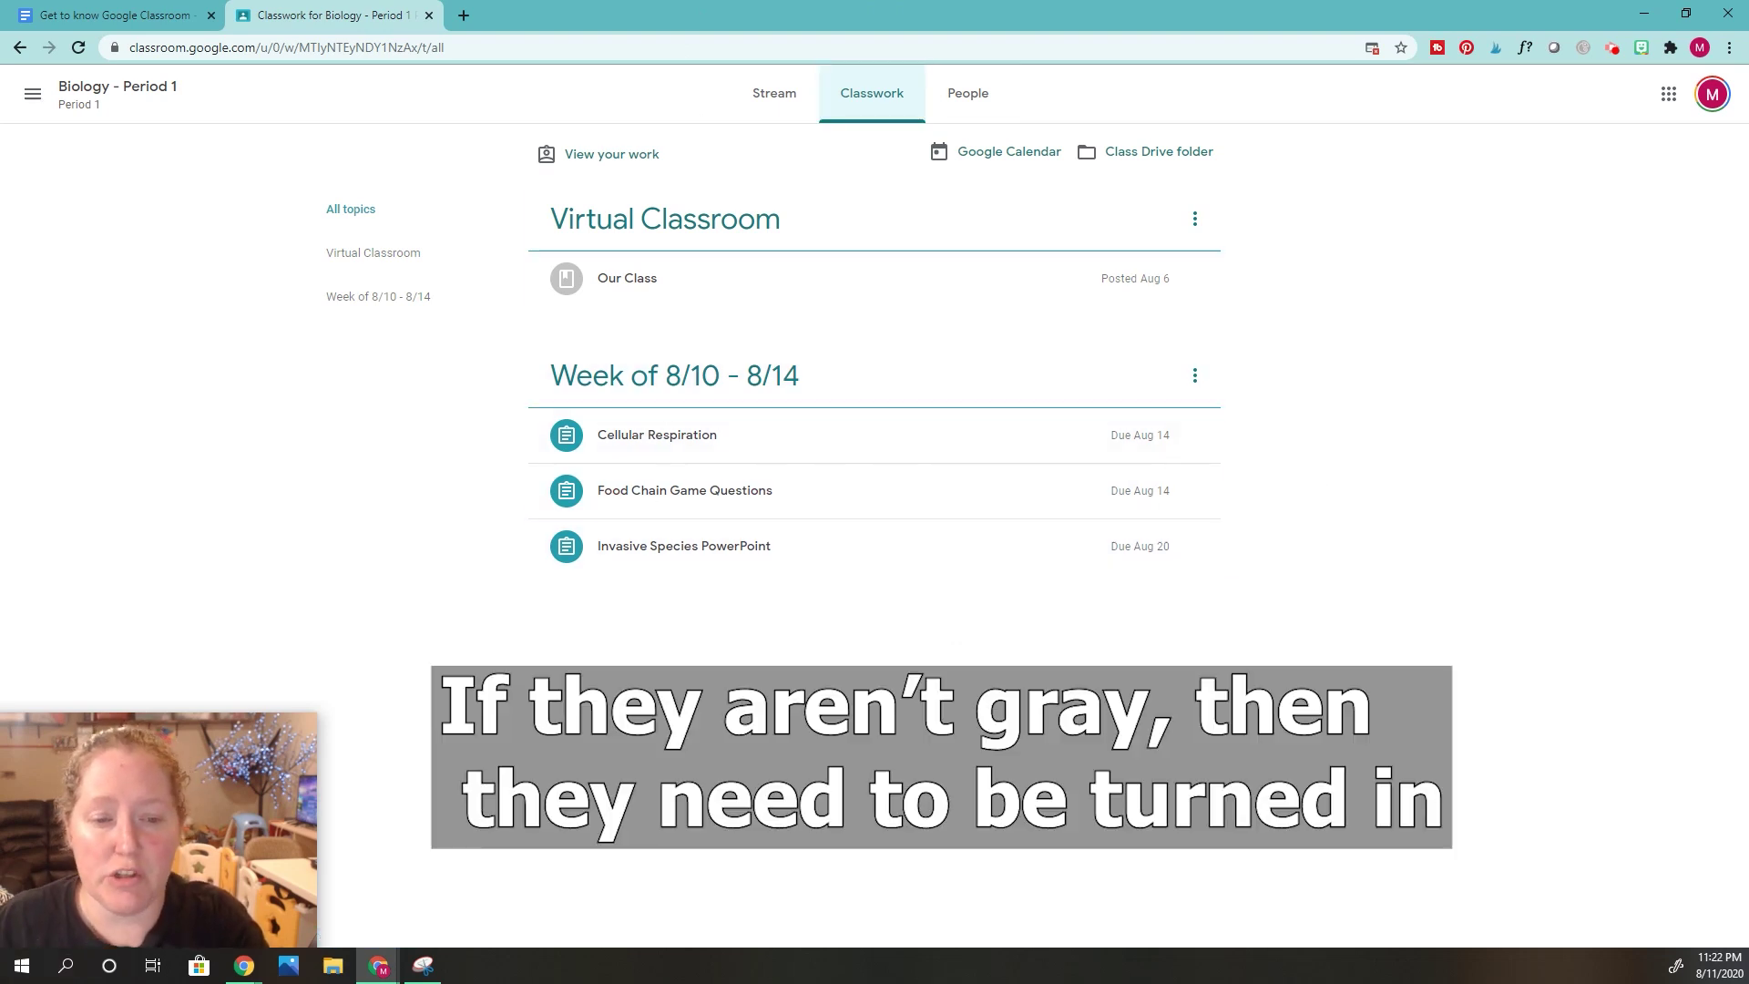
# Step: Expand Food Chain Game Questions, check its status, and open the full assignment page
pyautogui.click(722, 493)
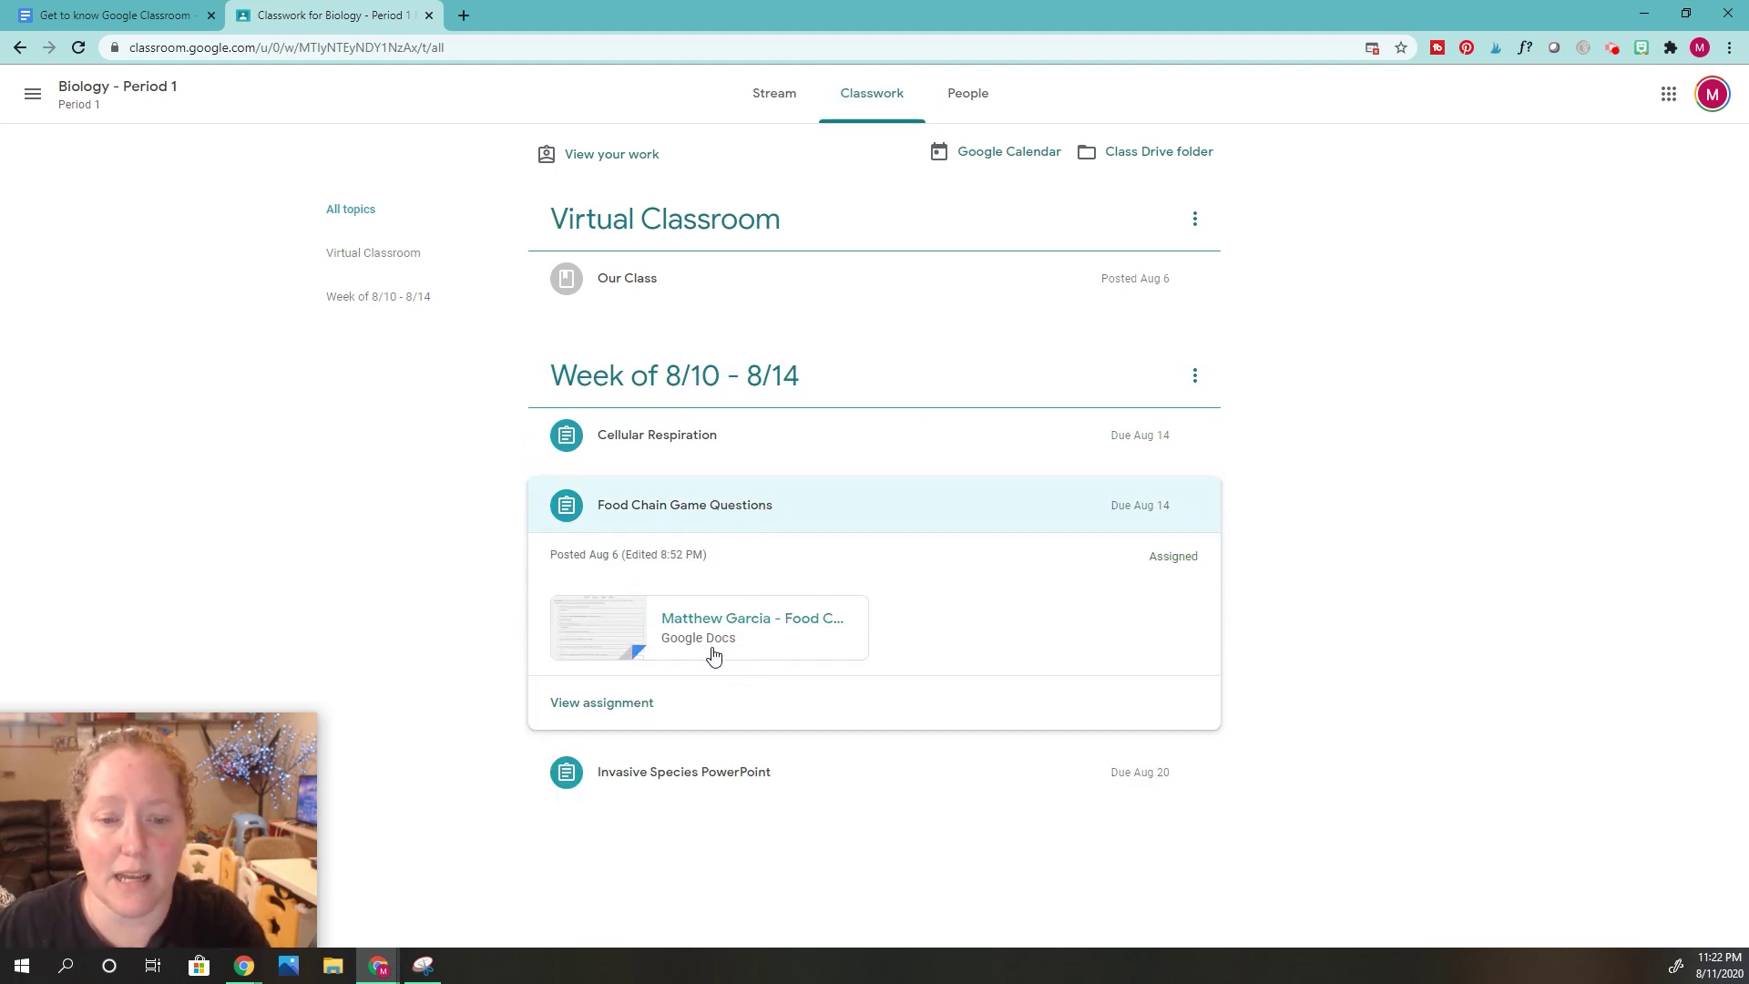
pyautogui.moveTo(1151, 557); pyautogui.dragTo(1211, 560)
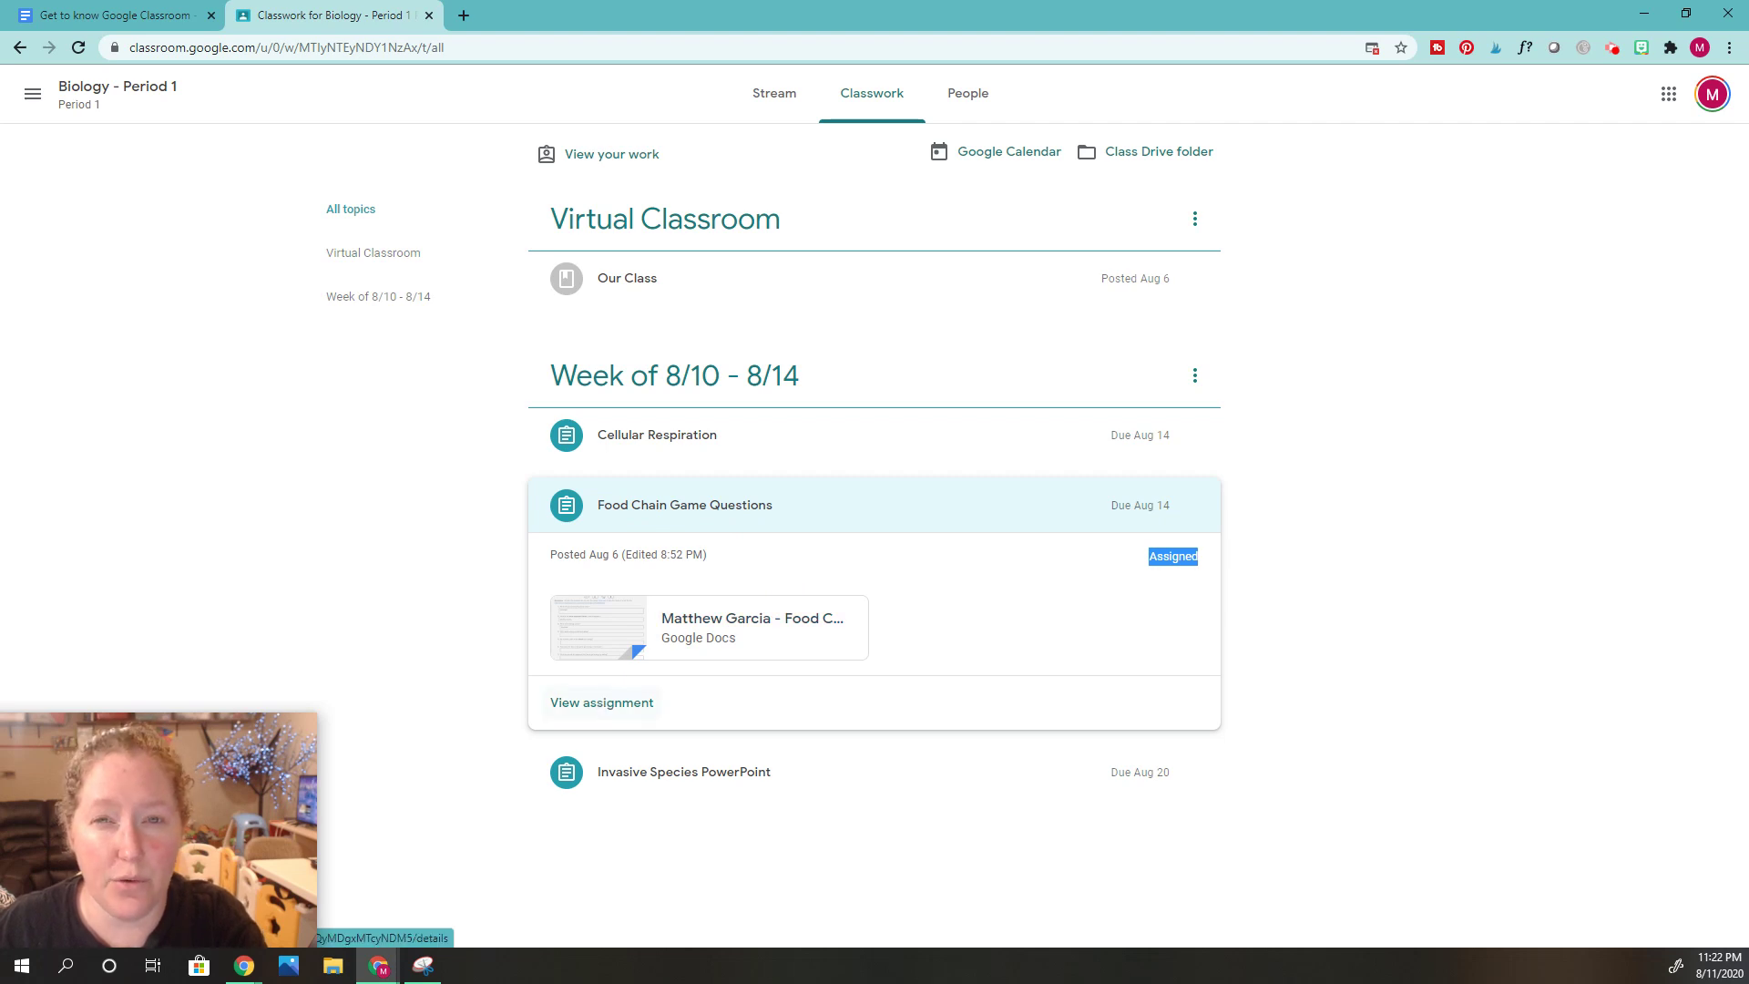
pyautogui.click(617, 704)
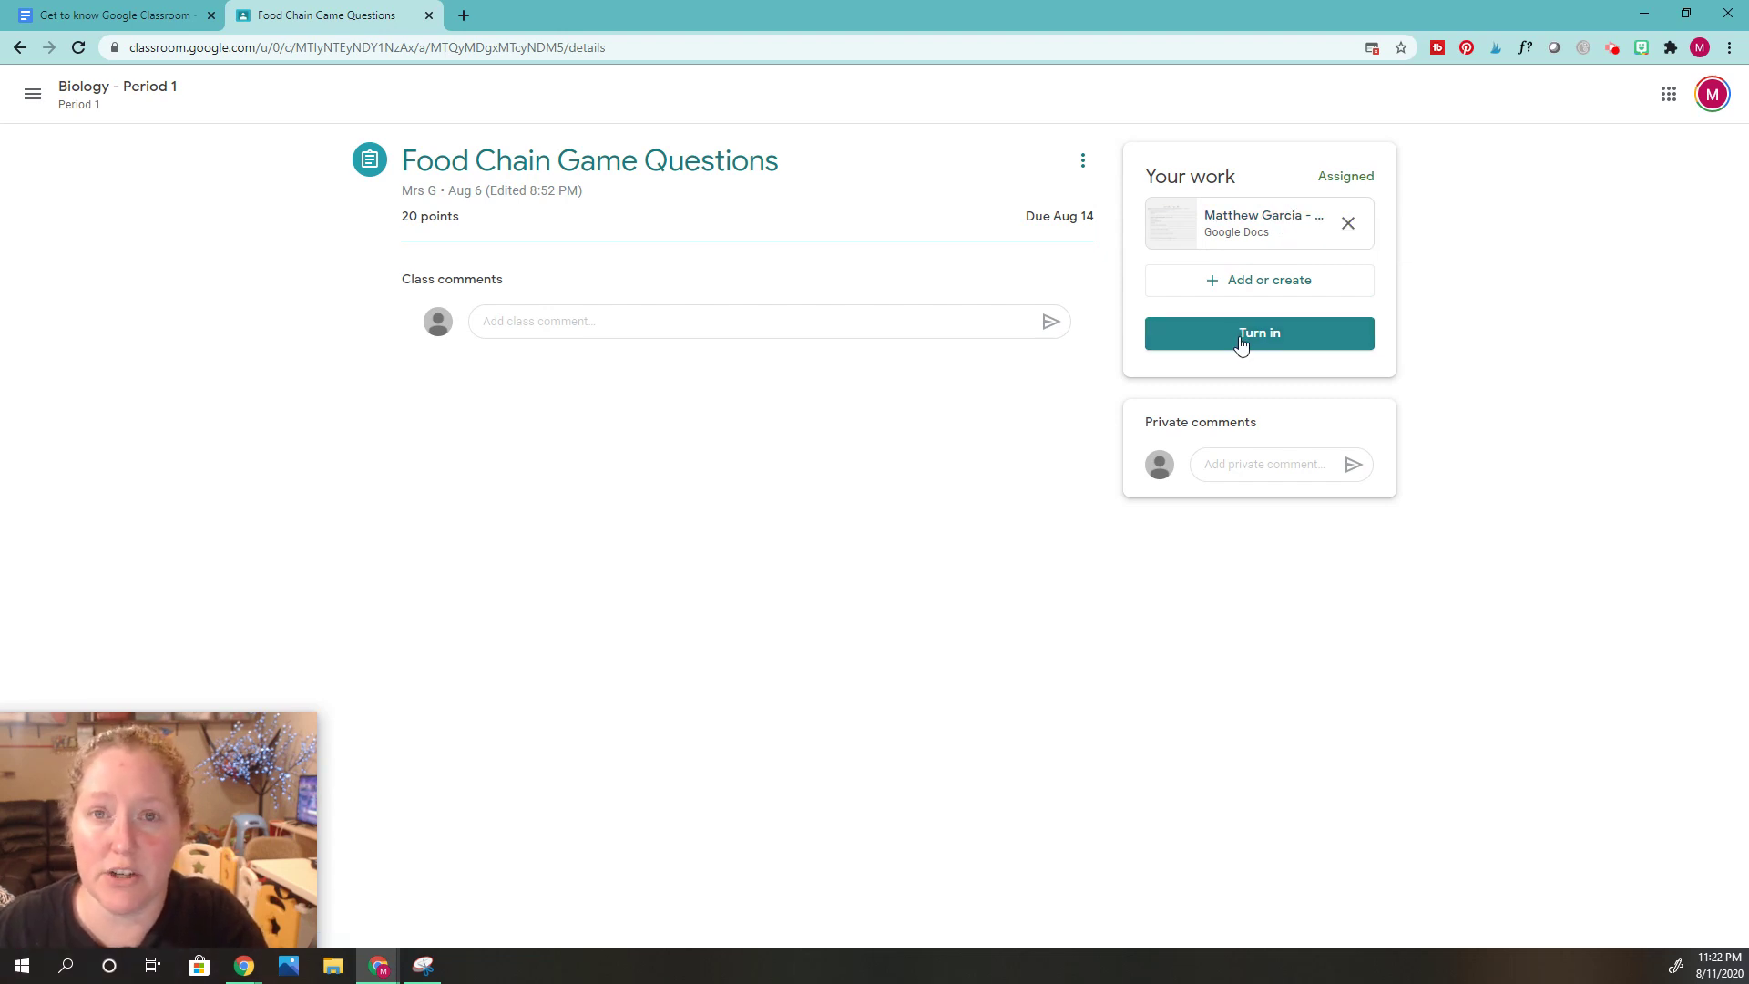
# Step: Open the document attached to the assignment and review the answers to questions 1 to 3
pyautogui.click(1272, 216)
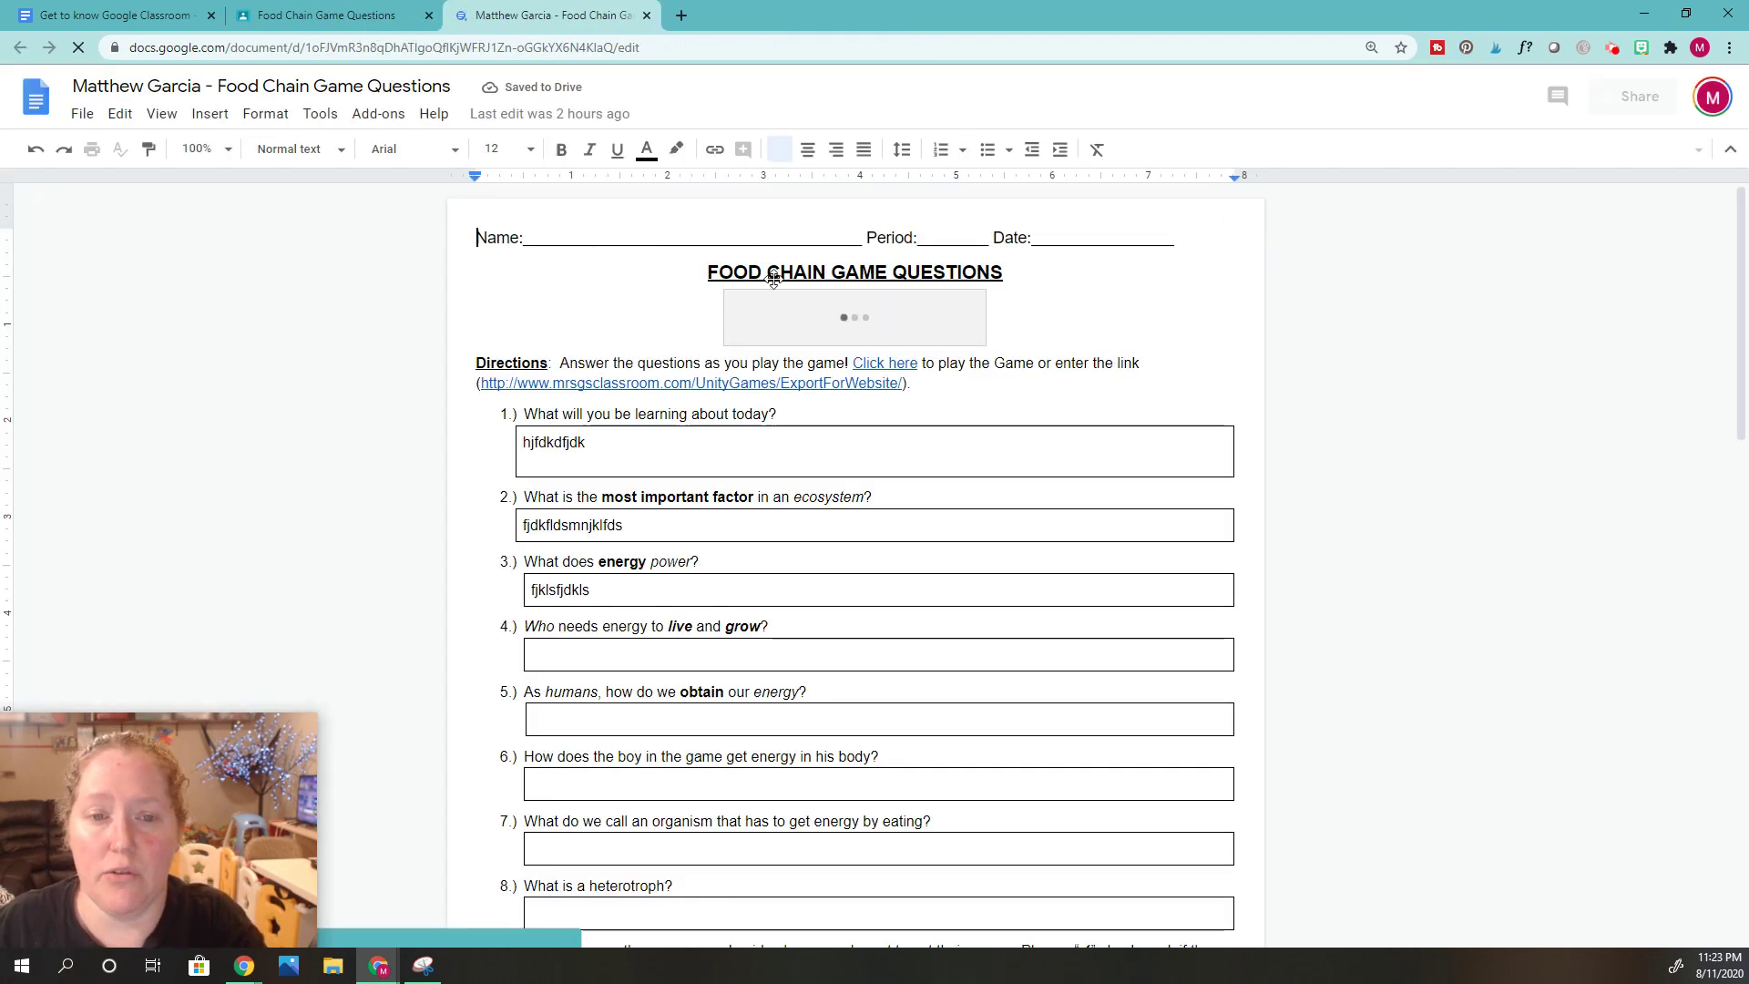
pyautogui.scroll(-1, 986, 466)
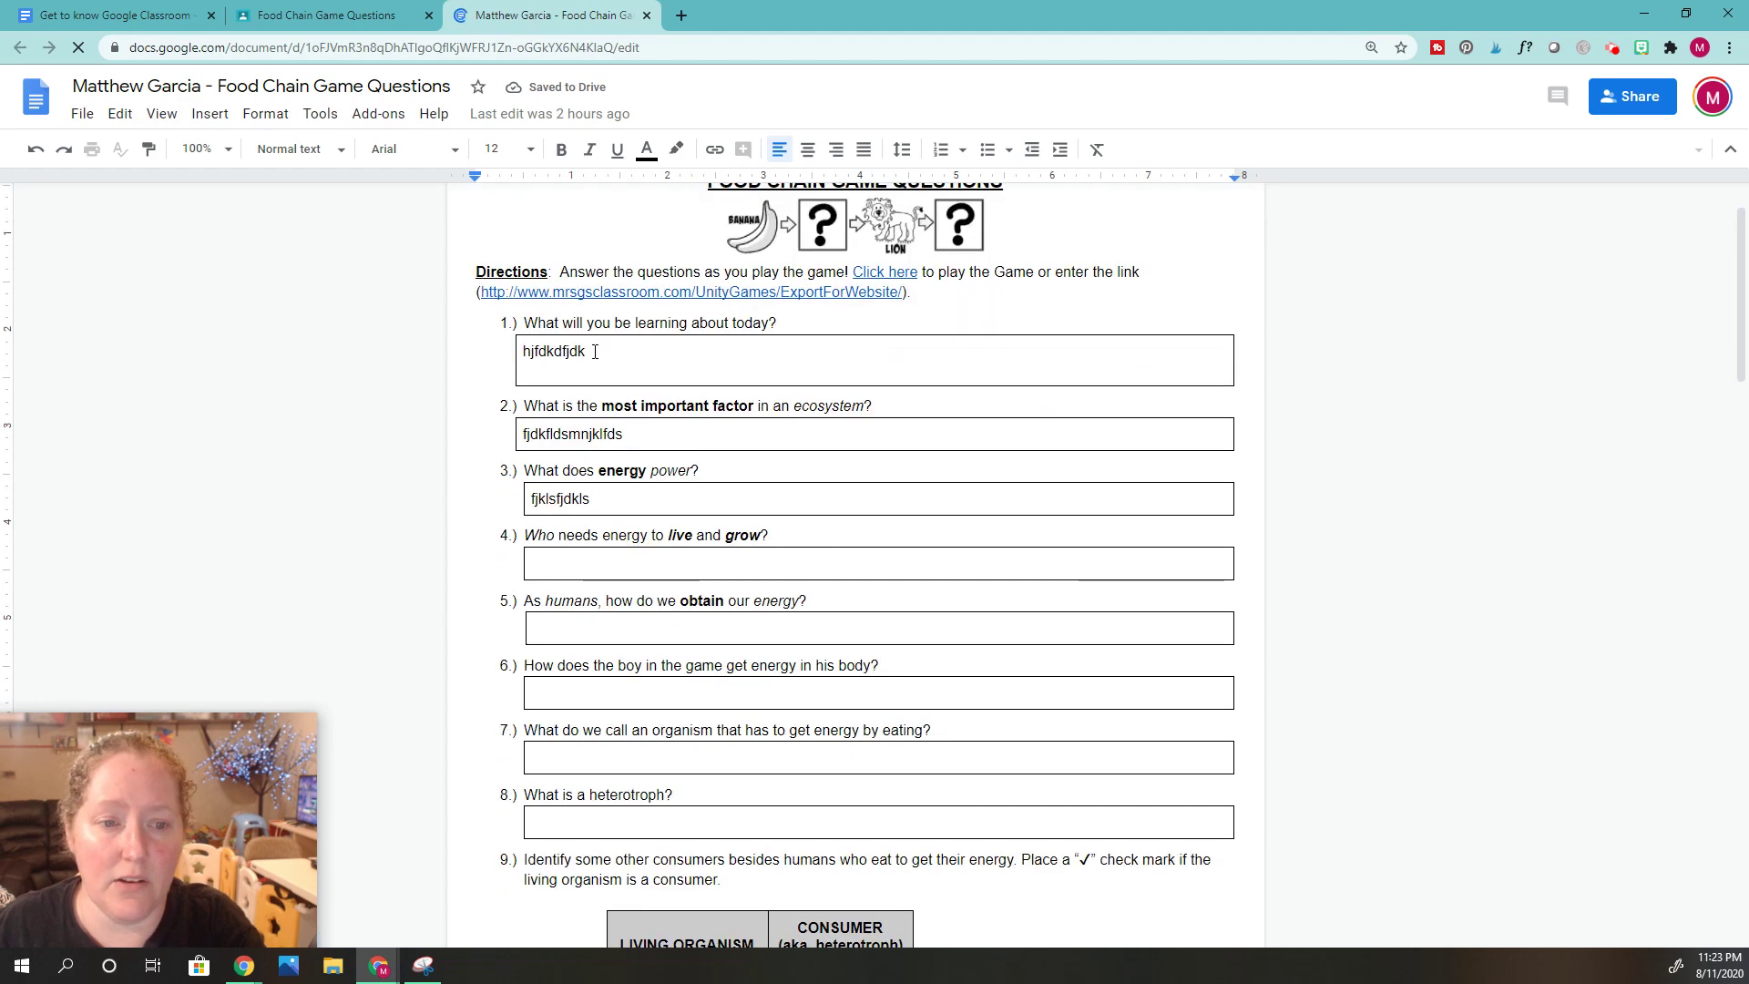
pyautogui.moveTo(613, 351); pyautogui.dragTo(527, 351)
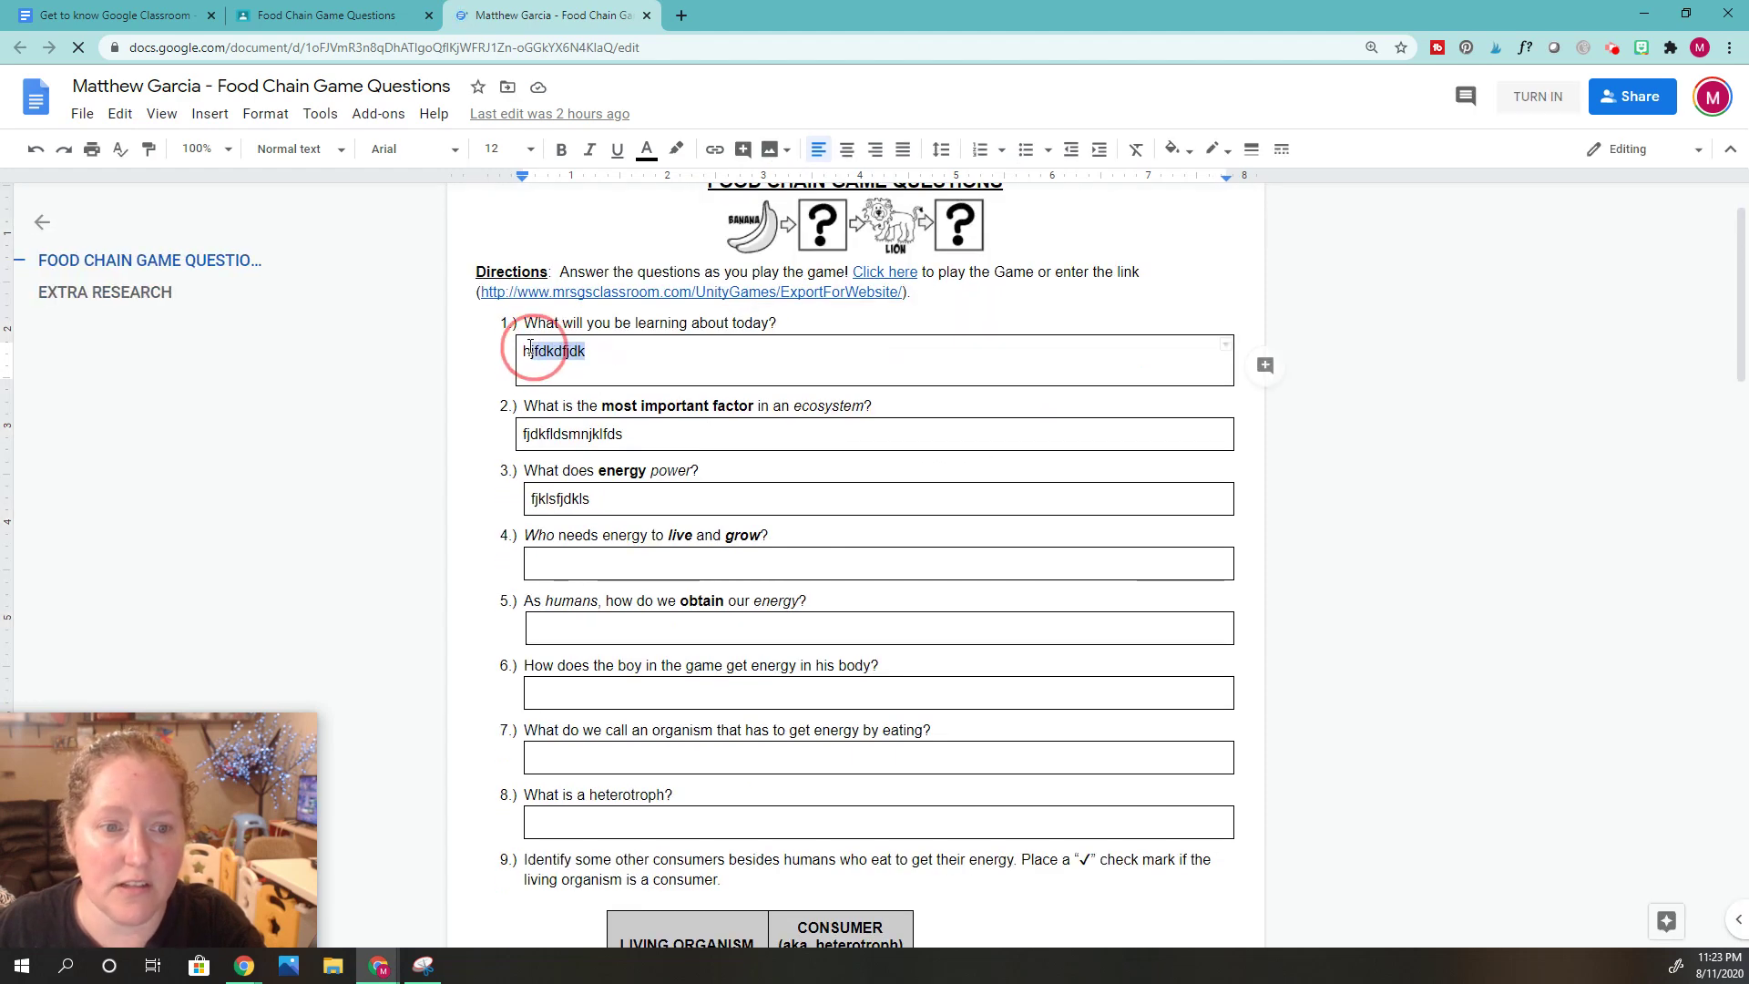
pyautogui.click(625, 434)
pyautogui.doubleClick(590, 434)
pyautogui.doubleClick(592, 499)
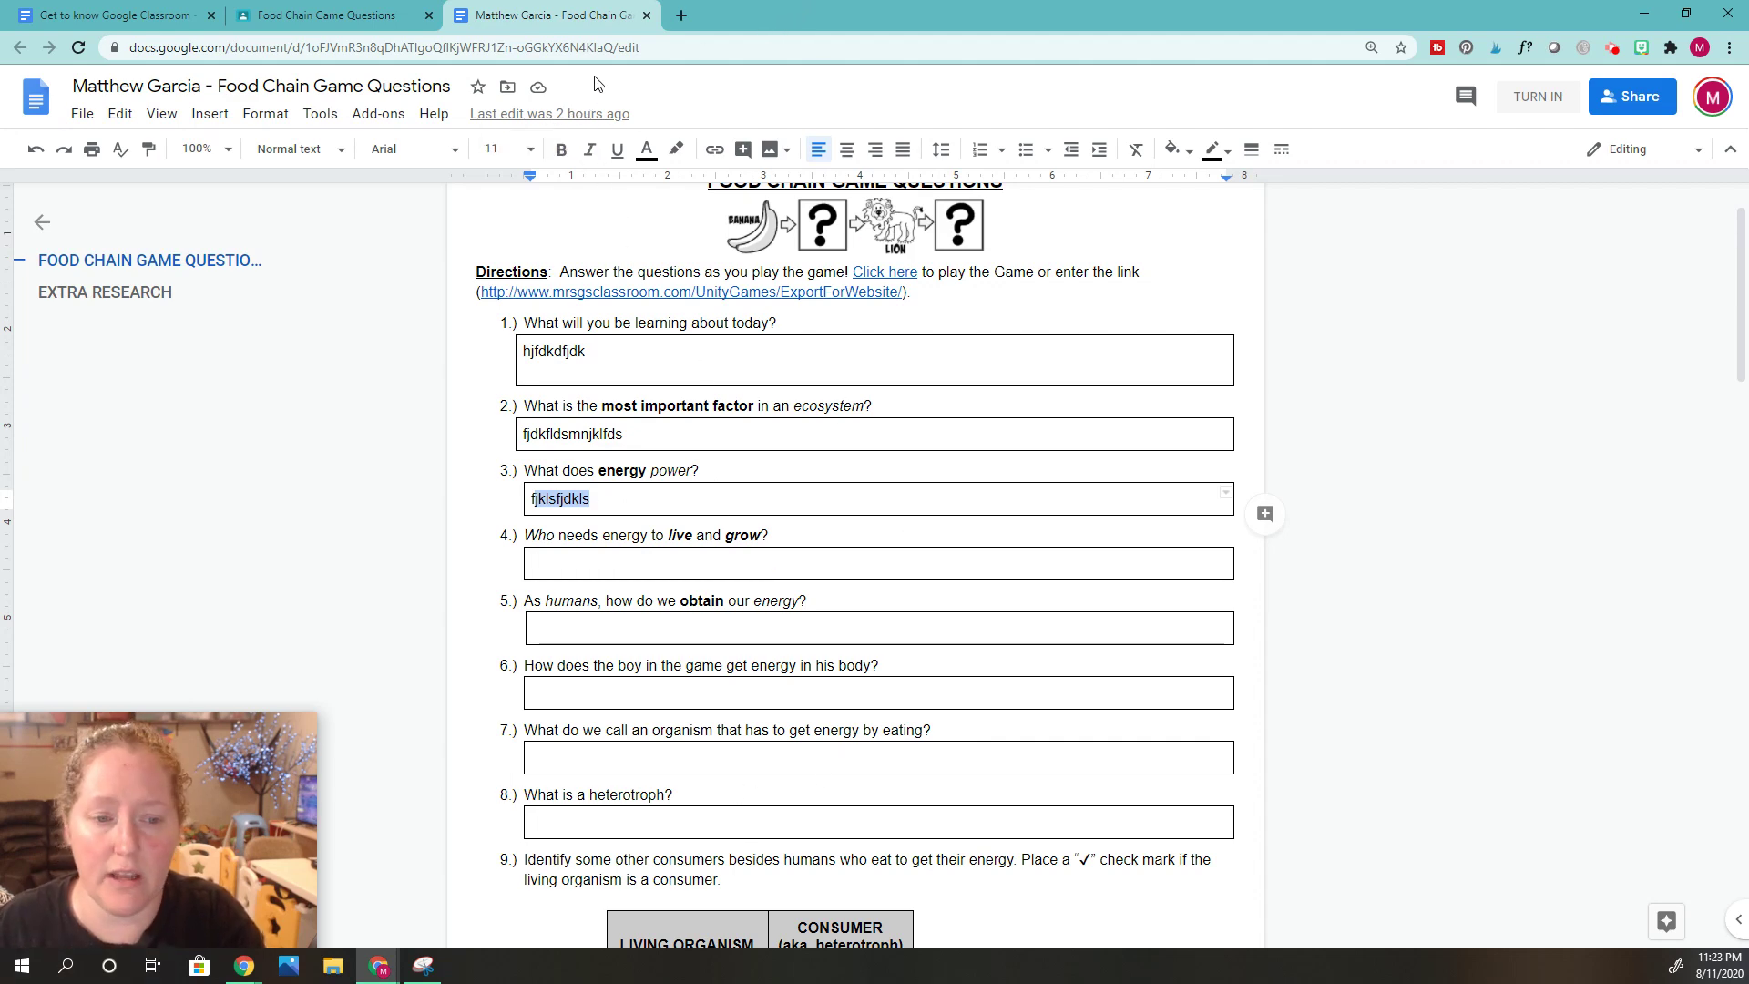
# Step: Close the attached document and turn in the Food Chain Game Questions work, confirming the submission
pyautogui.click(646, 17)
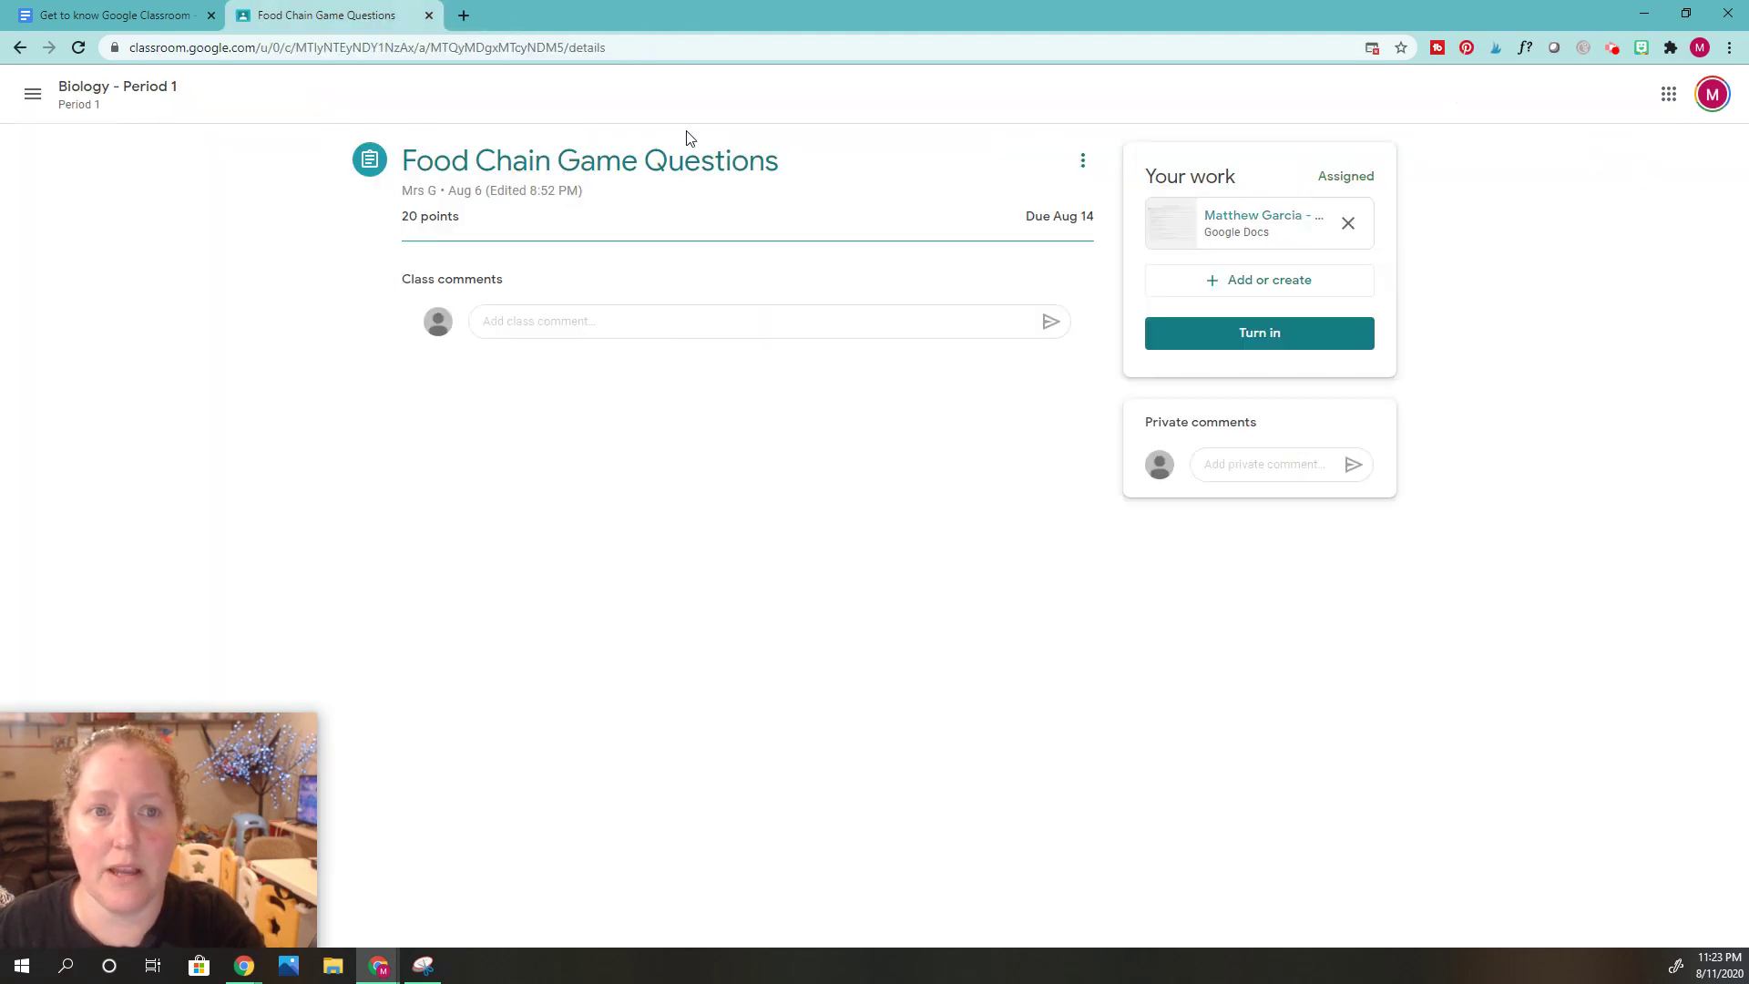
pyautogui.click(1263, 333)
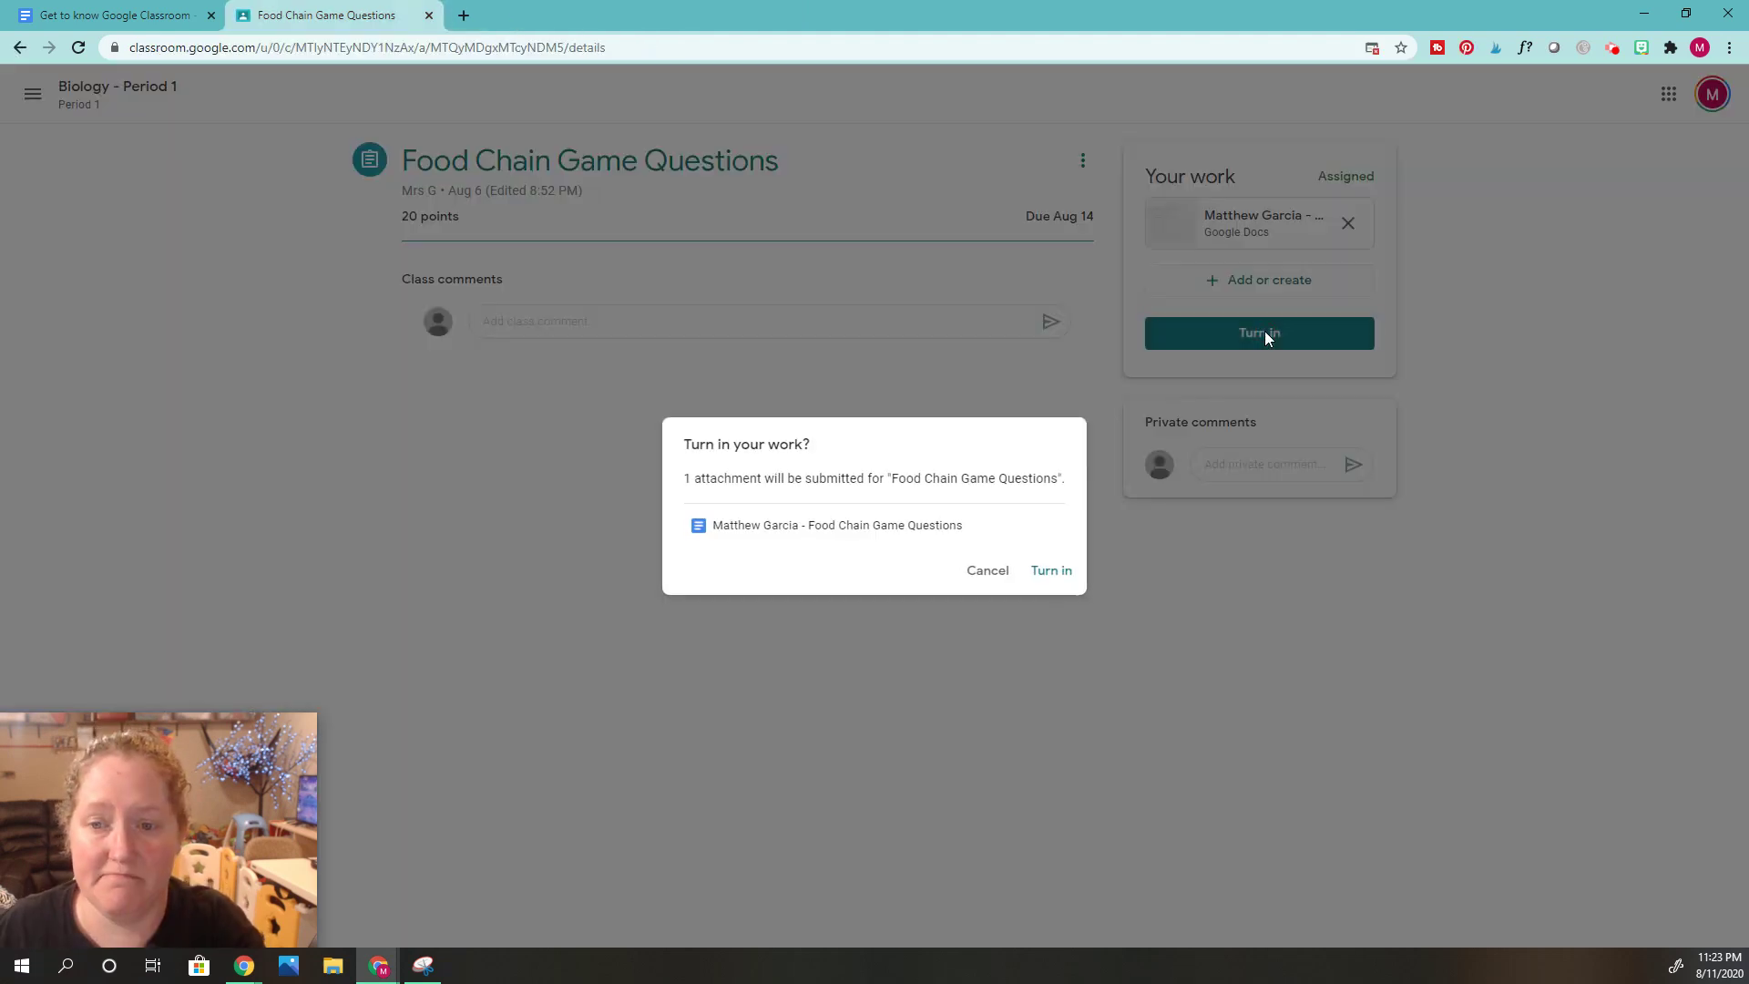
pyautogui.click(1055, 570)
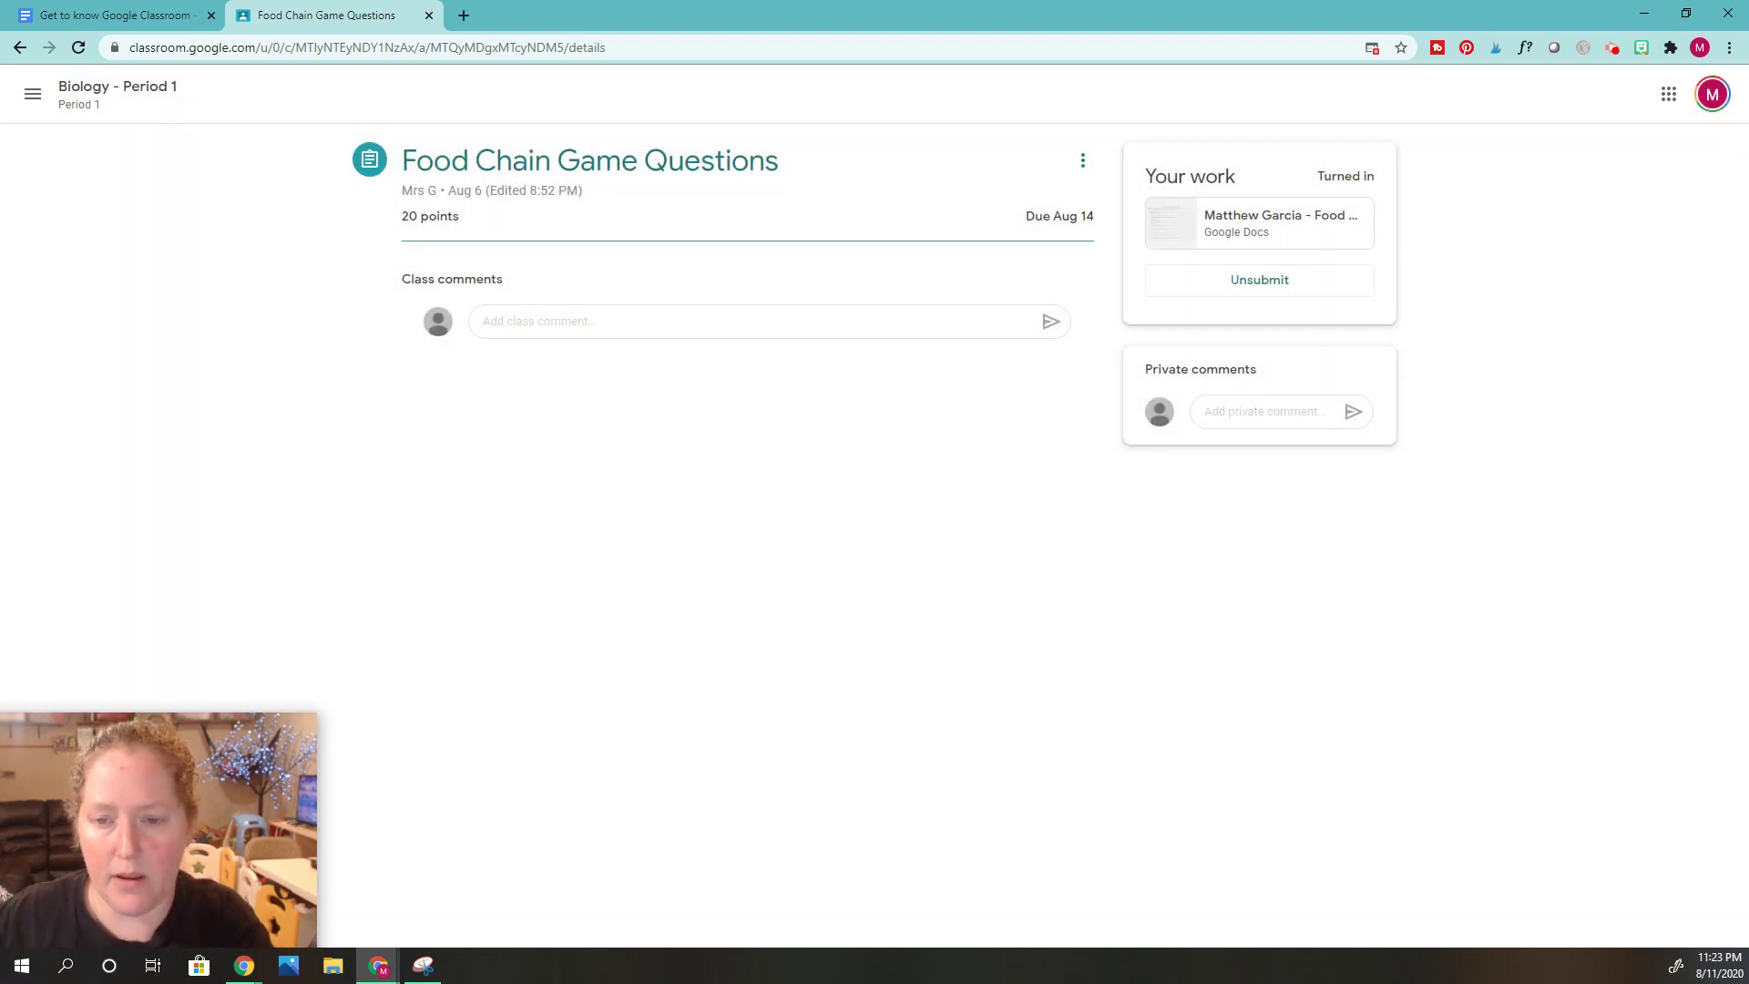
# Step: Split the assignment page into its own window beside the Get to know Google Classroom document, and place the cursor in answer 6
pyautogui.moveTo(809, 22); pyautogui.dragTo(838, 85)
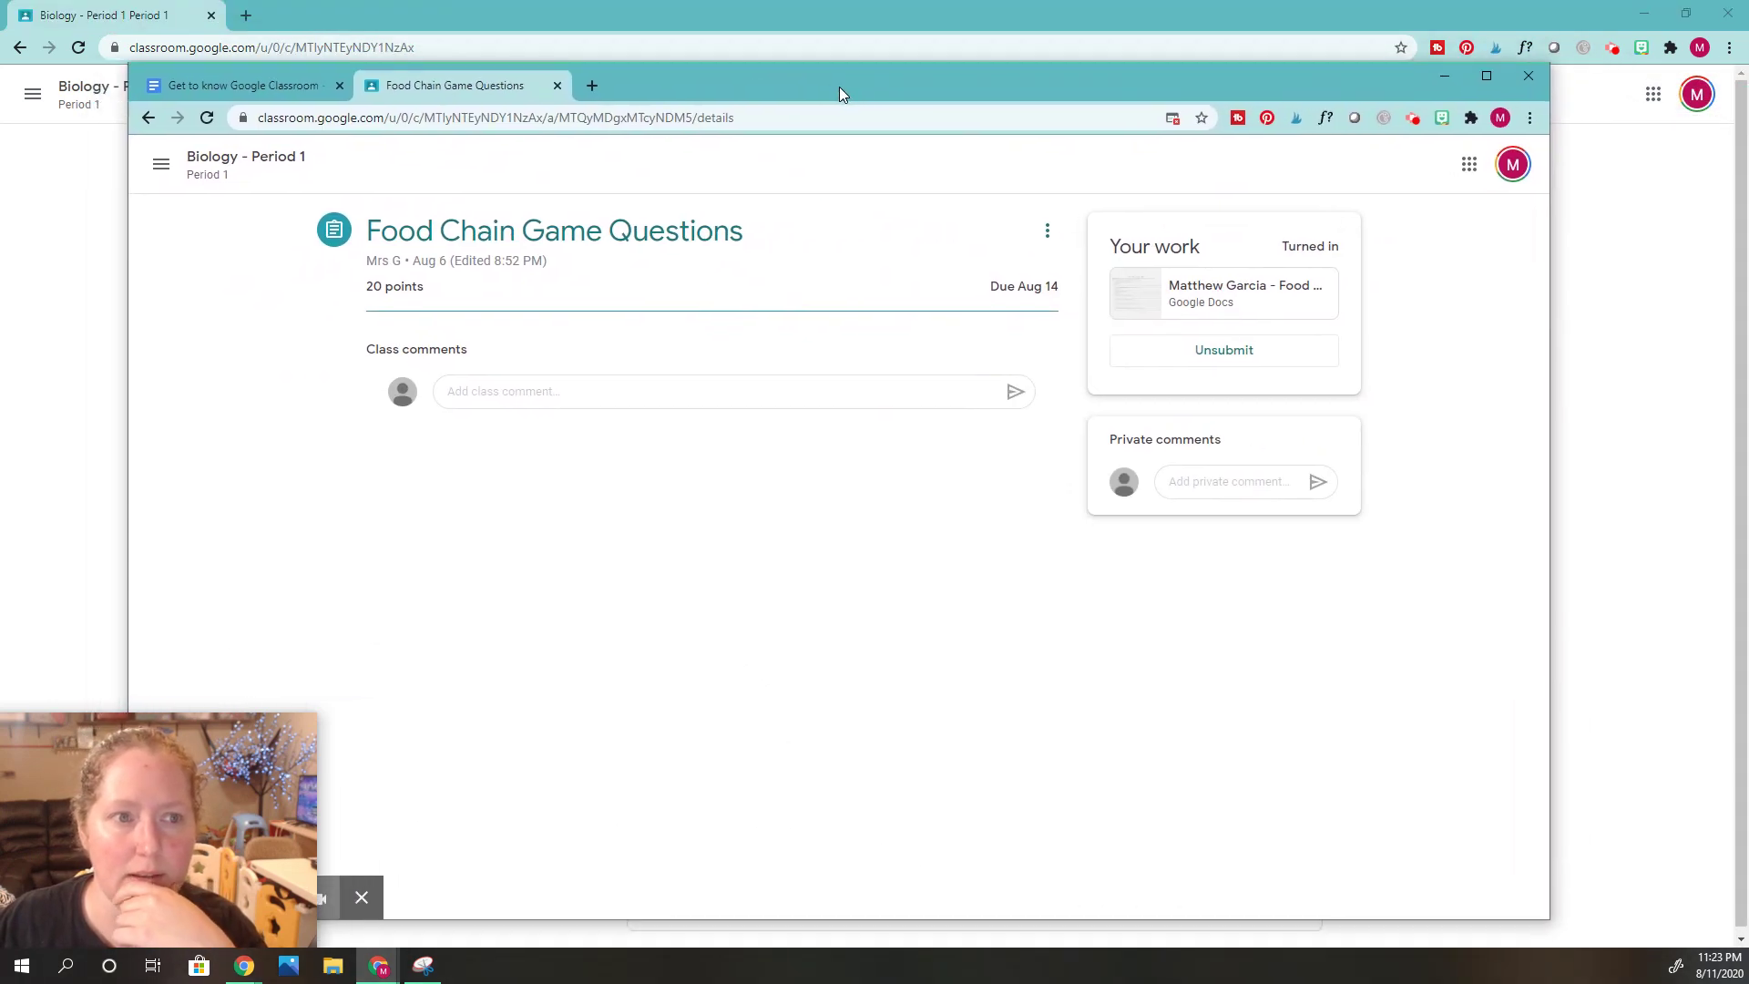
pyautogui.moveTo(456, 86); pyautogui.dragTo(1748, 82)
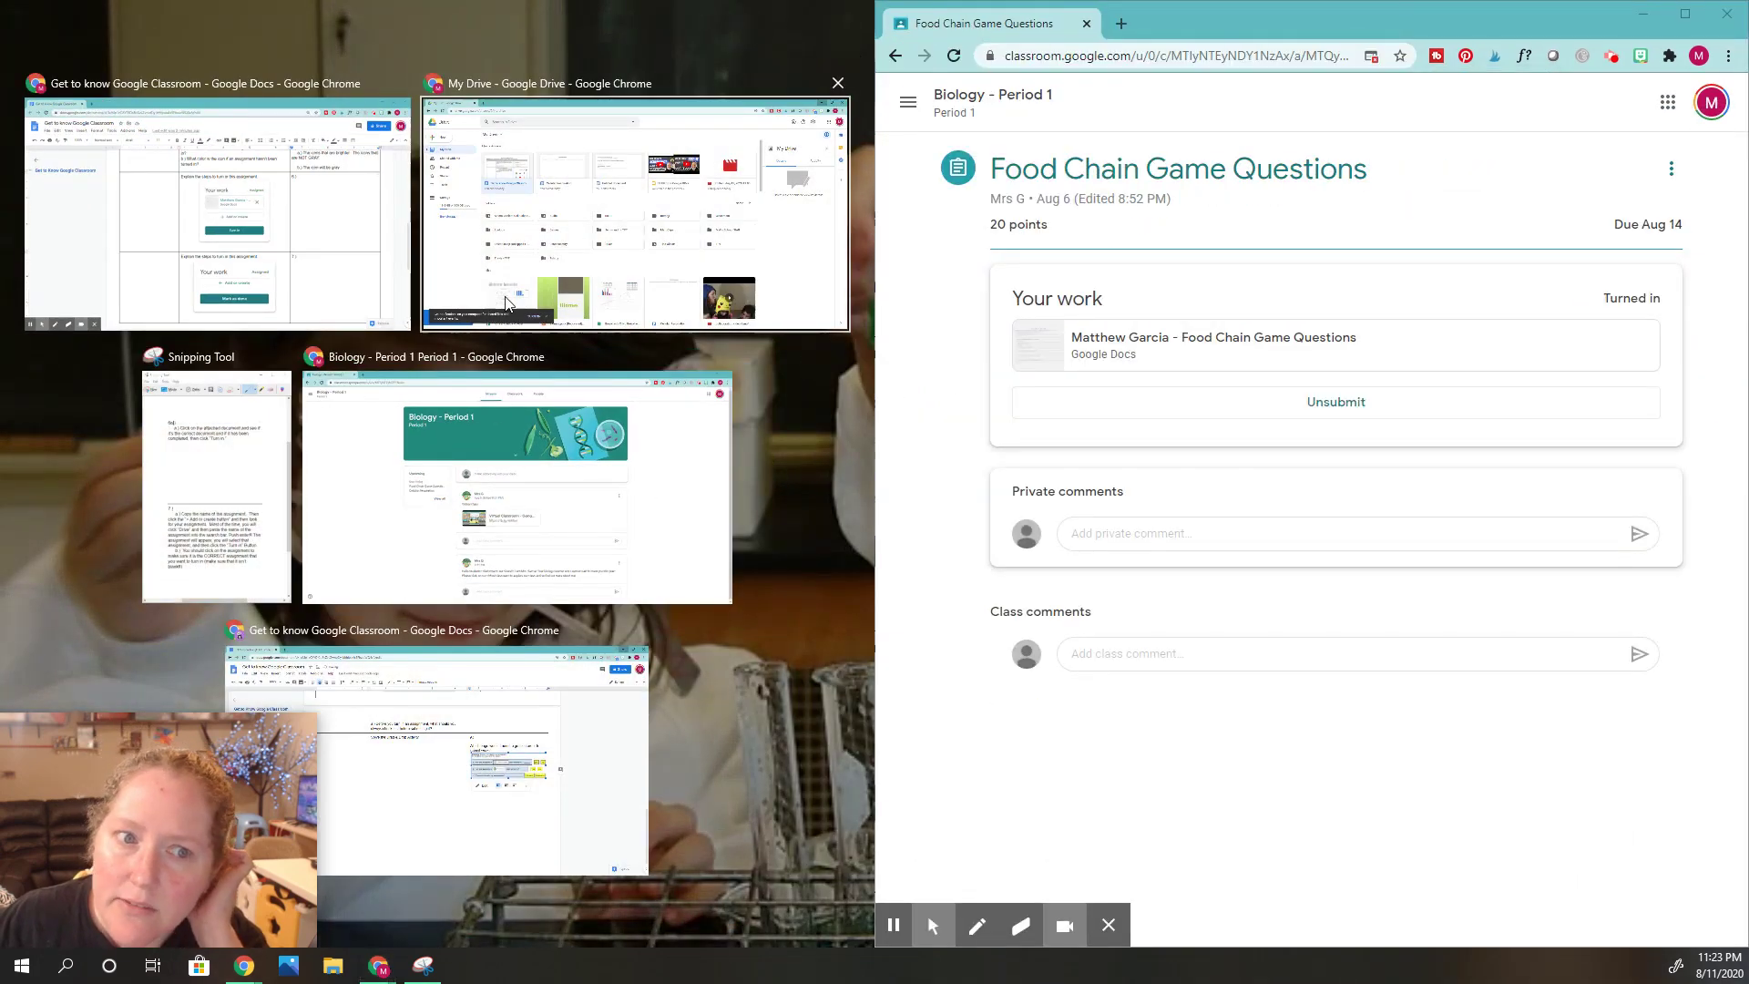
pyautogui.click(346, 228)
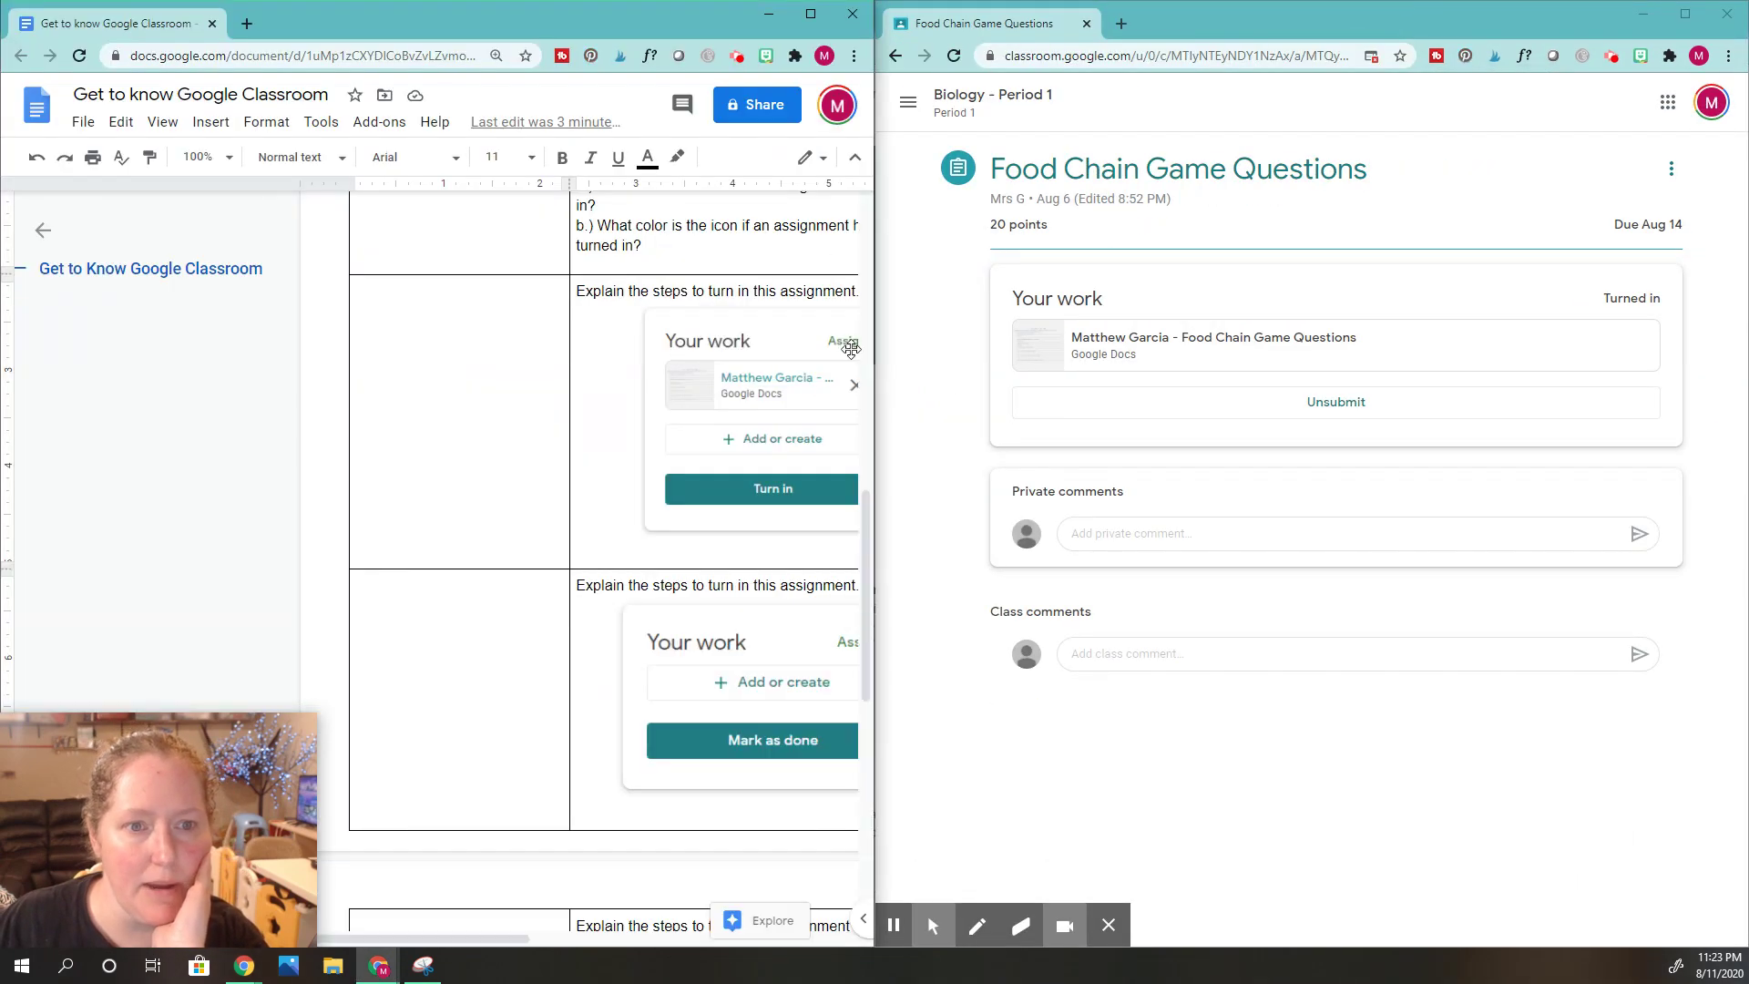
pyautogui.moveTo(354, 938); pyautogui.dragTo(672, 938)
pyautogui.click(496, 296)
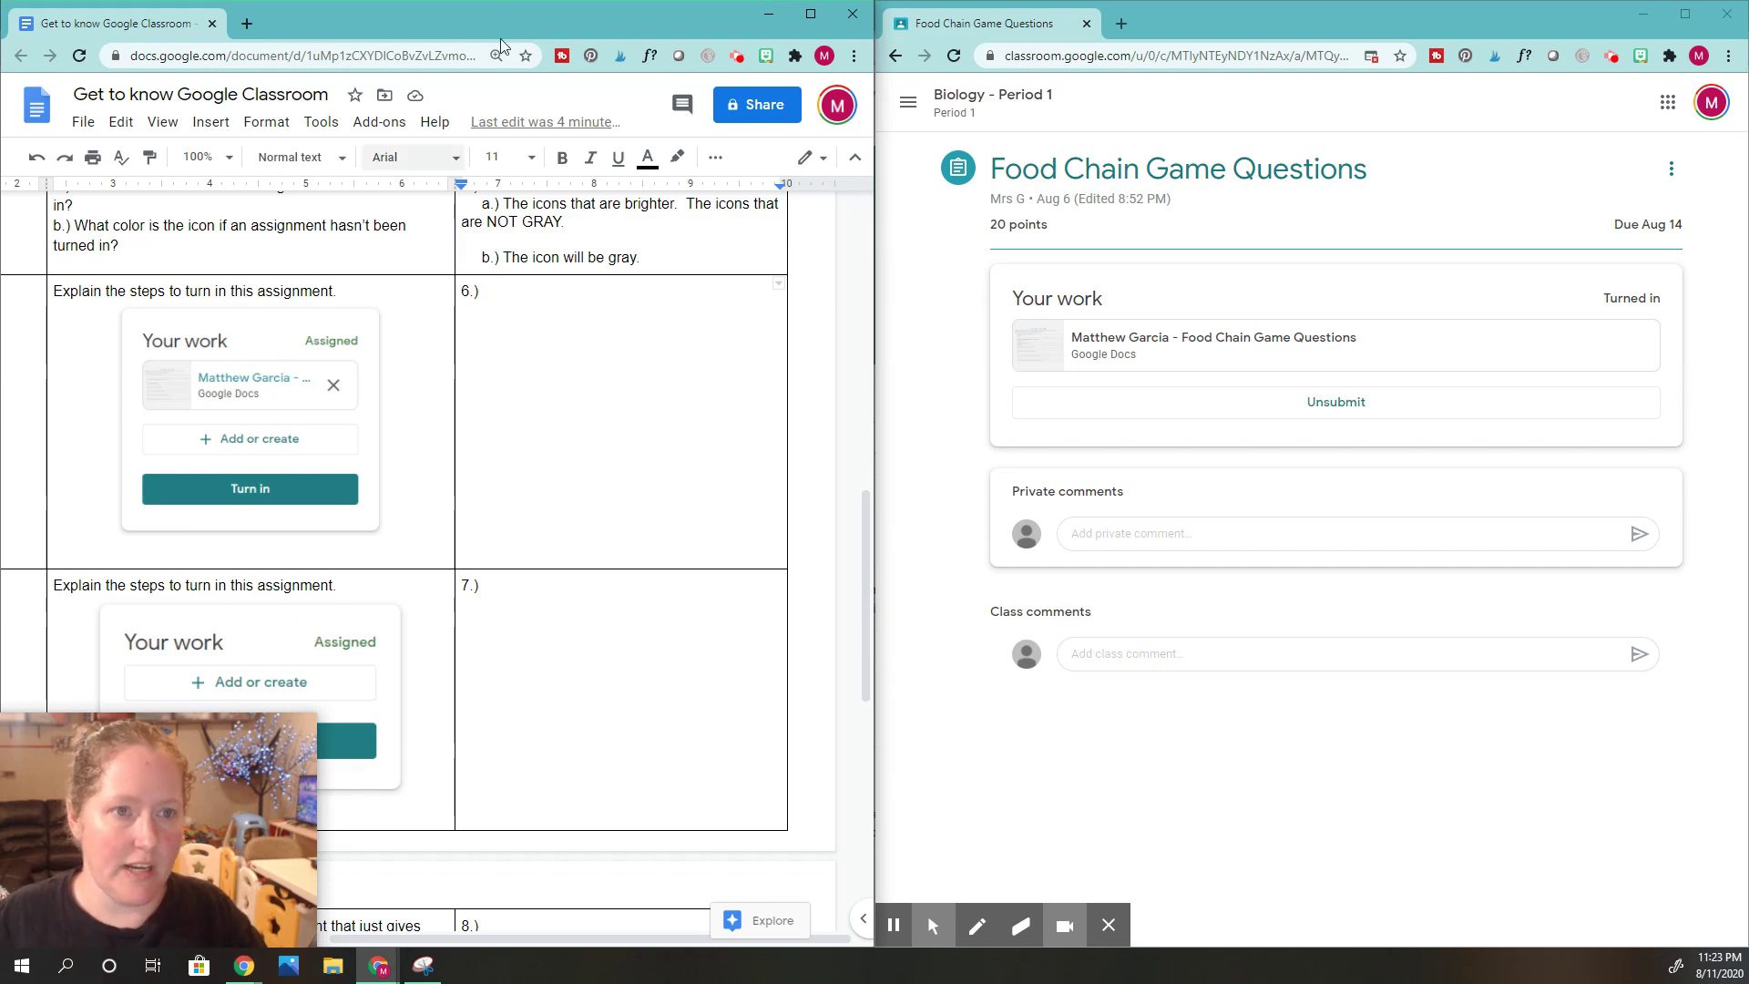
# Step: Maximize the document window and begin answer 6: "Click on the attached document and check to see if it's completed and if it was the correct document."
pyautogui.moveTo(492, 18); pyautogui.dragTo(1024, 71)
pyautogui.doubleClick(1024, 71)
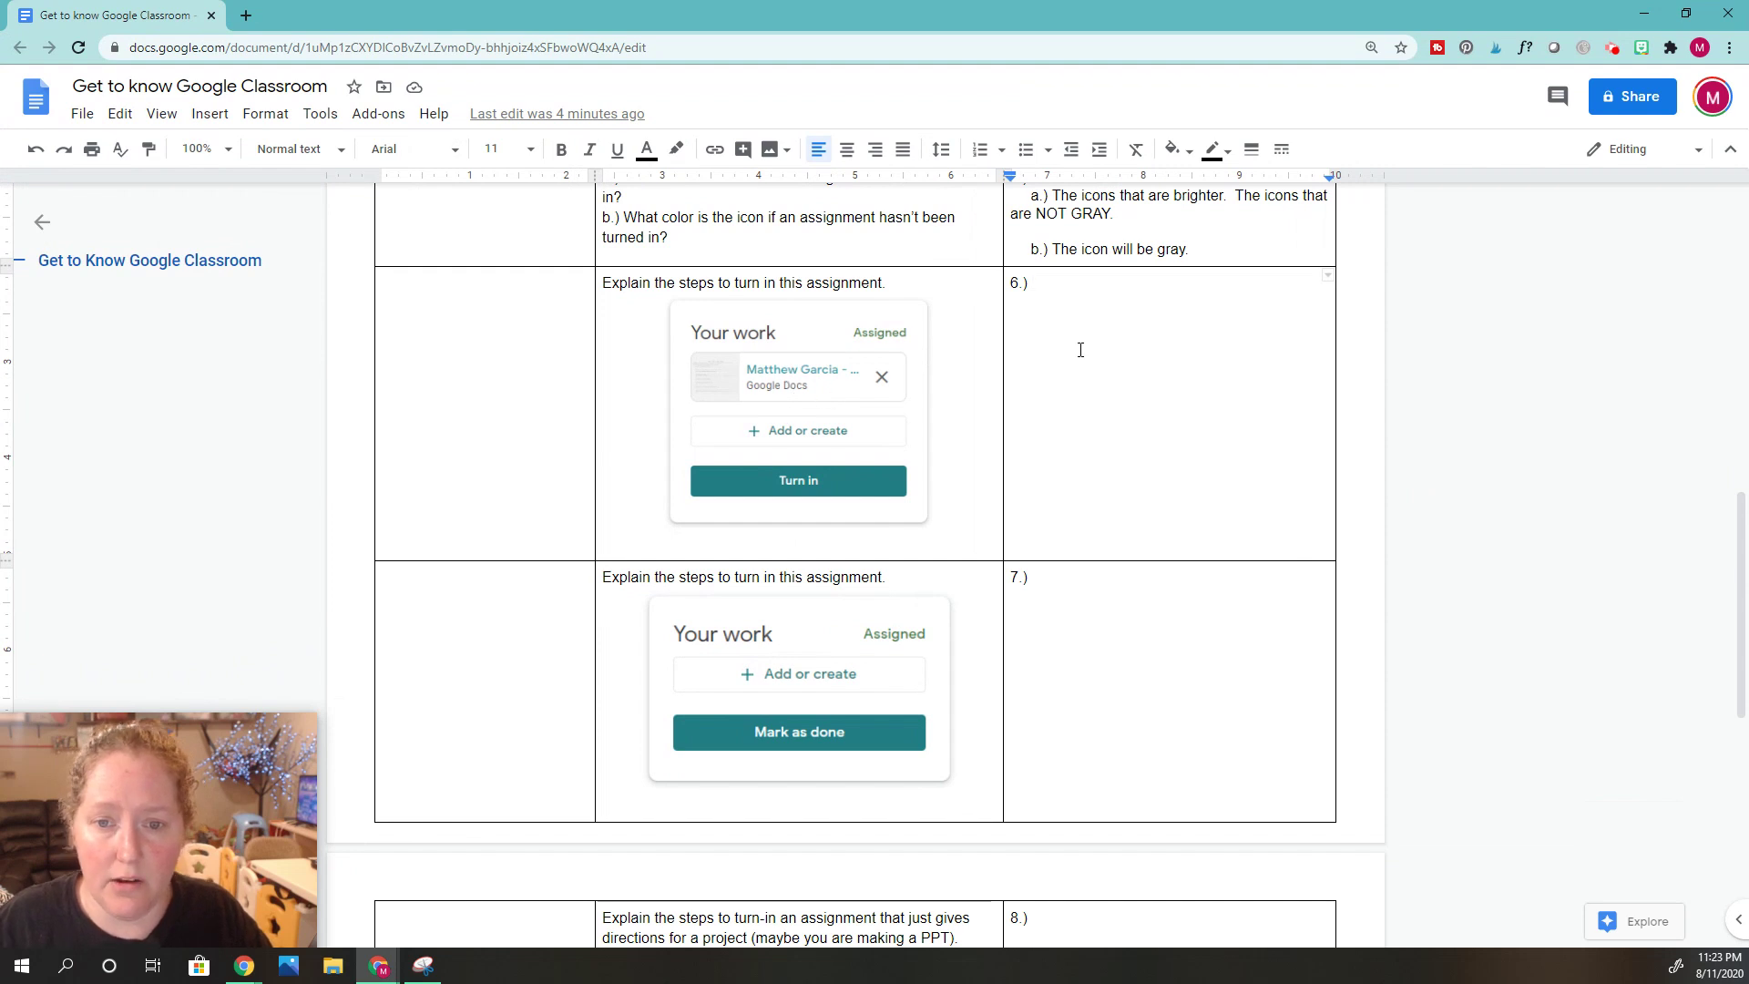
pyautogui.write('Cl')
pyautogui.write('on t')
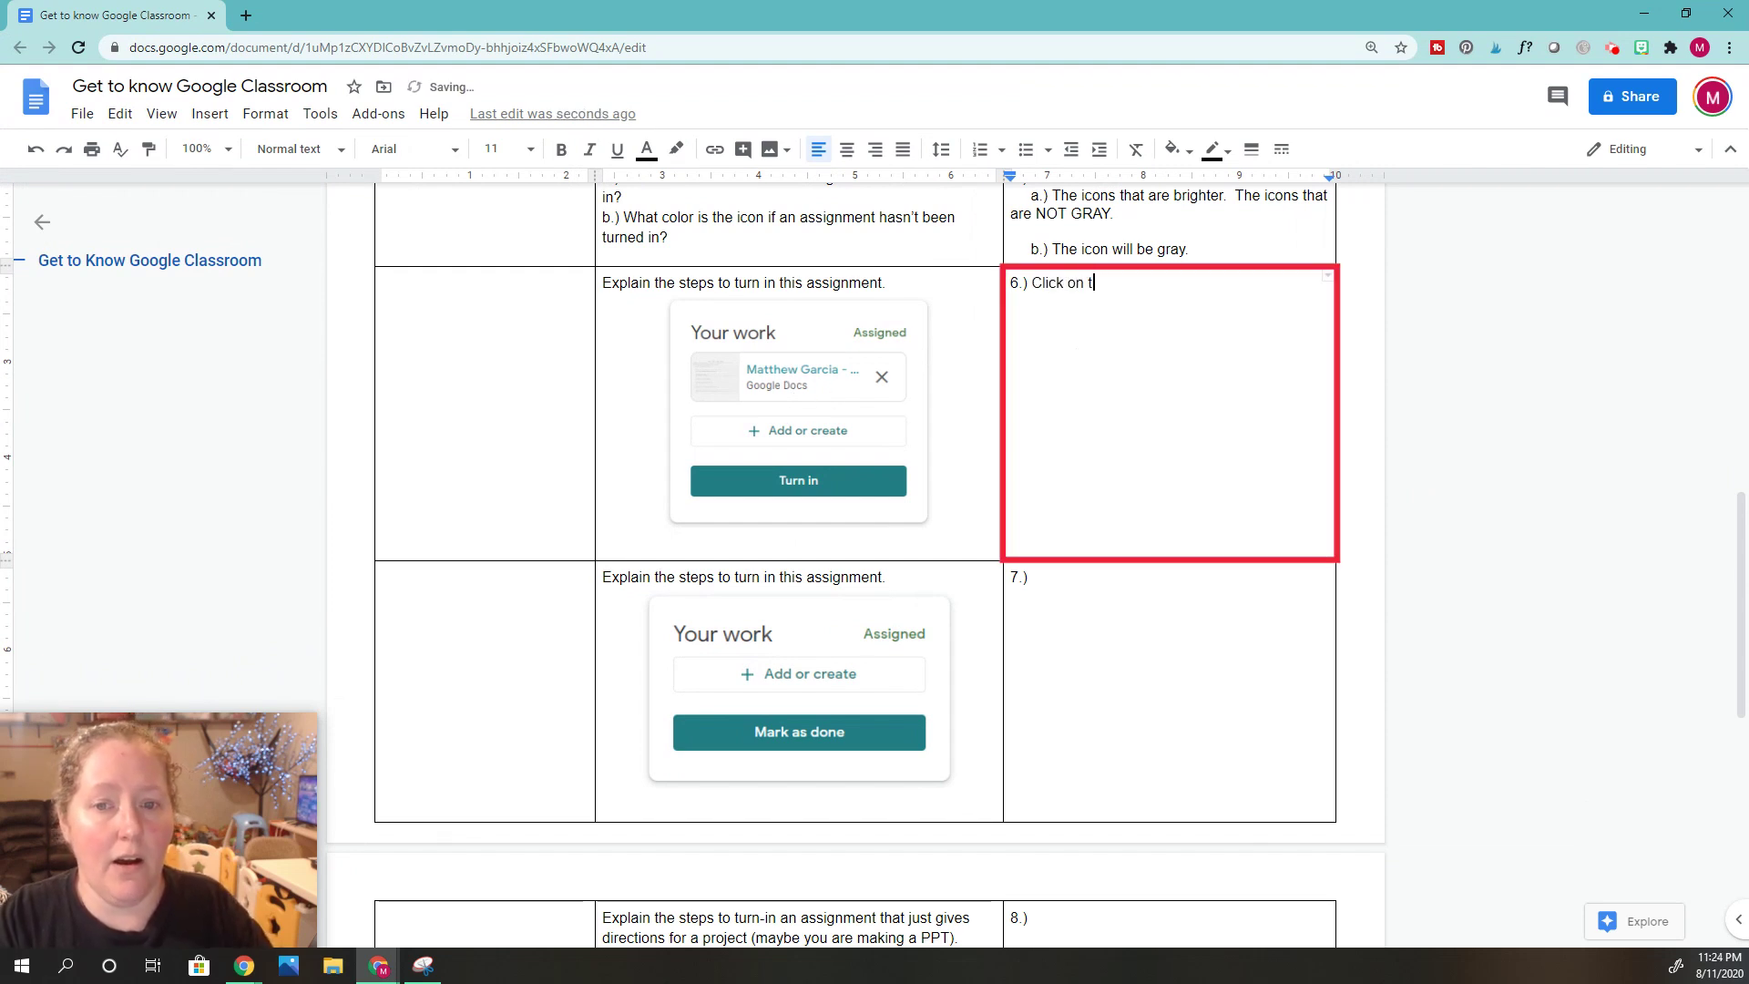
pyautogui.write('he attached document')
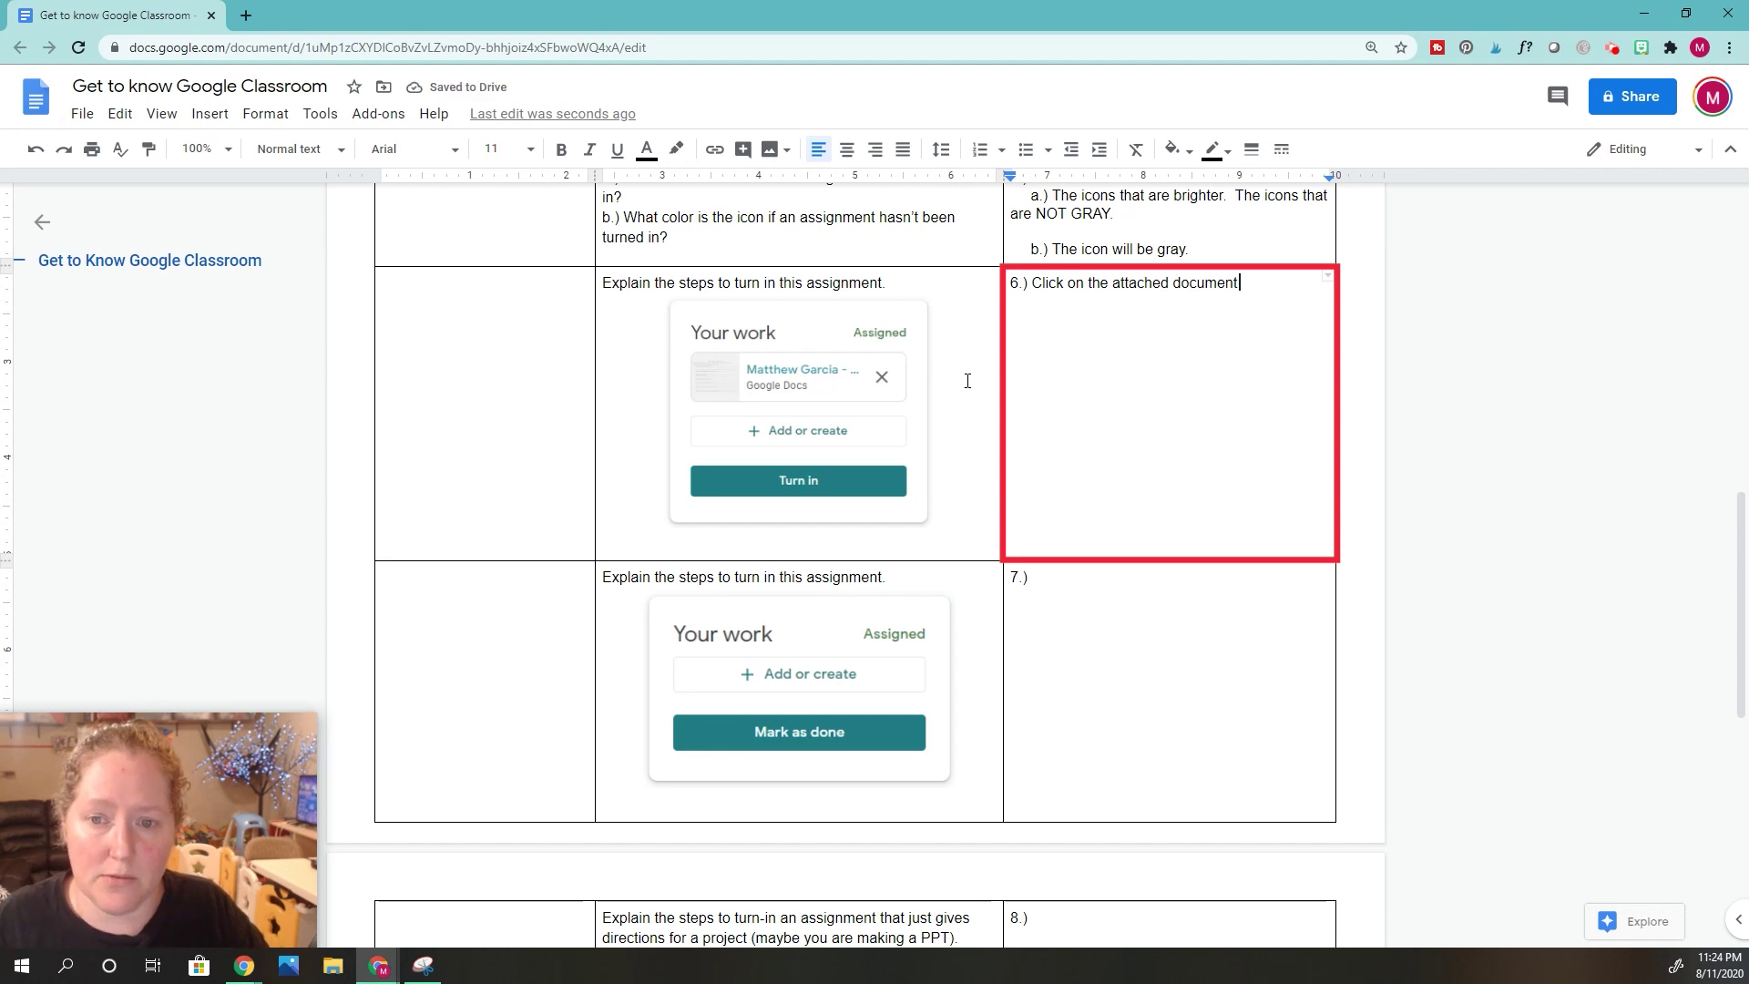
pyautogui.write(' and check to see it')
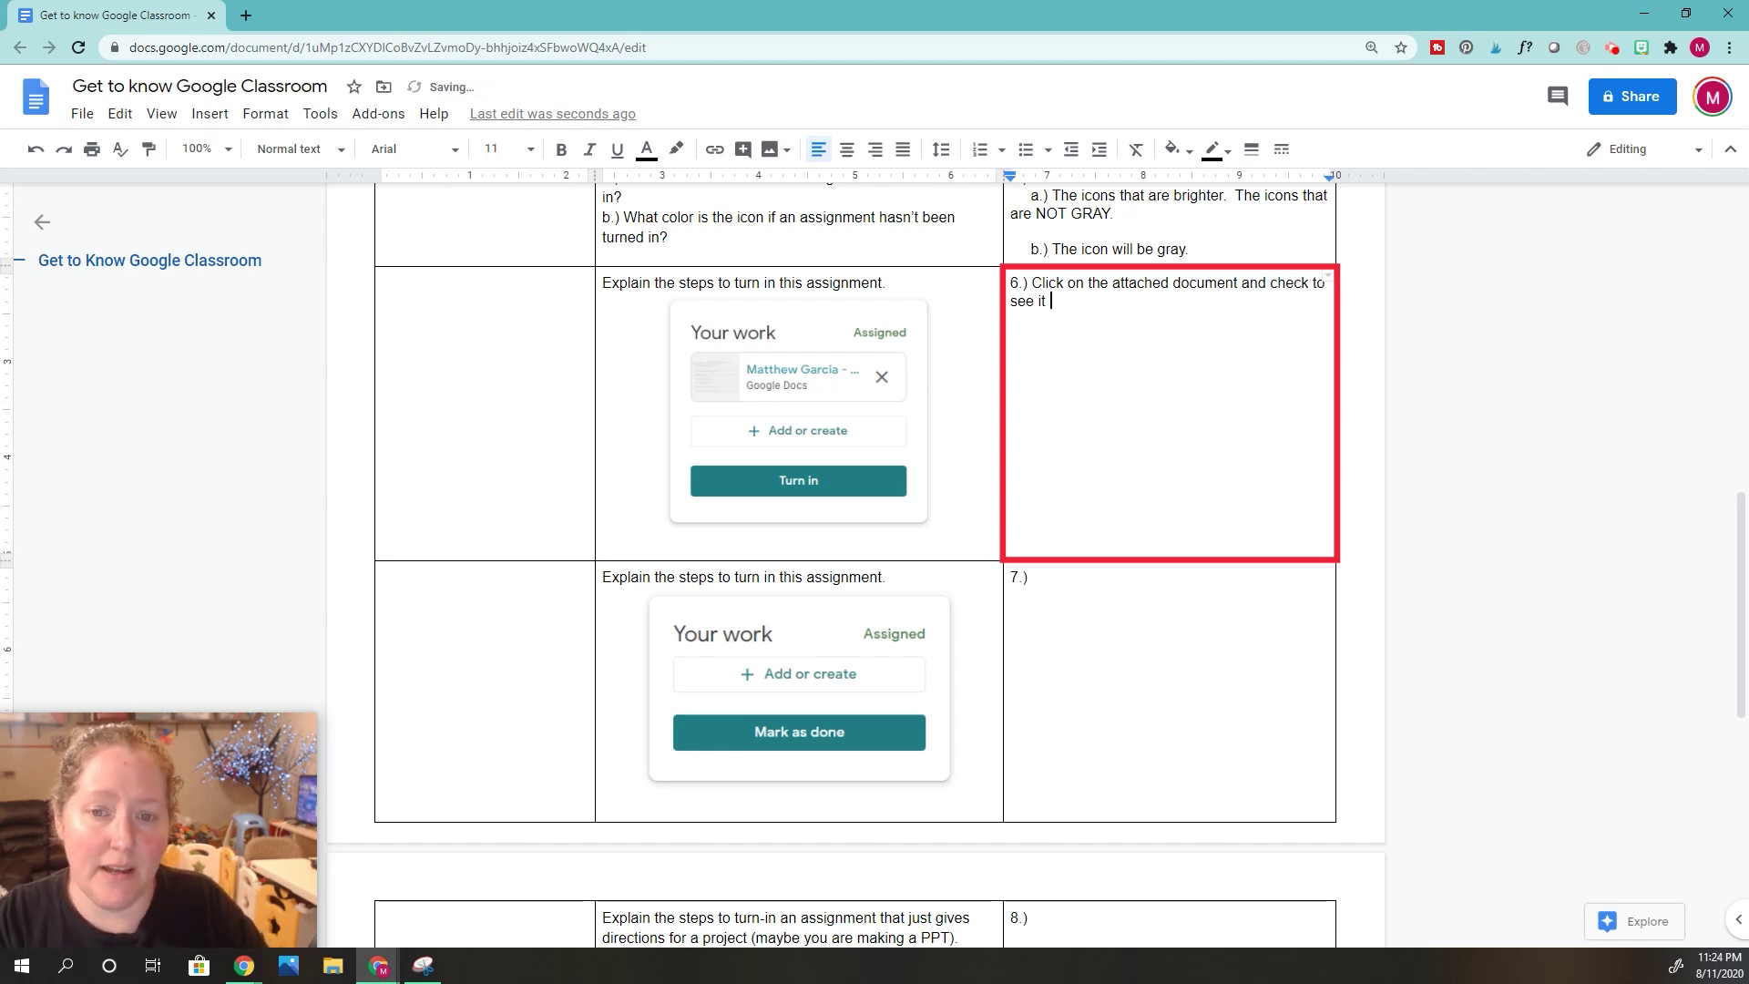
pyautogui.press('BackSpace')
pyautogui.press('BackSpace')
pyautogui.write('complete')
pyautogui.press('BackSpace')
pyautogui.press('BackSpace')
pyautogui.write('ted and if it was the correct document.  If')
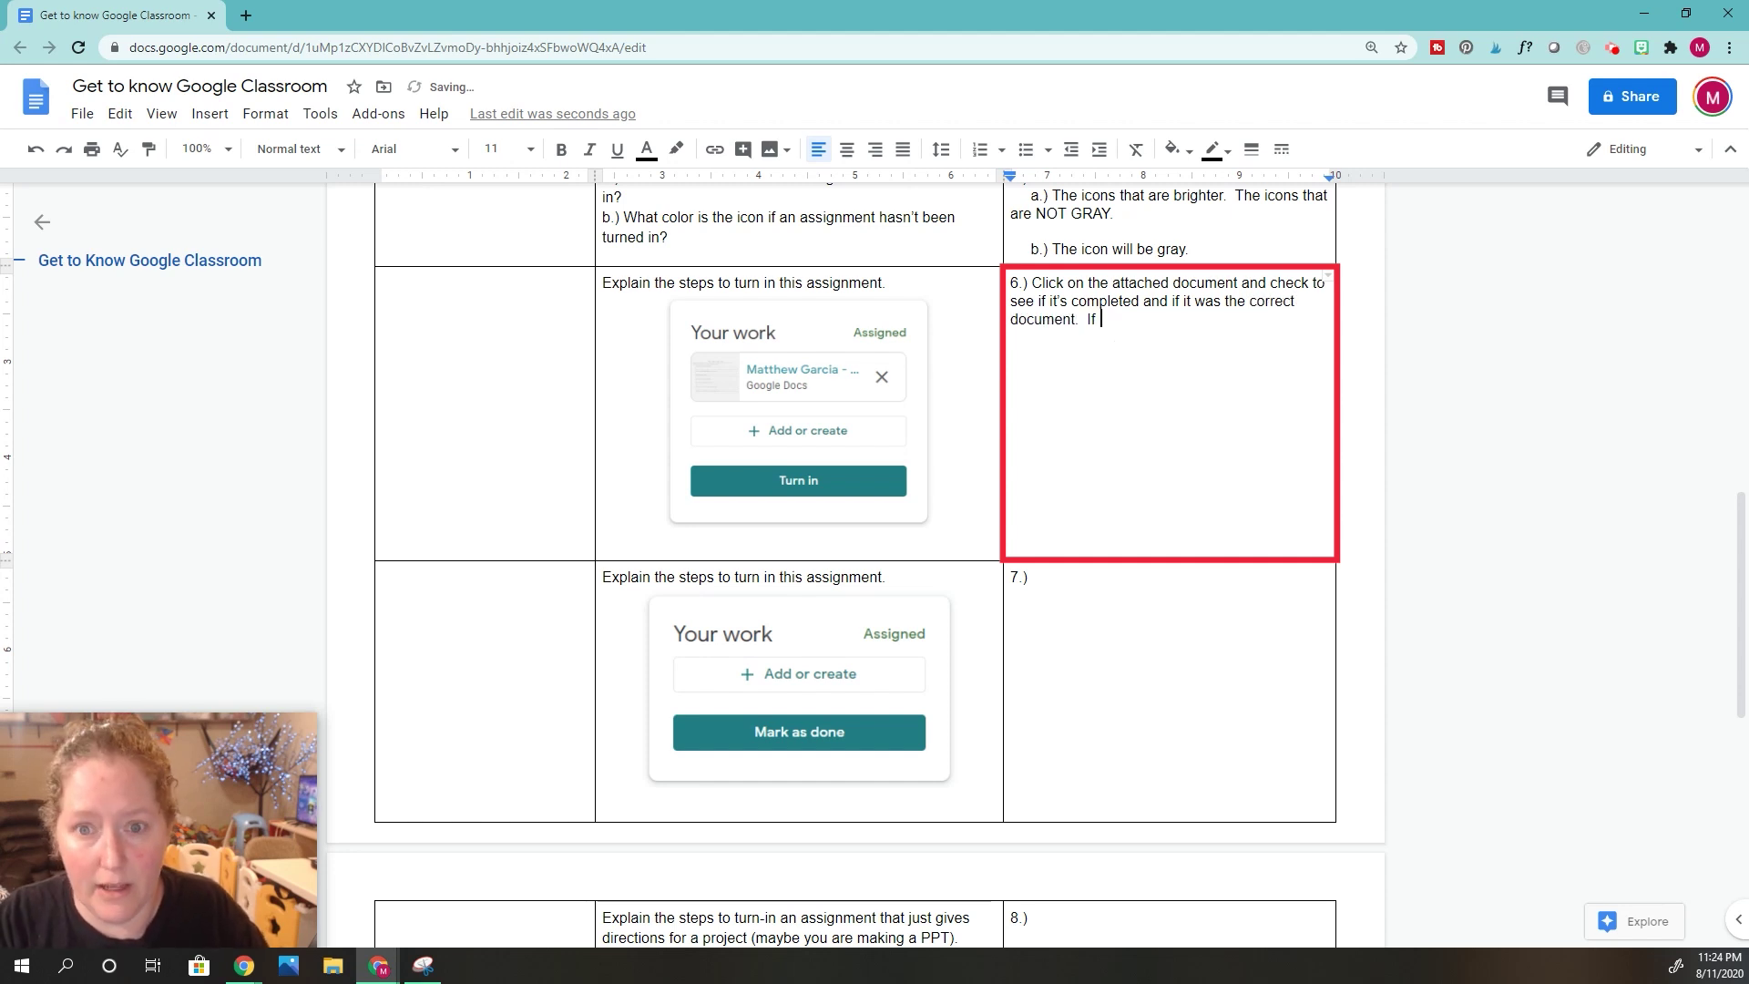
# Step: Finish answer 6 with the sentence "If it is, then click “Turn in.”"
pyautogui.write(' it is, then click')
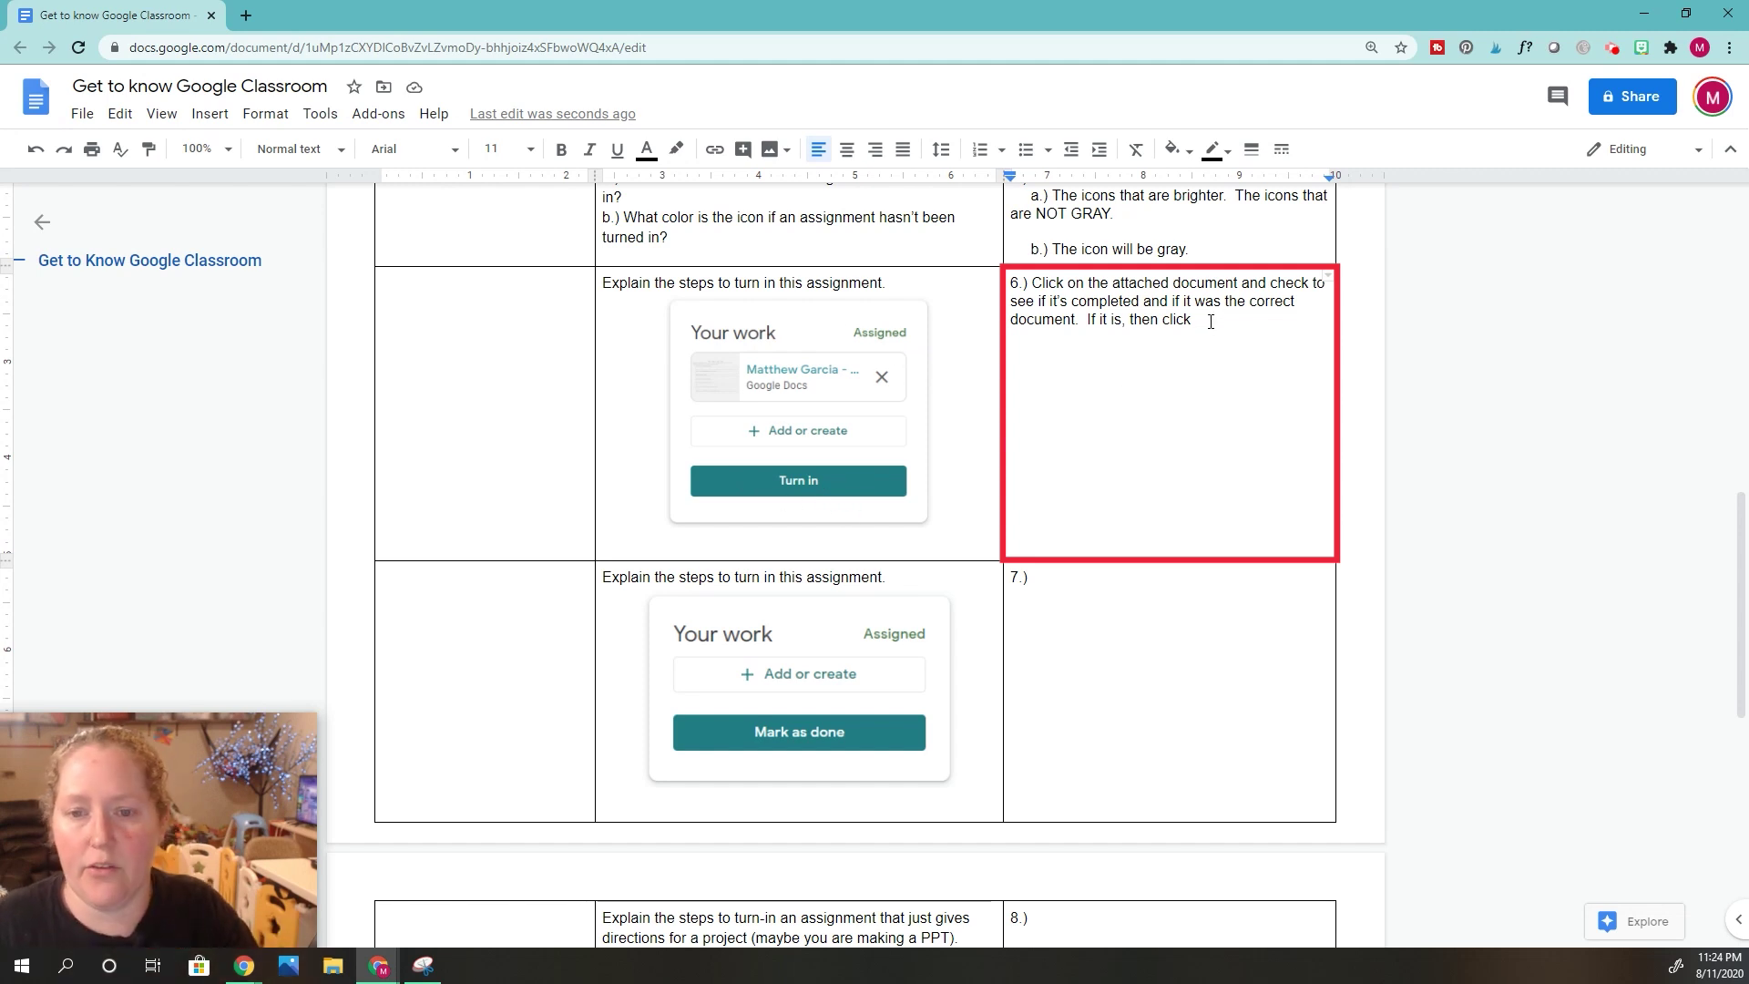
pyautogui.write('"Turn in.”')
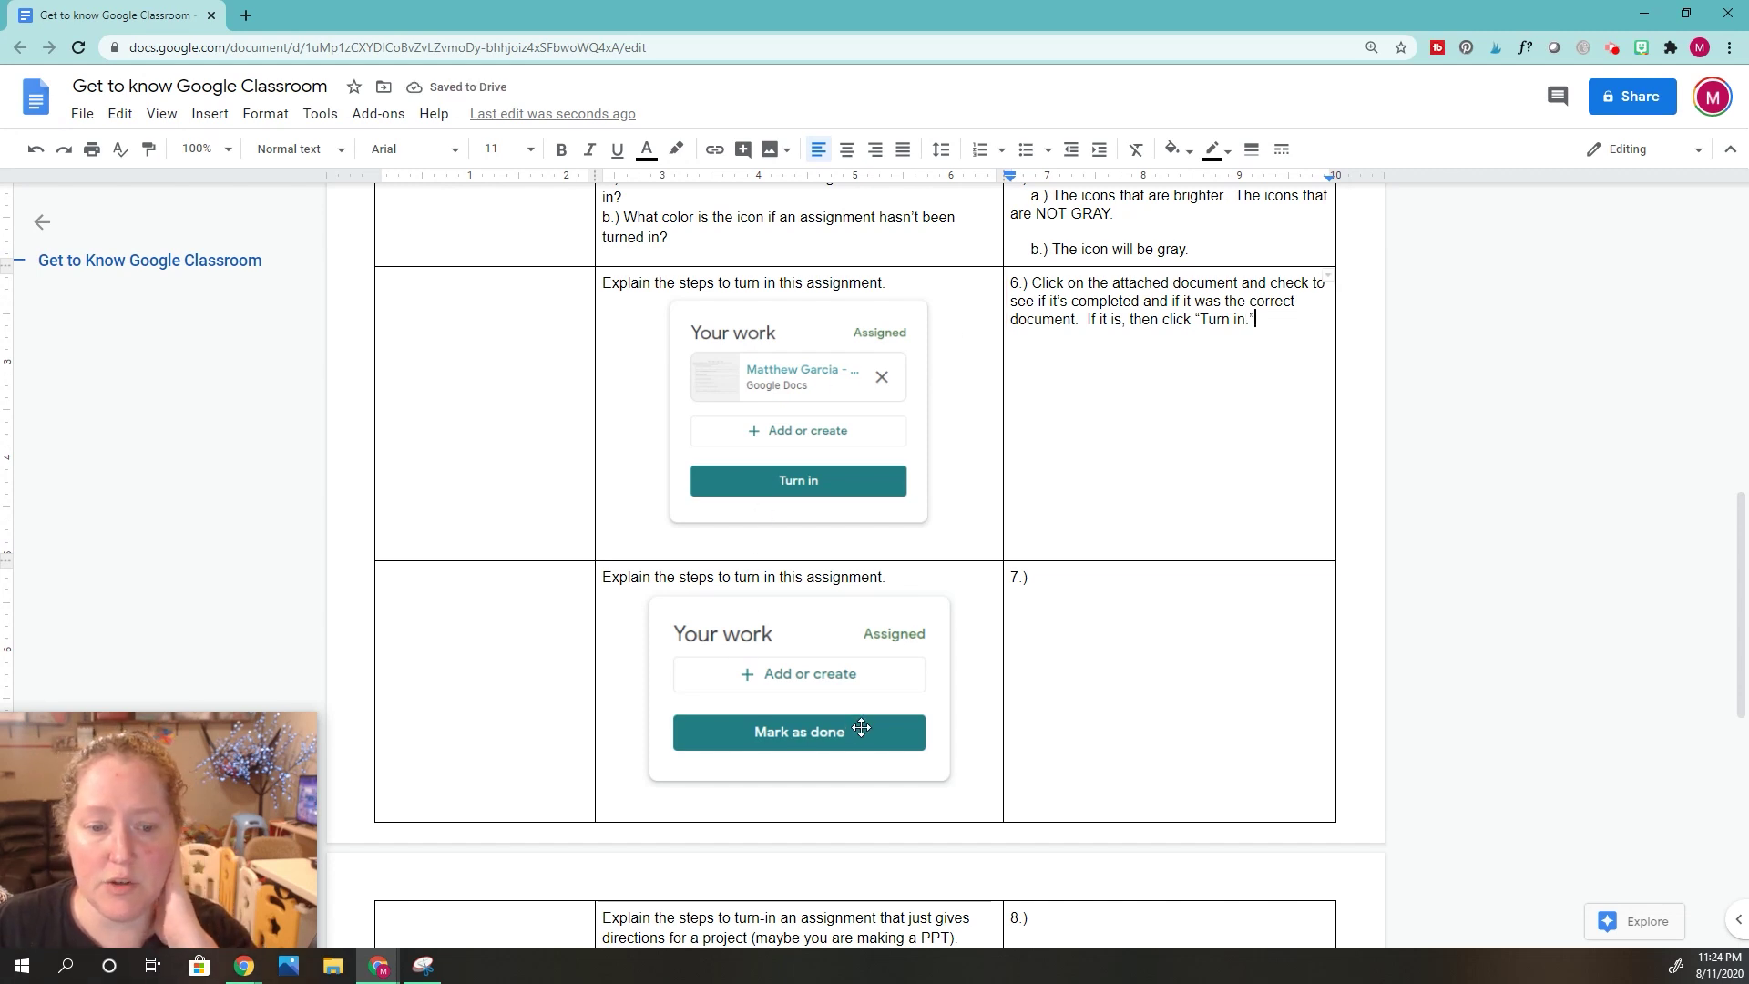
pyautogui.scroll(-2, 860, 732)
pyautogui.scroll(2, 847, 553)
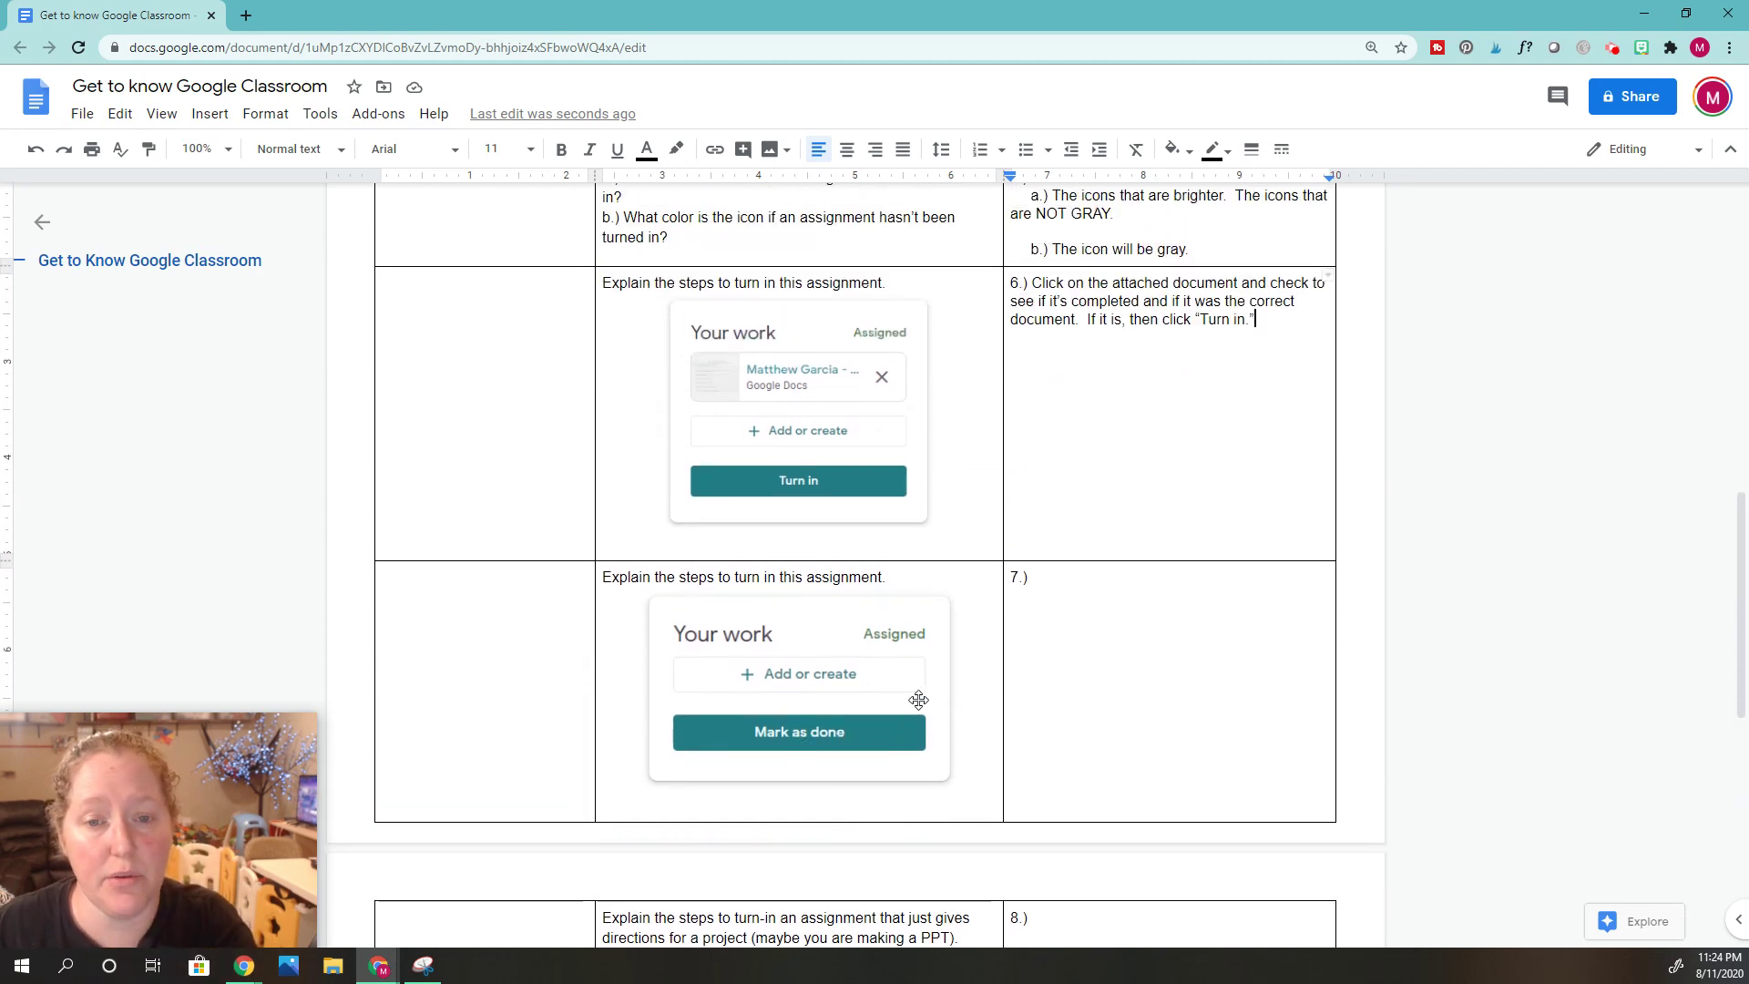
# Step: Bring back the Food Chain Game Questions window at full size and return to the Biology - Period 1 classwork list
pyautogui.click(1683, 20)
pyautogui.click(1175, 162)
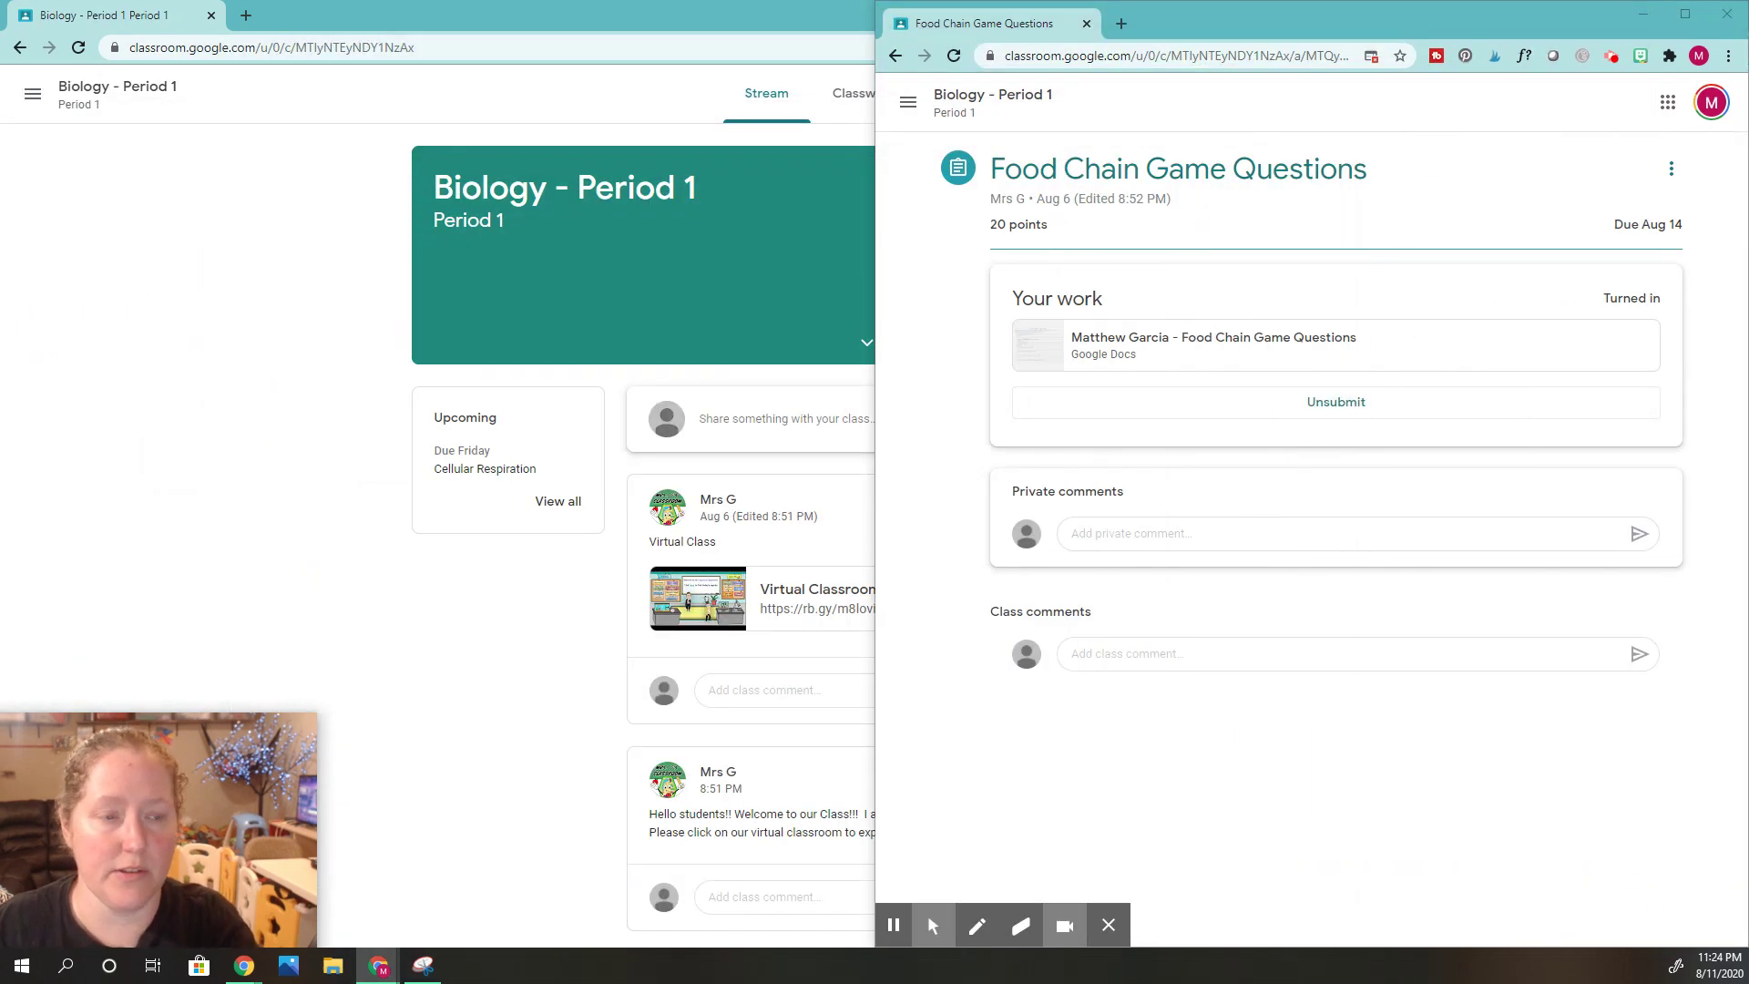
pyautogui.moveTo(1206, 22); pyautogui.dragTo(667, 95)
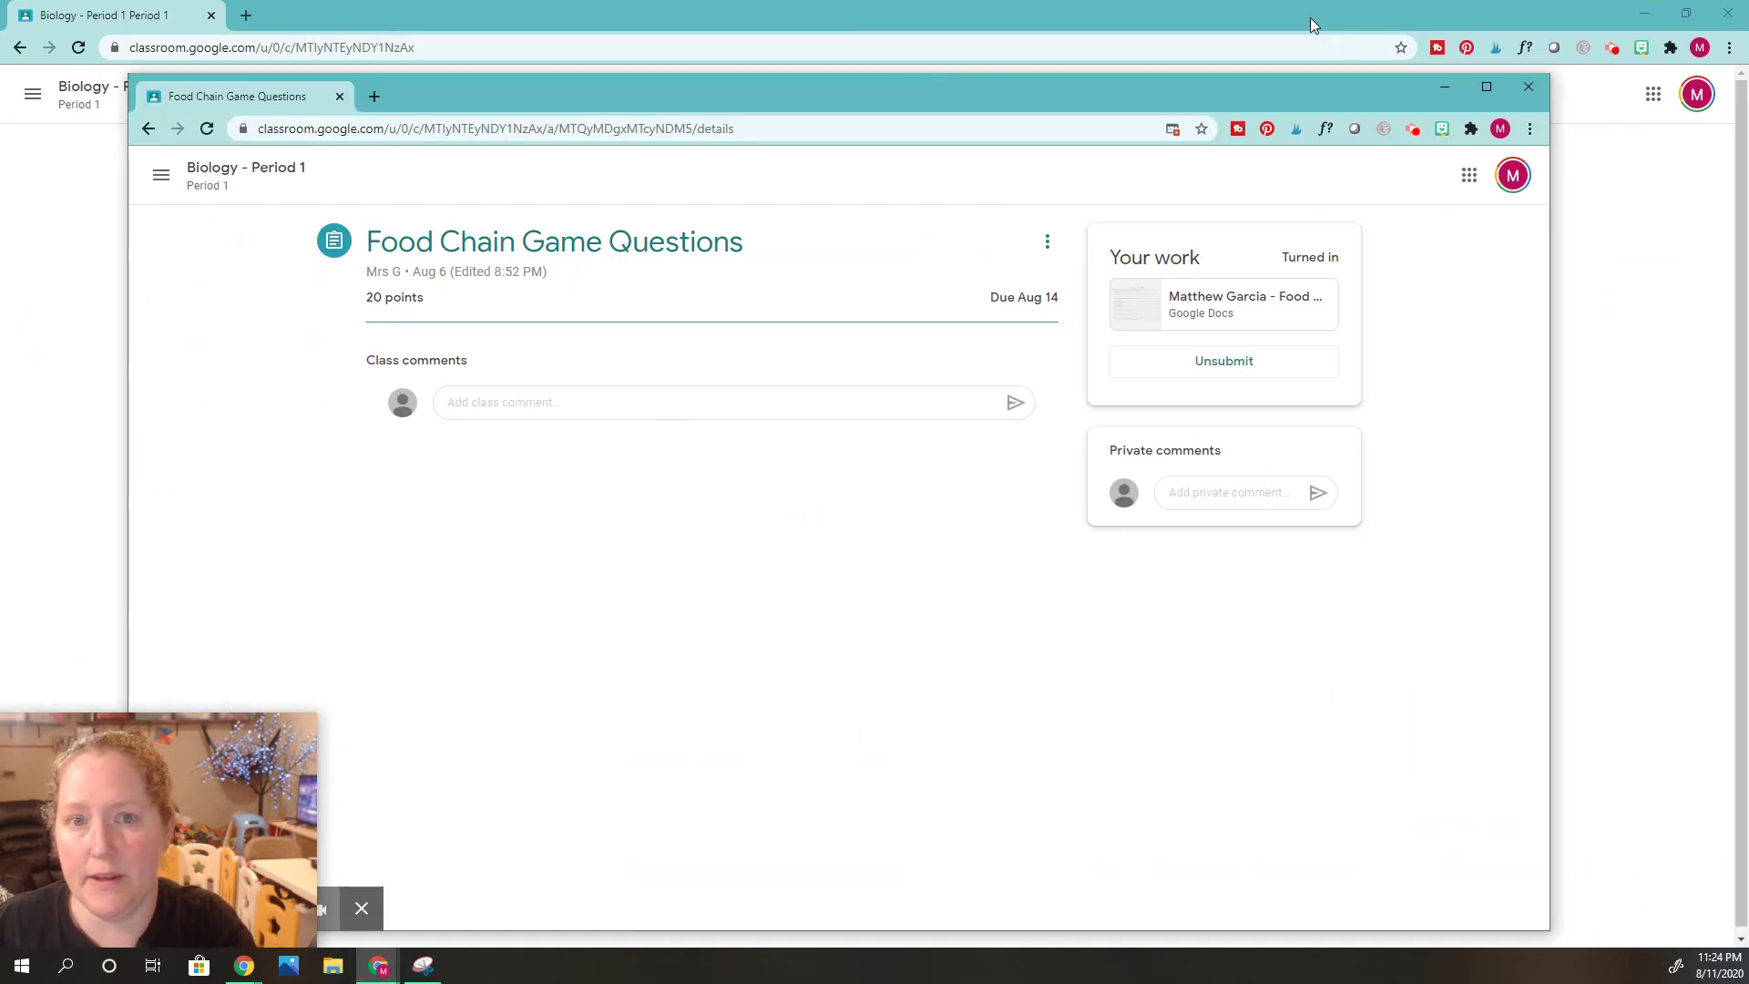
pyautogui.doubleClick(667, 95)
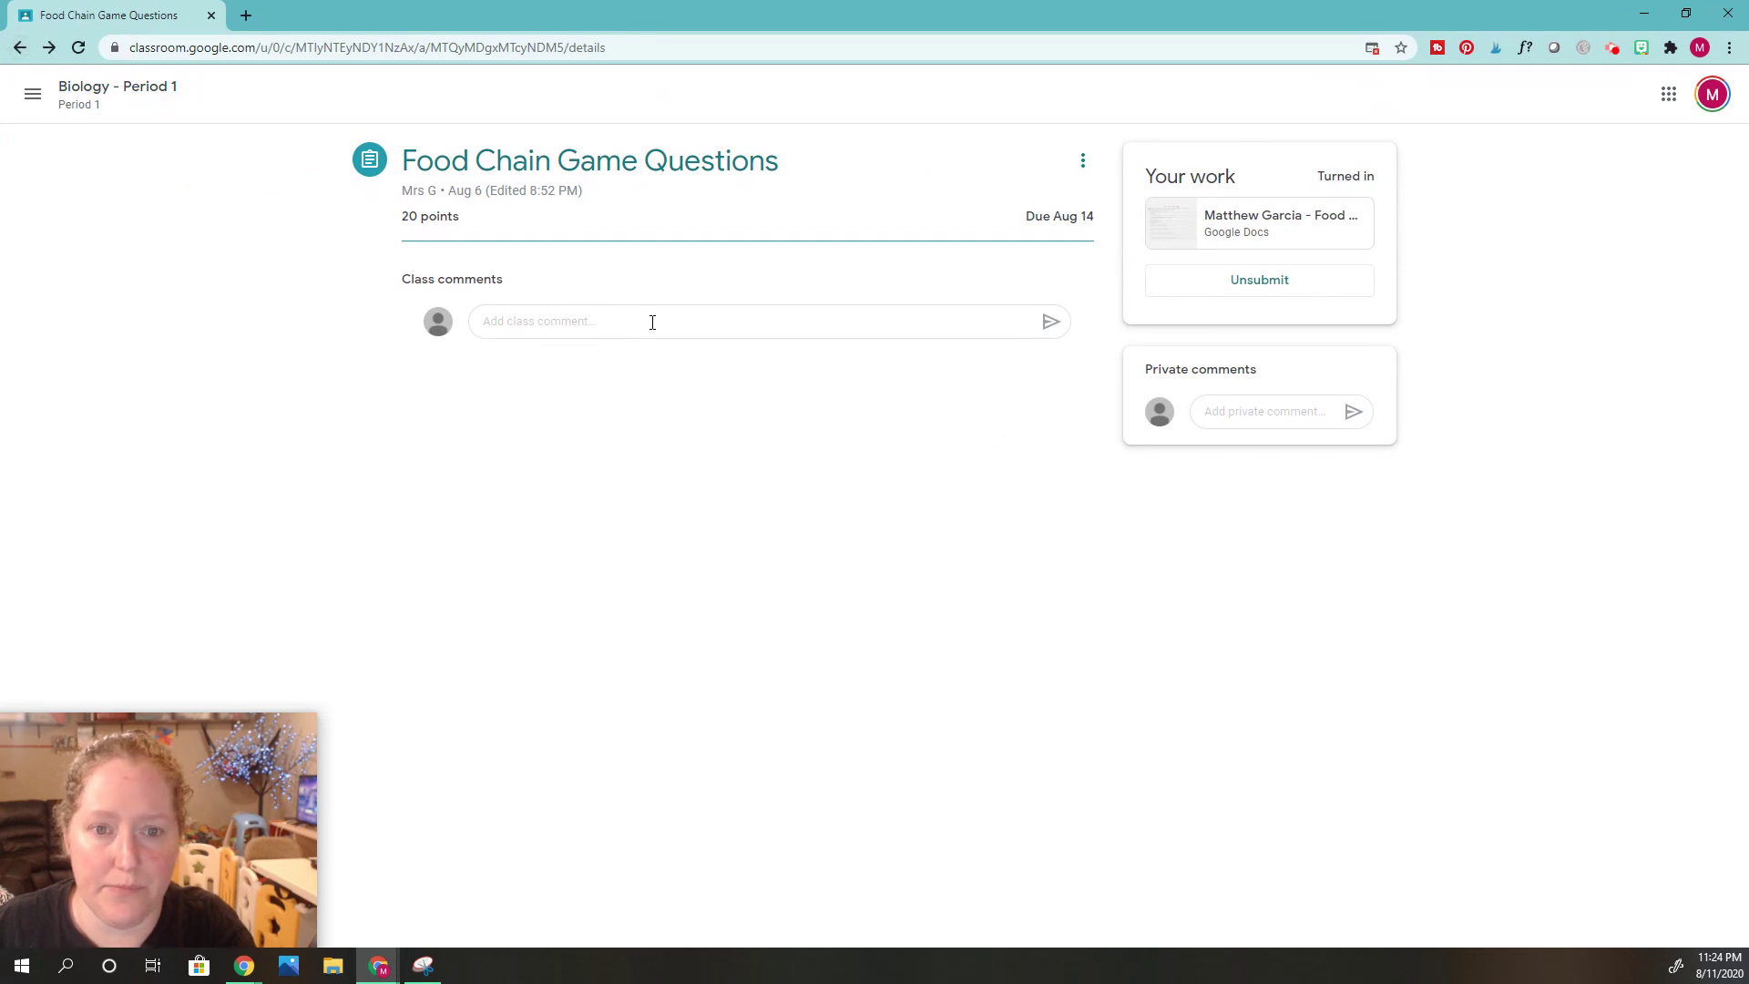
pyautogui.click(91, 85)
pyautogui.click(850, 102)
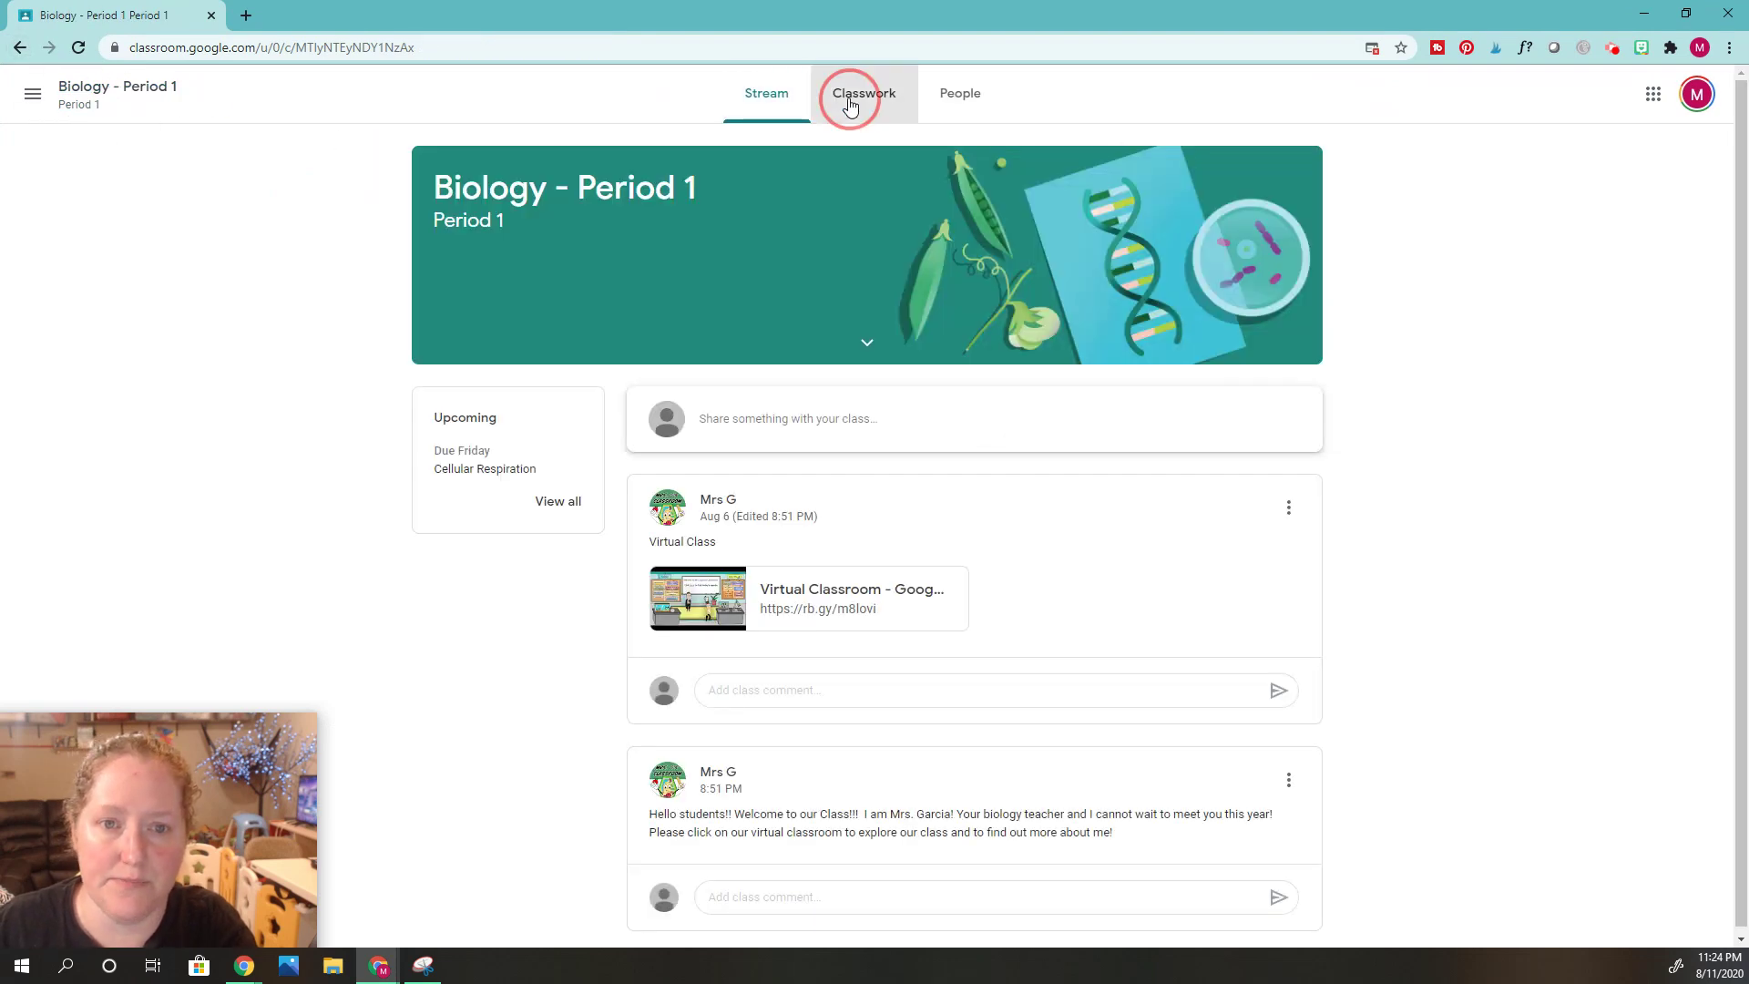
# Step: Expand Food Chain Game Questions in the classwork list to check its submission status, and collapse it again
pyautogui.click(865, 500)
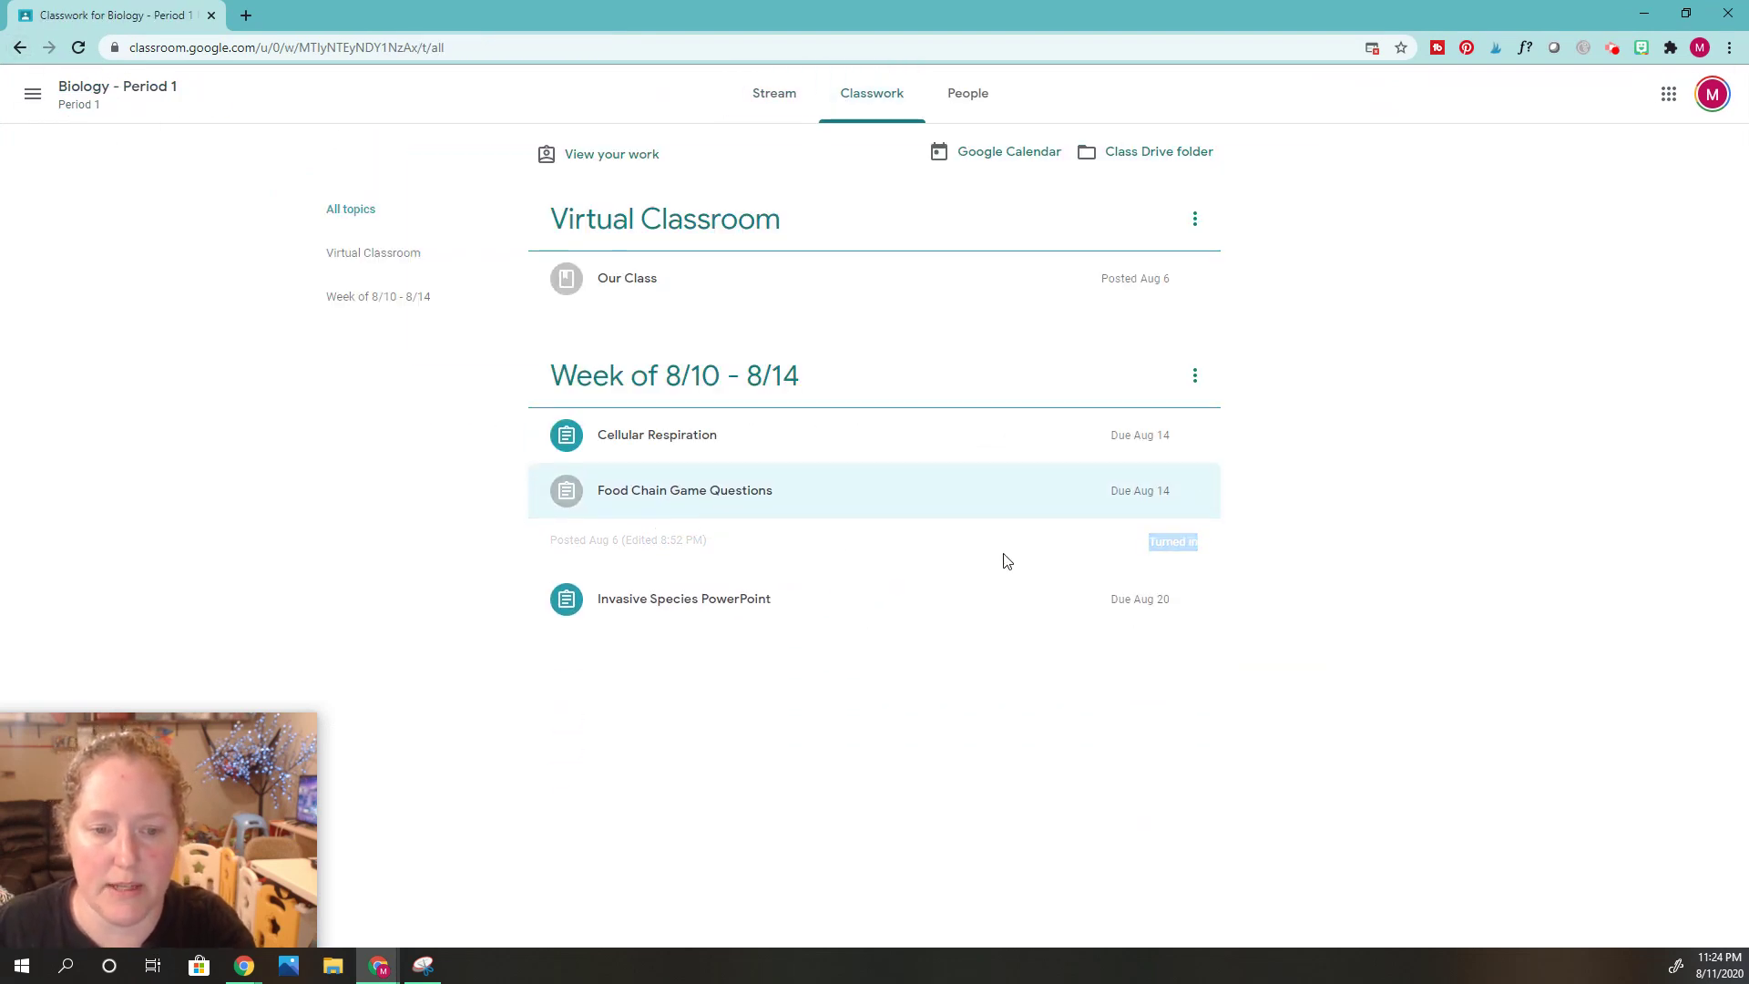
pyautogui.click(707, 492)
pyautogui.click(755, 504)
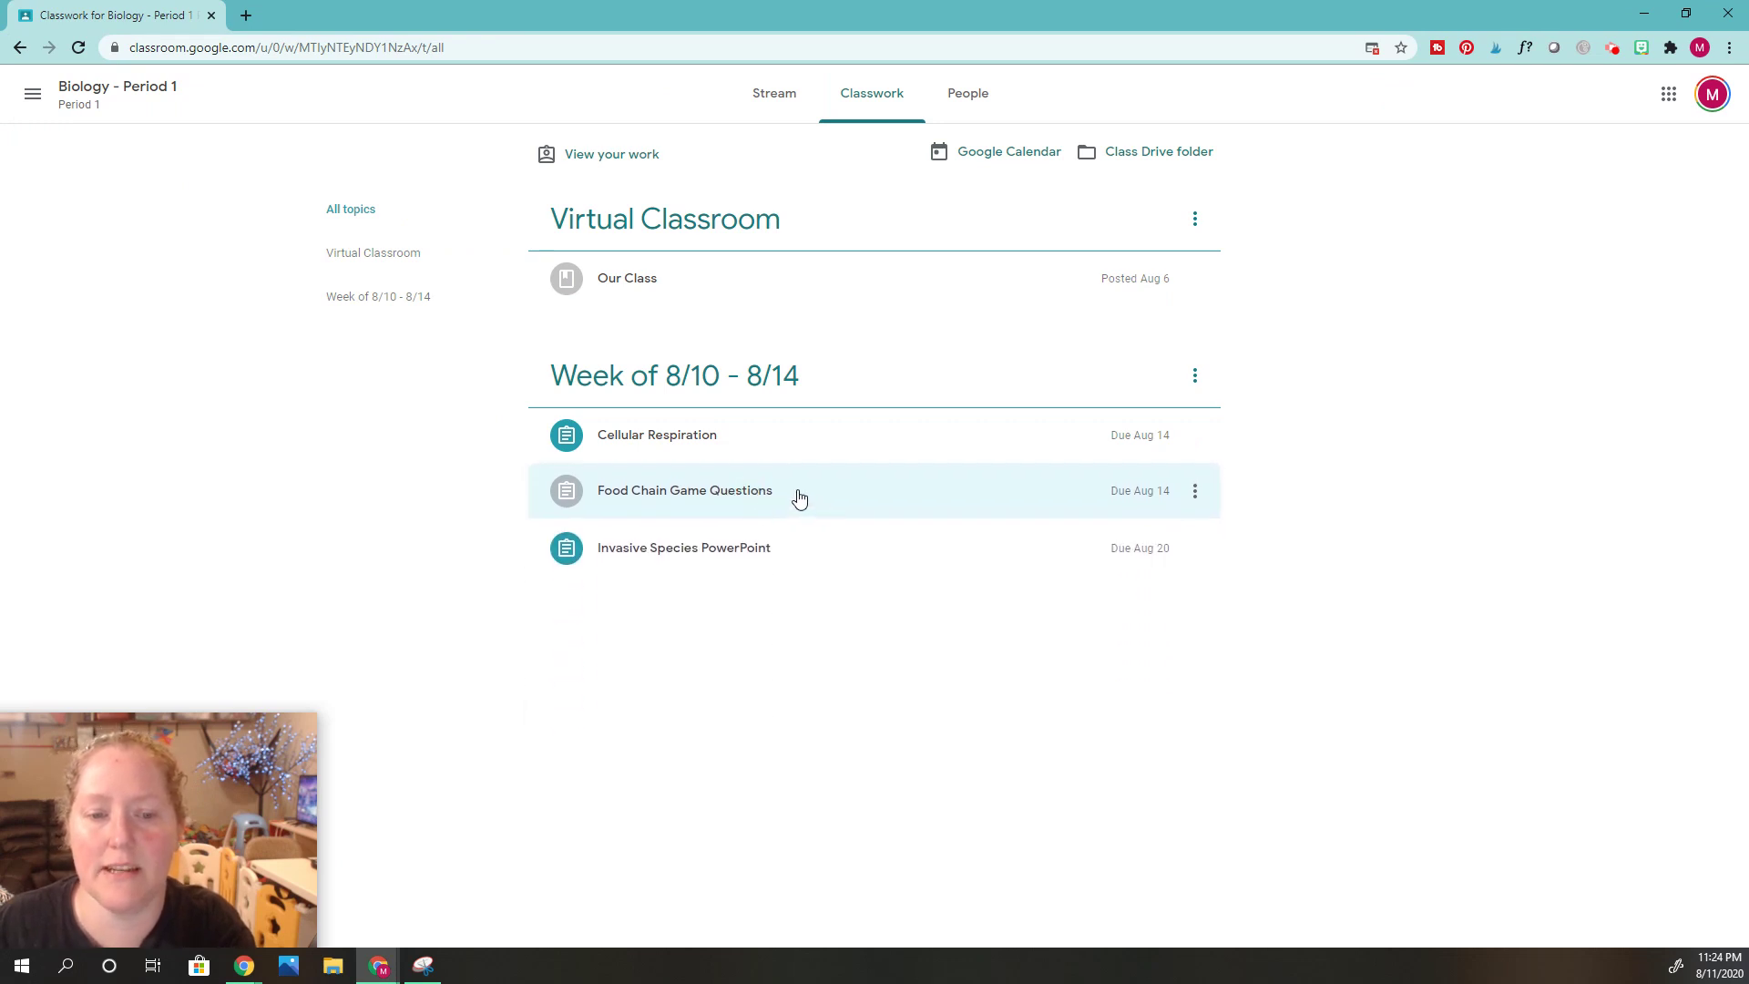
pyautogui.click(770, 501)
pyautogui.click(776, 510)
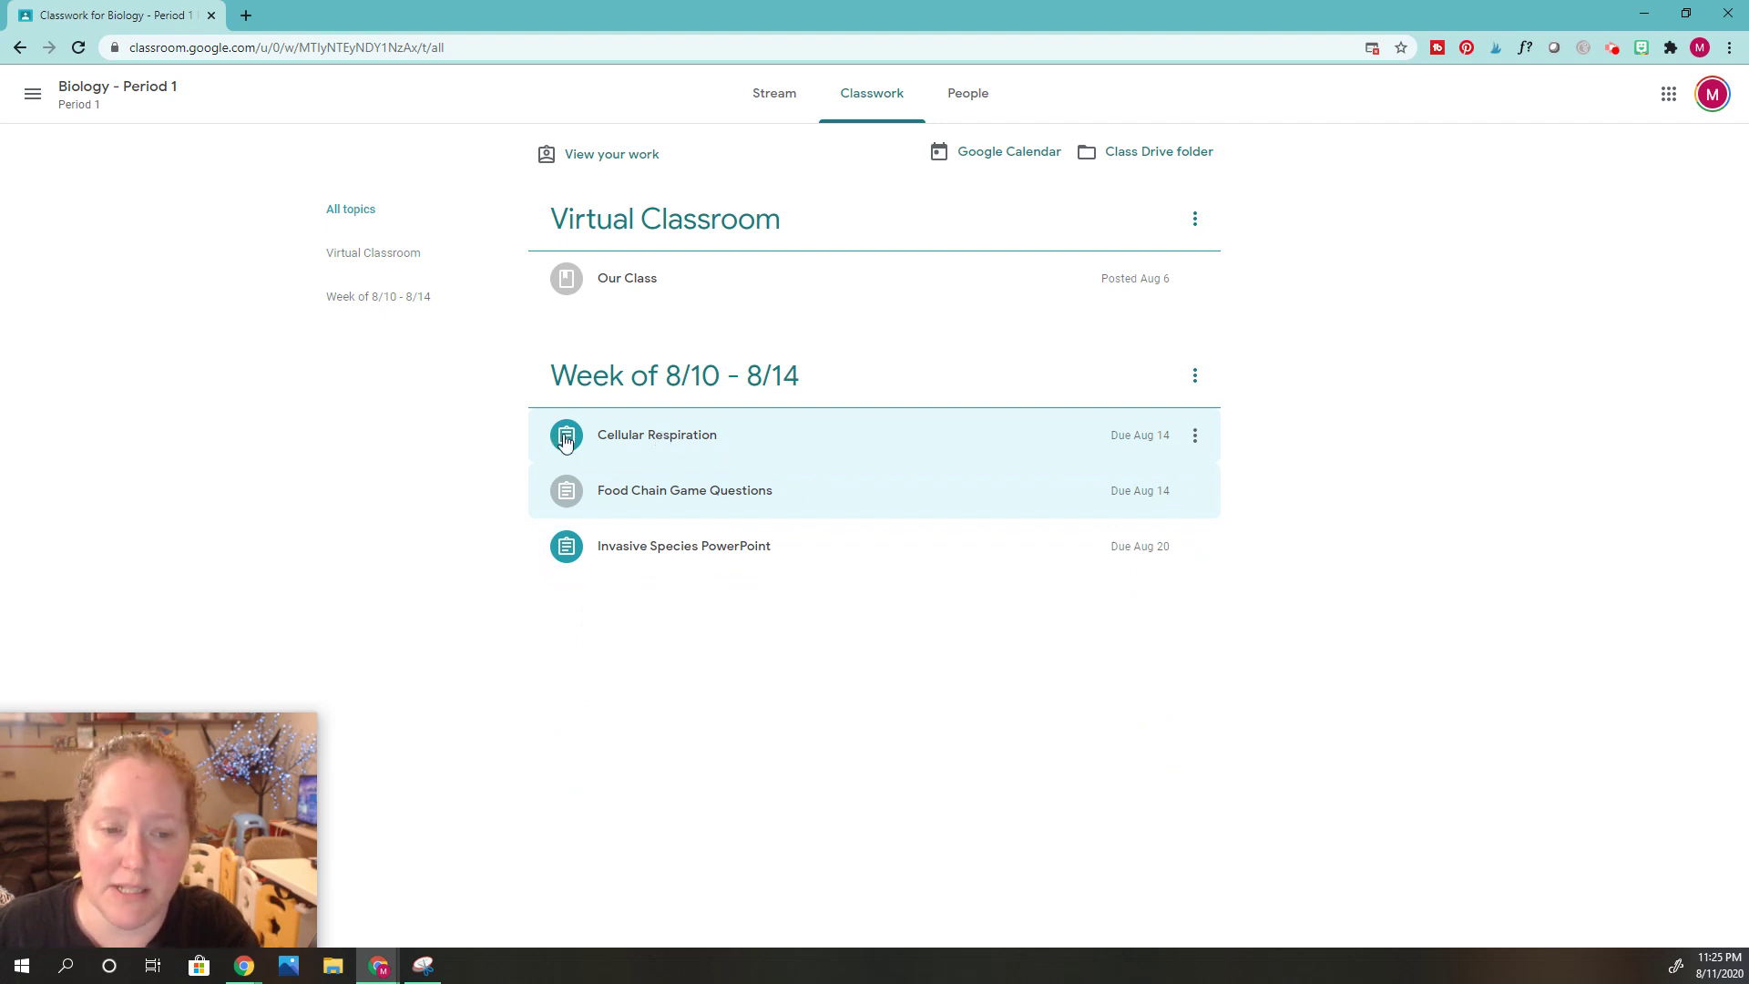
# Step: Open the Cellular Respiration assignment from the classwork list and copy its title
pyautogui.click(688, 440)
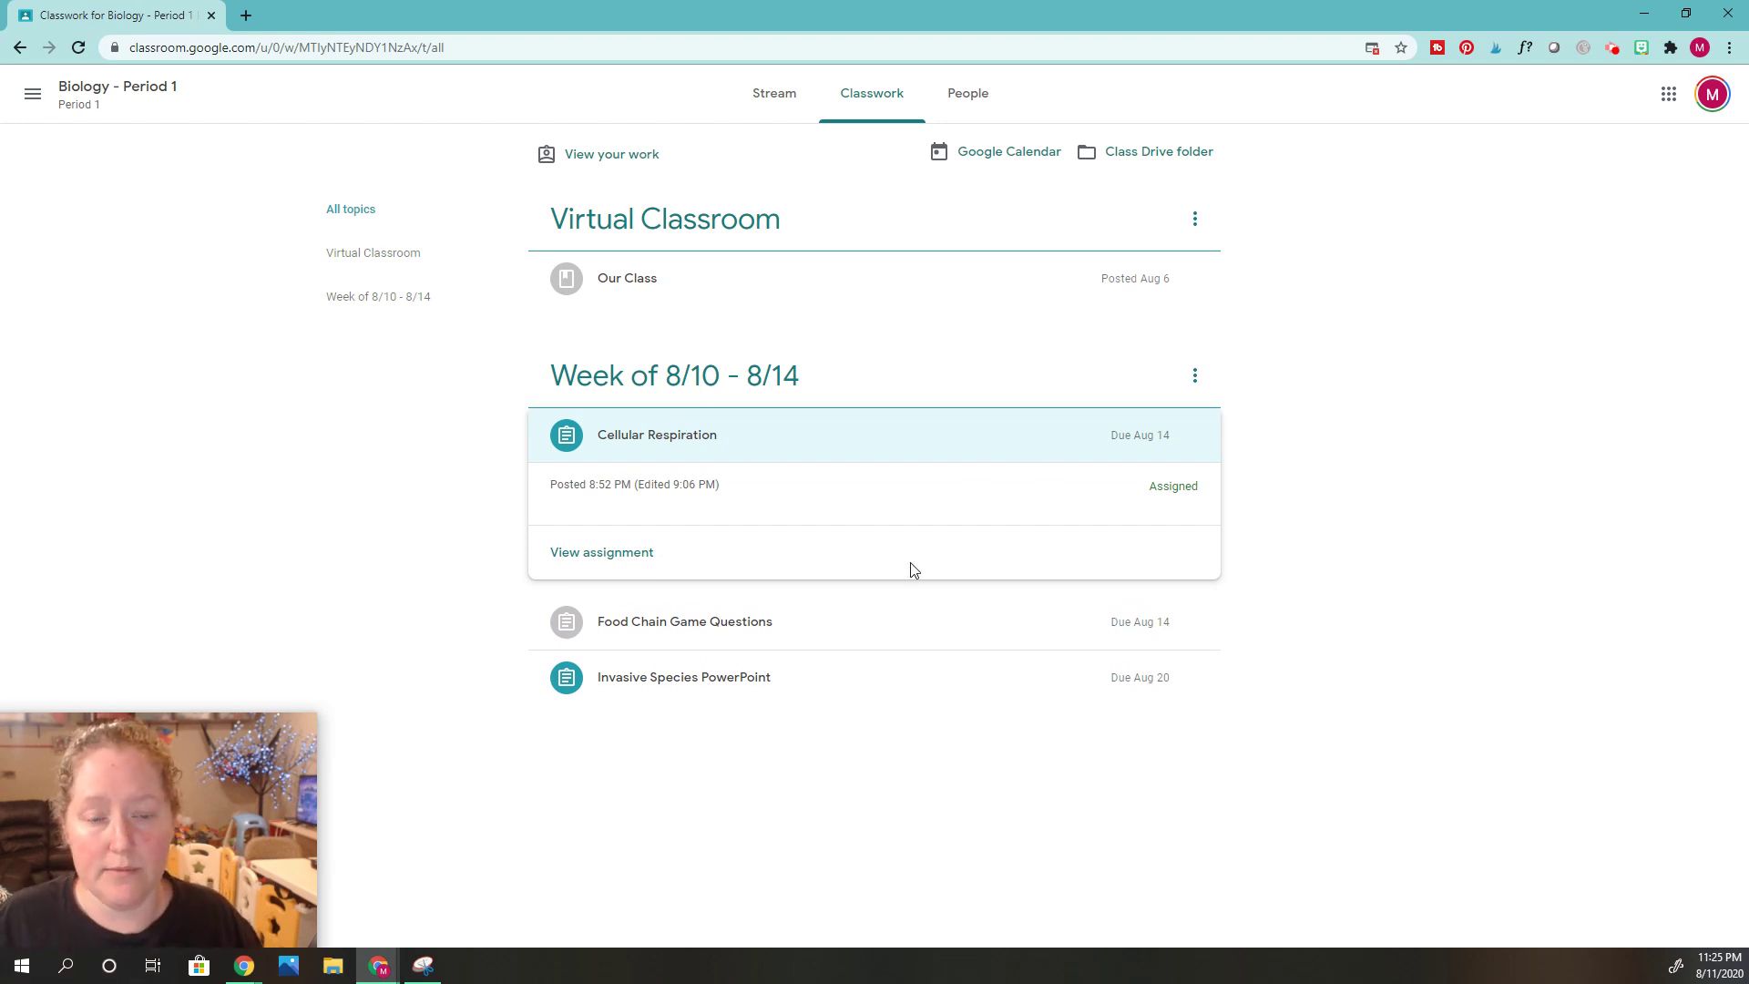
pyautogui.click(594, 553)
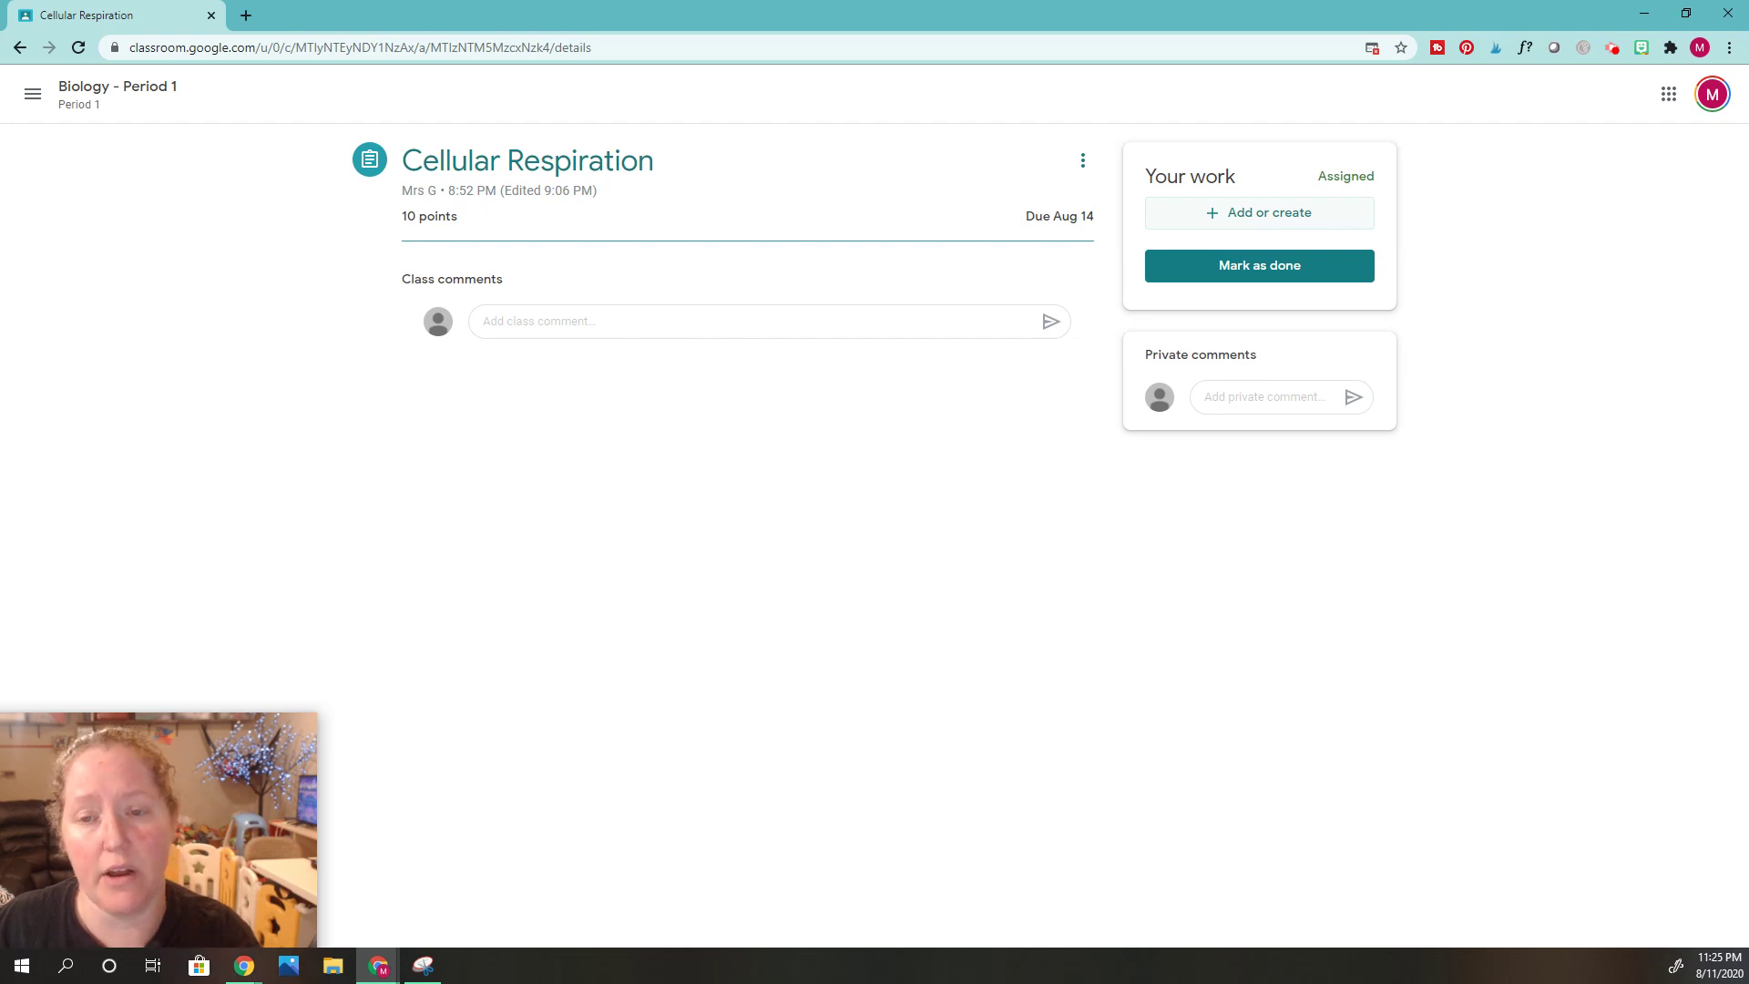
pyautogui.moveTo(405, 156); pyautogui.dragTo(649, 162)
pyautogui.rightClick(589, 161)
pyautogui.click(625, 176)
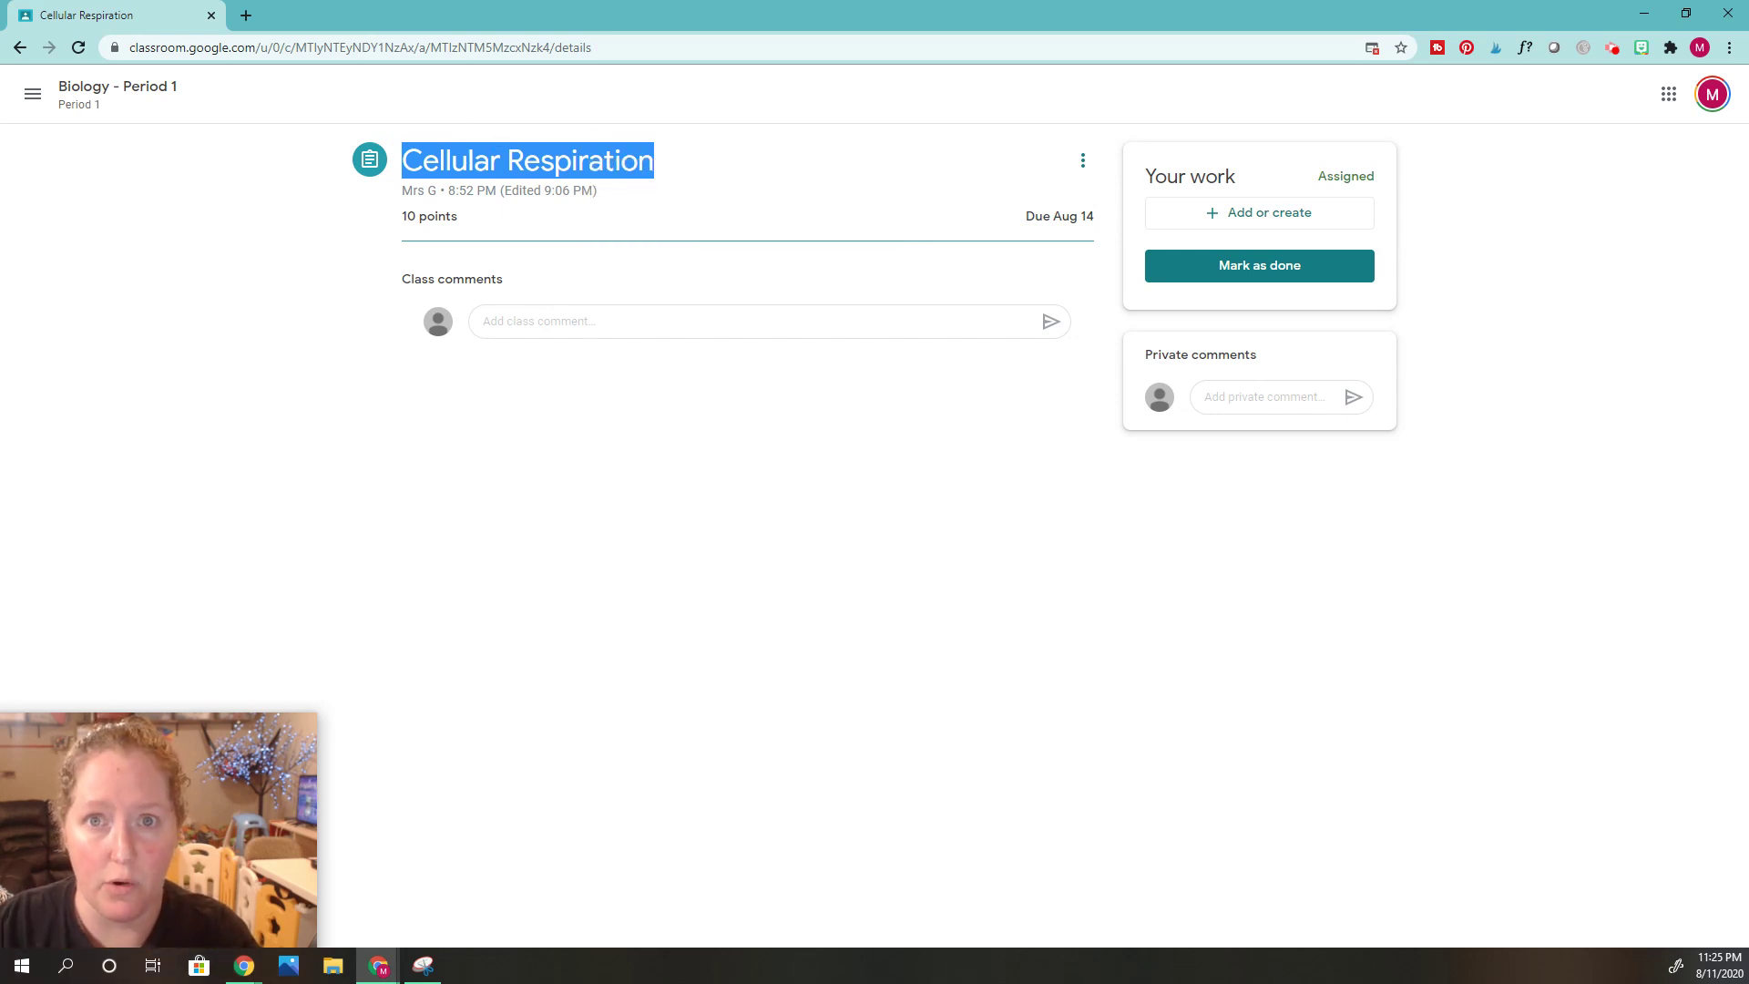
pyautogui.rightClick(552, 161)
pyautogui.click(588, 173)
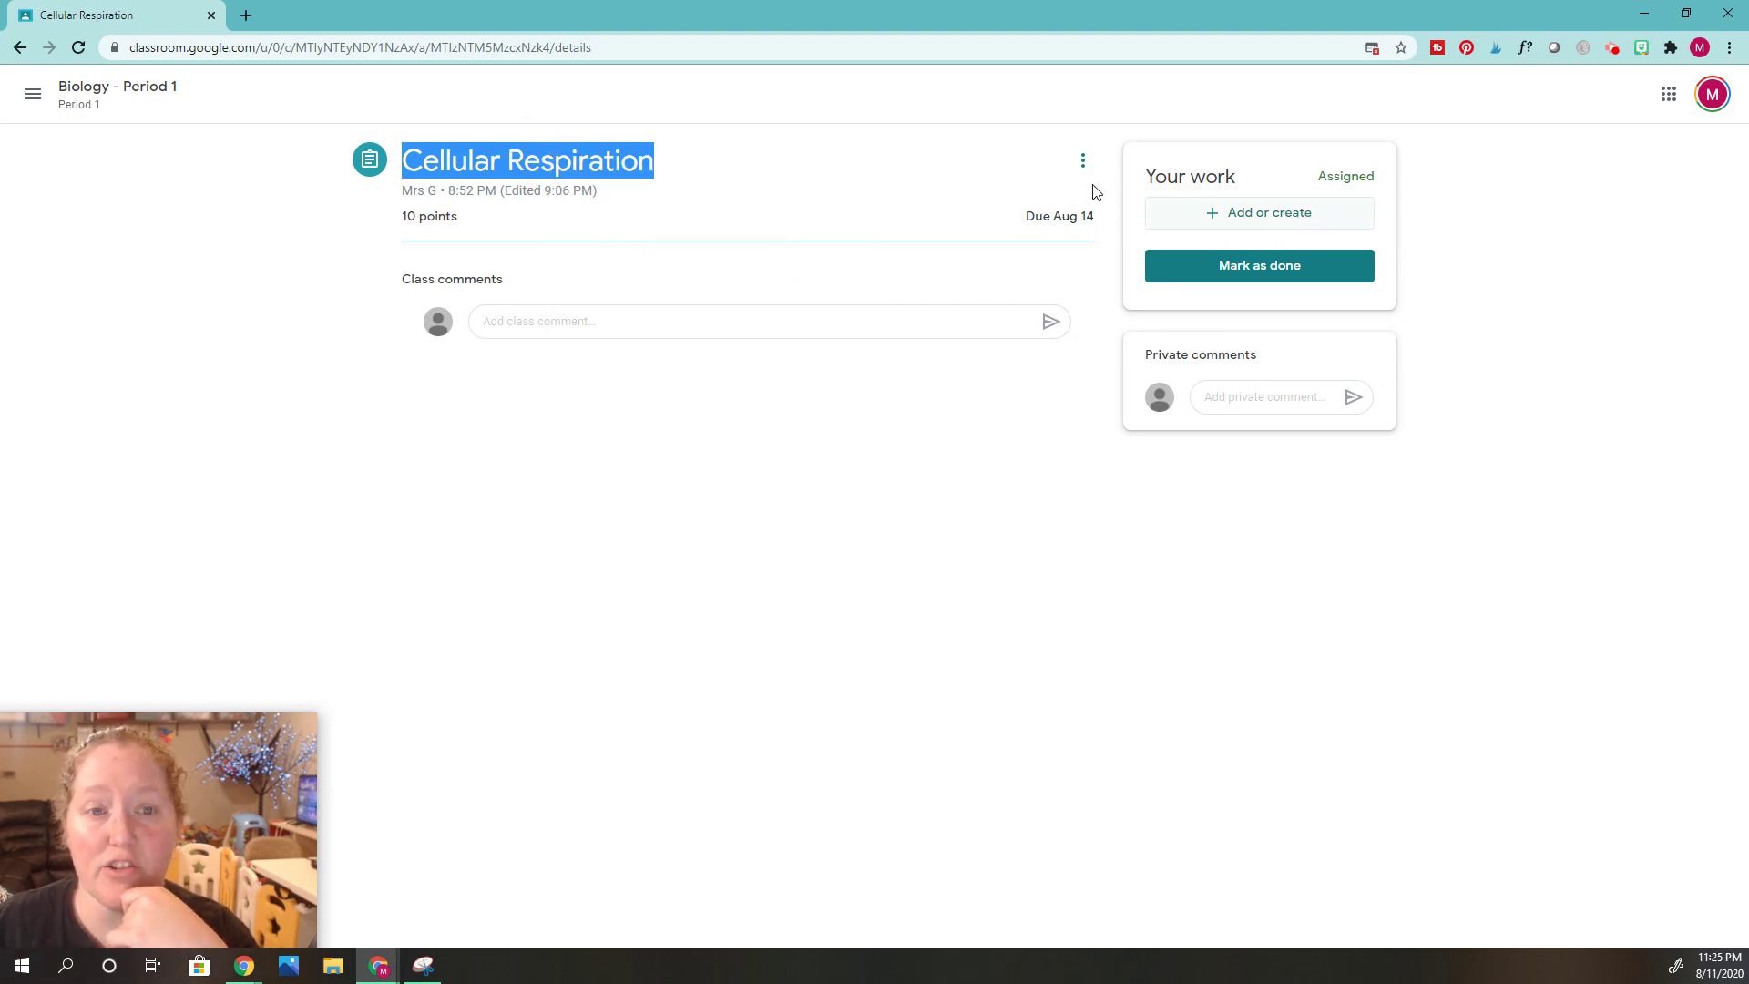
# Step: Search Google Drive for "Cellular Respiration" using the copied title and attach the Cellular Respiration Google Doc to the assignment
pyautogui.click(1228, 225)
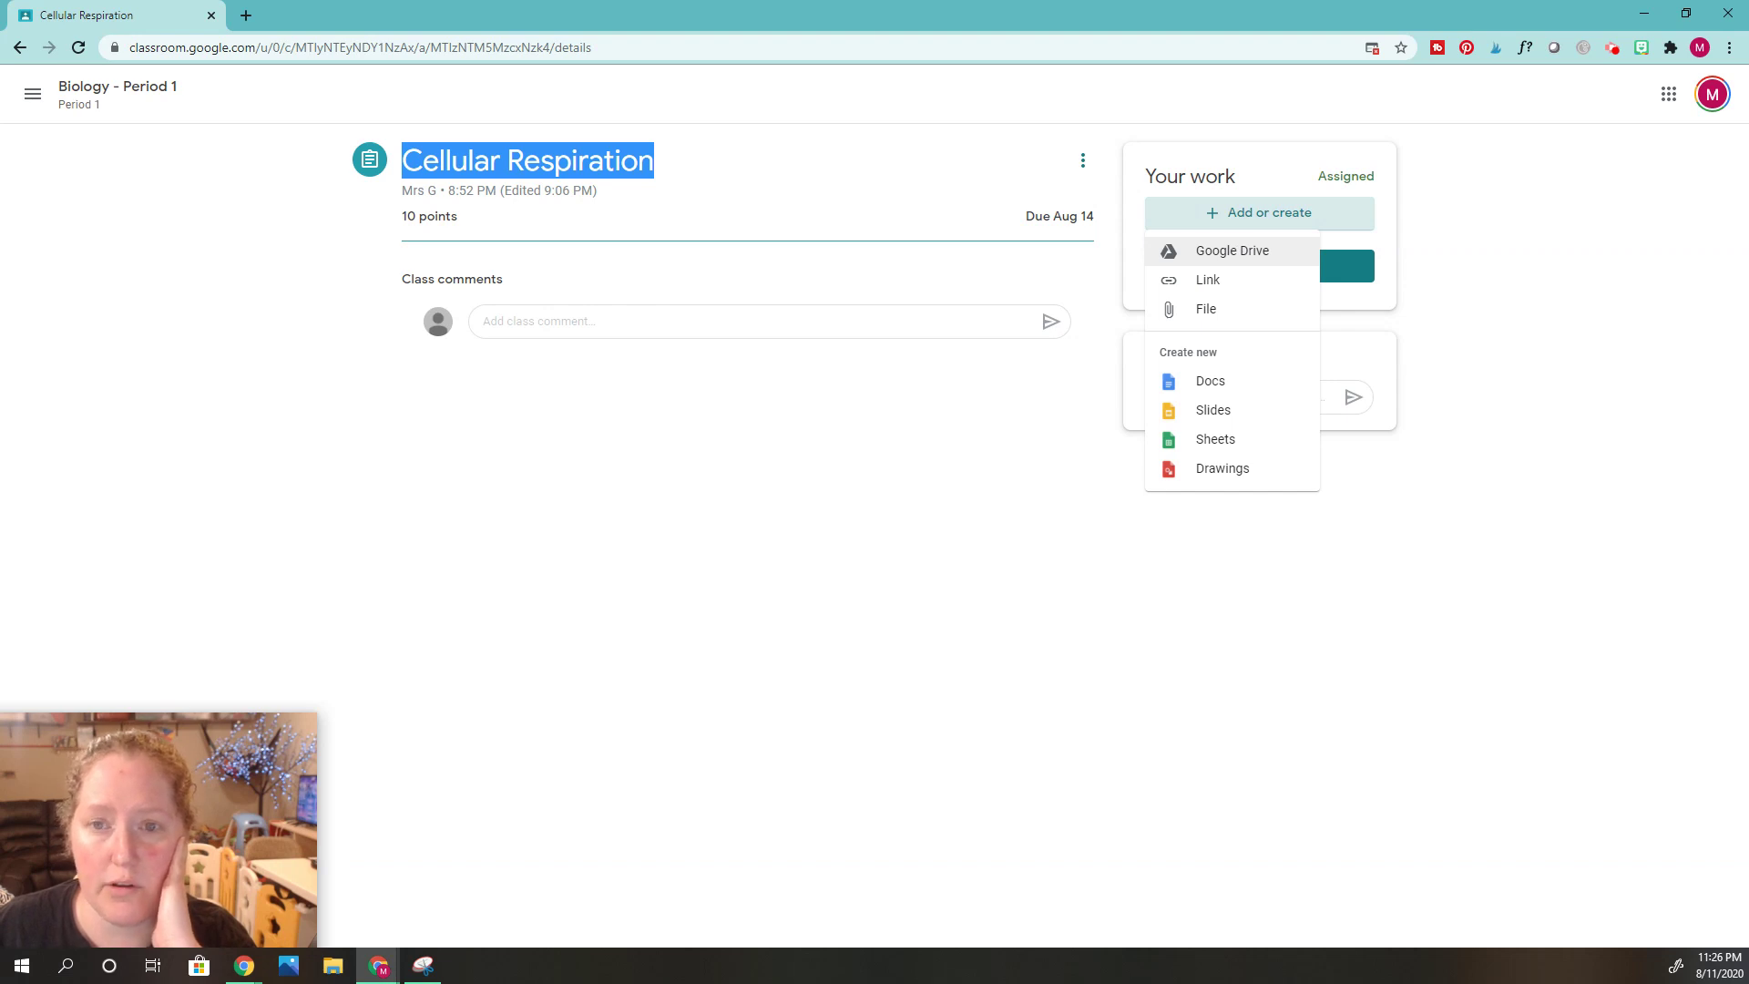
pyautogui.click(1226, 251)
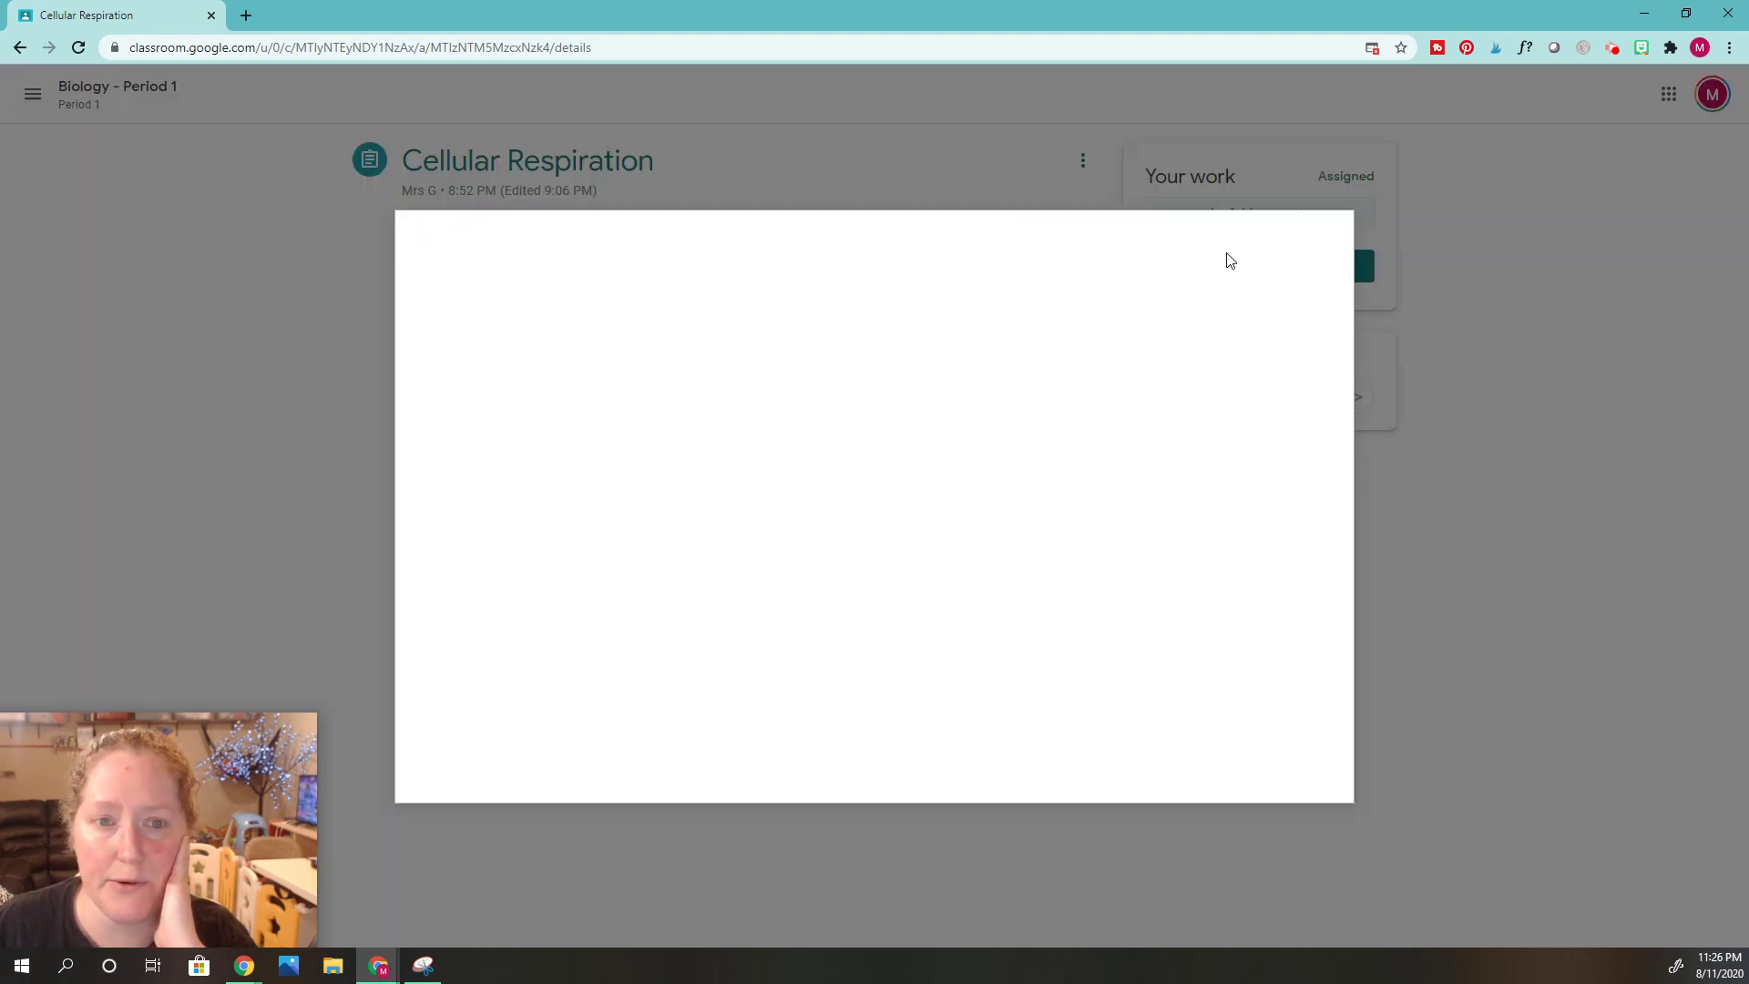
pyautogui.click(710, 247)
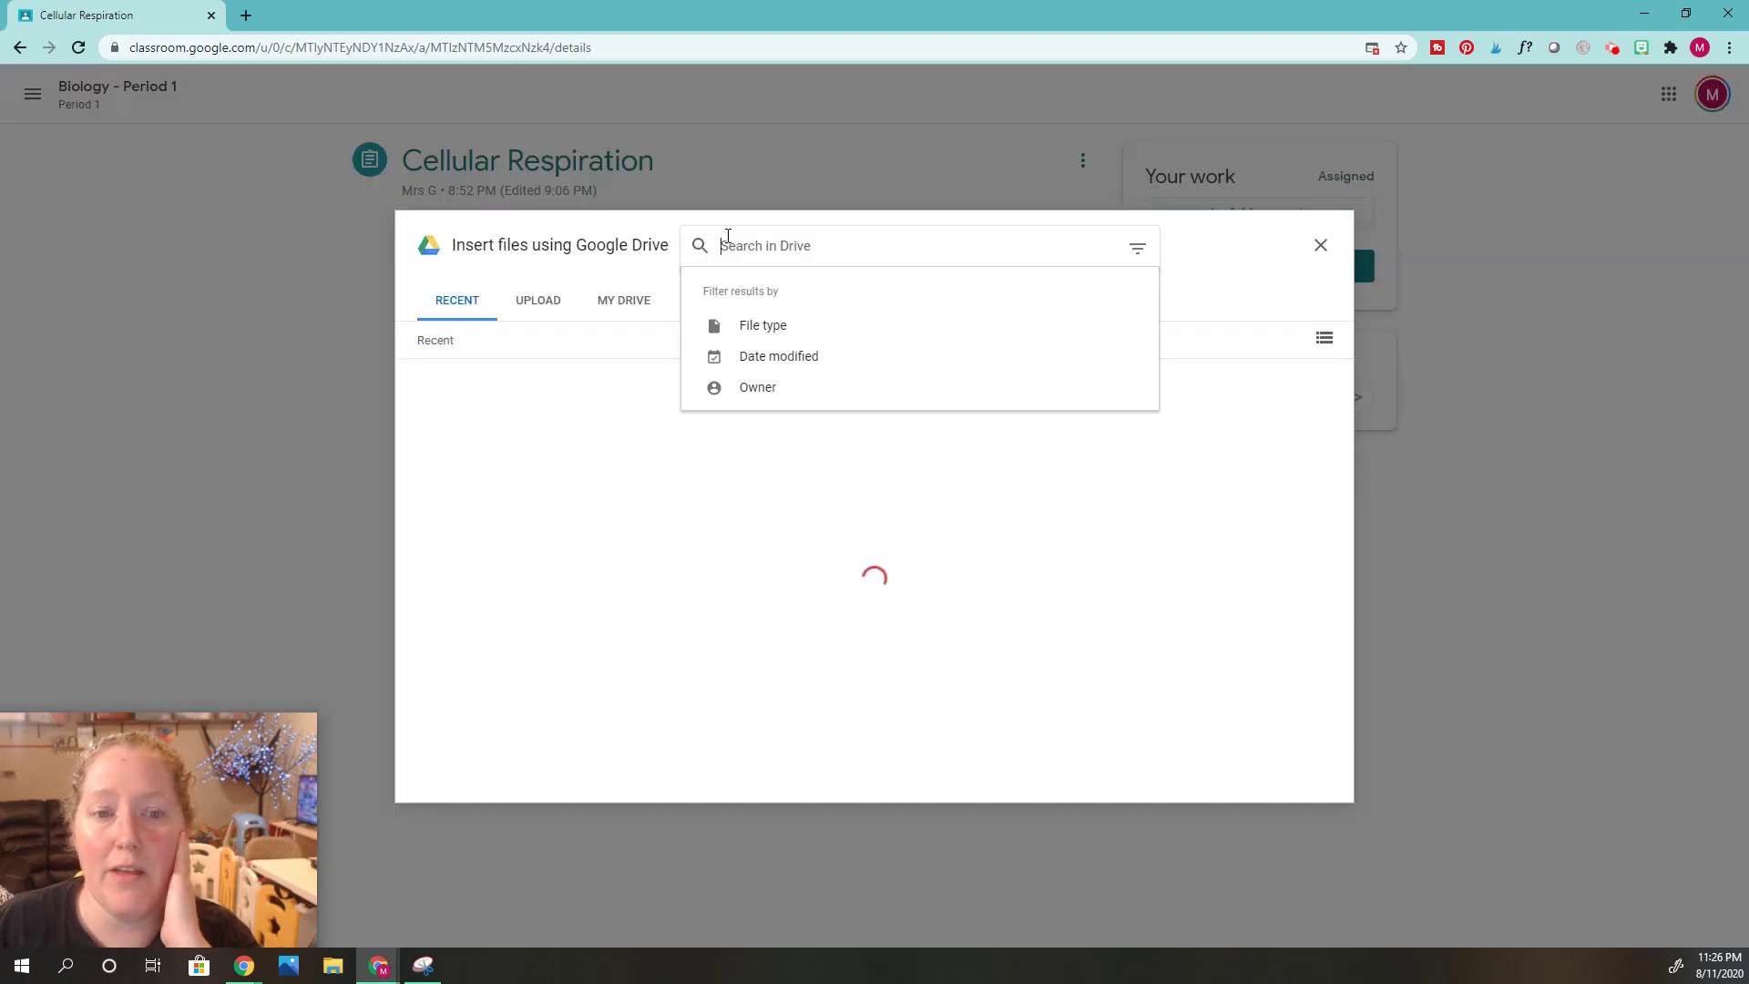
pyautogui.click(801, 246)
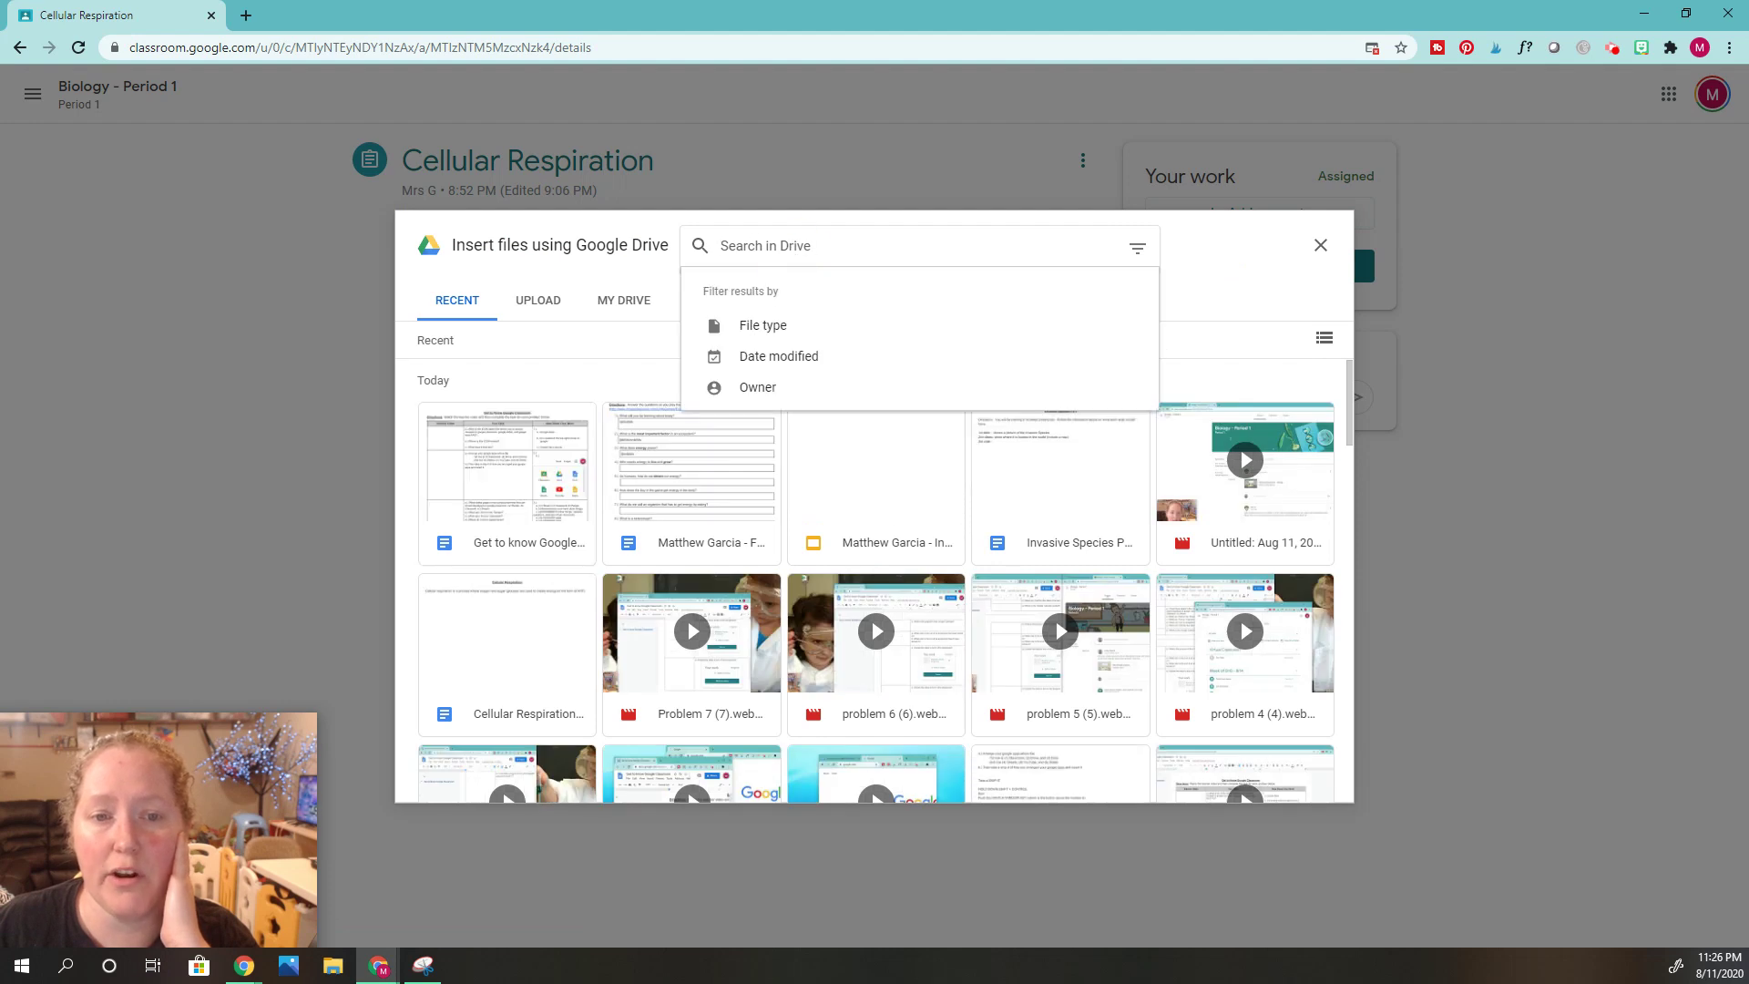
pyautogui.rightClick(792, 252)
pyautogui.click(851, 387)
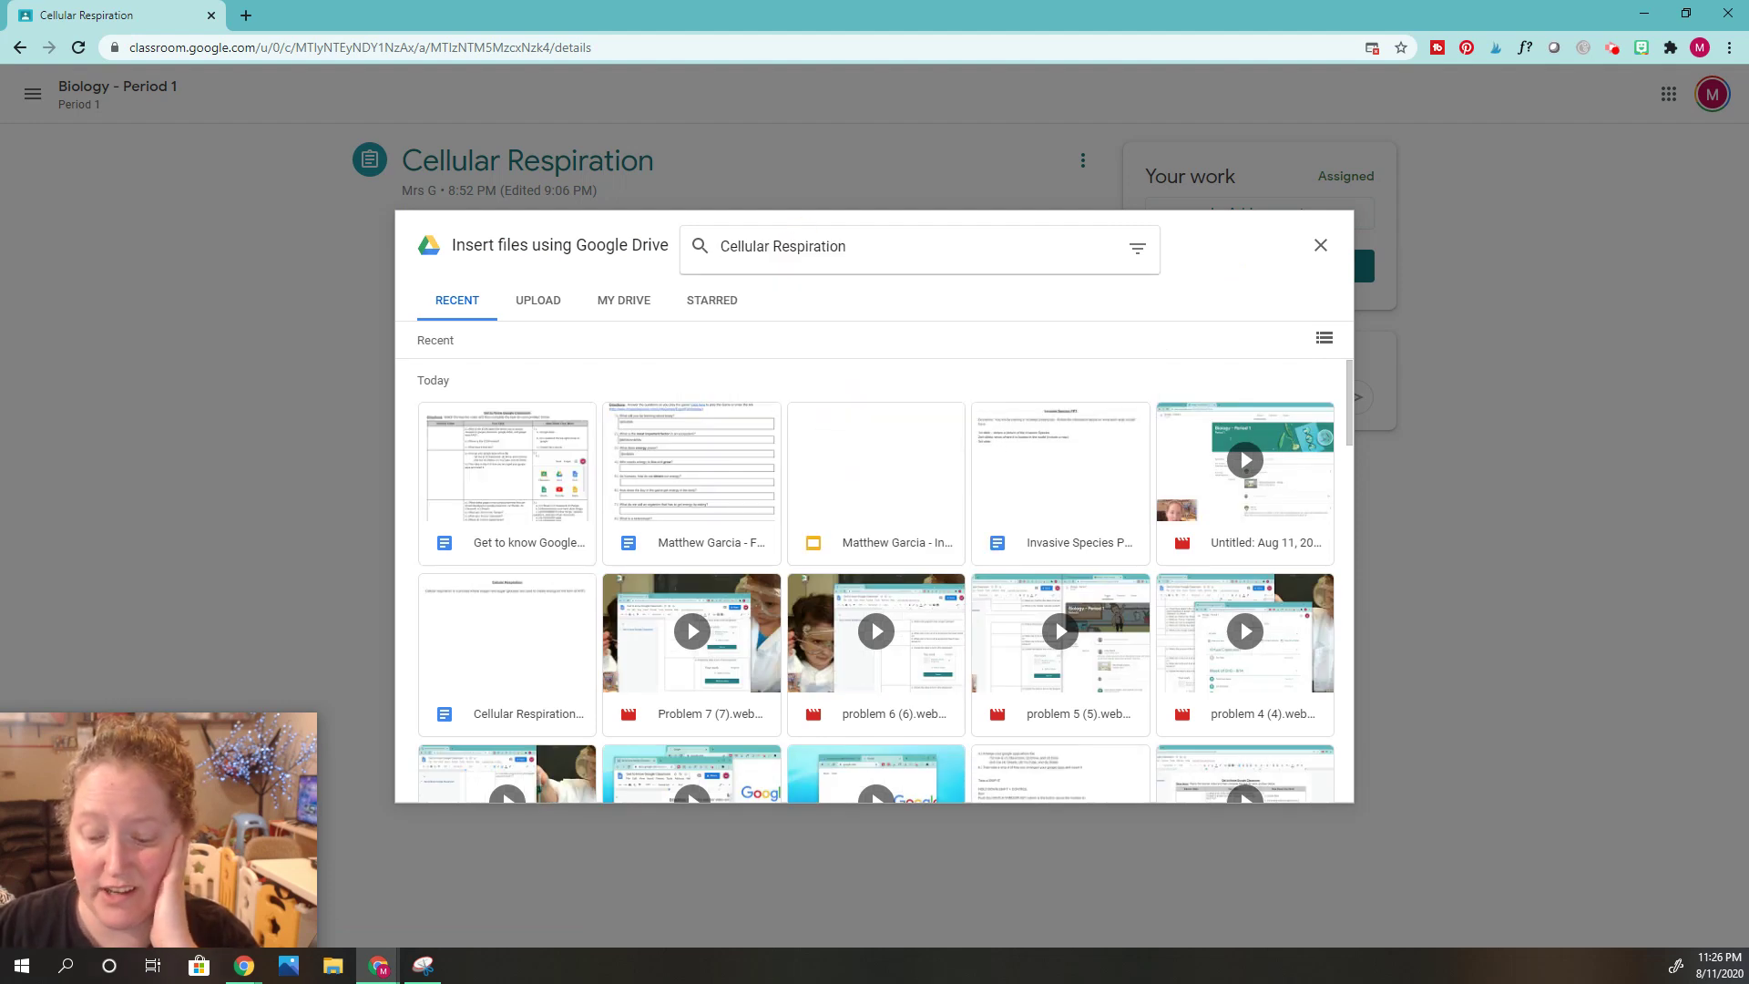
pyautogui.press('Return')
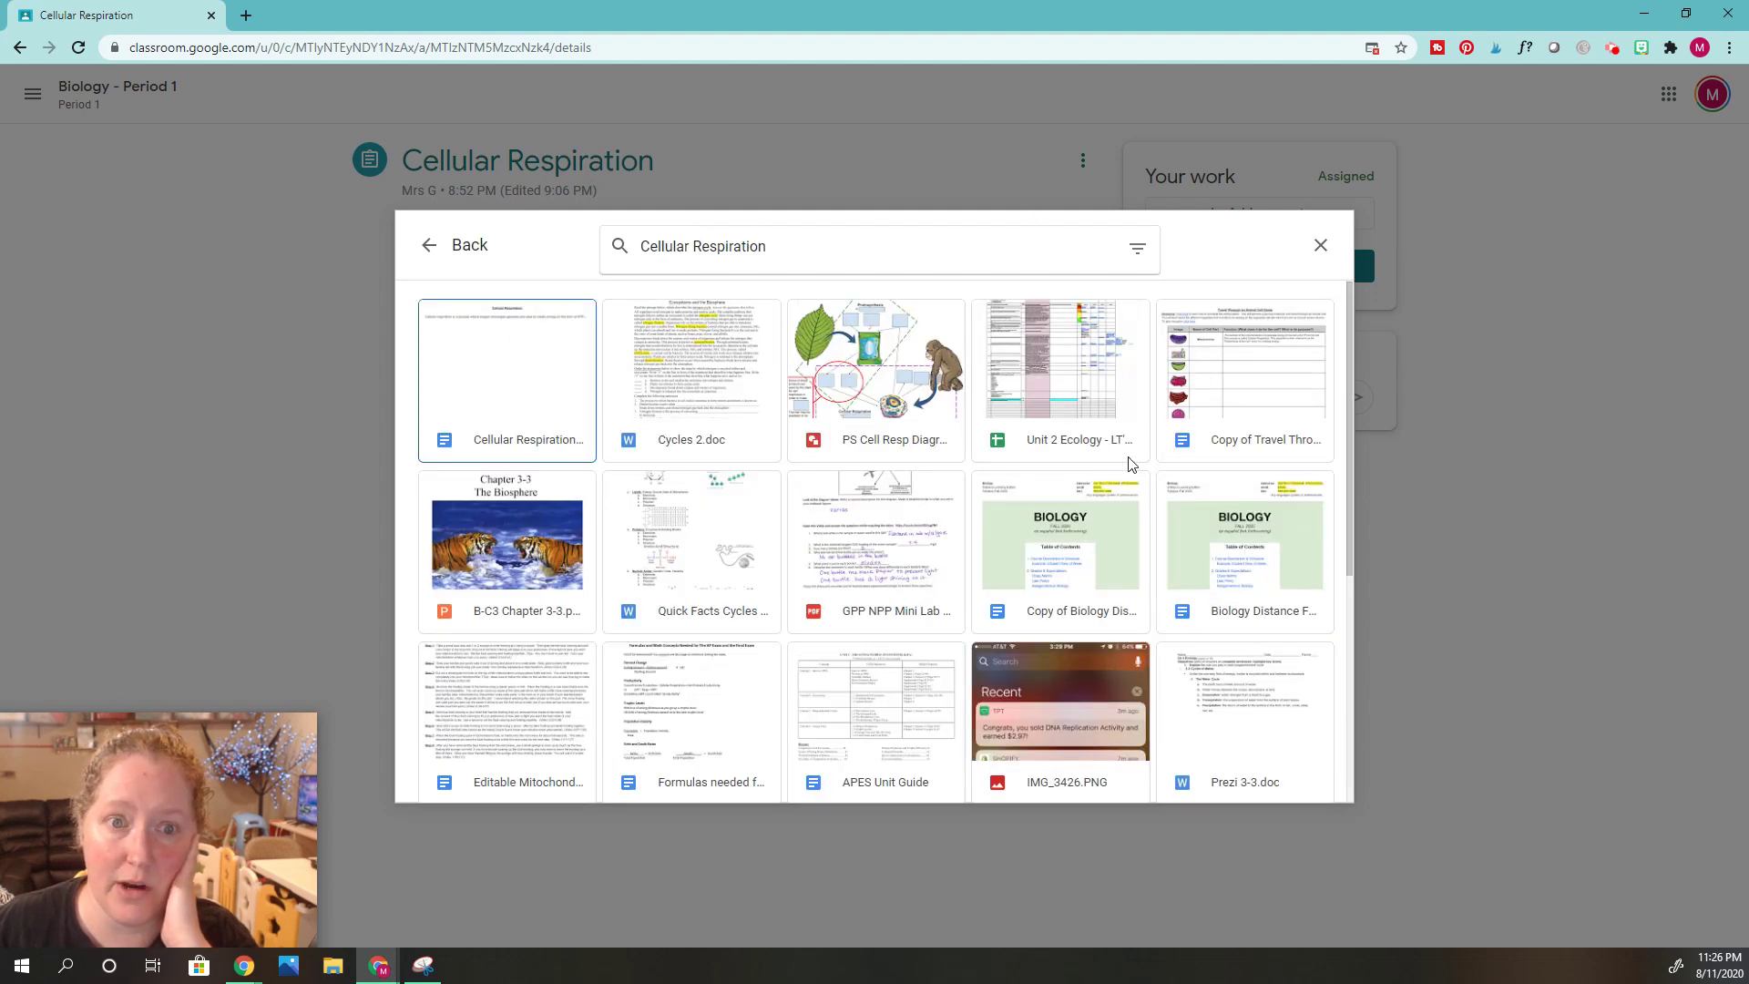
pyautogui.click(495, 428)
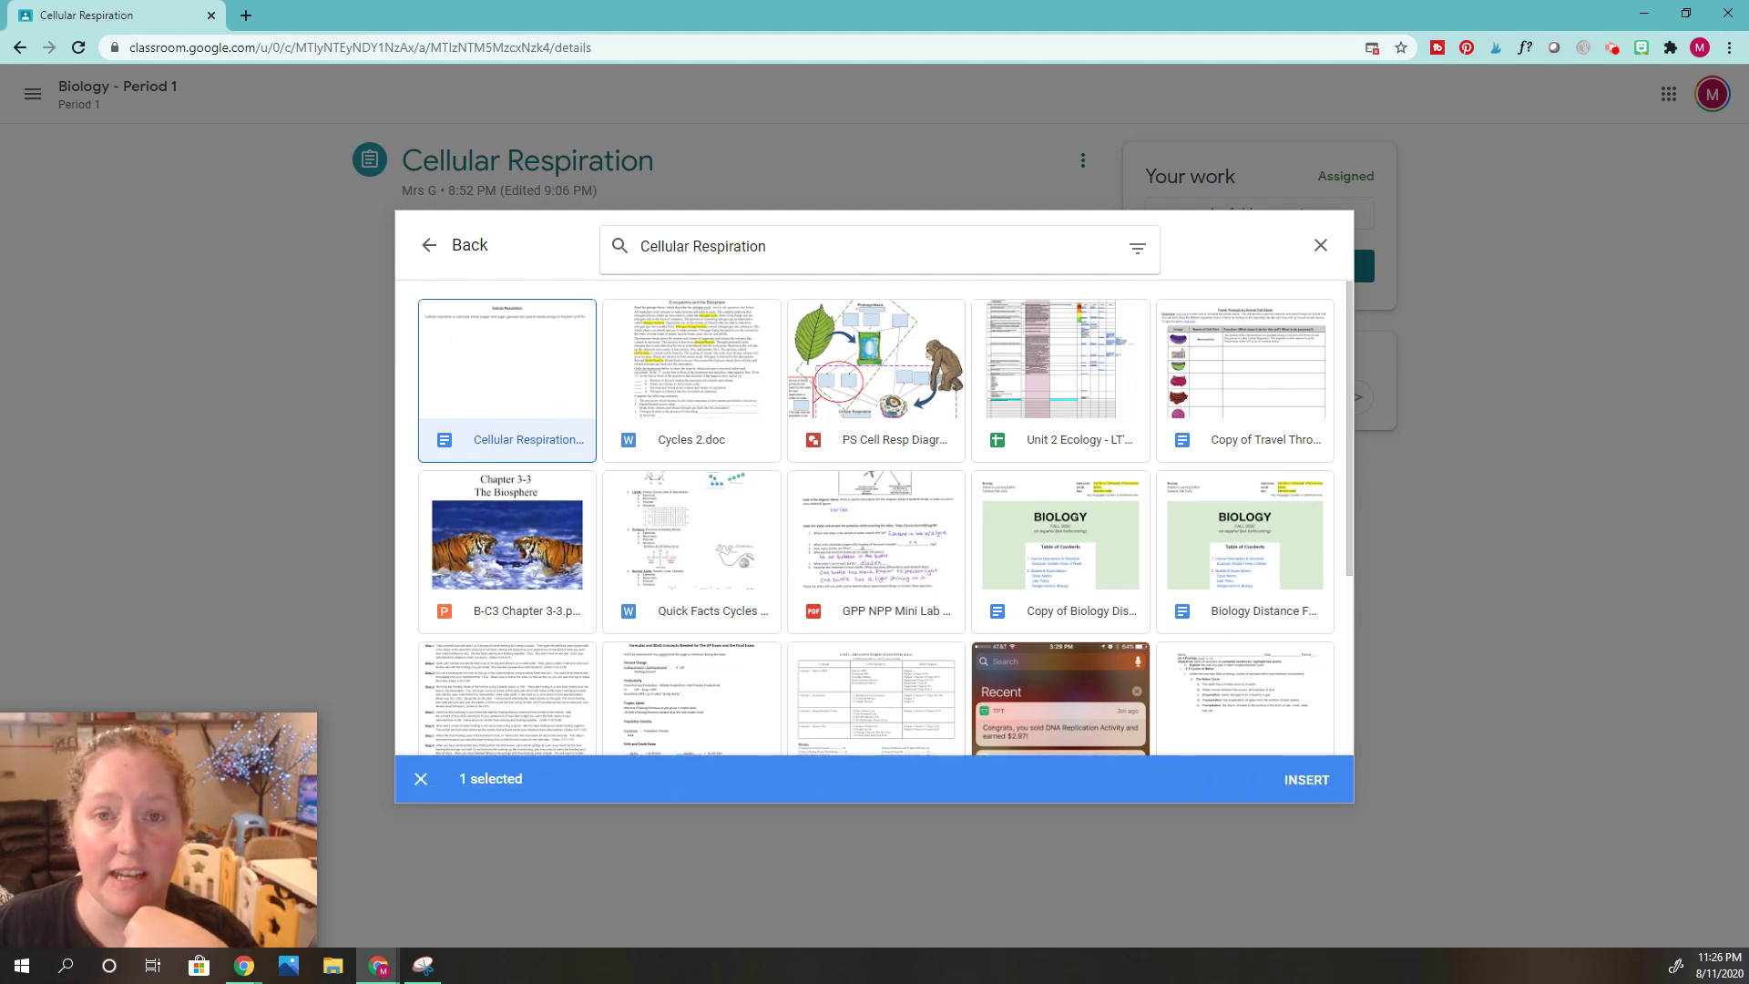
pyautogui.click(1304, 782)
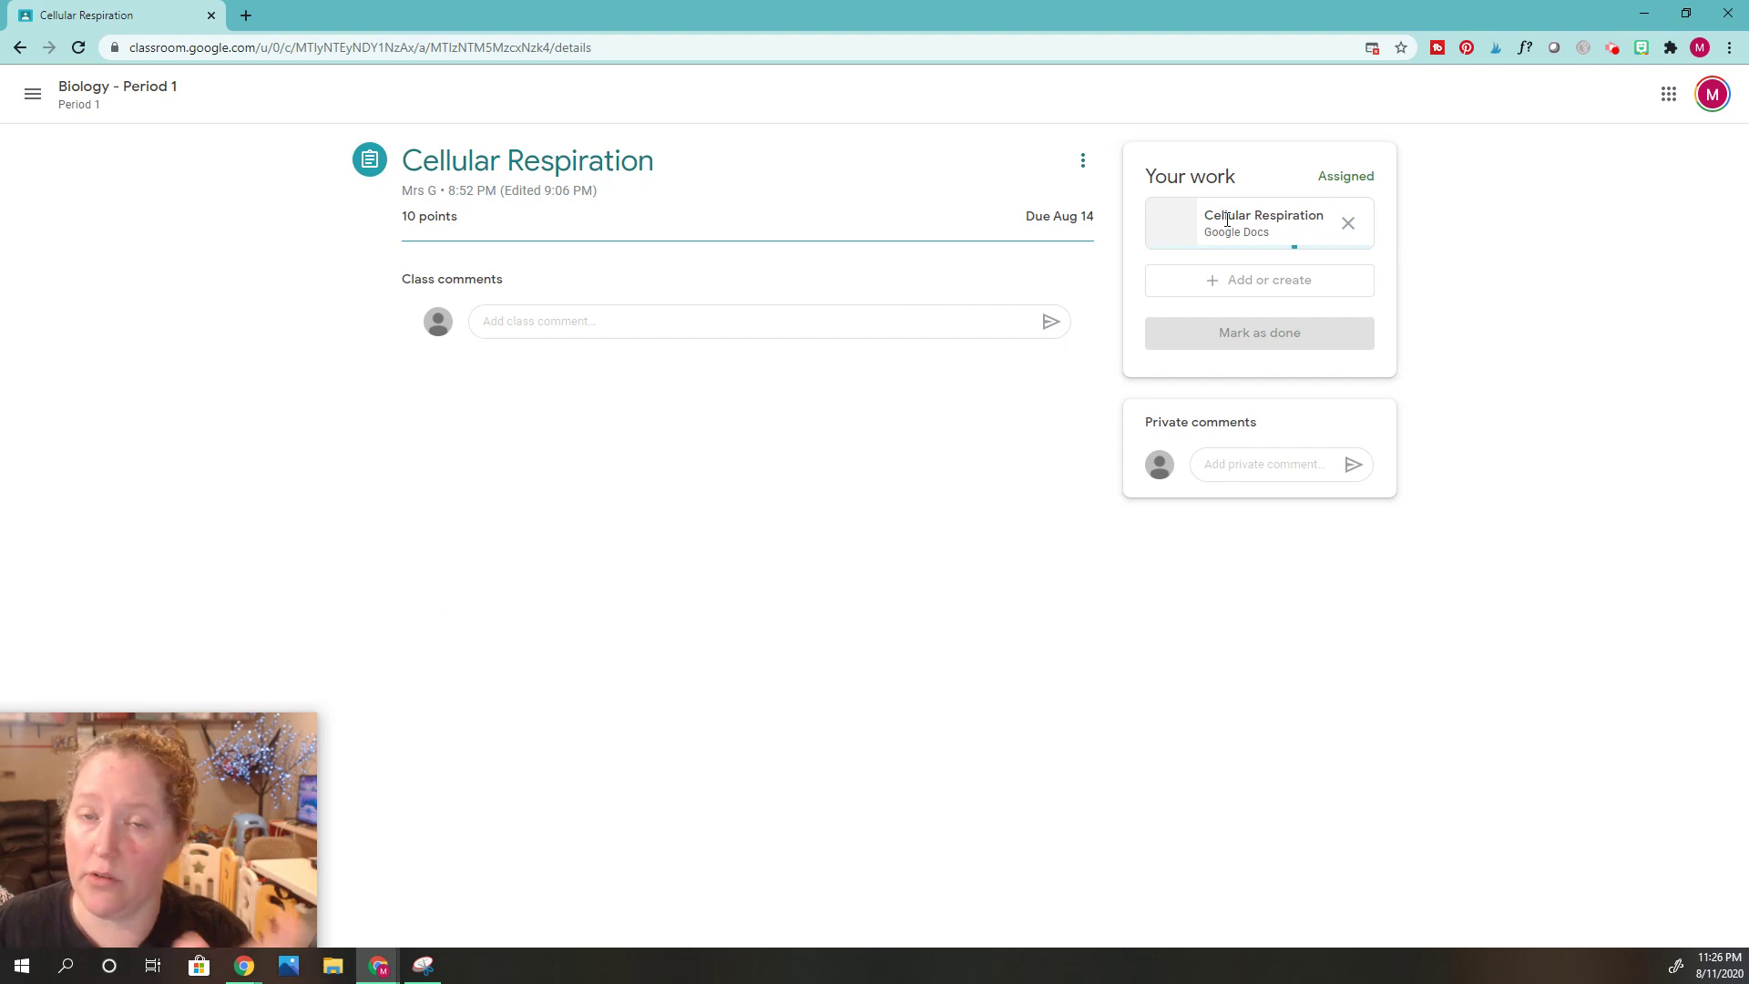
# Step: Open the attached Cellular Respiration document to check that it is the correct, completed work, and close it again
pyautogui.click(1257, 220)
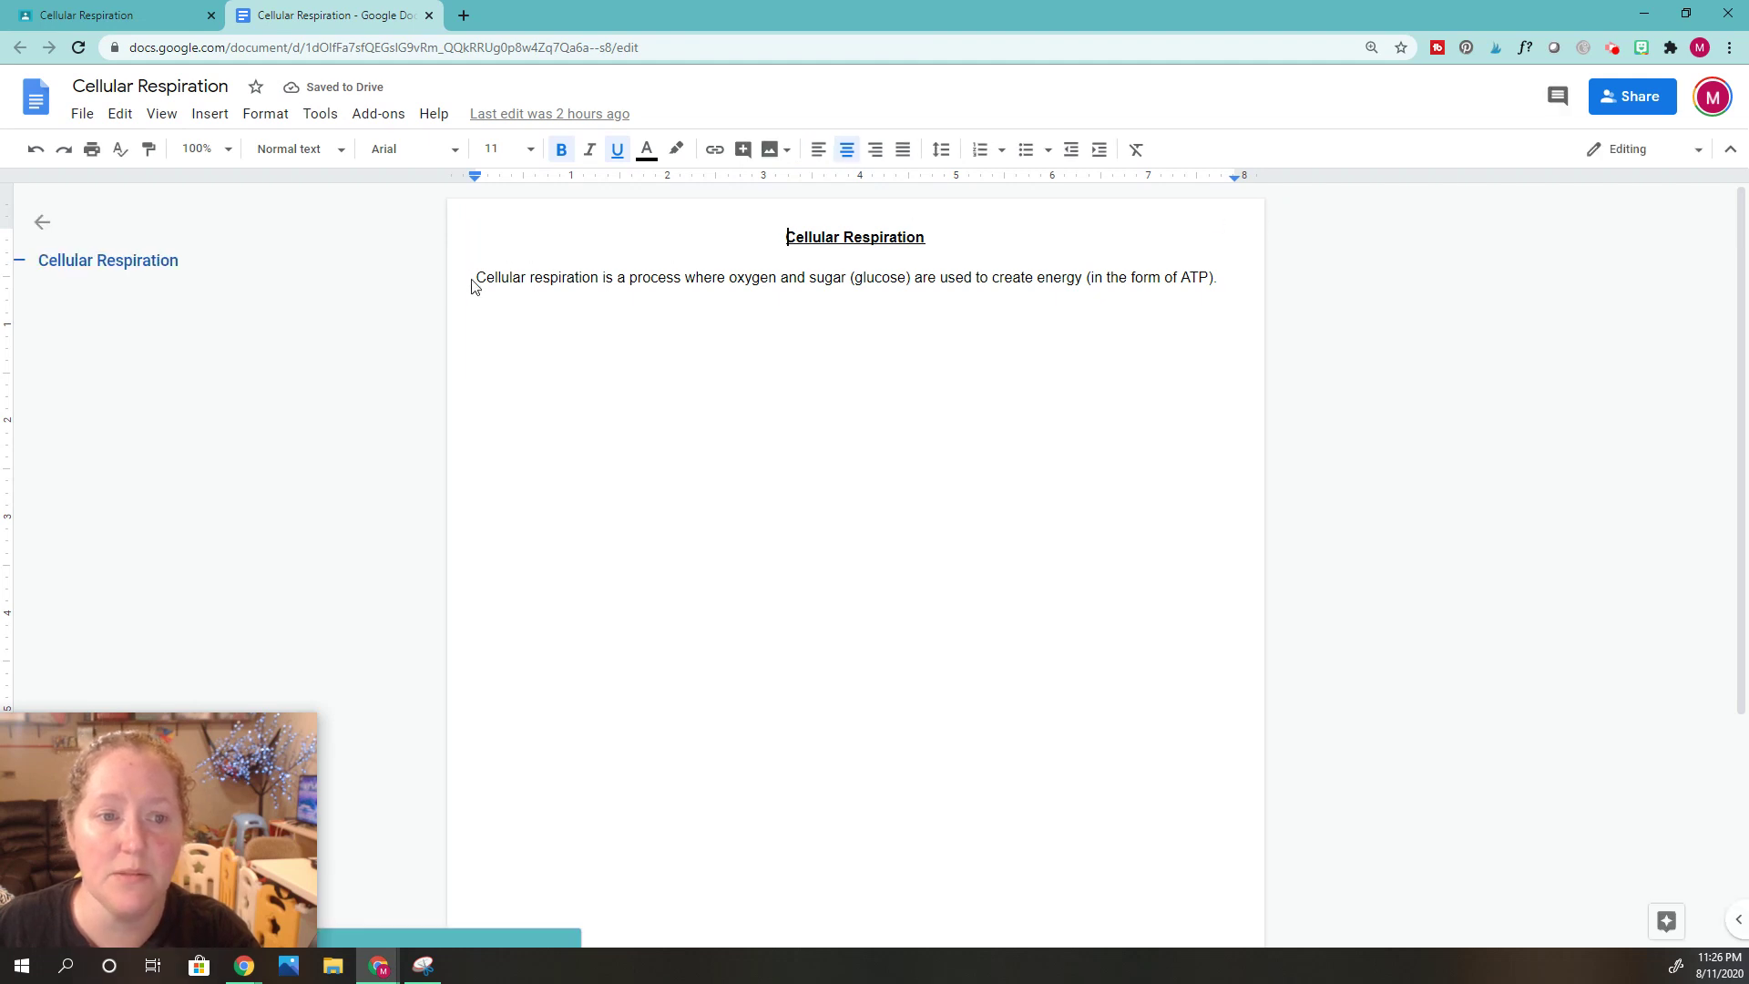
pyautogui.moveTo(475, 282); pyautogui.dragTo(1288, 289)
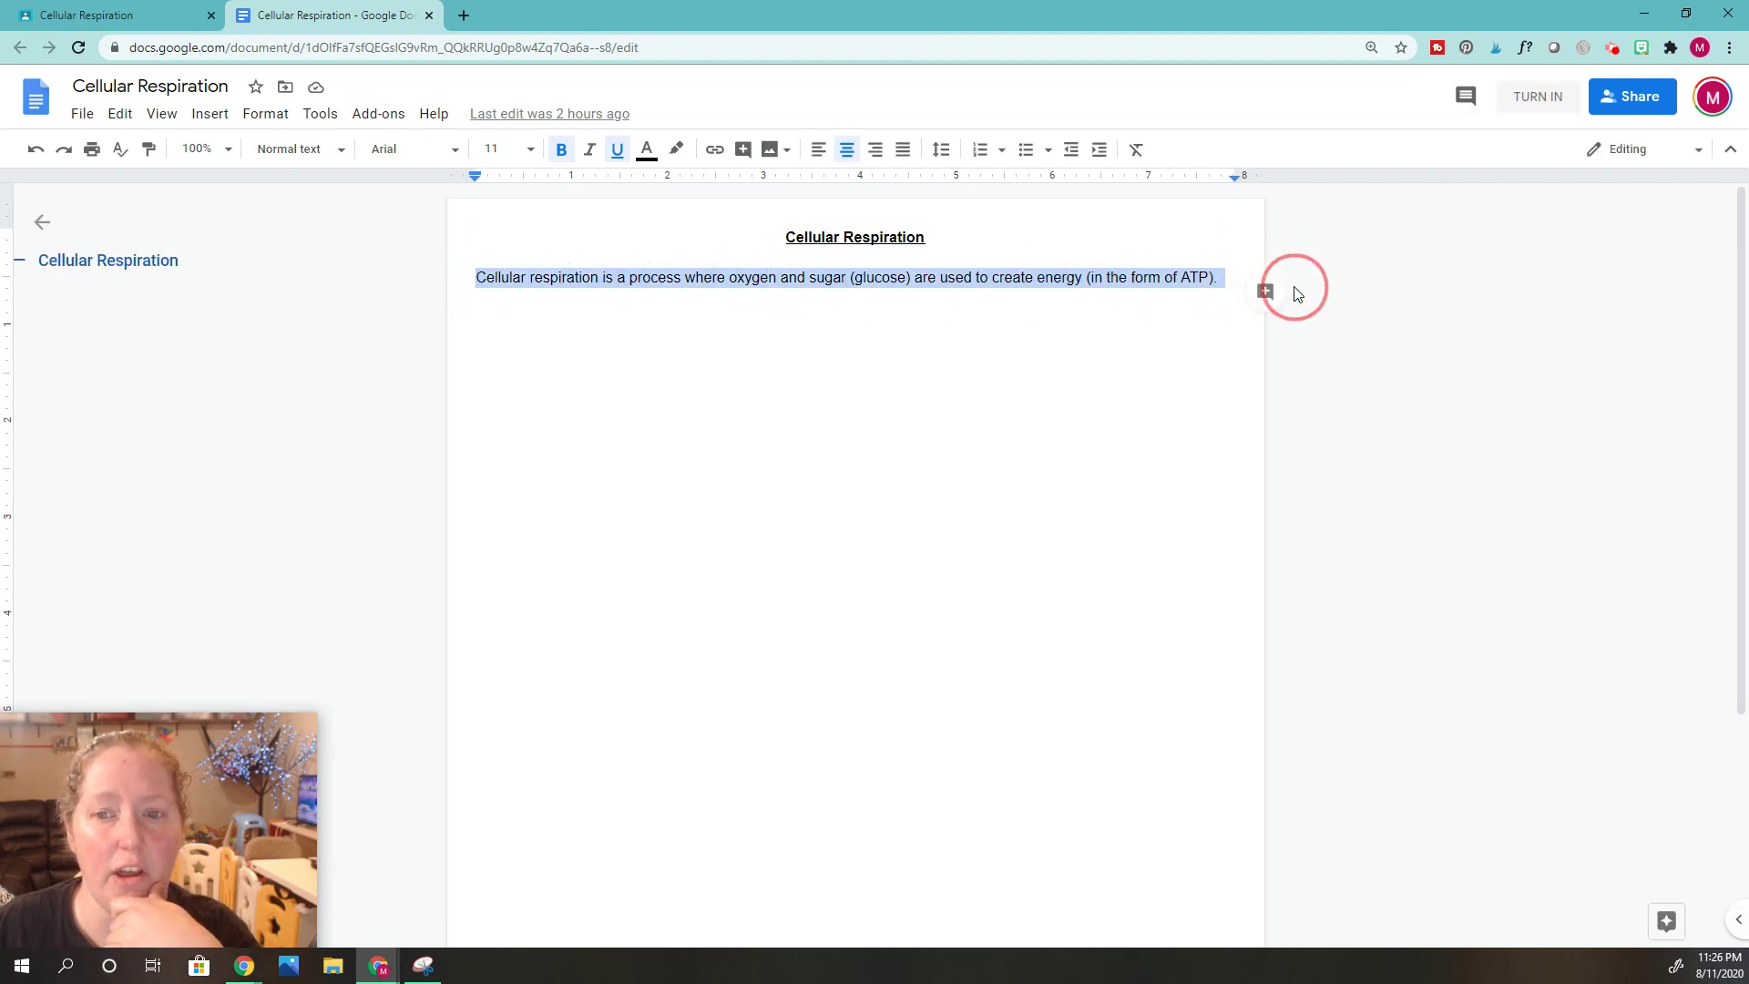
pyautogui.click(799, 340)
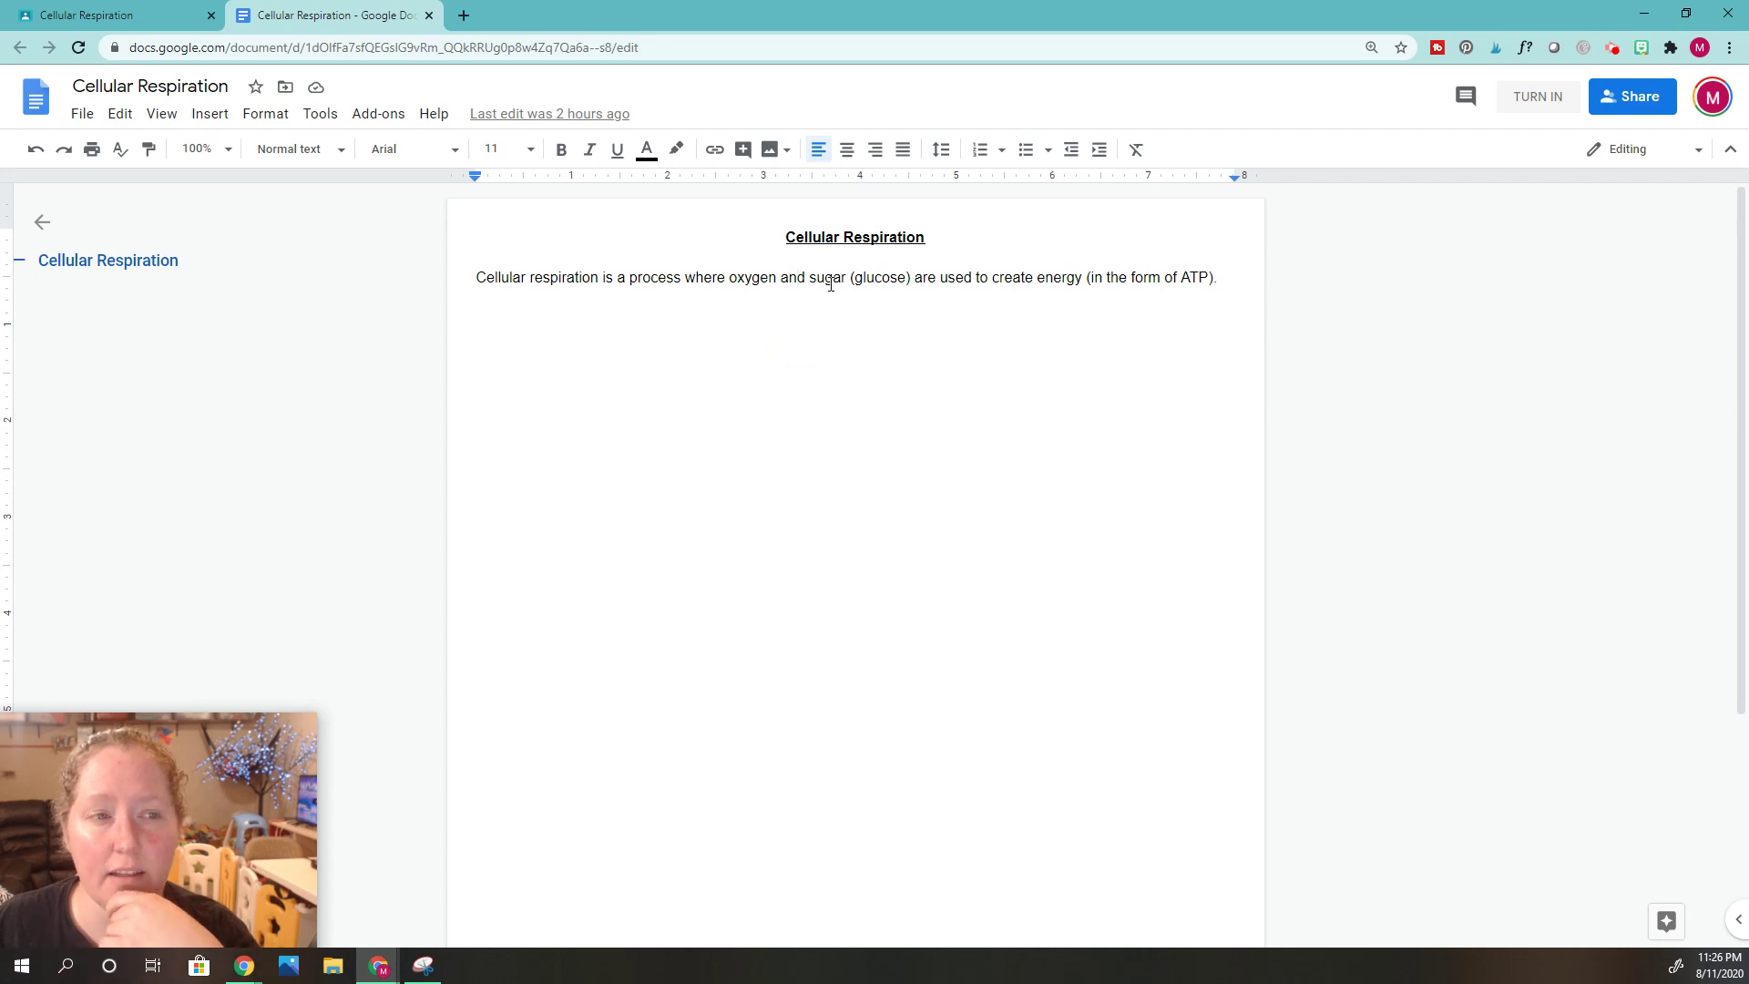
pyautogui.click(429, 15)
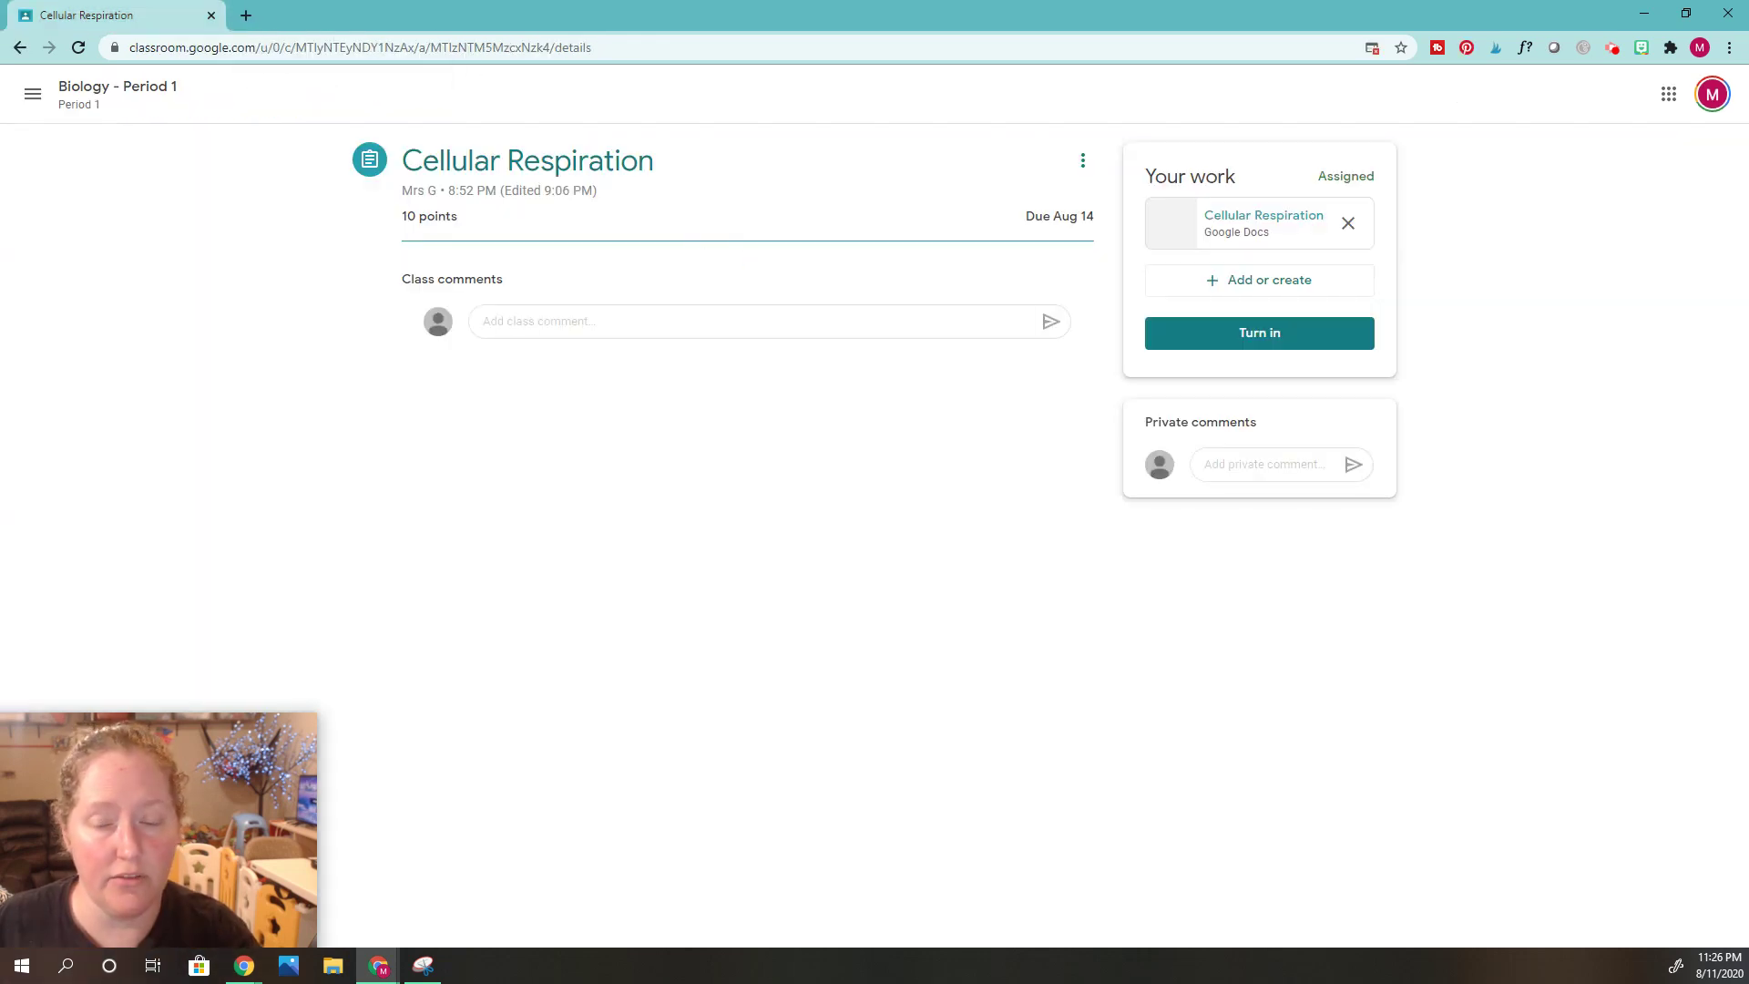
# Step: Turn in the Cellular Respiration assignment with its attached document and check its submission status
pyautogui.click(1271, 337)
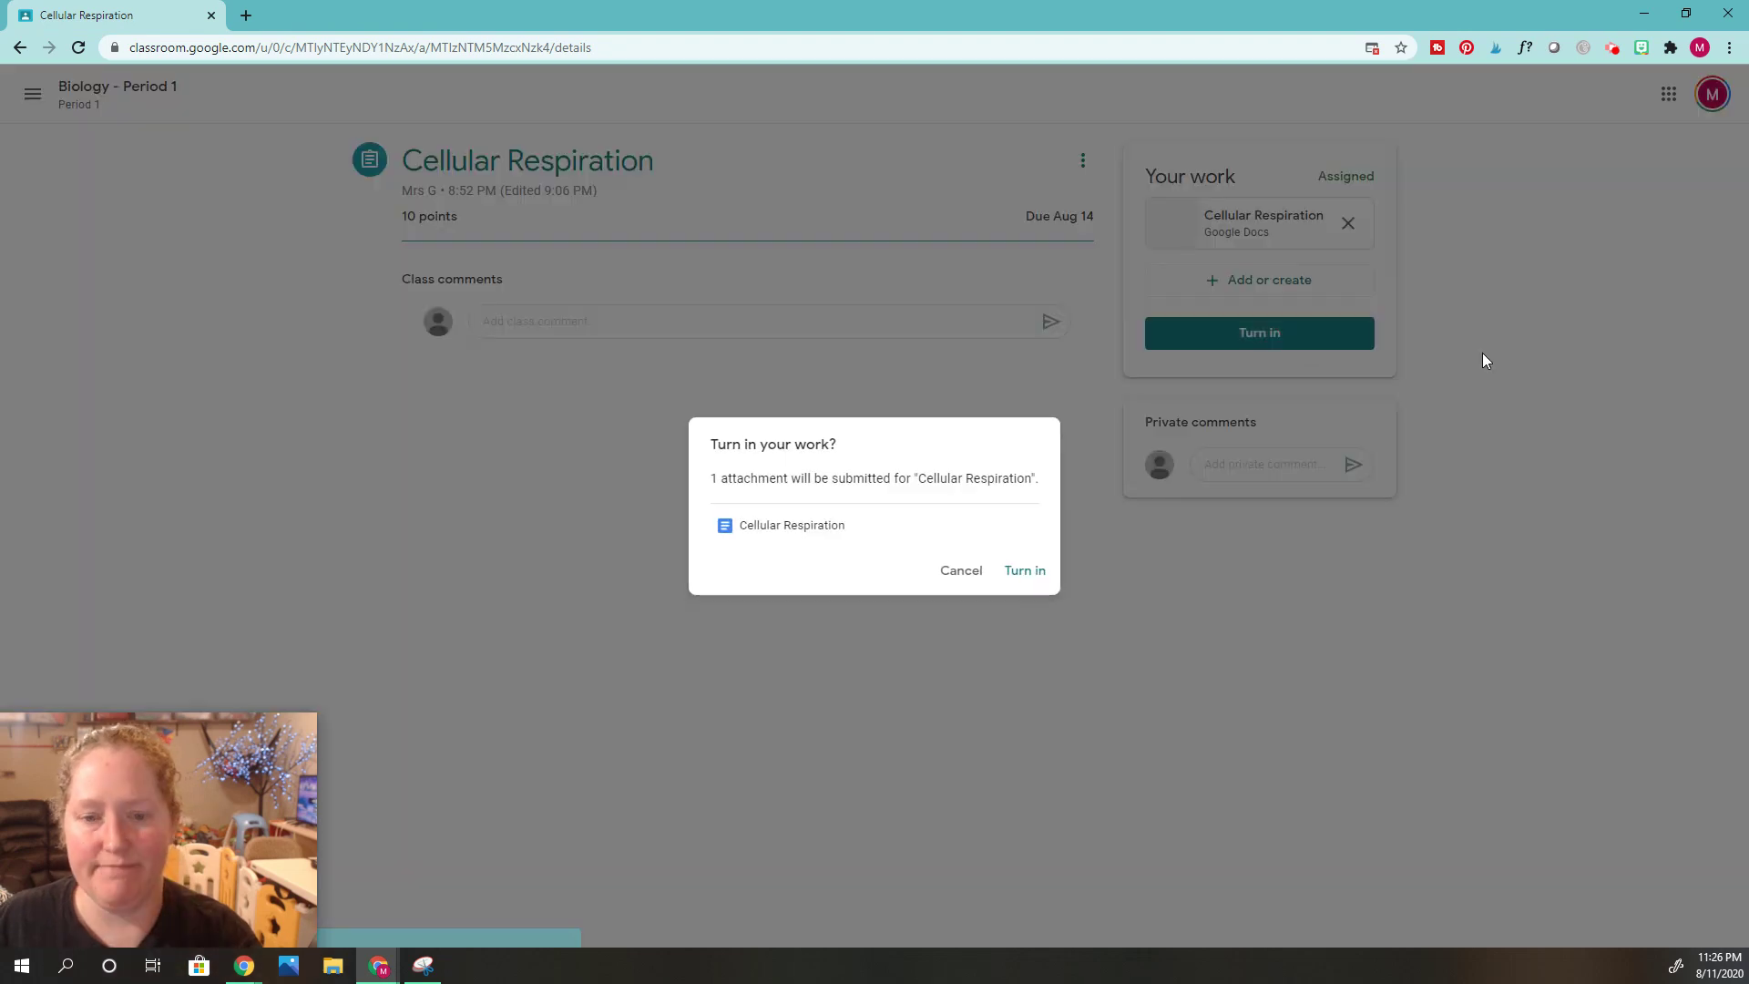
pyautogui.click(1039, 570)
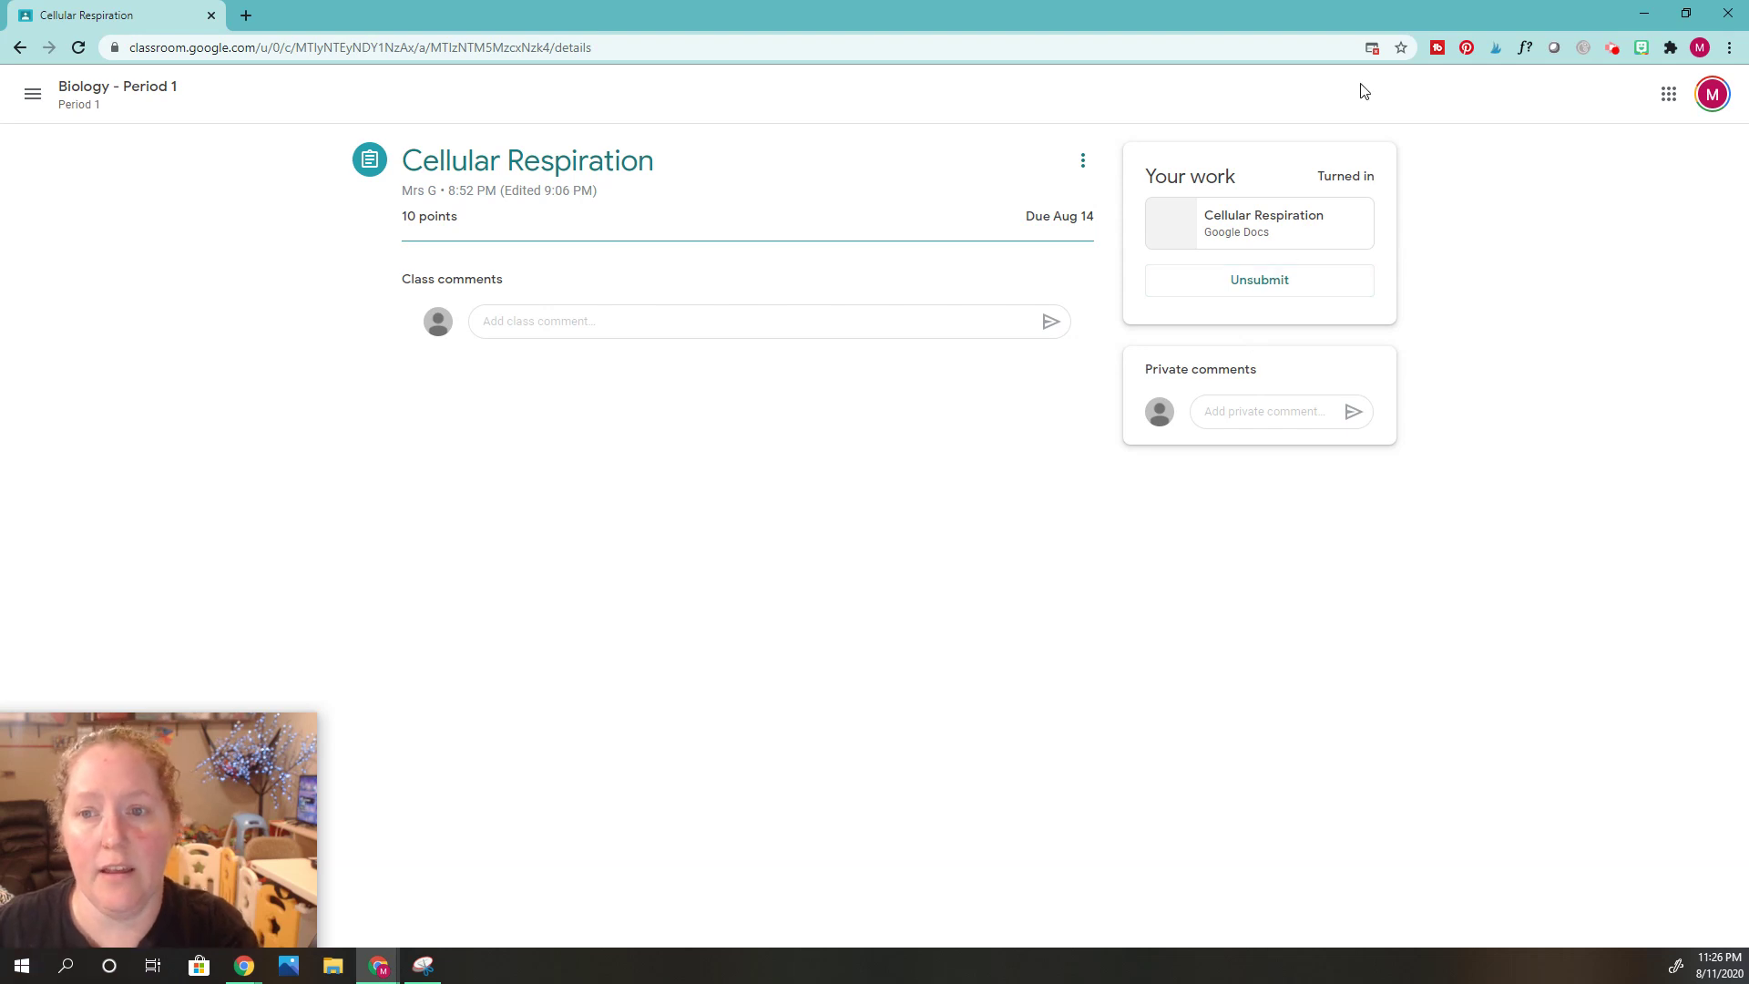
pyautogui.moveTo(1317, 176); pyautogui.dragTo(1394, 182)
pyautogui.click(1392, 179)
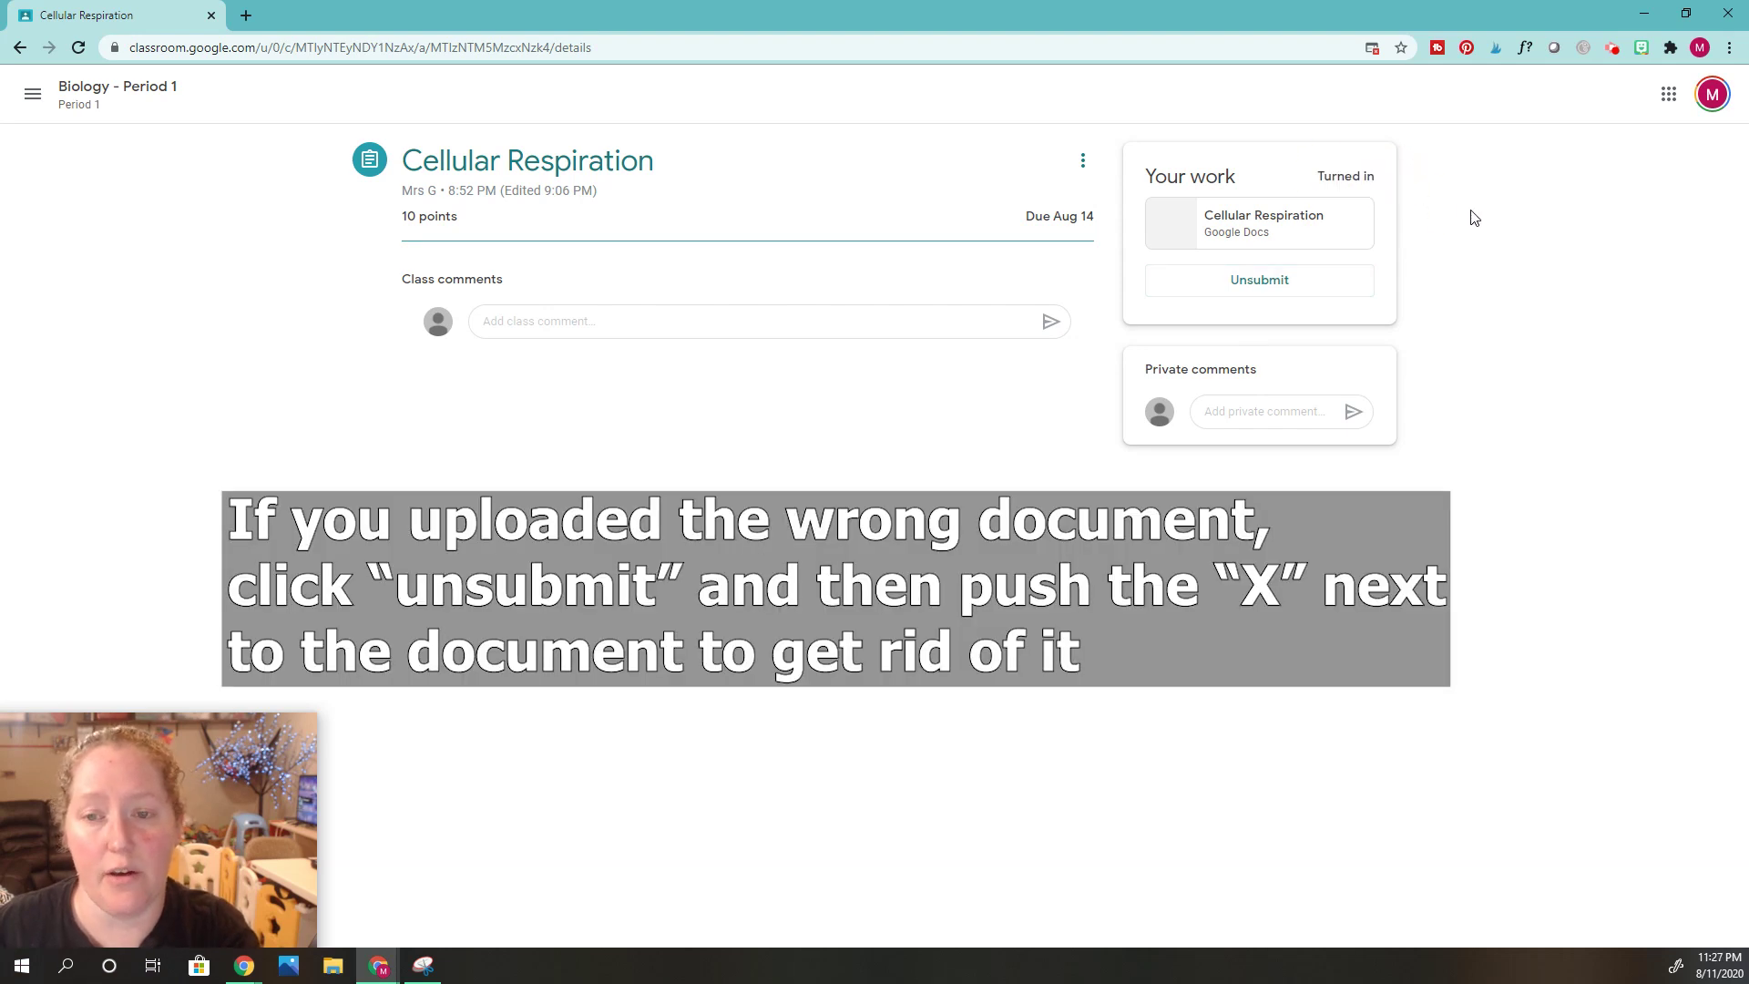
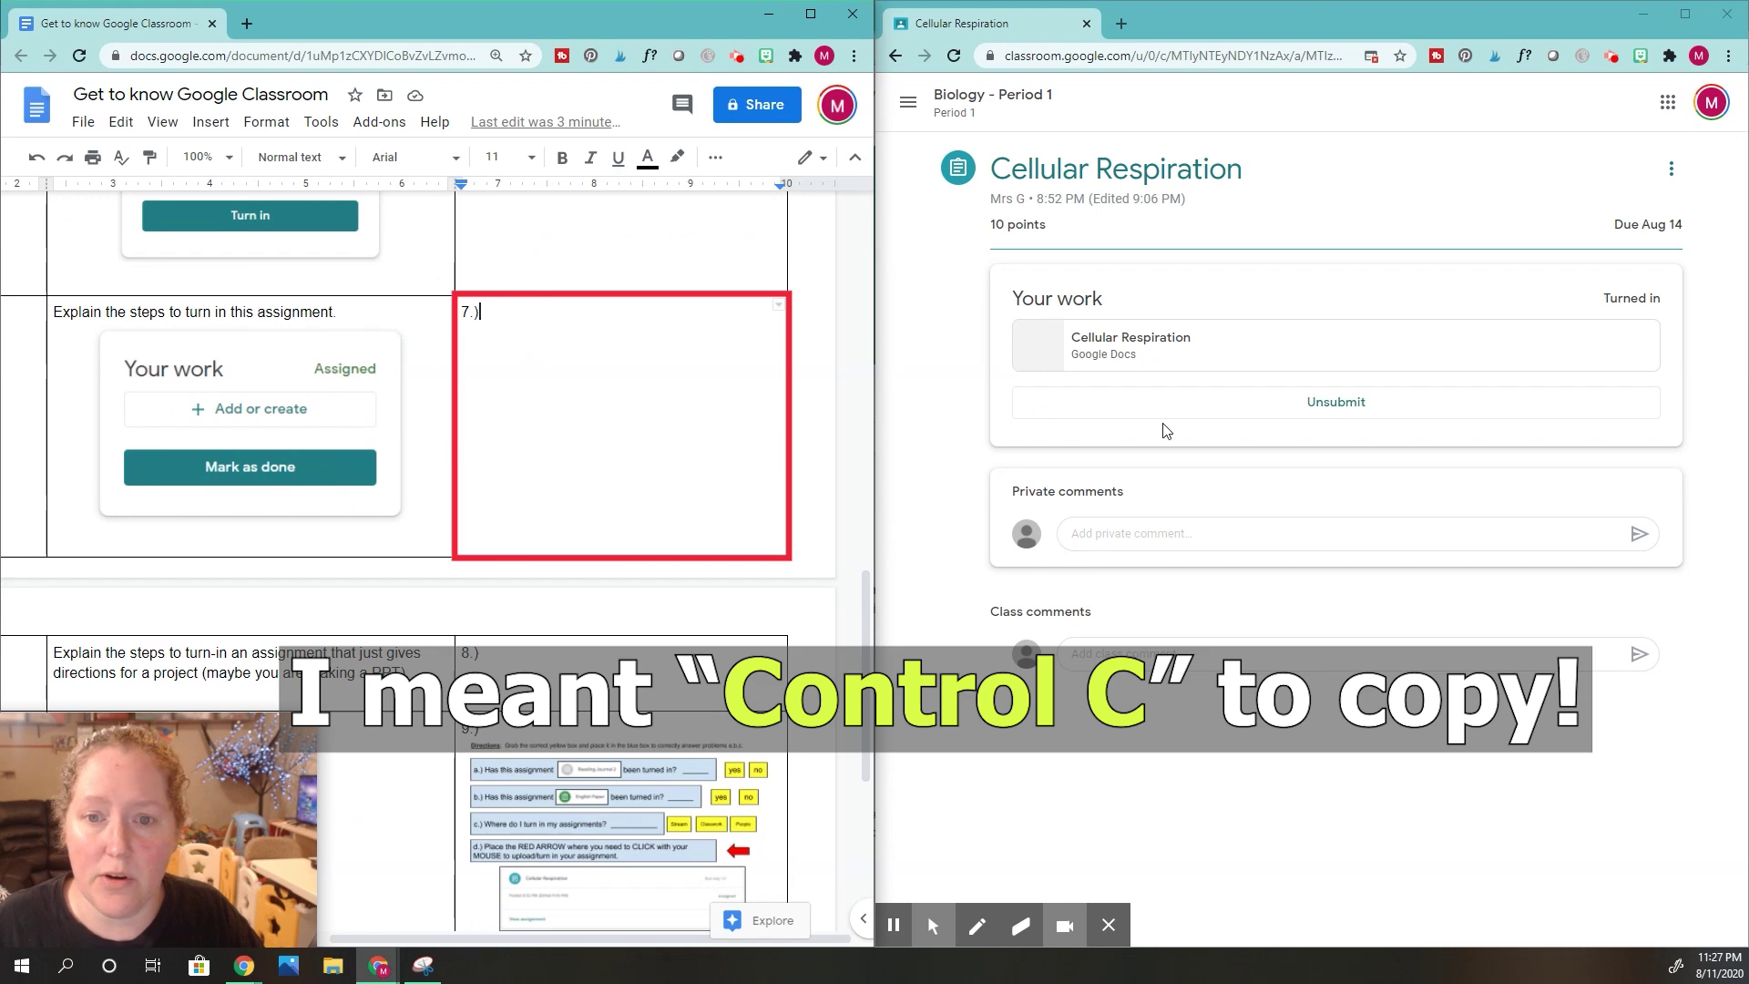
# Step: Unsubmit the Cellular Respiration work and reopen the assignment from the Biology - Period 1 classwork list
pyautogui.click(1346, 412)
pyautogui.click(1408, 567)
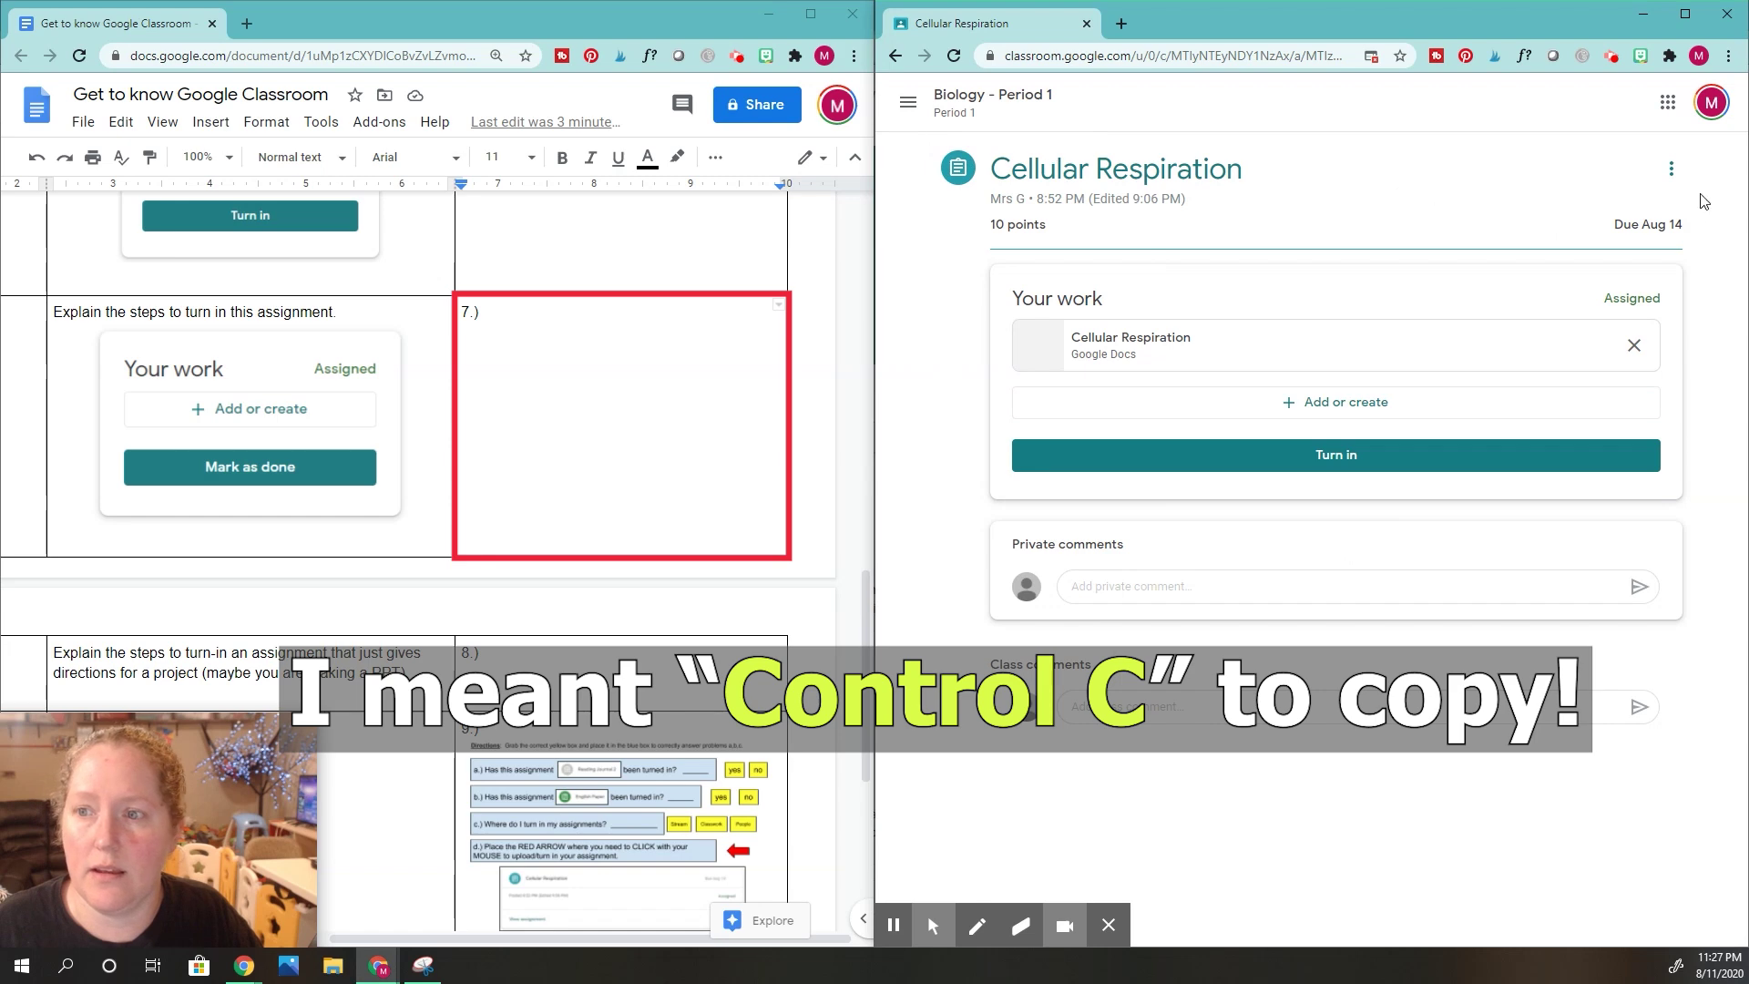
pyautogui.click(965, 98)
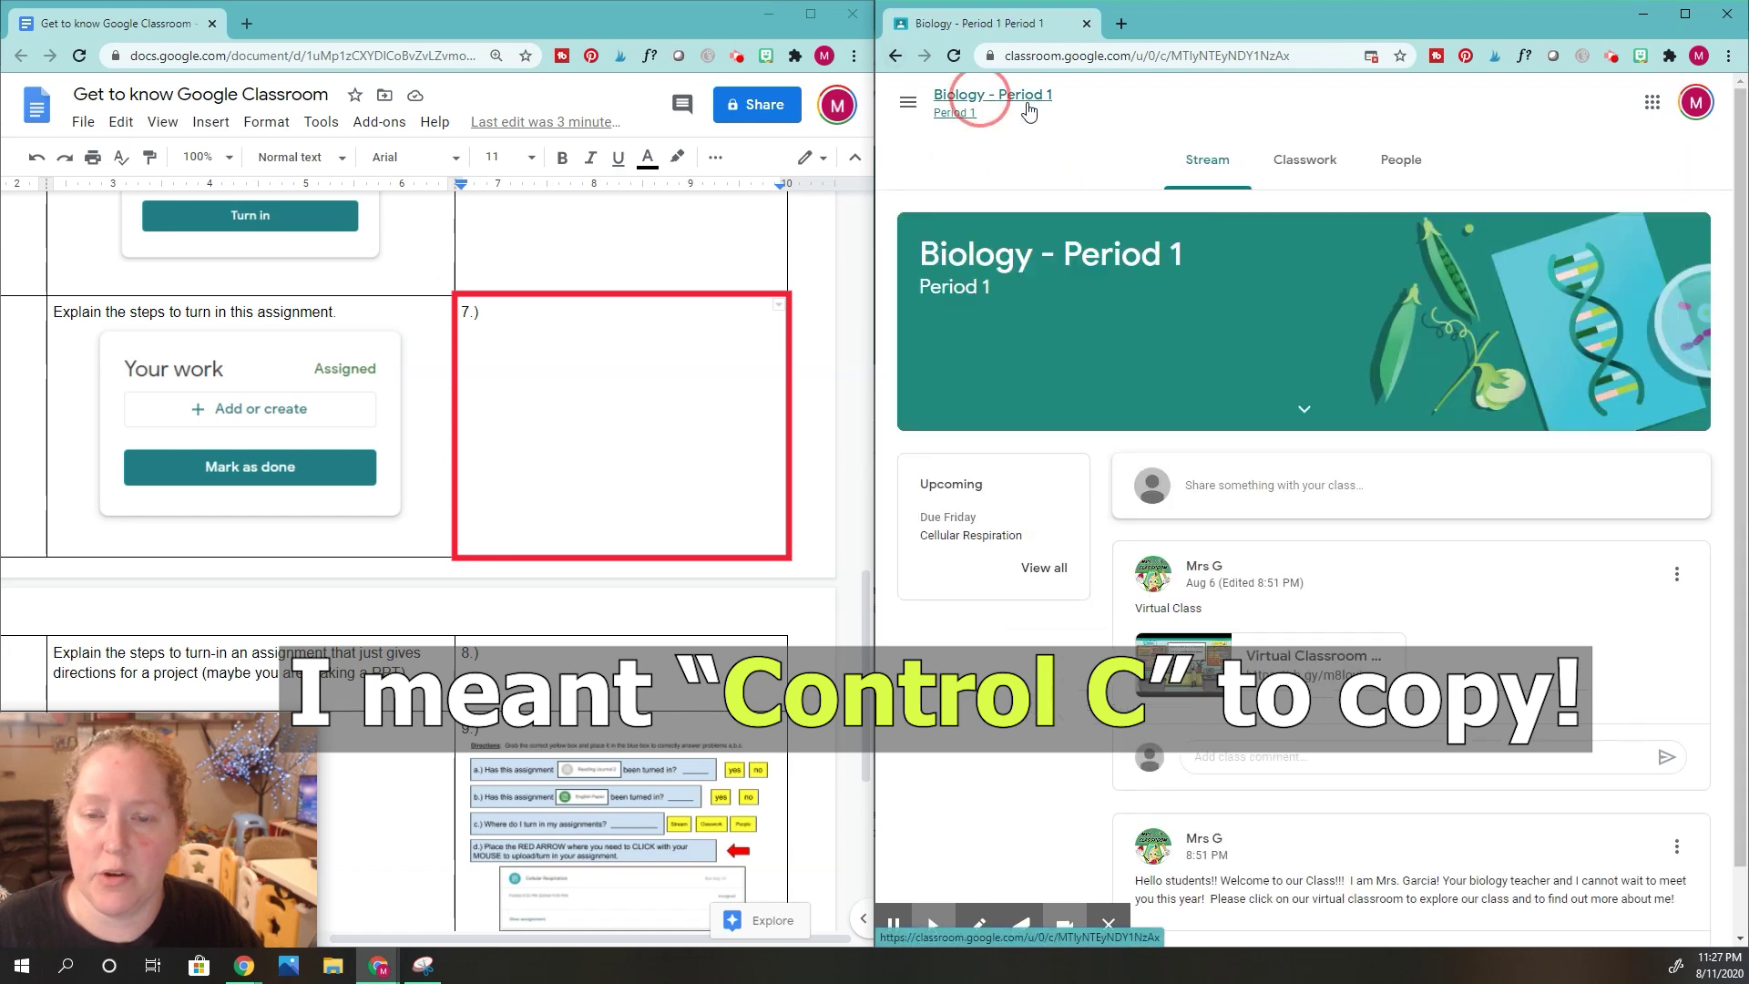
pyautogui.click(1318, 172)
pyautogui.click(1147, 572)
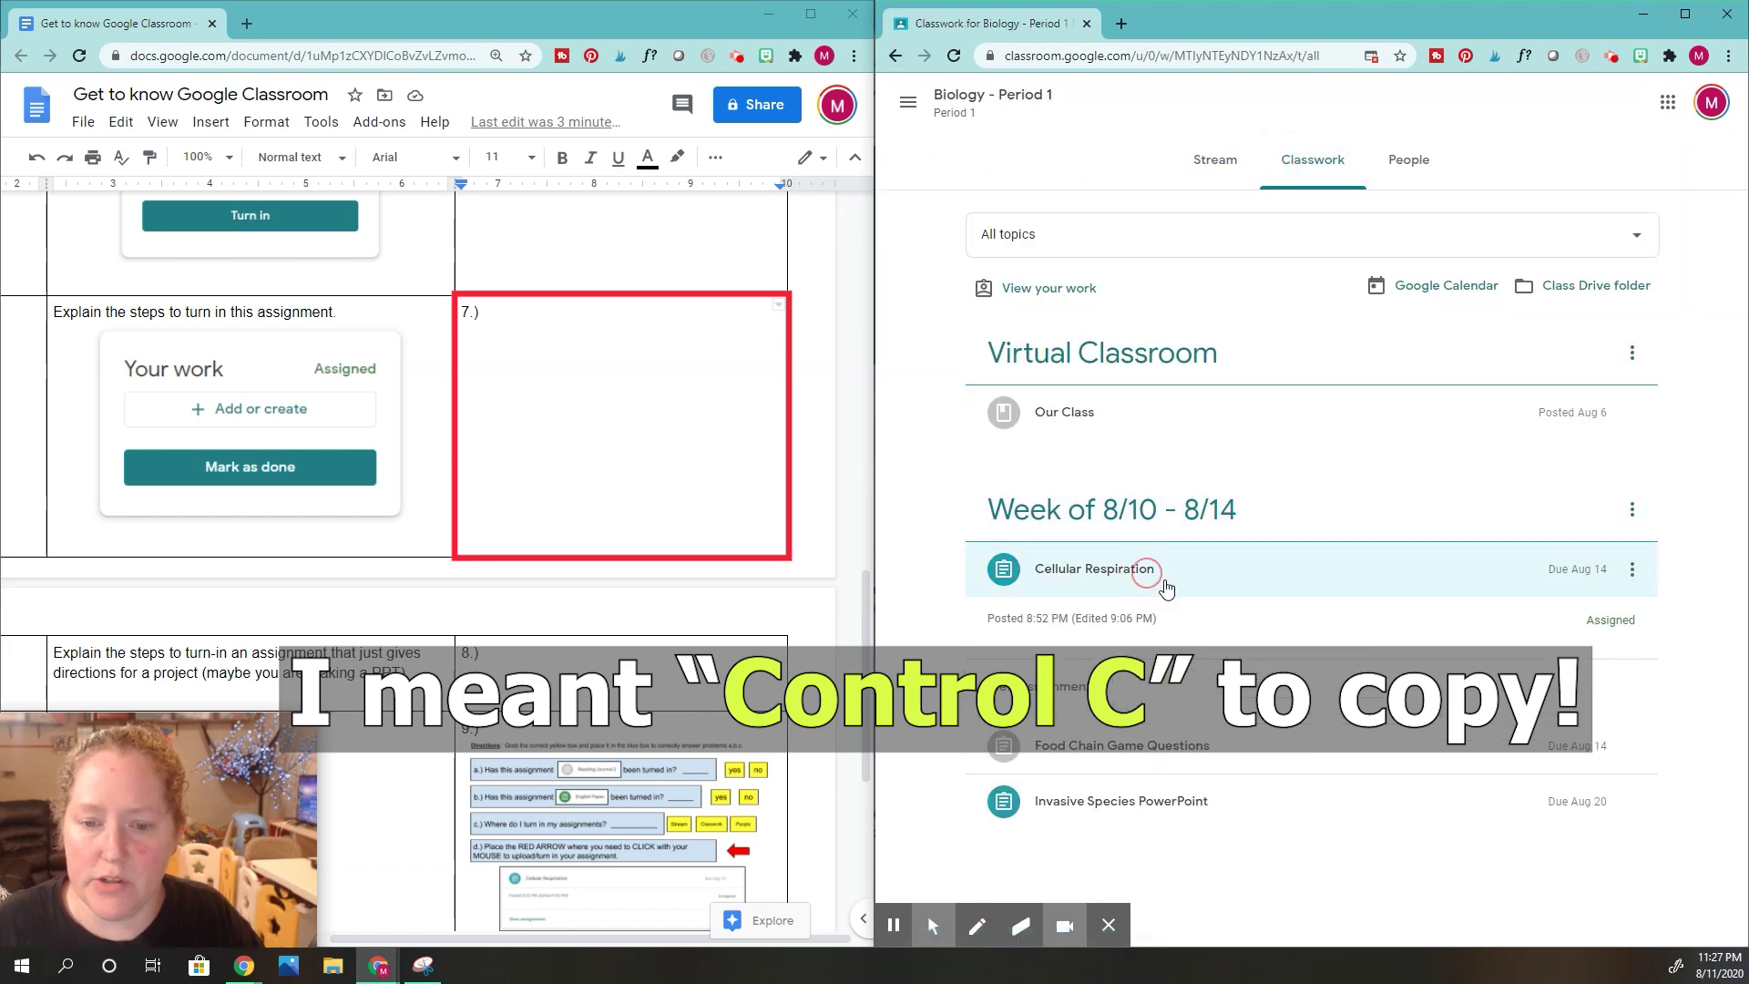
pyautogui.click(1108, 572)
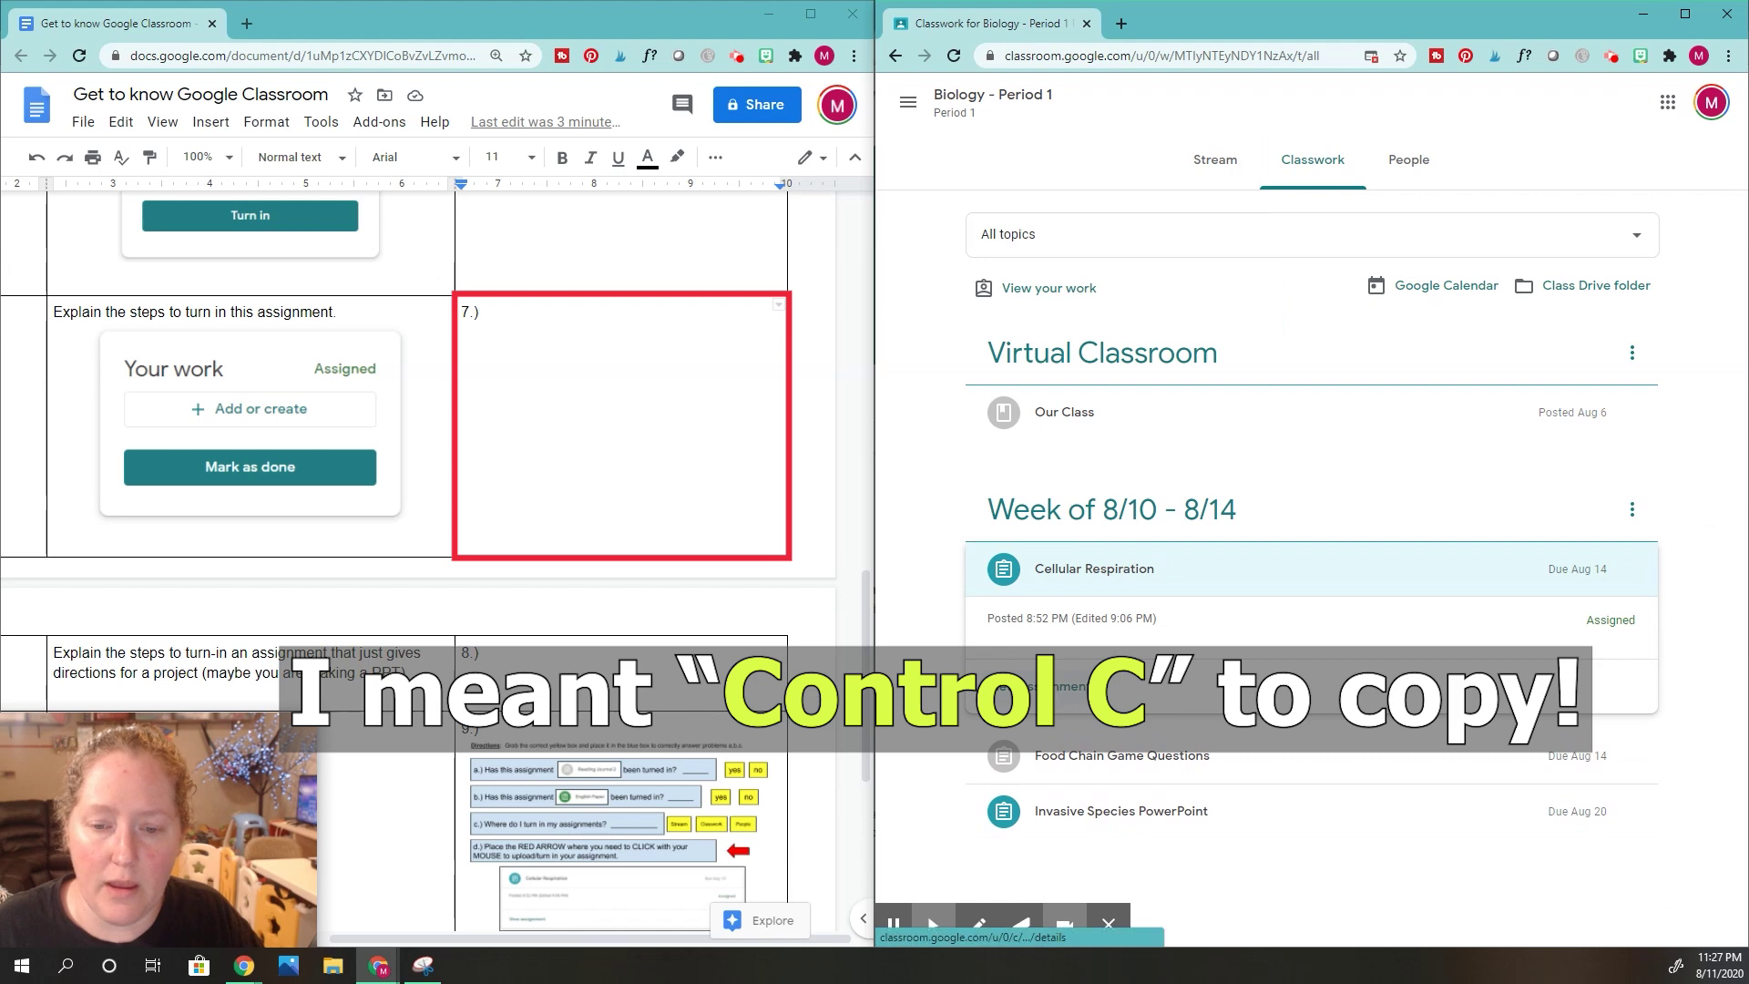
pyautogui.click(1047, 685)
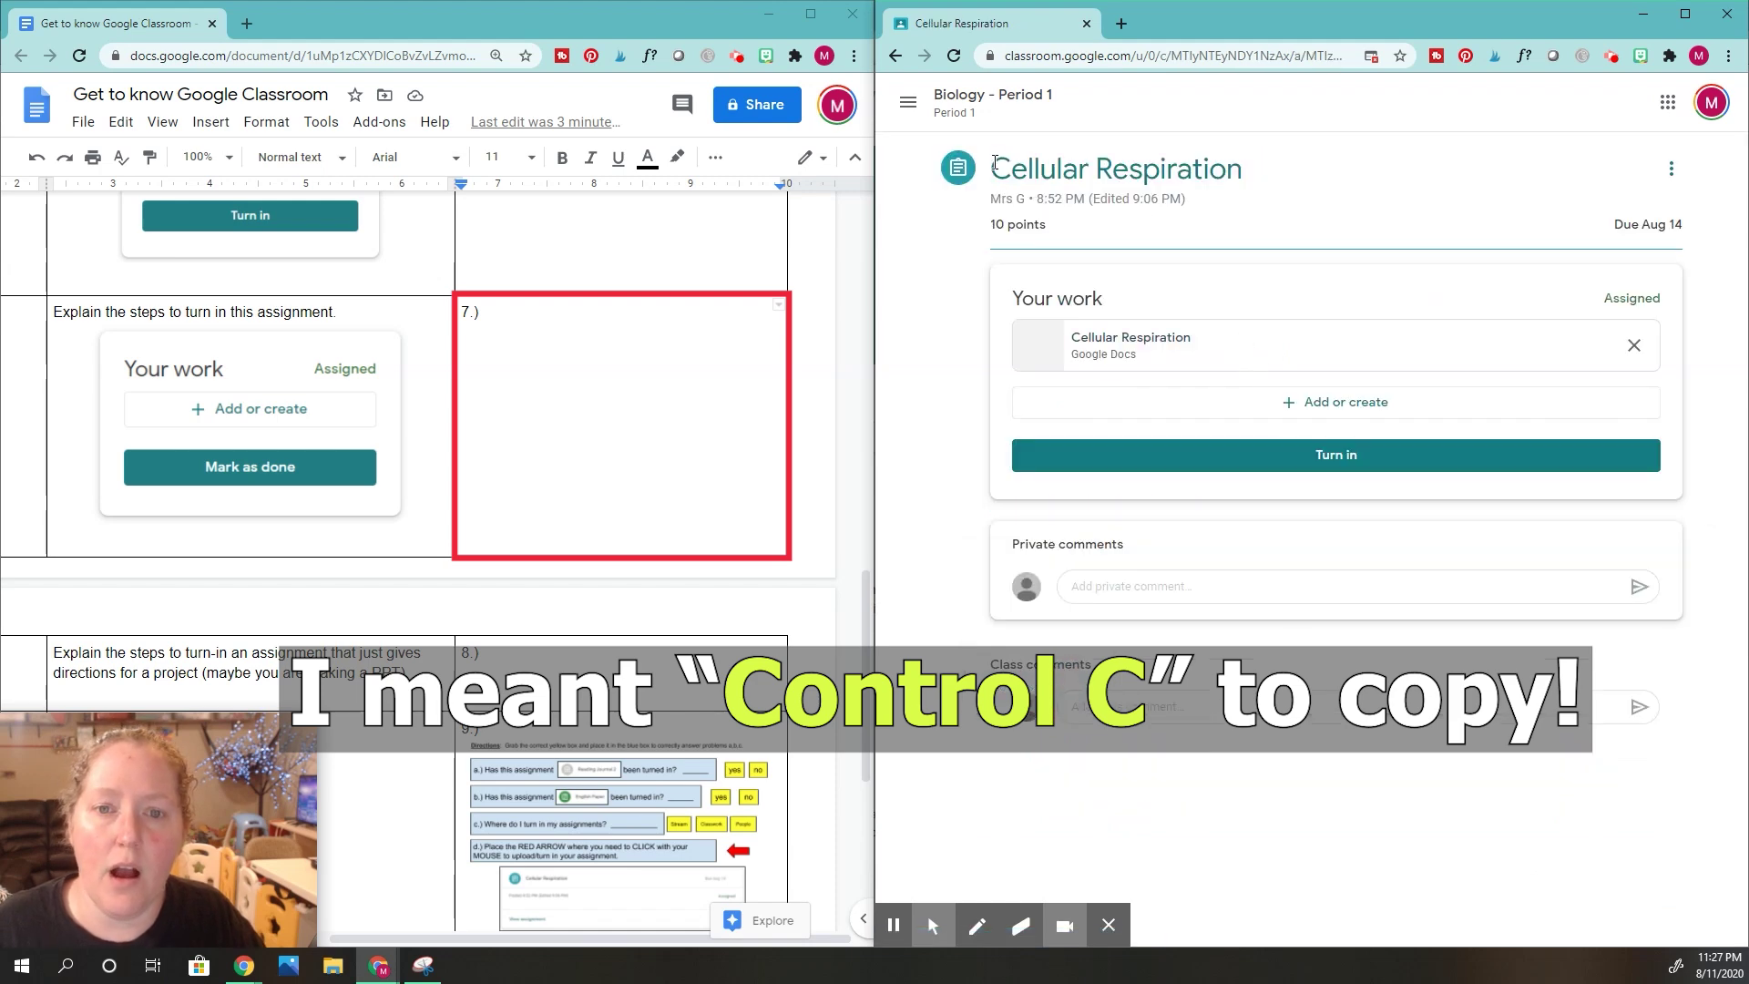
# Step: Copy the assignment title "Cellular Respiration" from the reopened assignment page
pyautogui.moveTo(995, 164); pyautogui.dragTo(1269, 184)
pyautogui.rightClick(1182, 177)
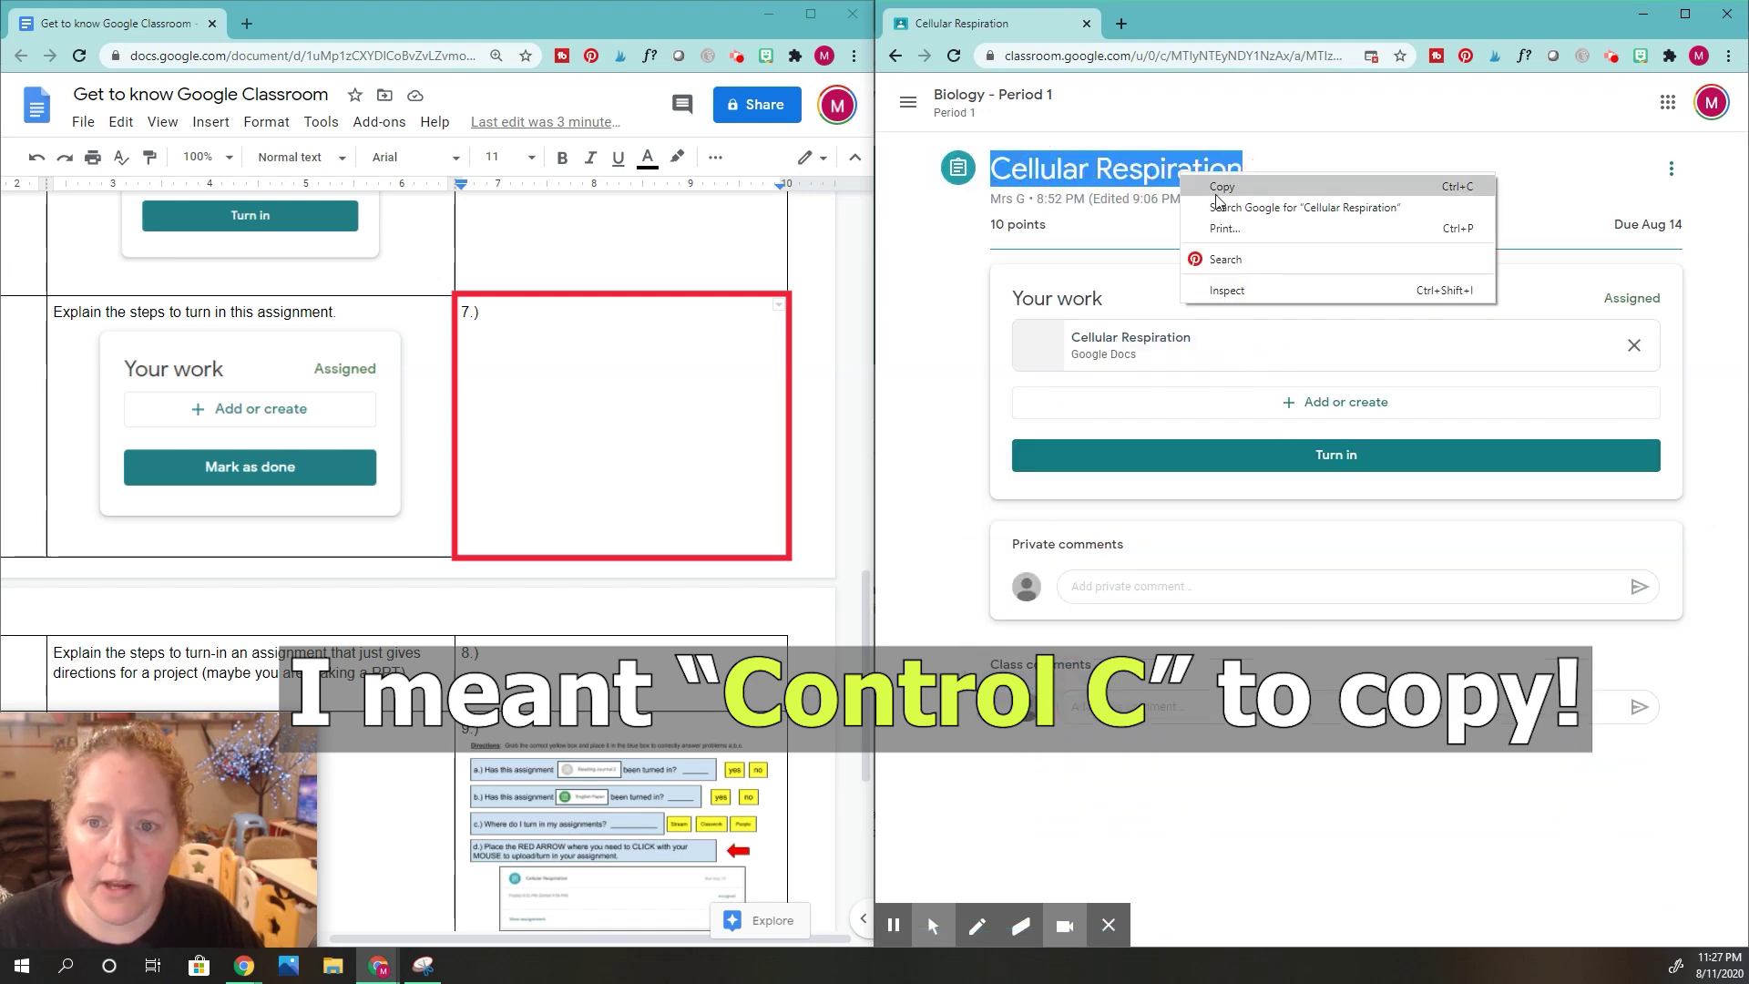
pyautogui.click(1219, 188)
# Step: Begin answer 7 in the worksheet with "Copy the name of the assignment (control v)."
pyautogui.click(521, 325)
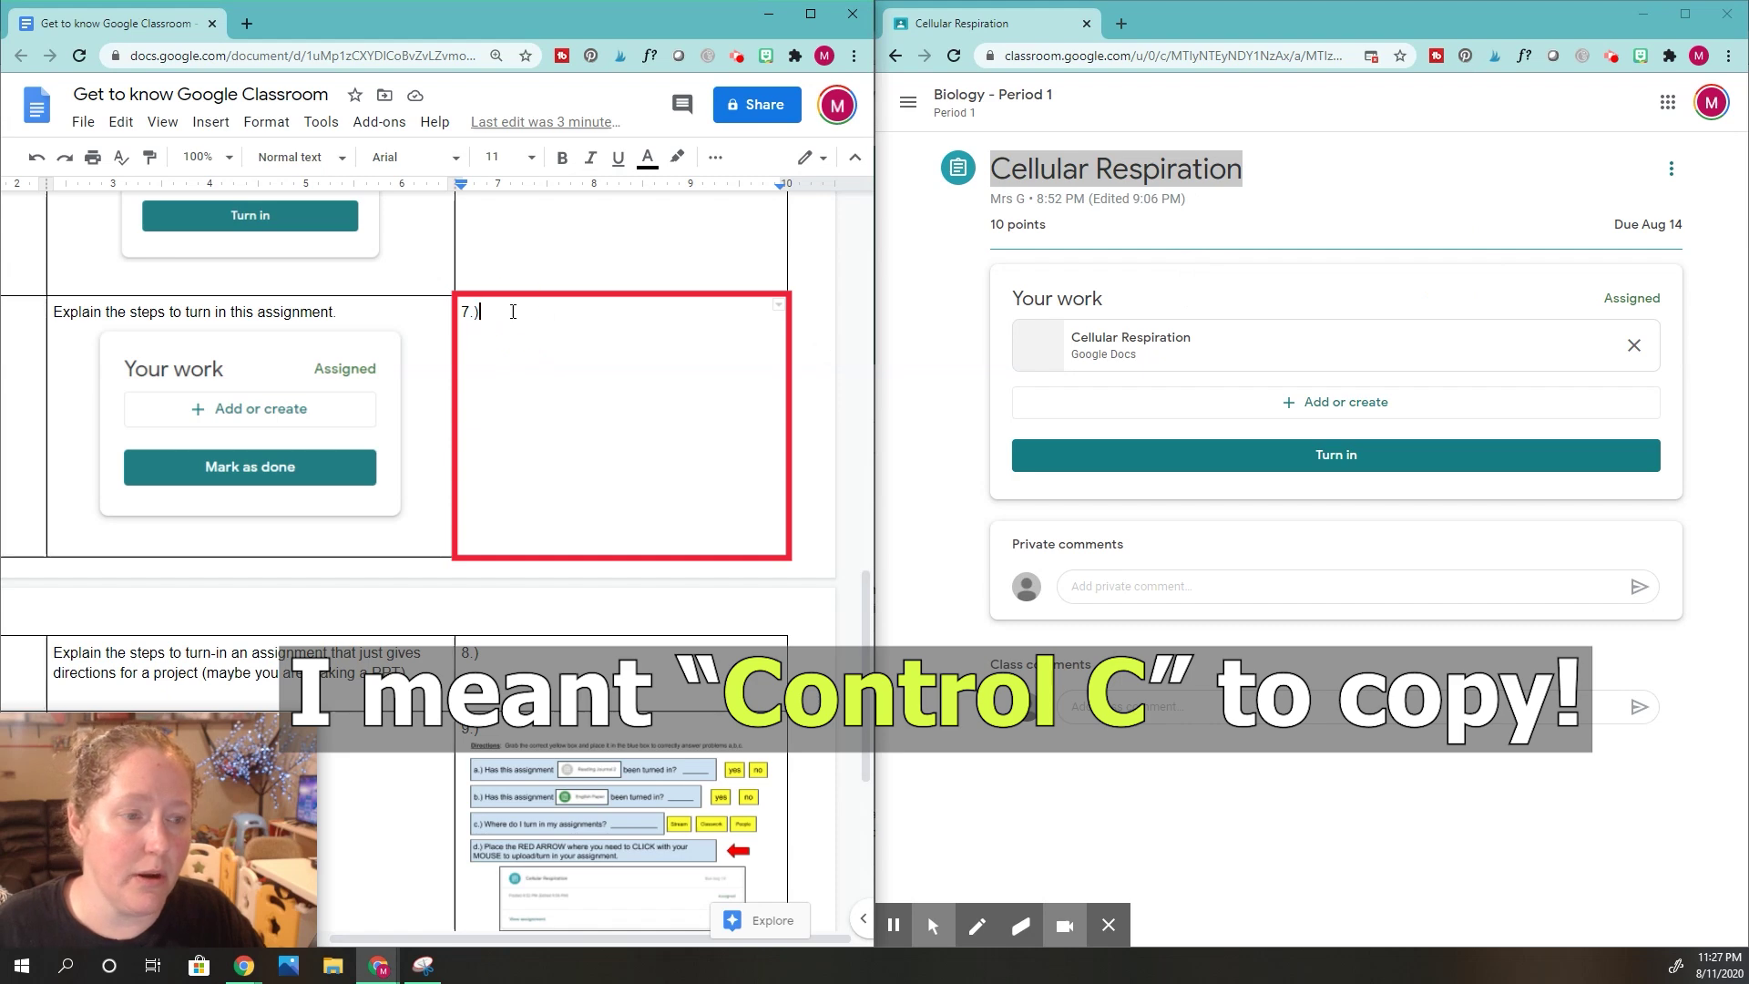
pyautogui.write('Co')
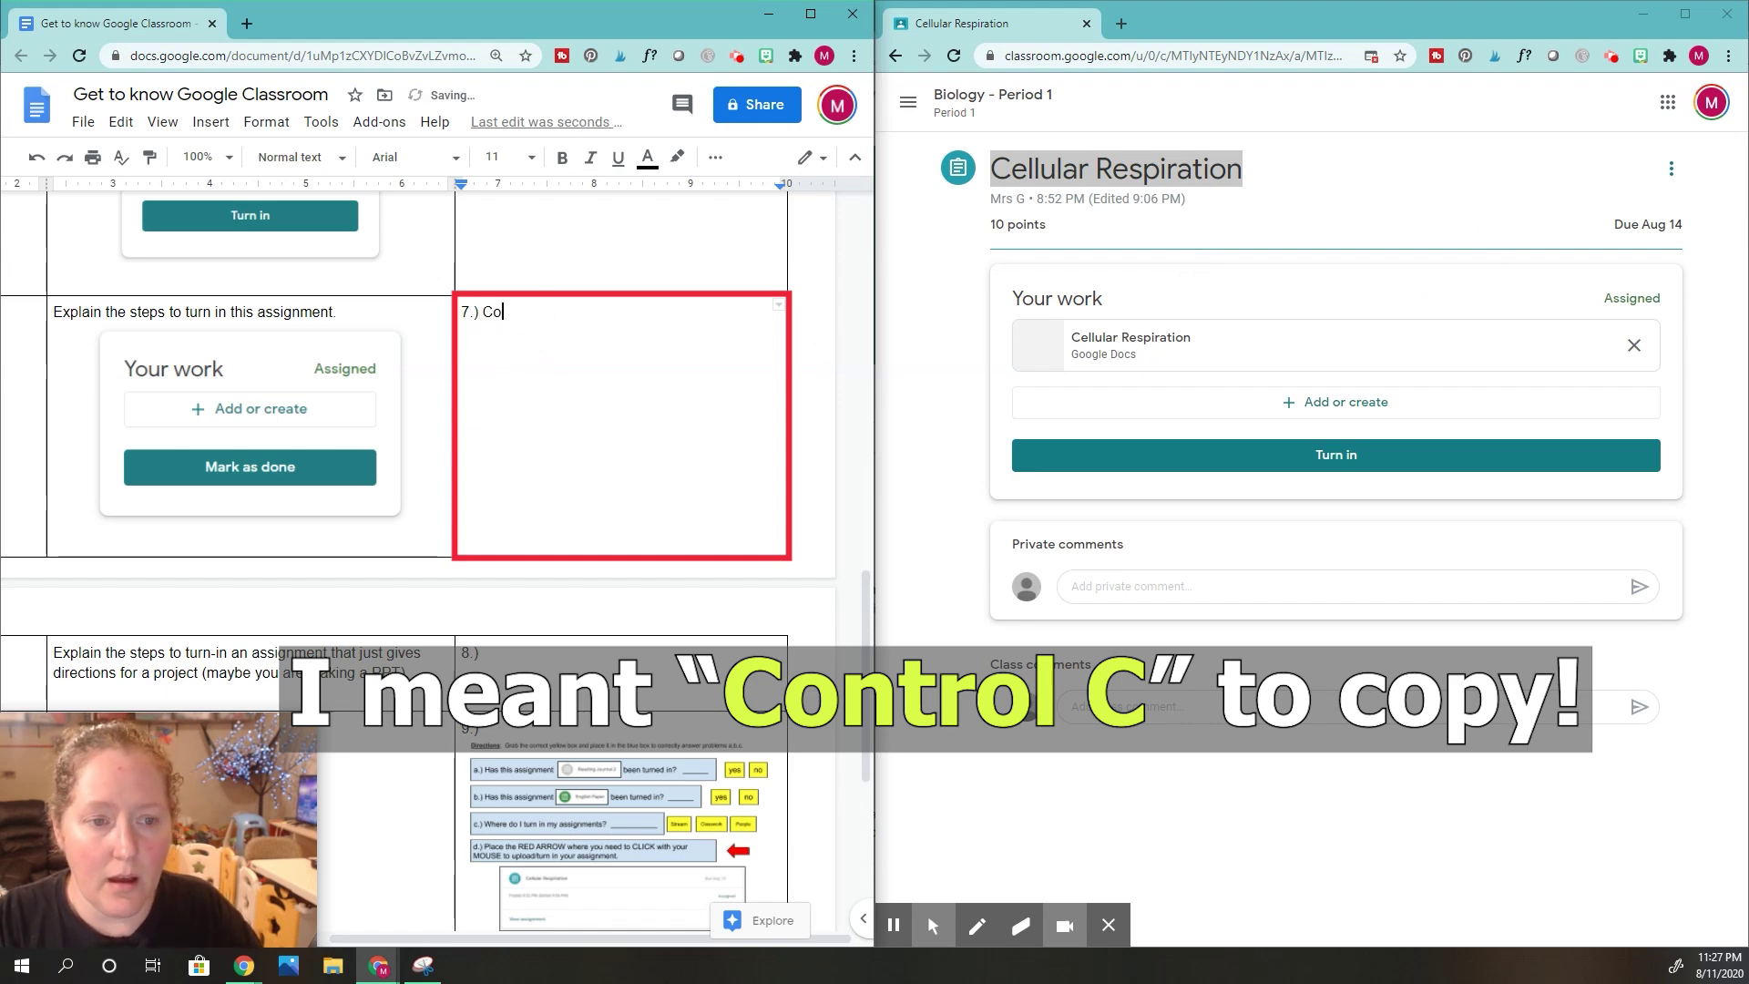
pyautogui.write('py the name of ')
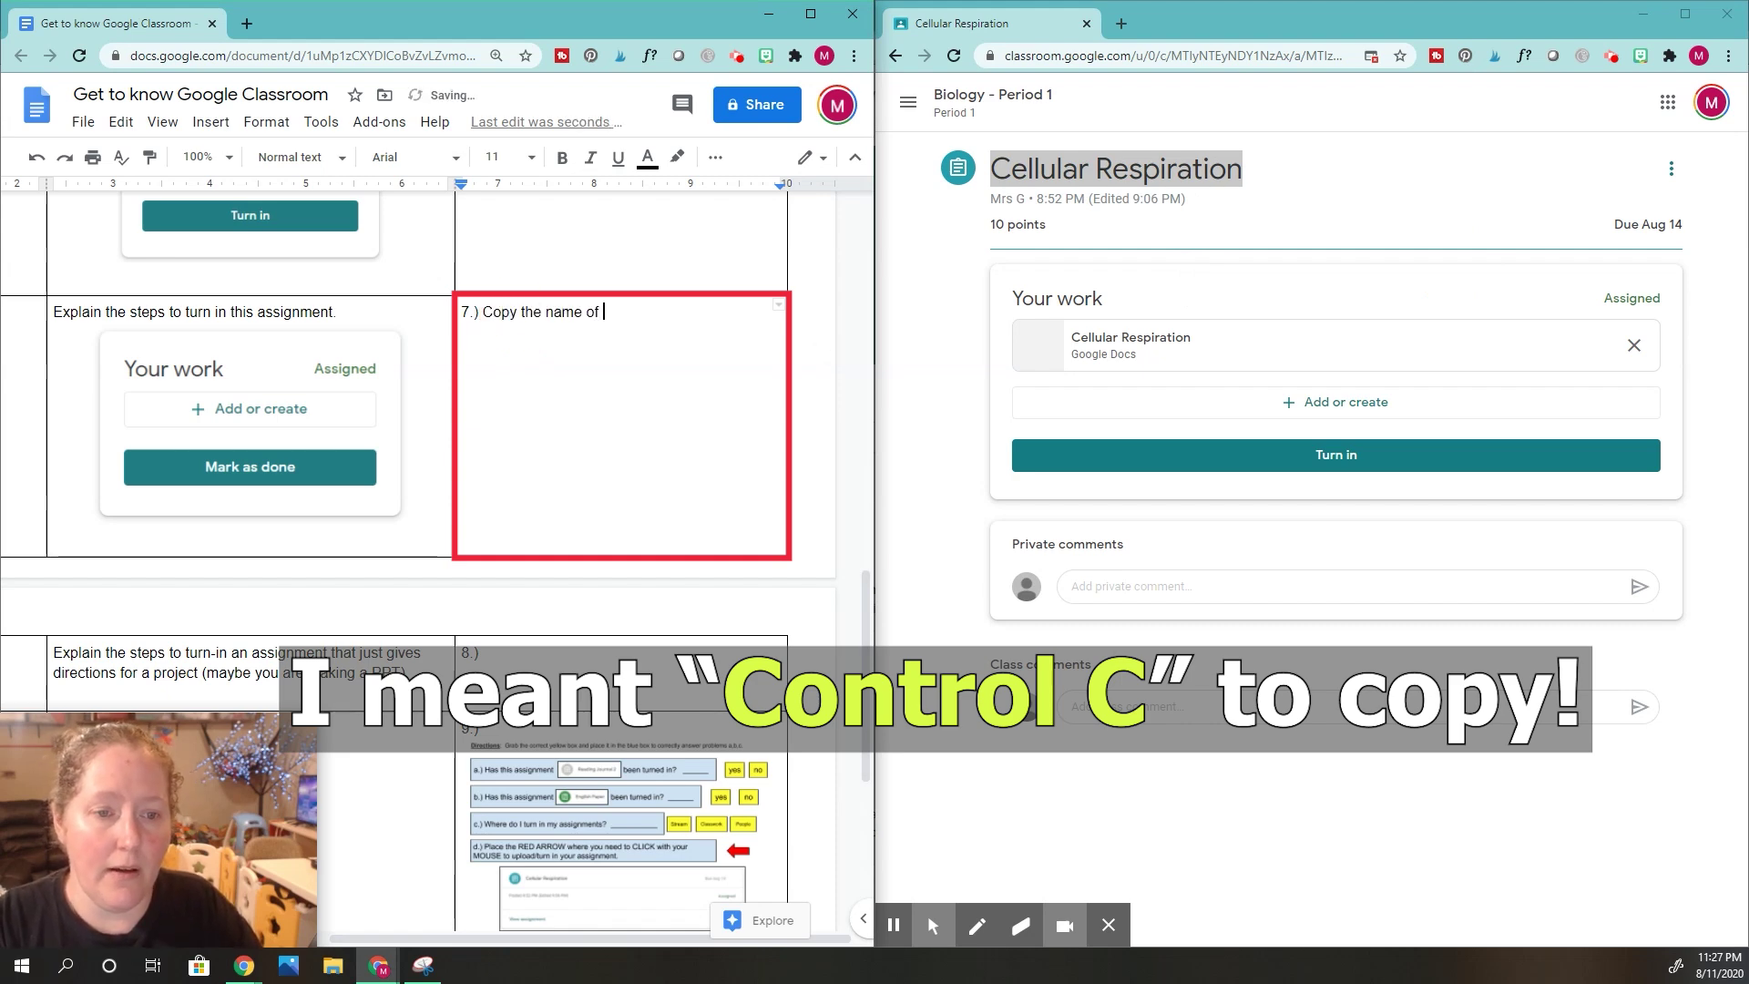
pyautogui.write('the assignme')
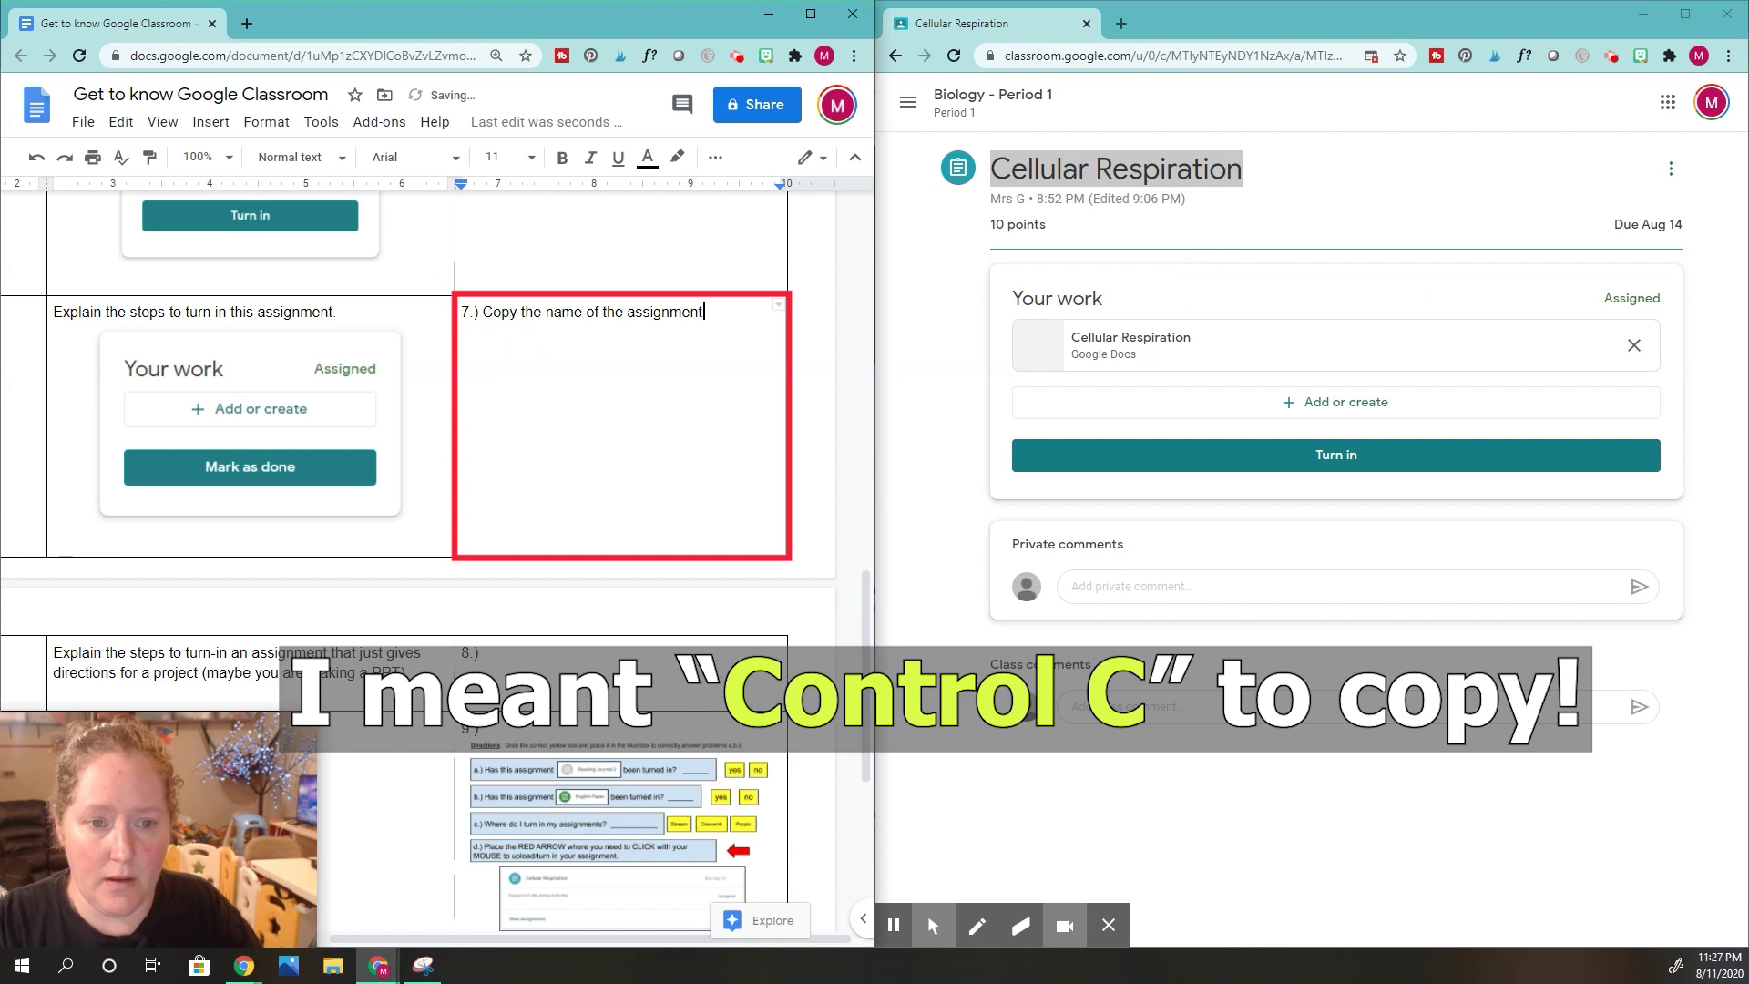
pyautogui.write('nt (control v).')
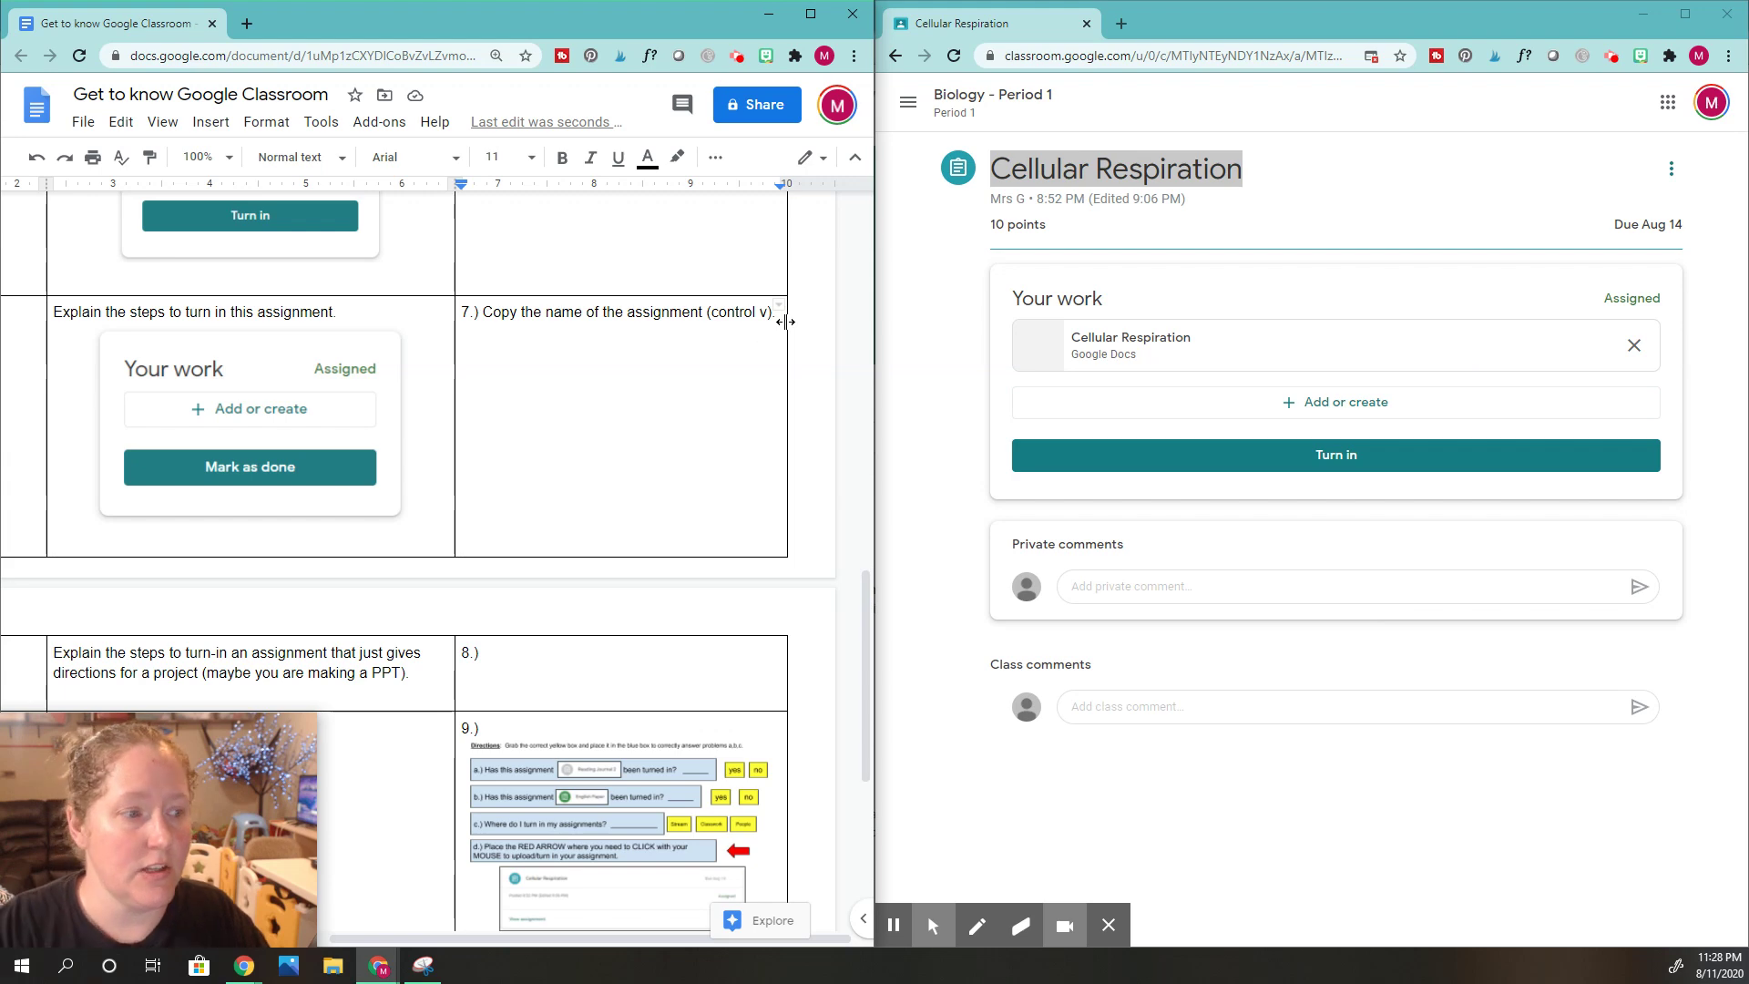
# Step: Continue answer 7 in the worksheet with "Then click the "+ Add or create" button."
pyautogui.write('Then clic')
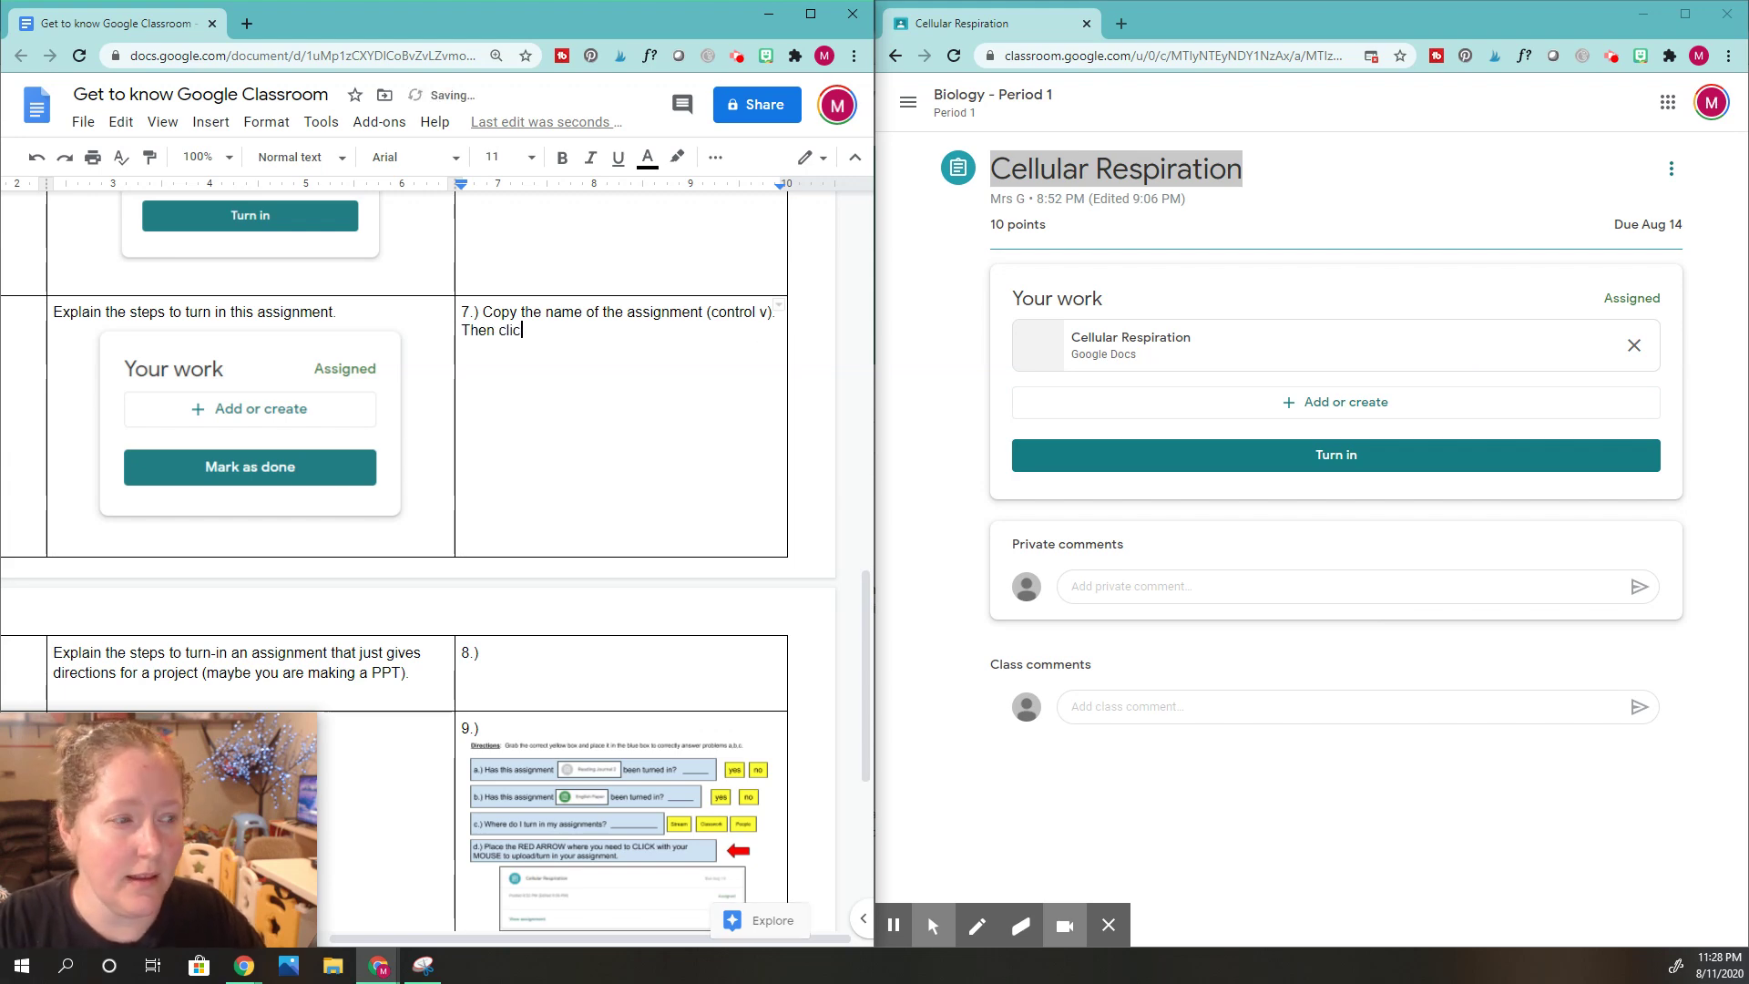
pyautogui.write('k the ')
pyautogui.write('"')
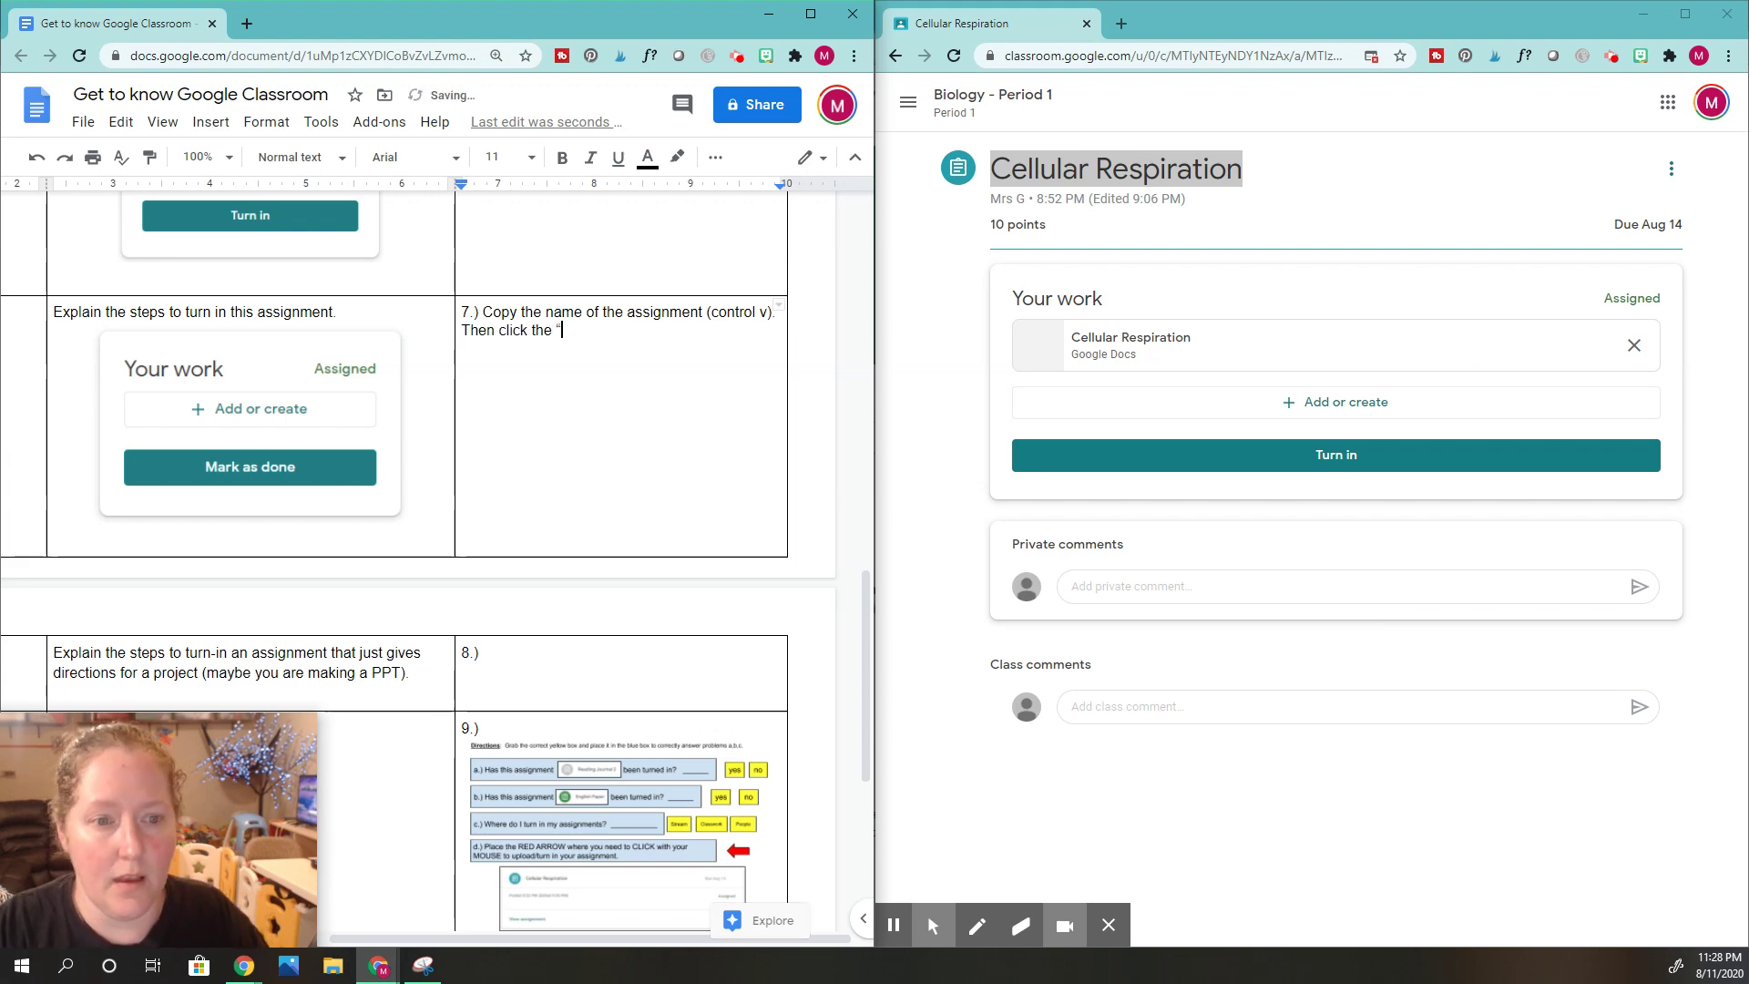
pyautogui.write('+ Add or')
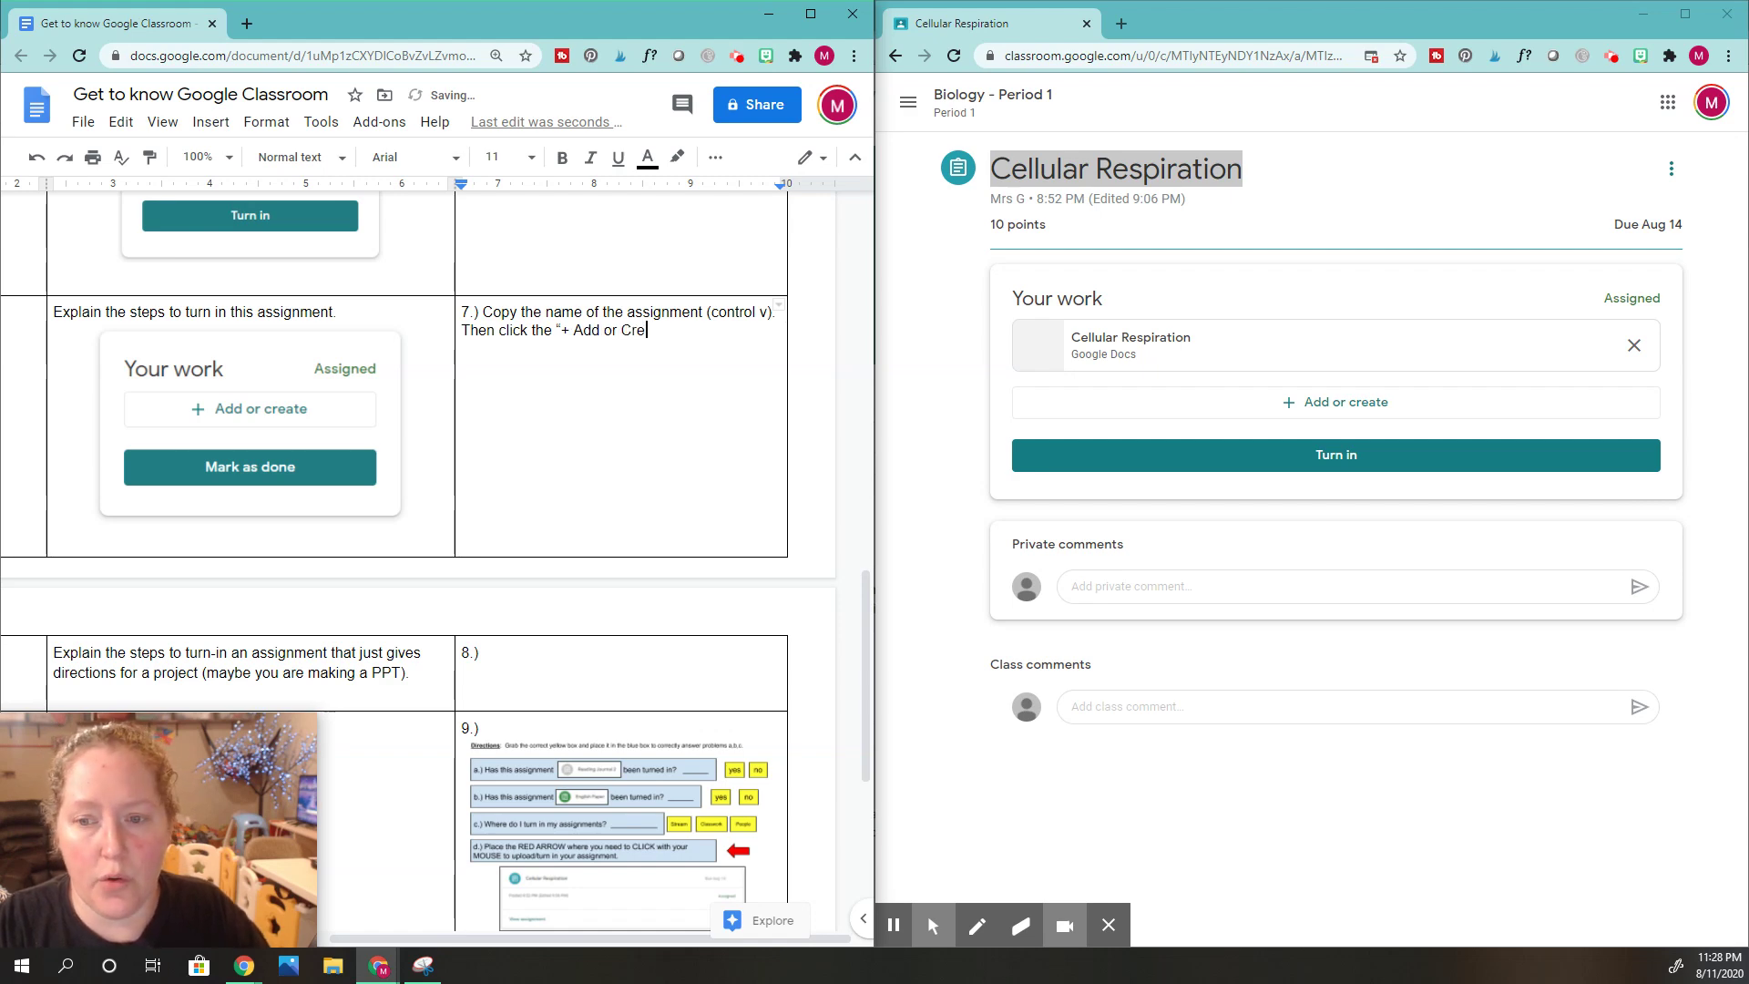
pyautogui.write(' Cre')
pyautogui.press('BackSpace')
pyautogui.press('BackSpace')
pyautogui.press('BackSpace')
pyautogui.write('crea')
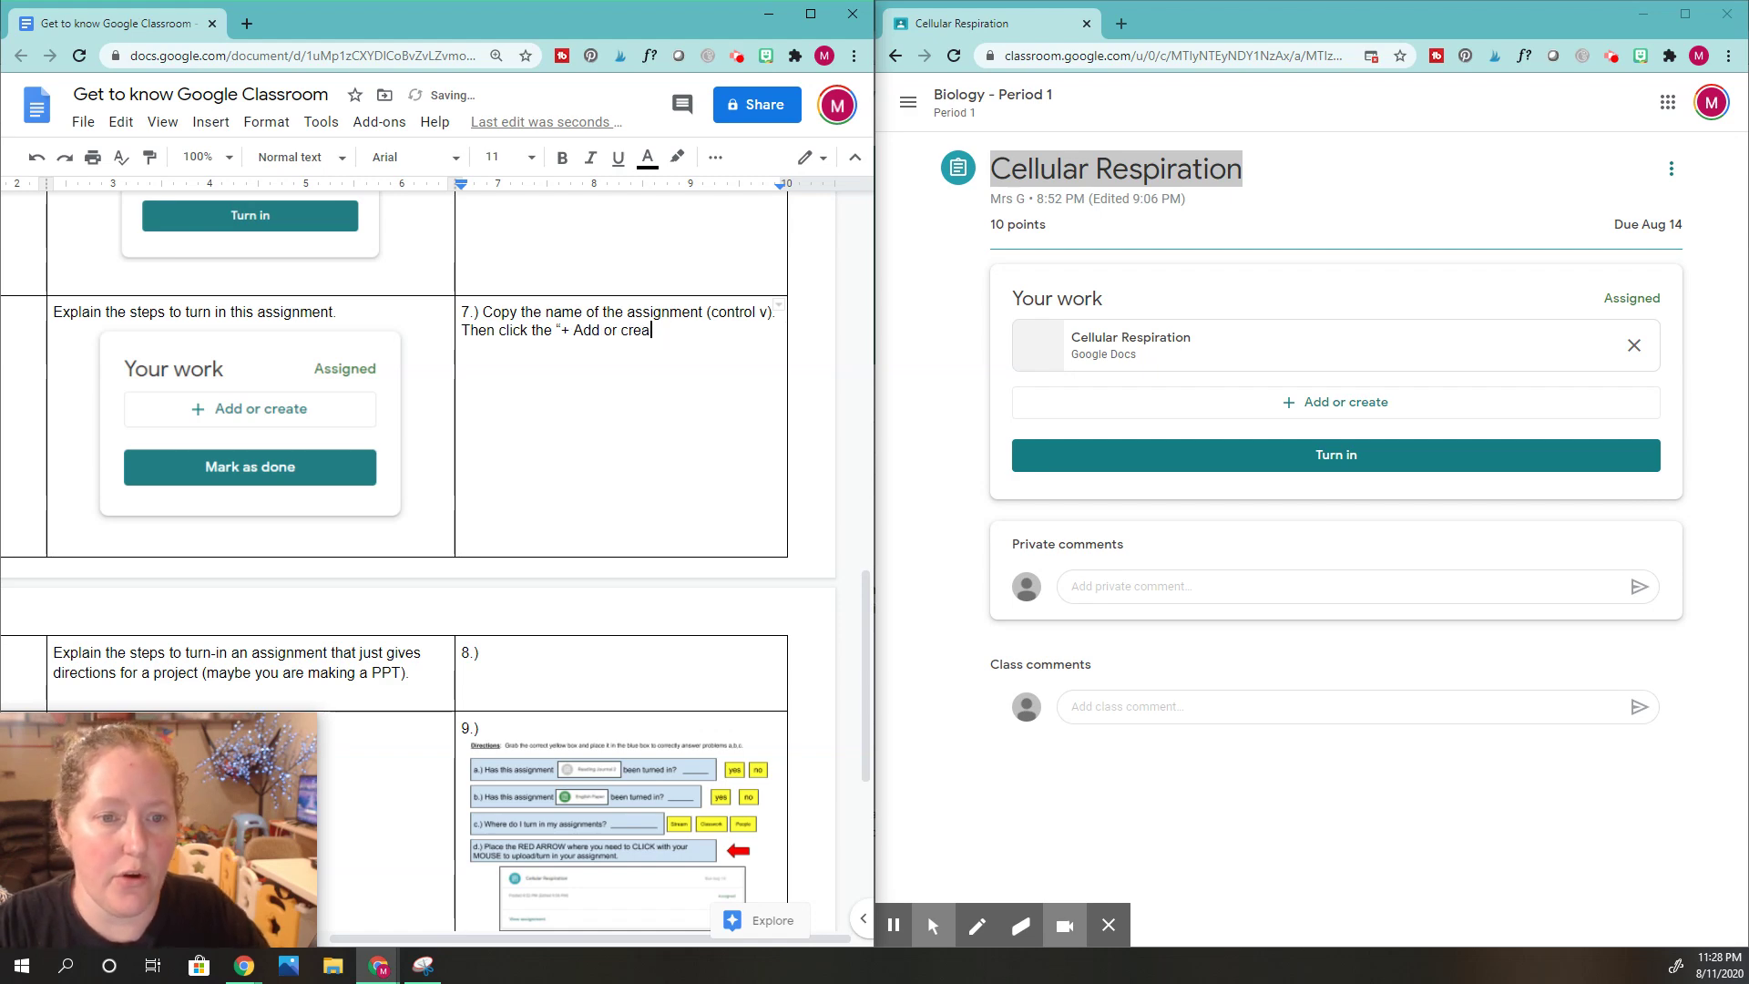
pyautogui.write('te” button')
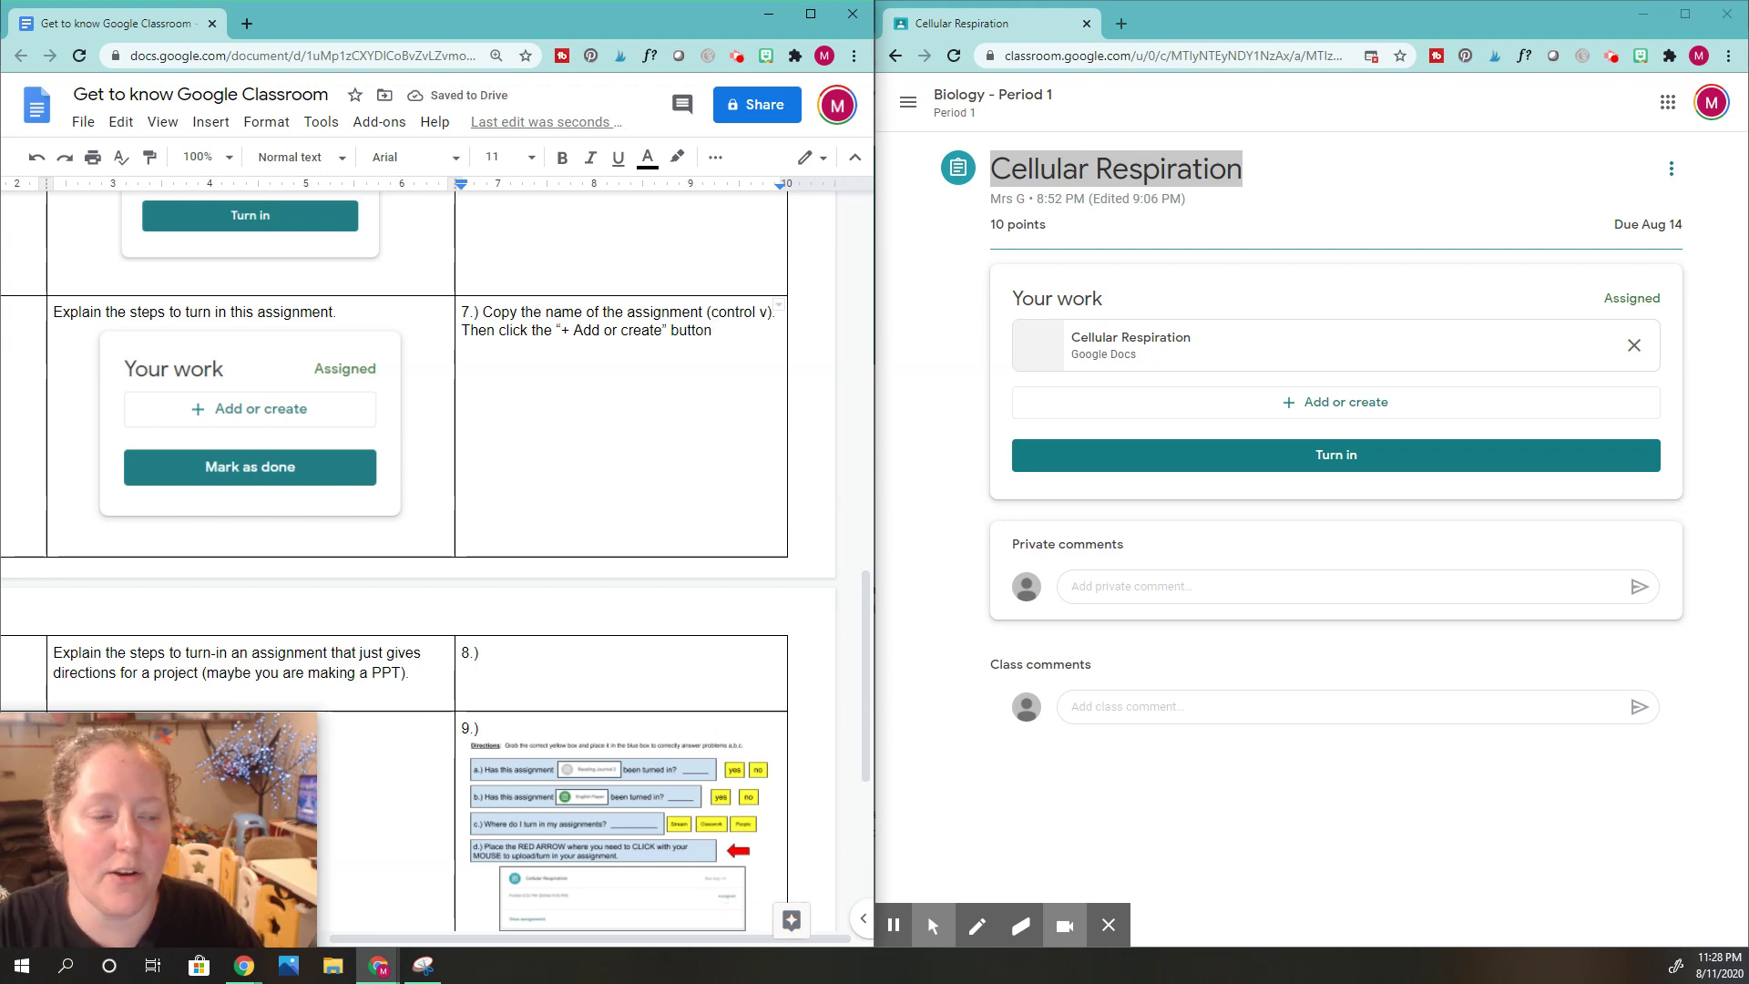
pyautogui.write('.')
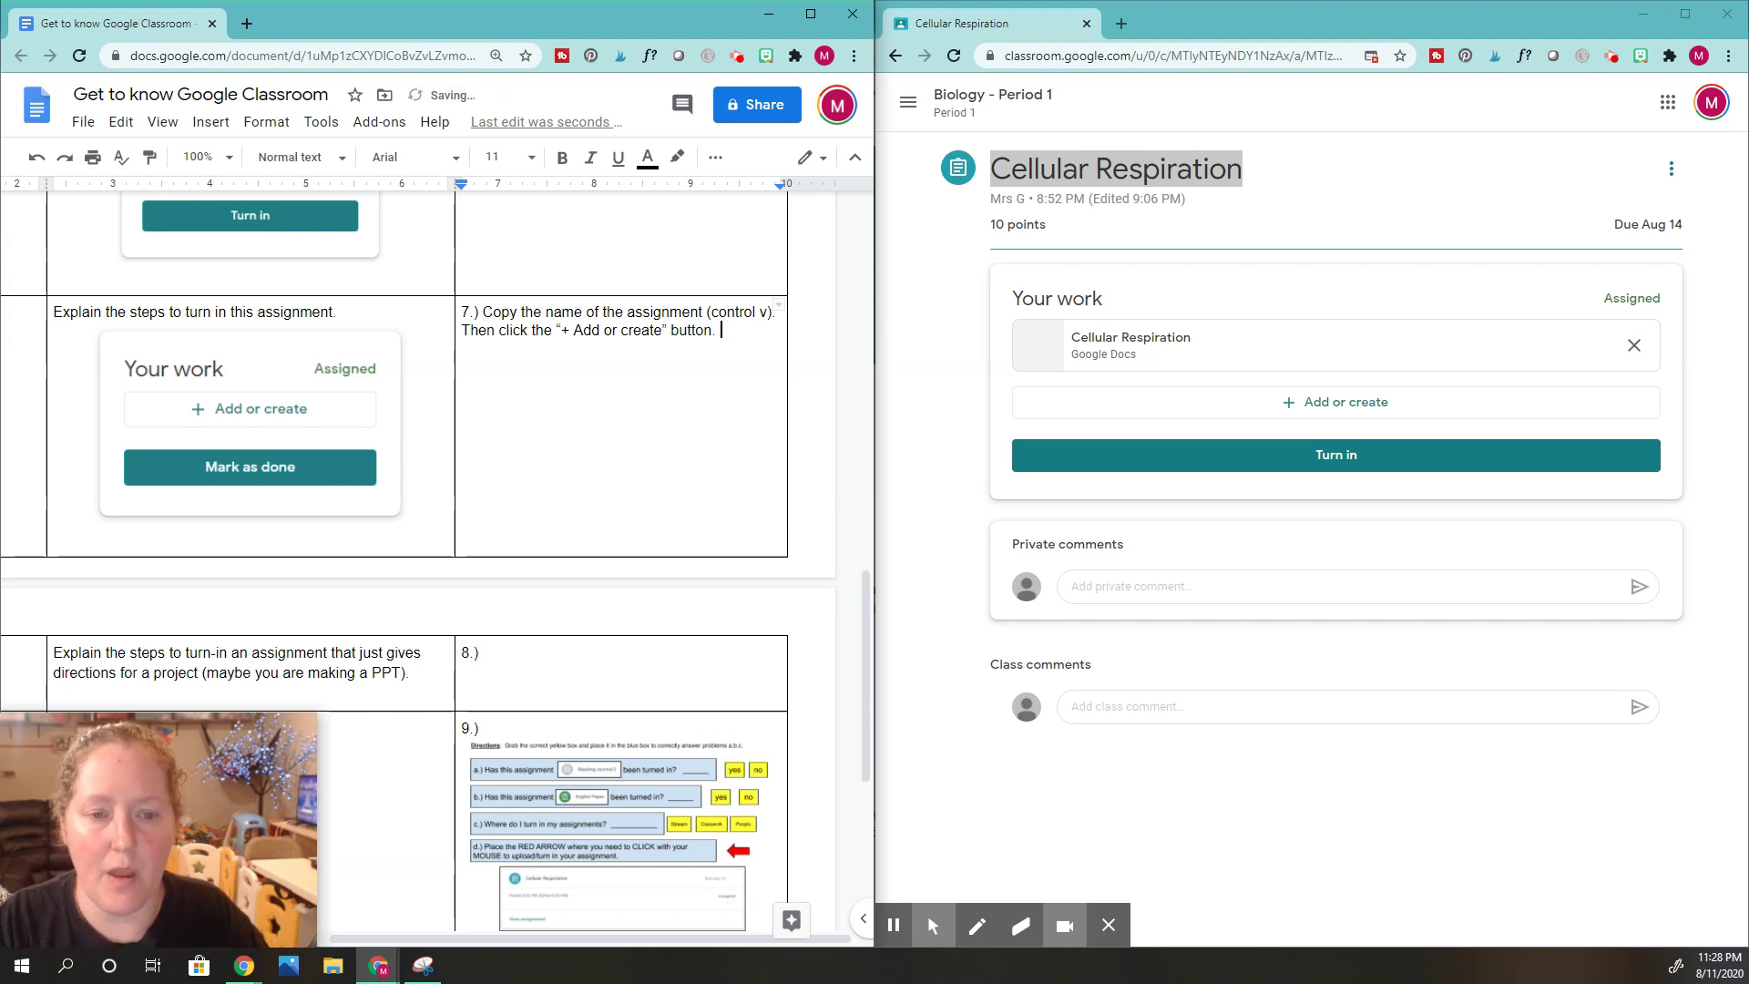
# Step: Show the assignment's add-or-create options and continue answer 7 with "Then you look for your assignment. Most of the time, you will click "Drive""
pyautogui.click(1367, 402)
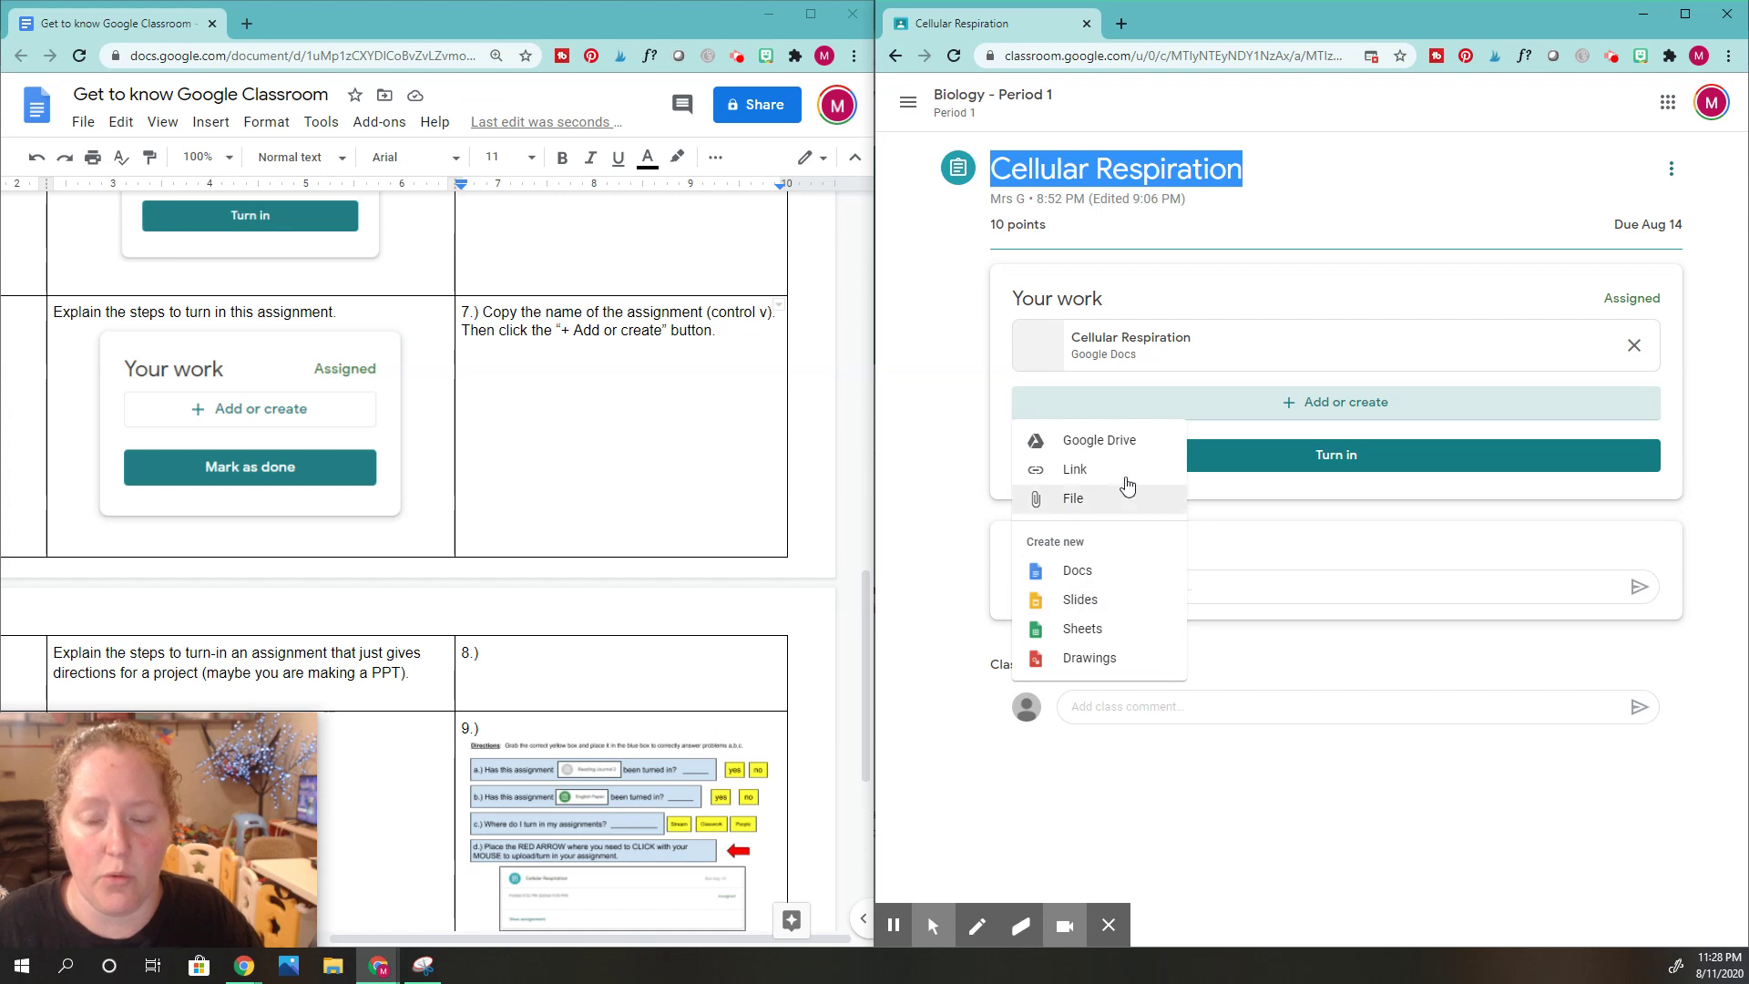
pyautogui.click(734, 328)
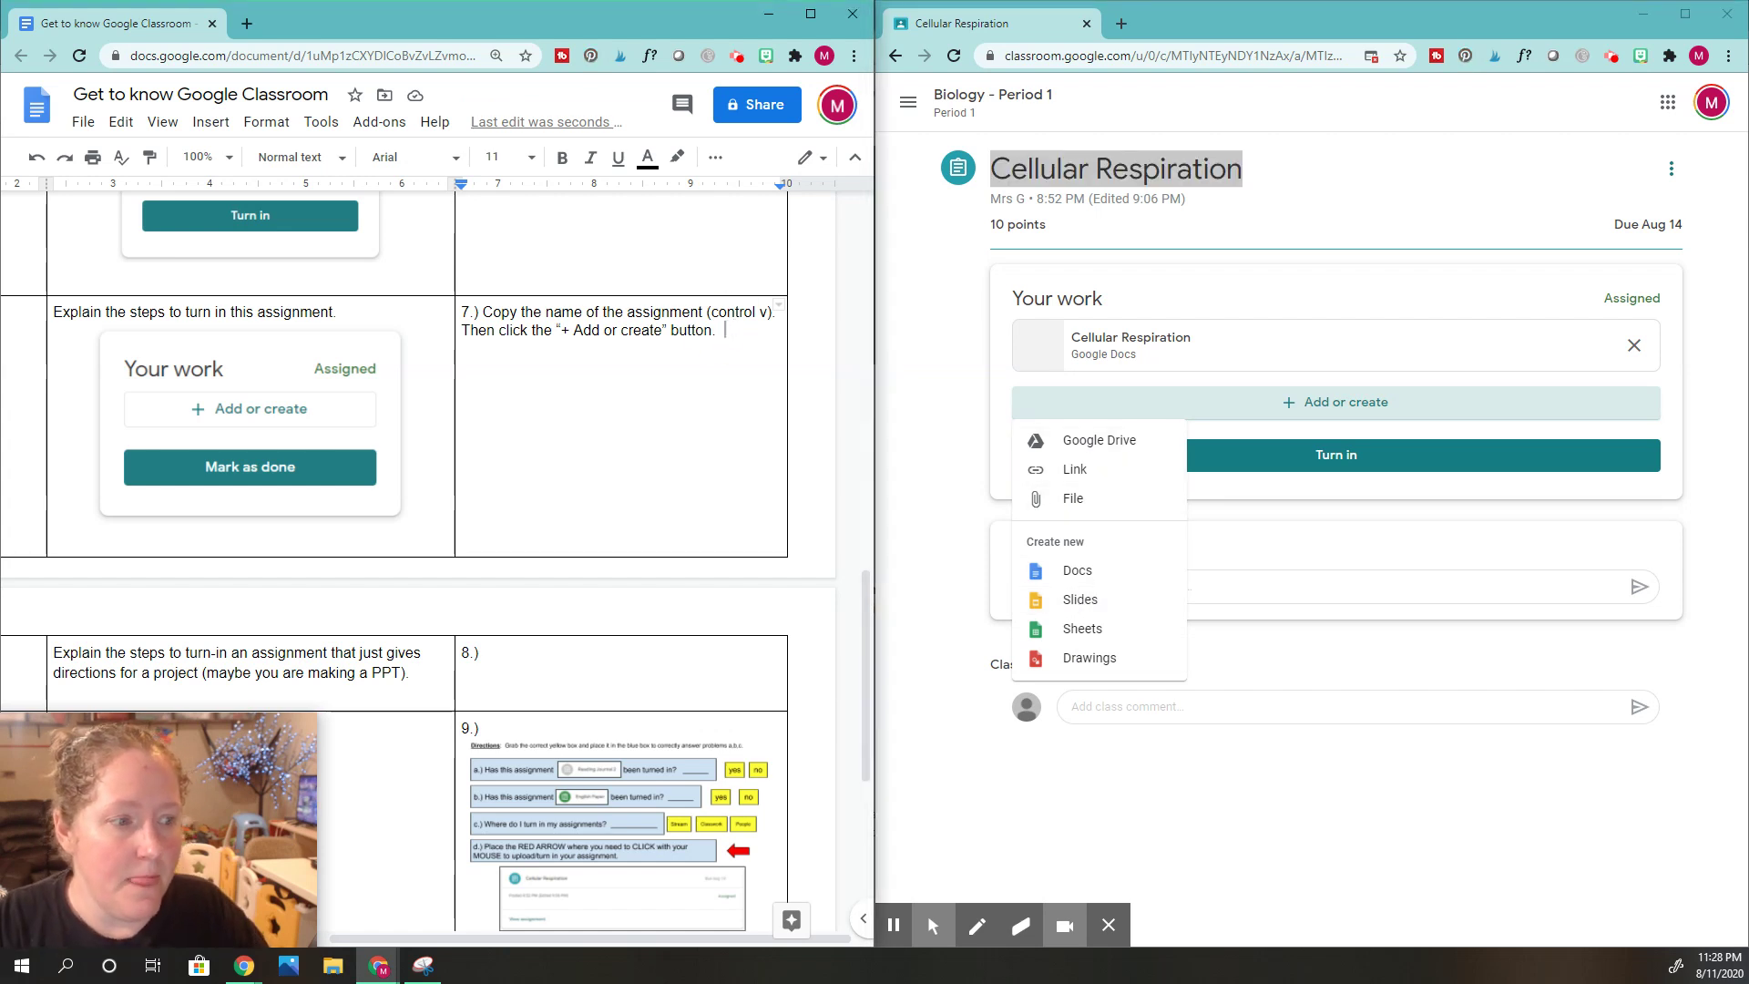
pyautogui.write('Then you l')
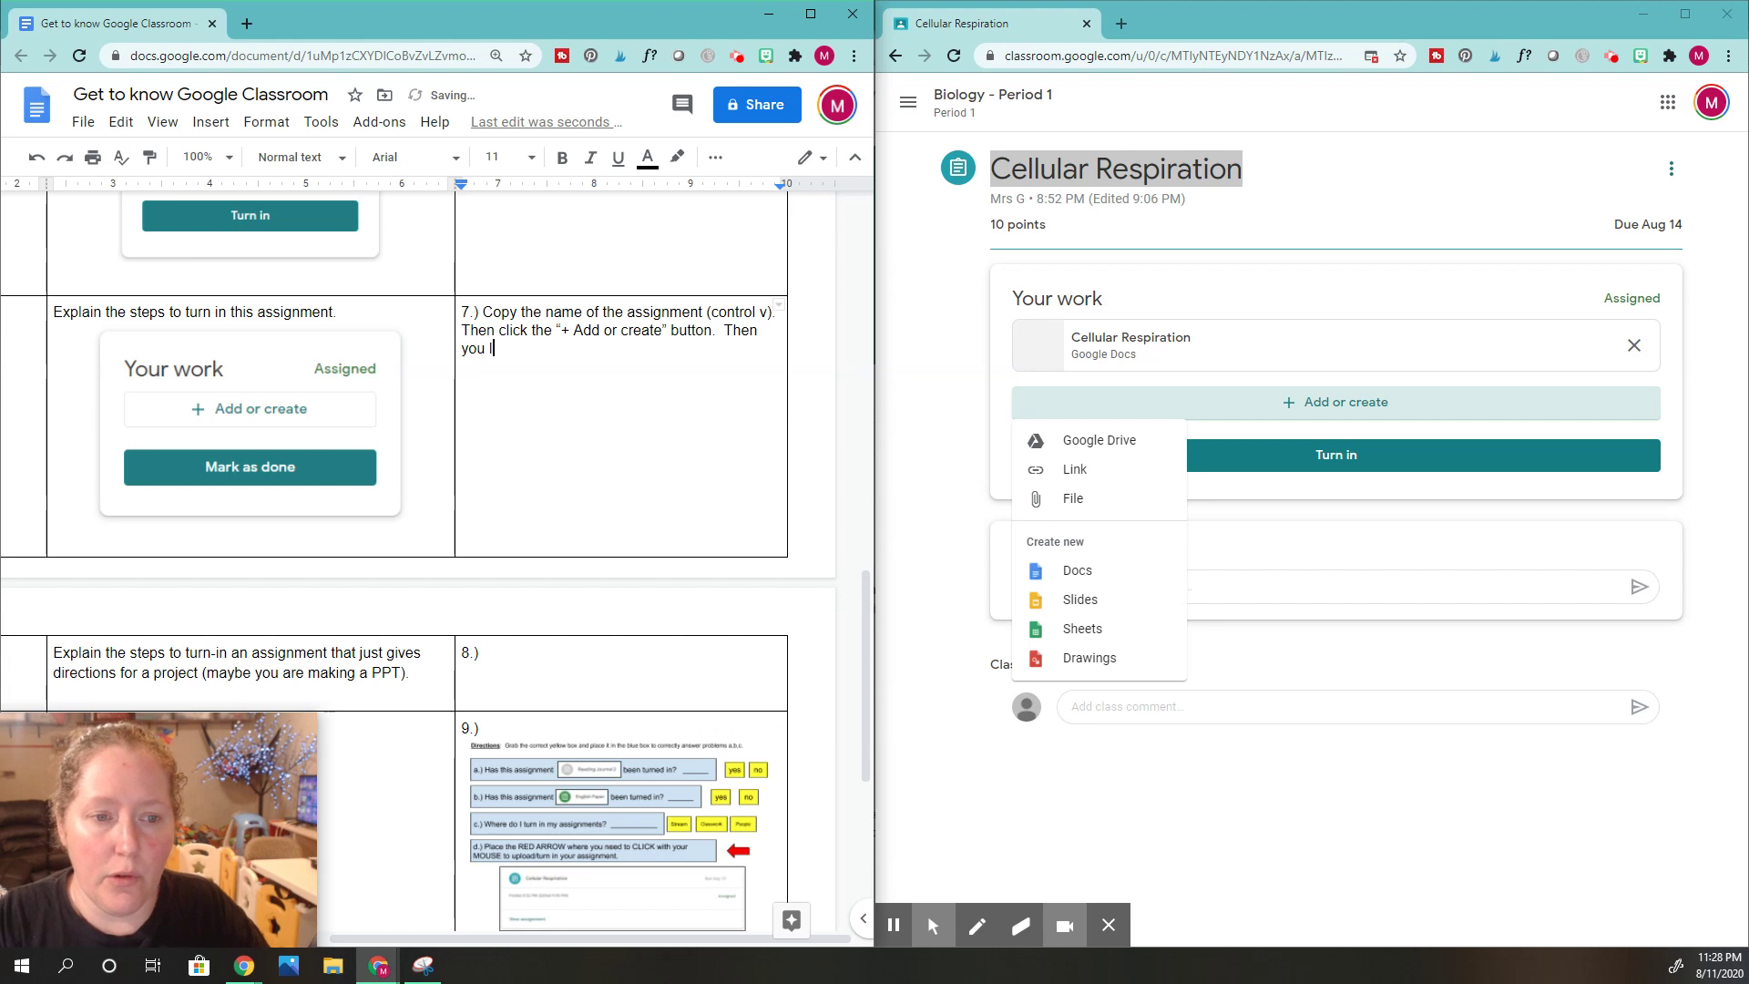
pyautogui.write('ook for your assignmen')
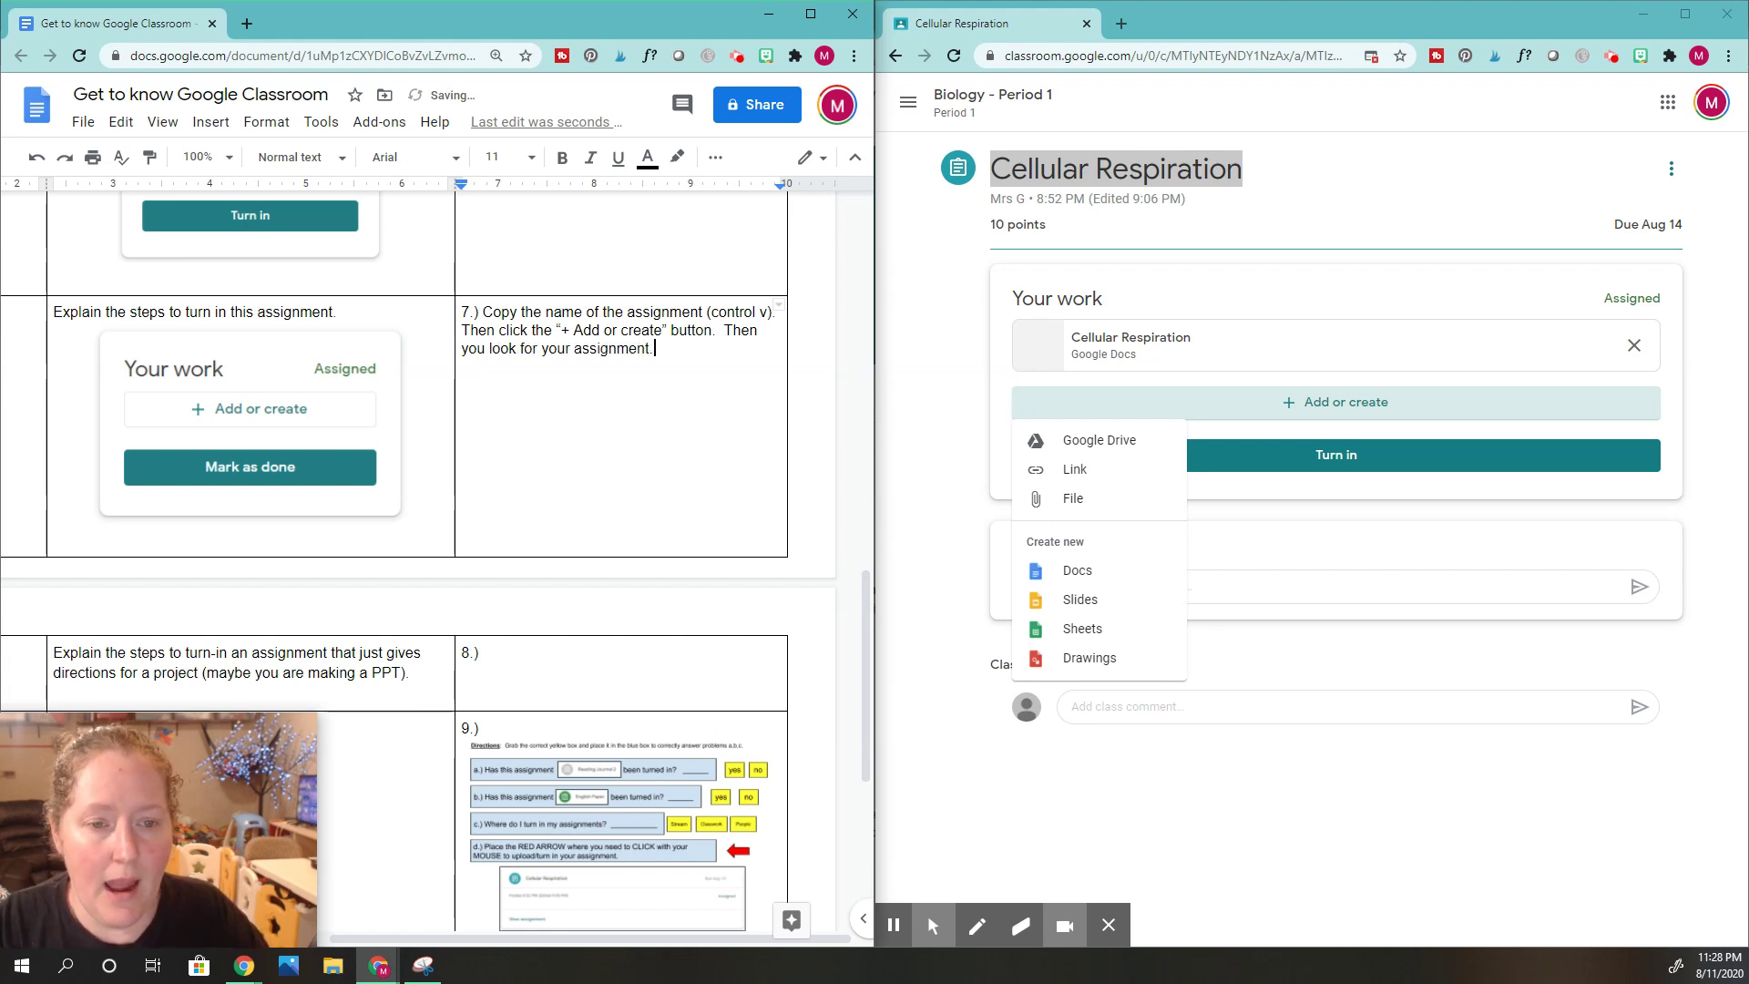
pyautogui.write('t. Most o')
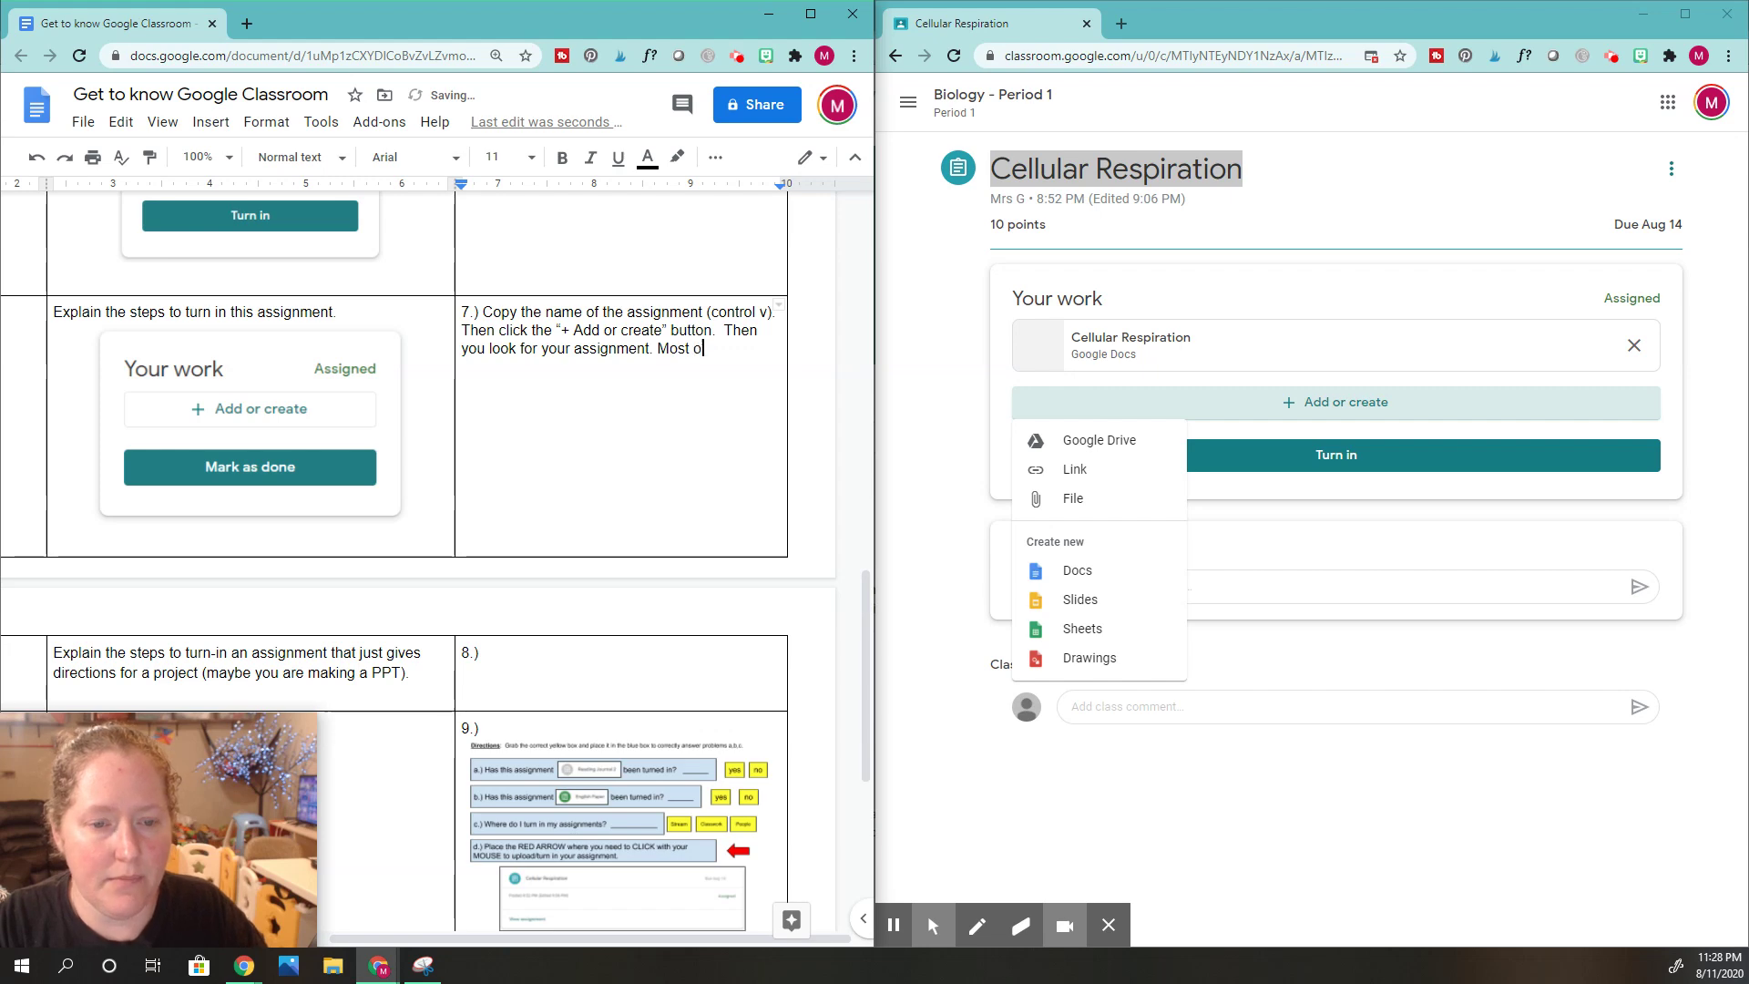
pyautogui.write('f the time, yo')
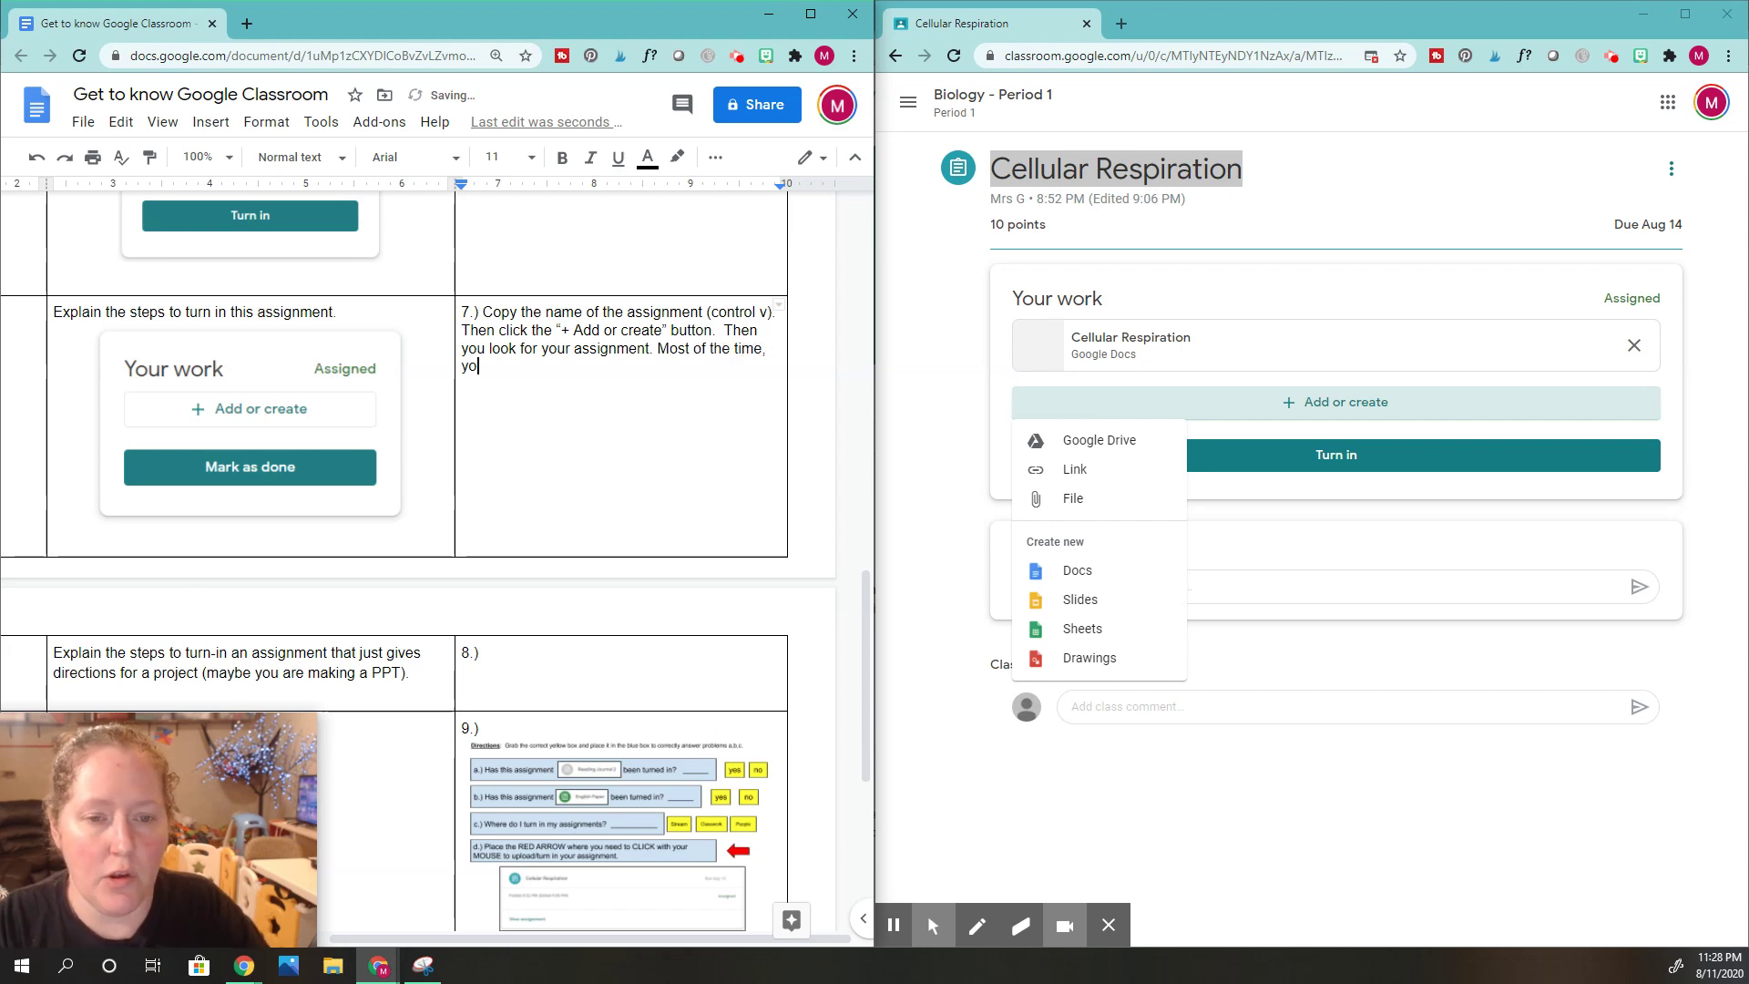
pyautogui.write('u will click ')
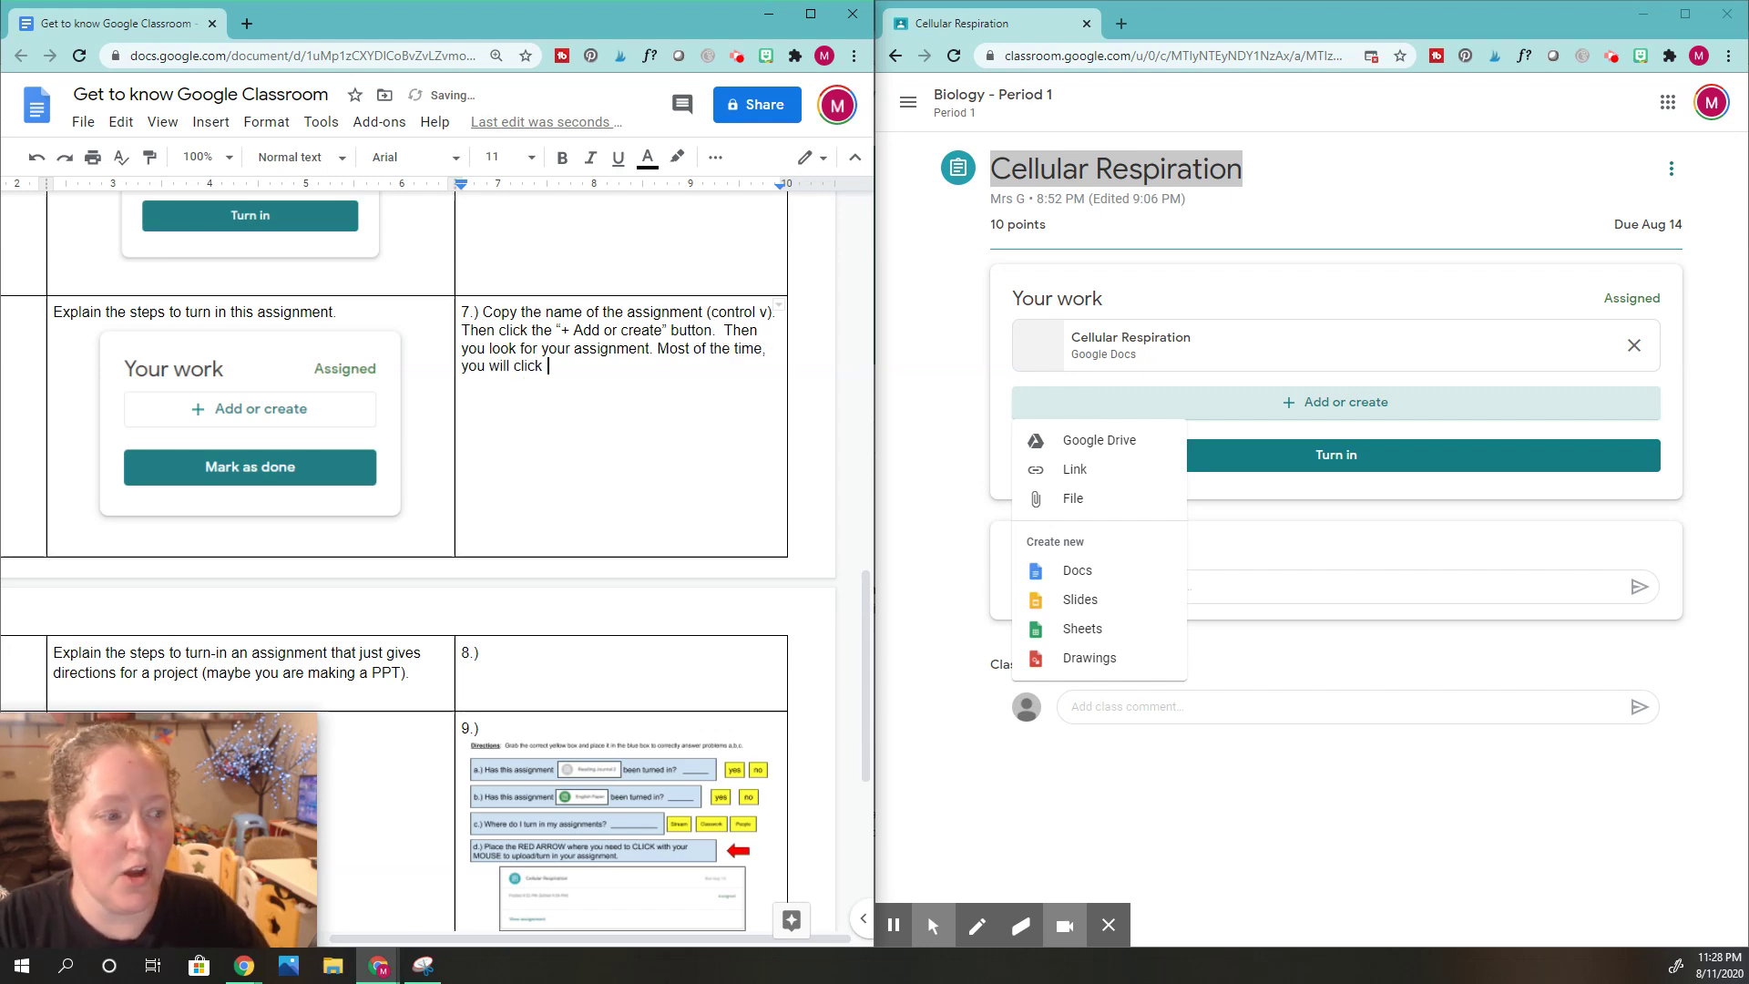
pyautogui.write('"Drive')
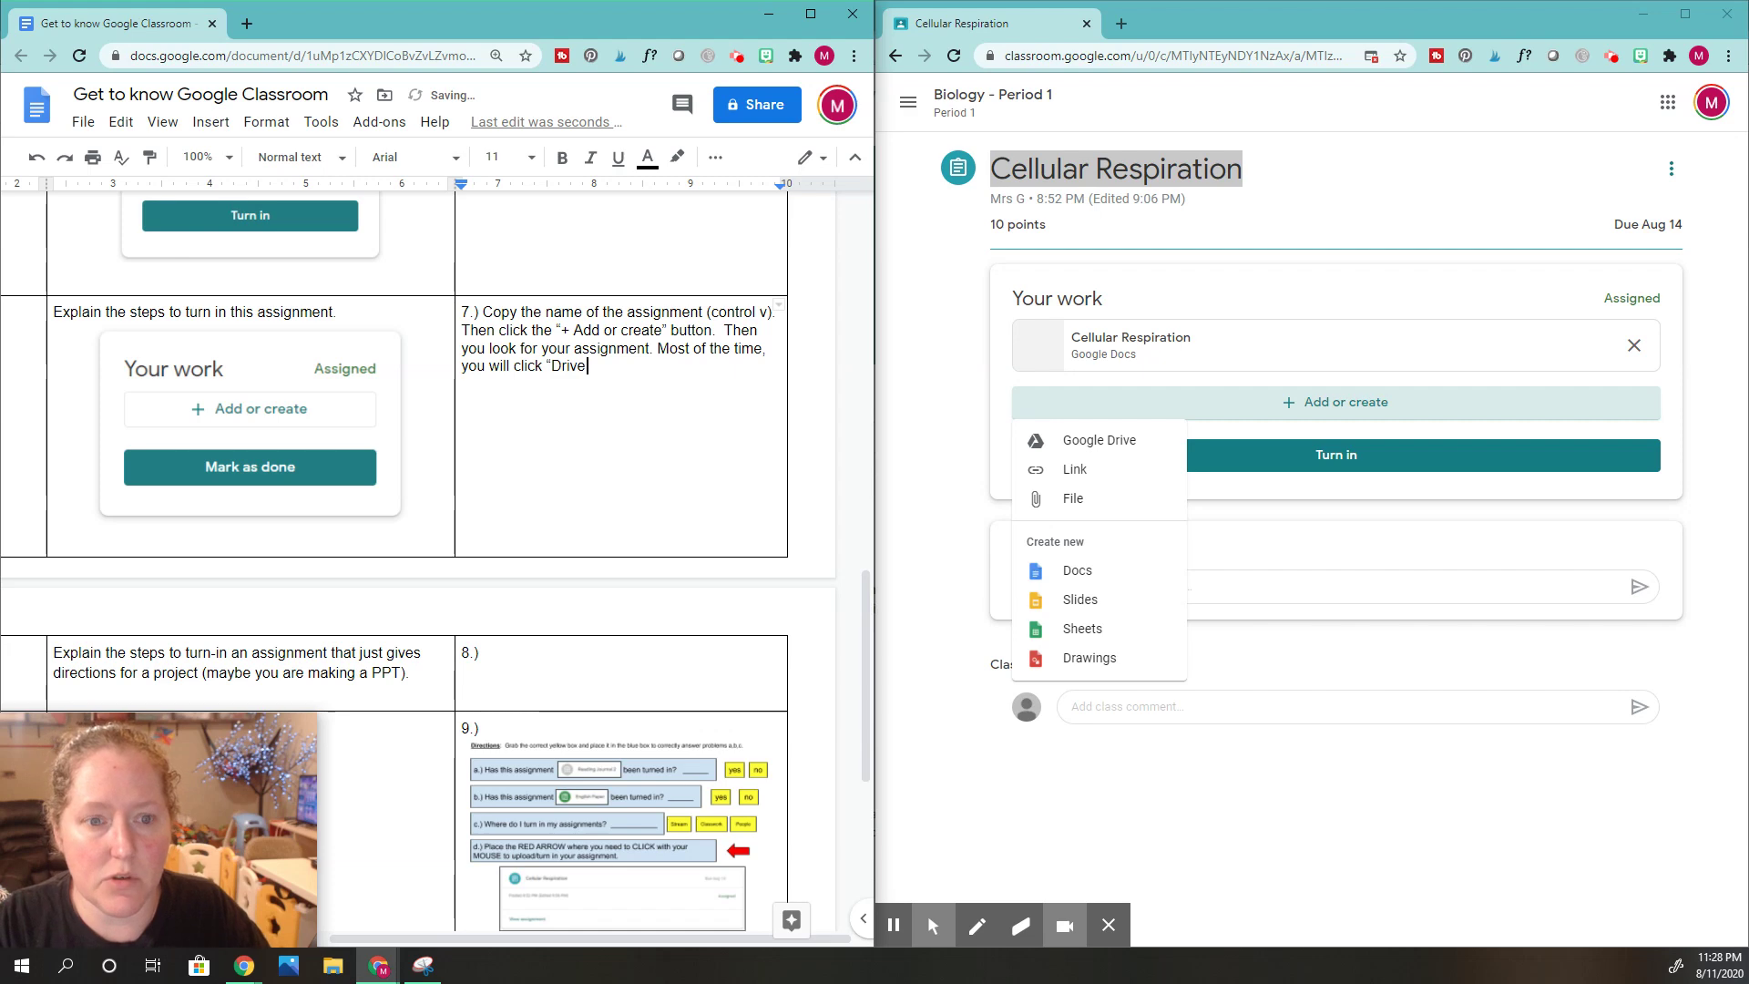
pyautogui.write('"')
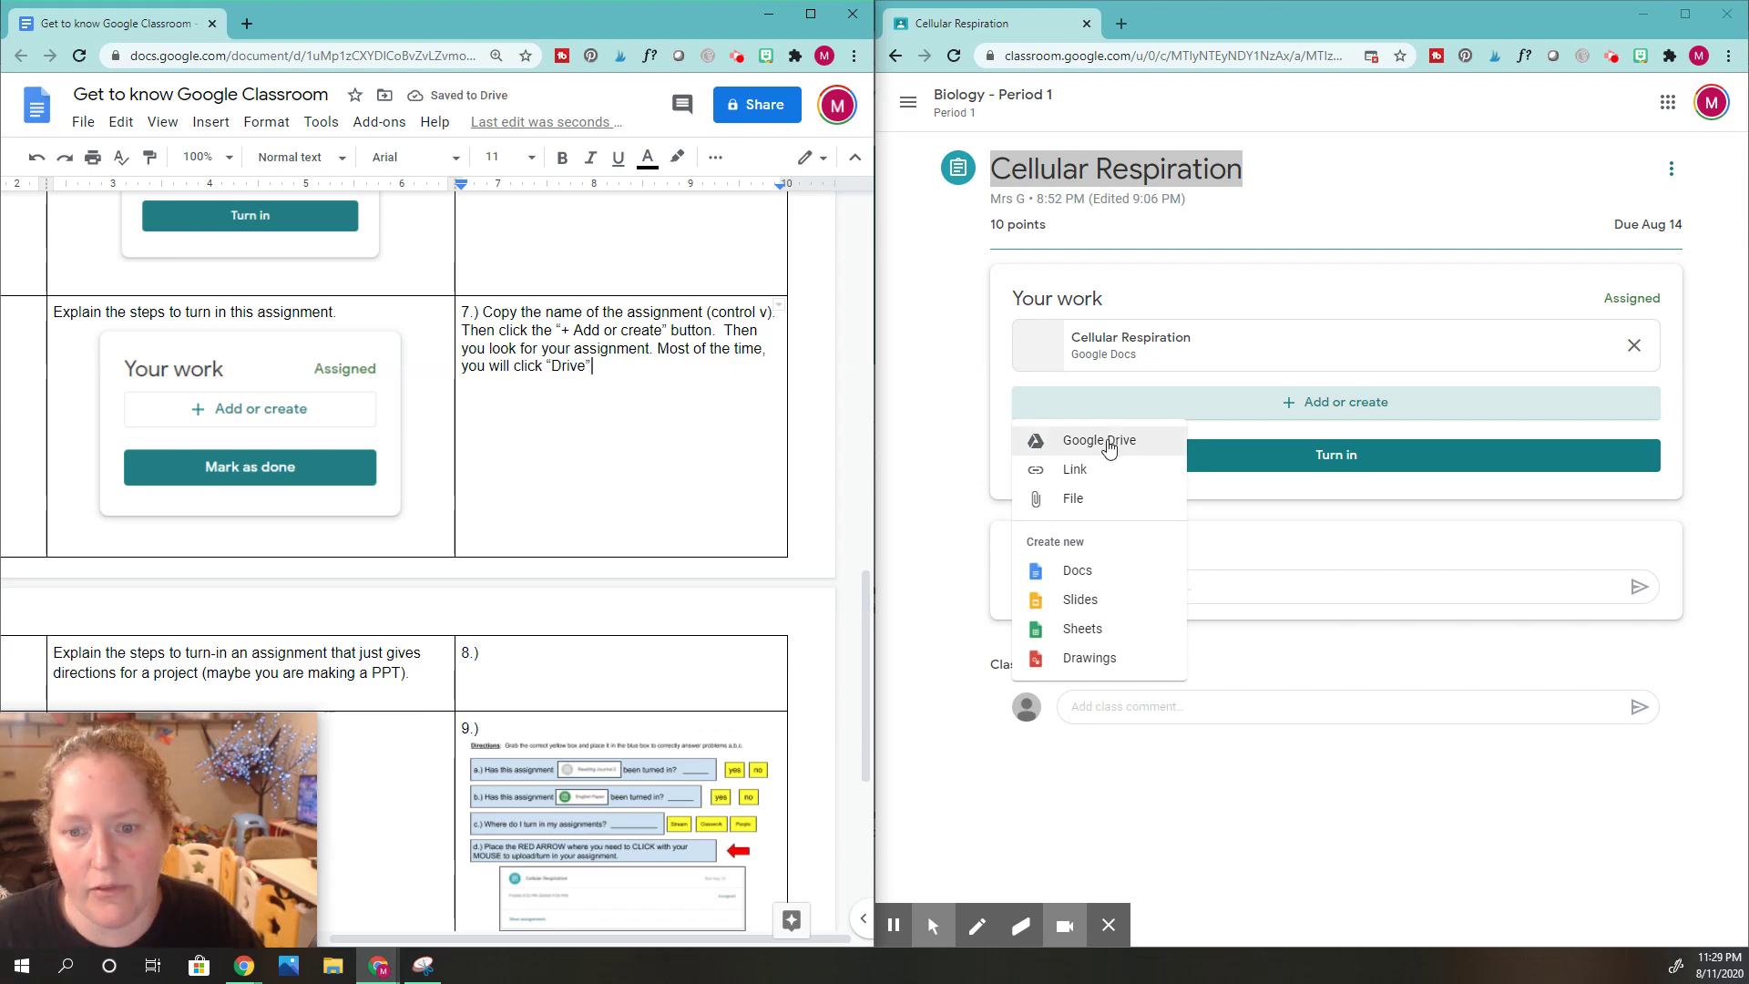
# Step: Choose Google Drive as the attachment source and search it for the copied assignment name "Cellular Respiration"
pyautogui.click(1107, 443)
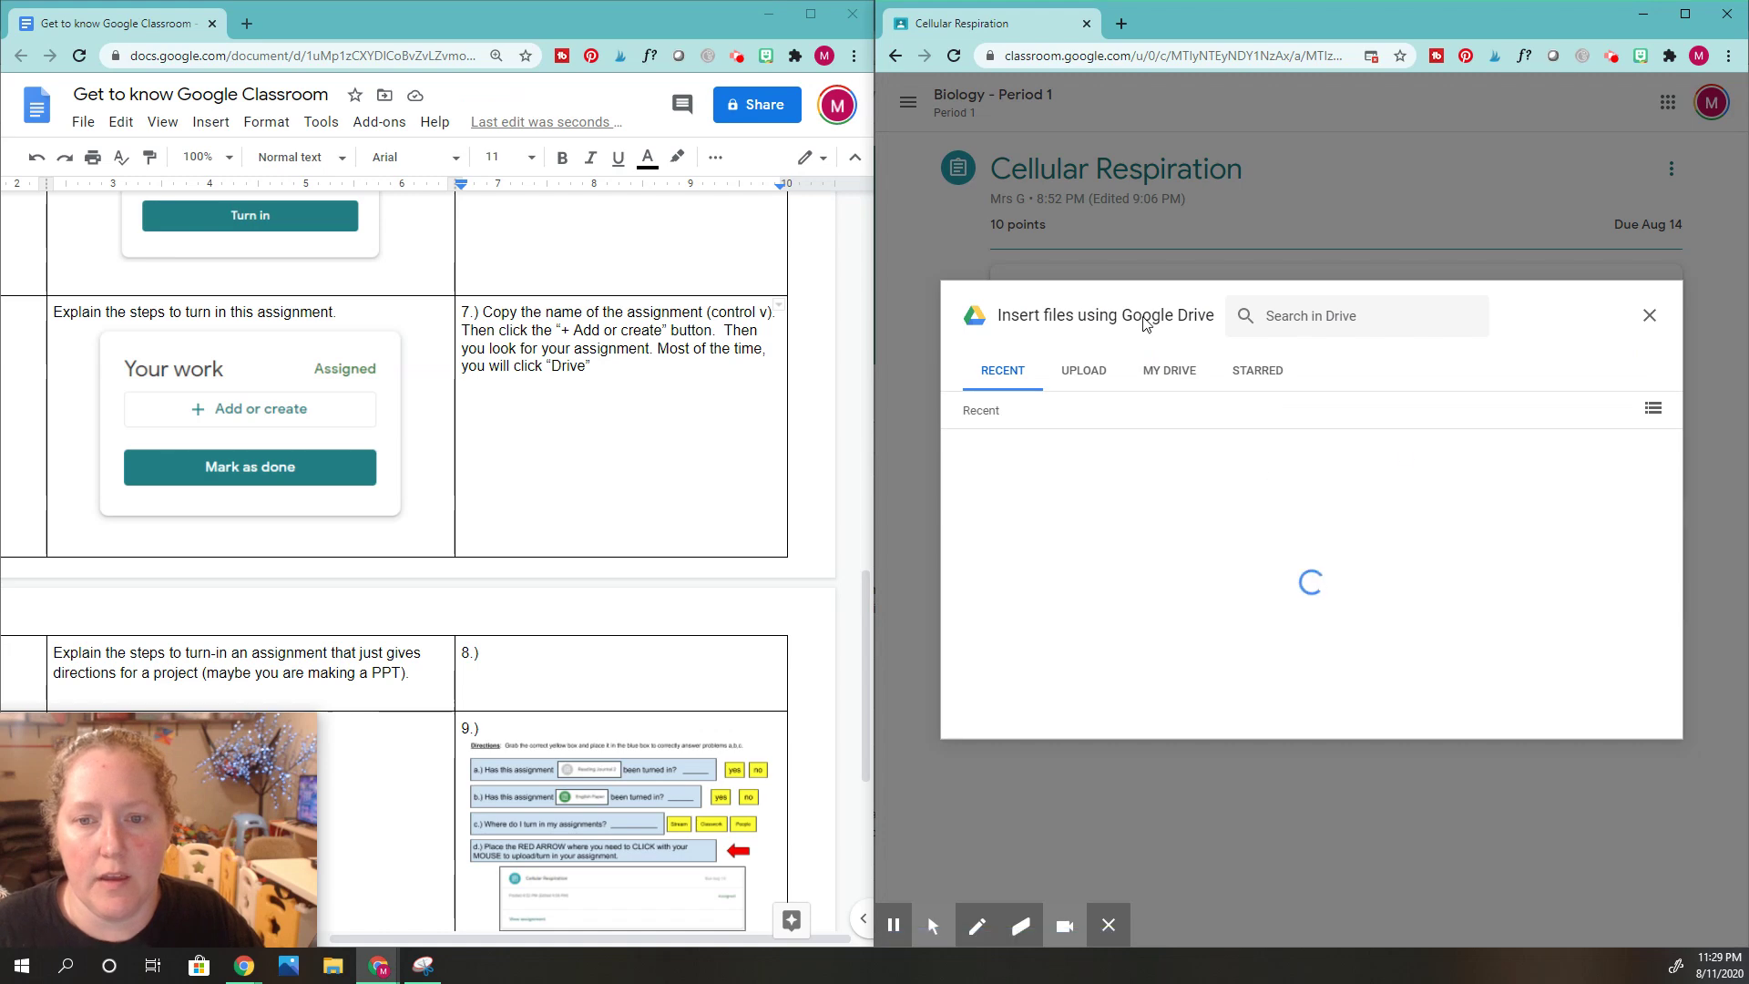
pyautogui.click(1301, 316)
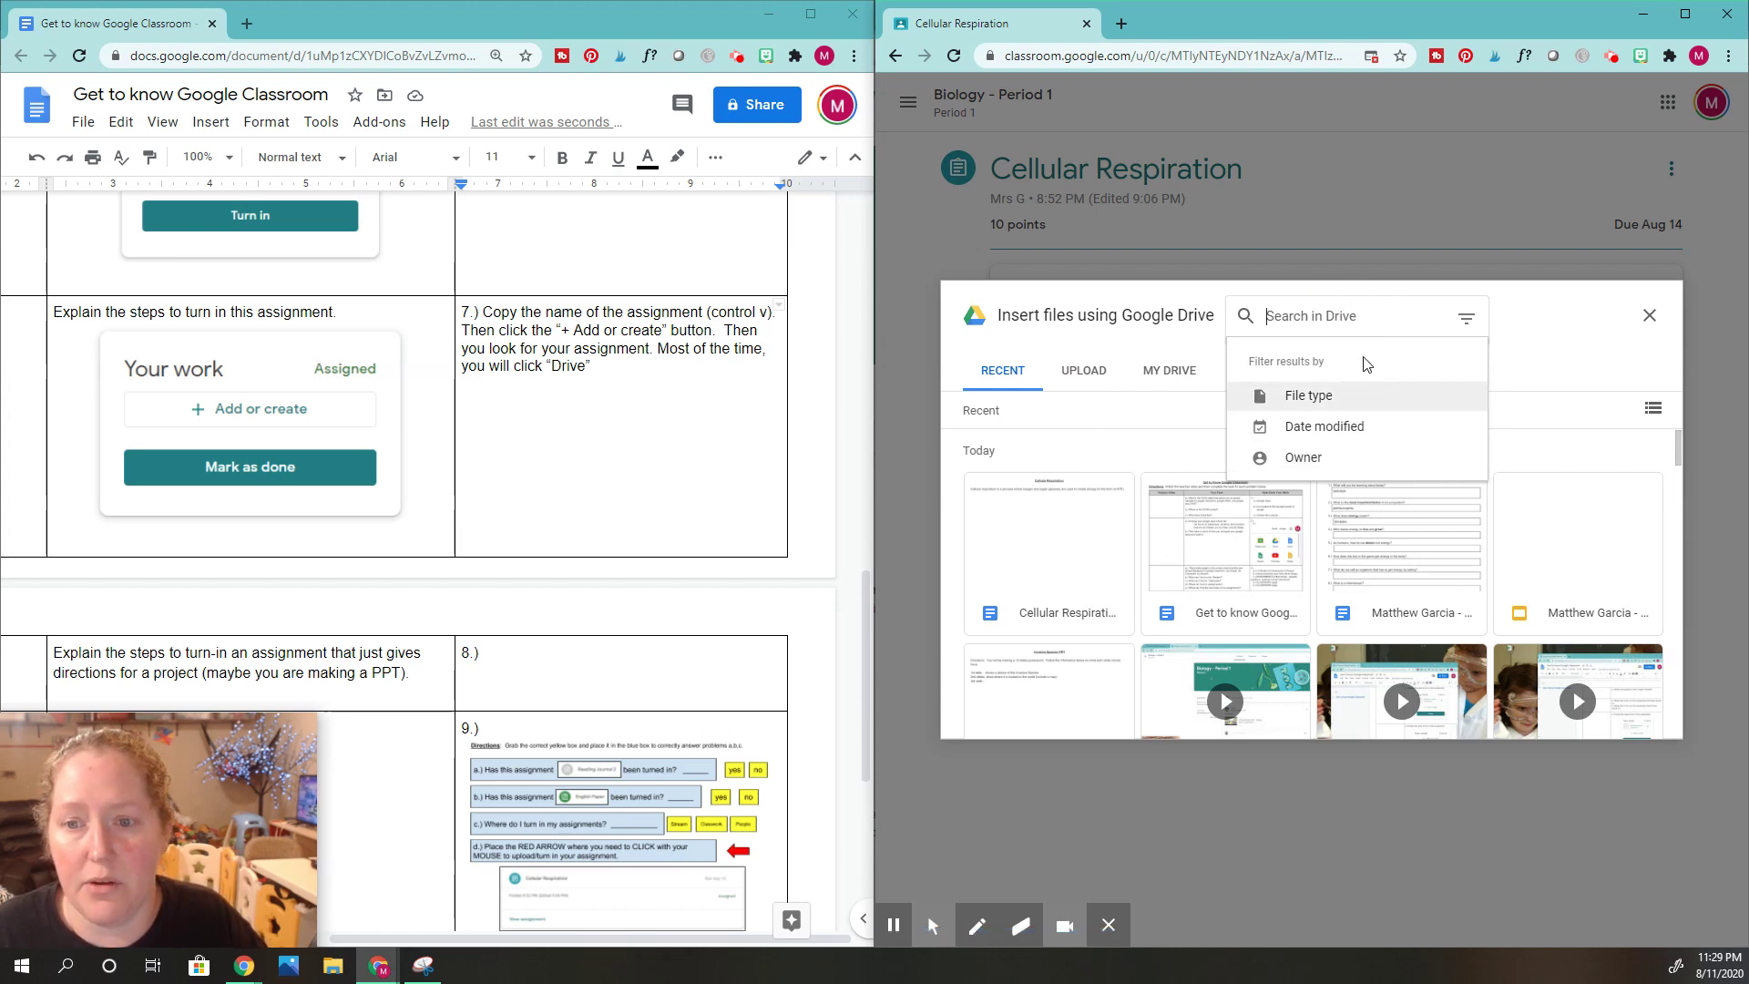
pyautogui.rightClick(1304, 320)
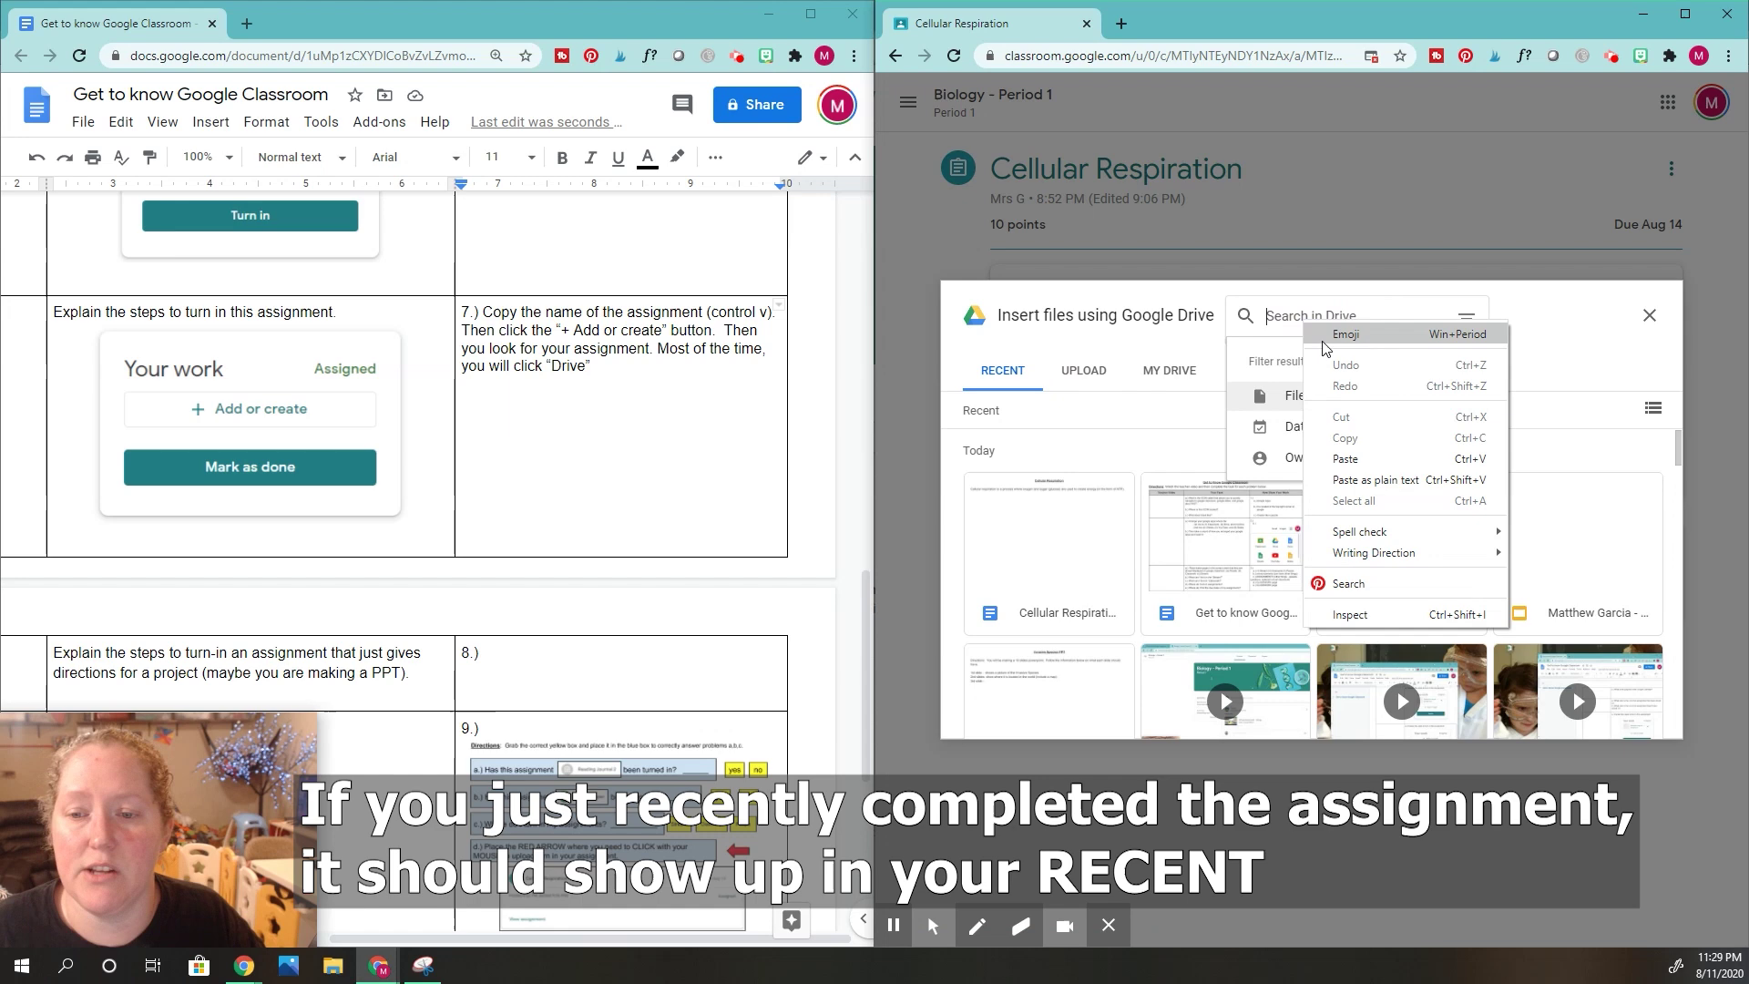
pyautogui.click(1361, 460)
pyautogui.press('Return')
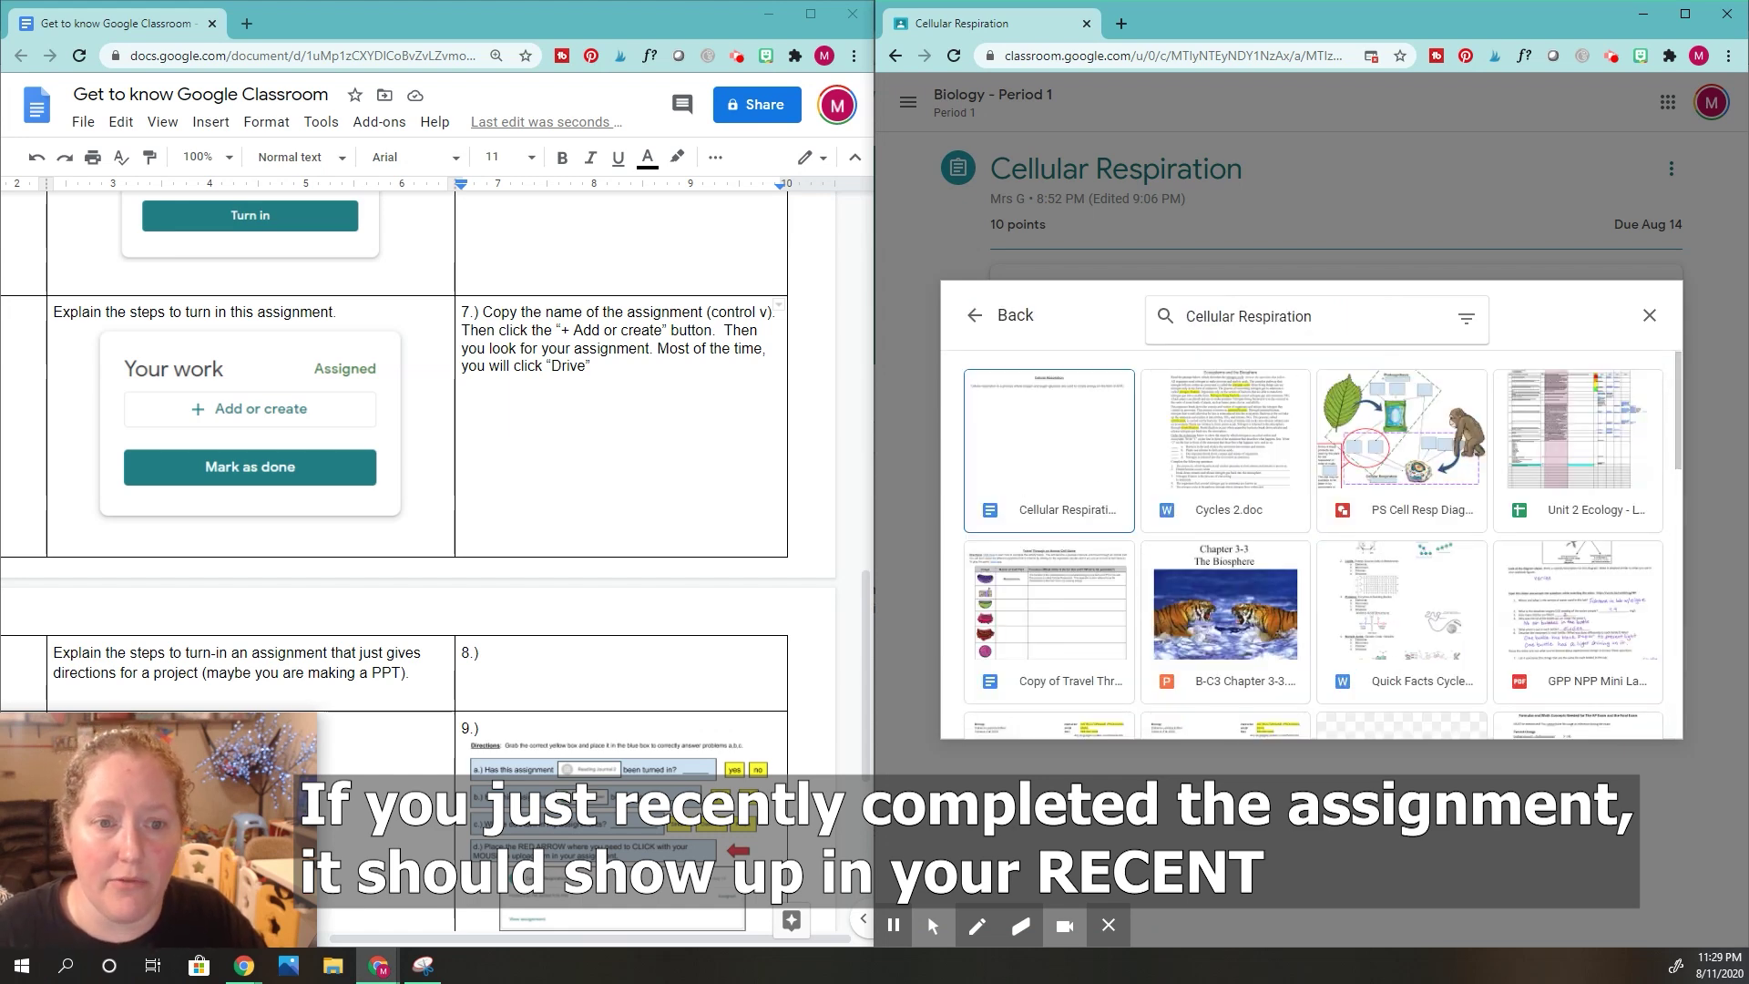
# Step: Extend the "Drive" sentence in answer 7 with ", and then paste the name of the assignment into the search bar. Then push enter!!!!"
pyautogui.click(626, 368)
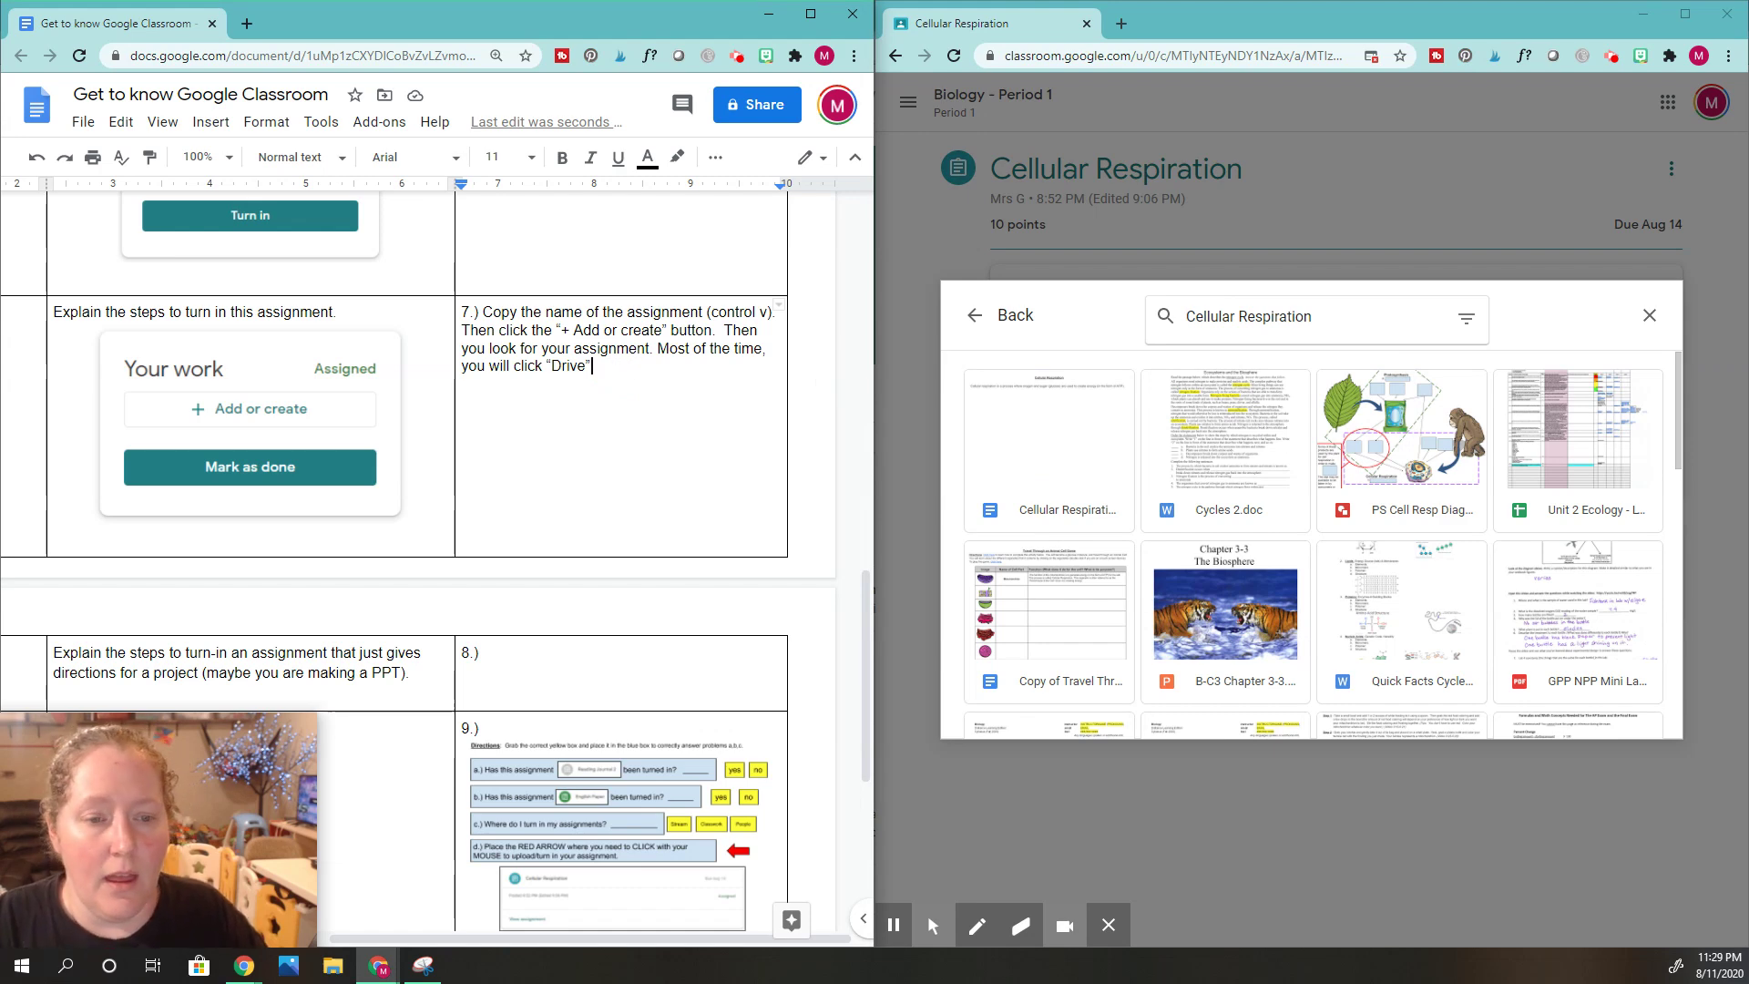
pyautogui.press('BackSpace')
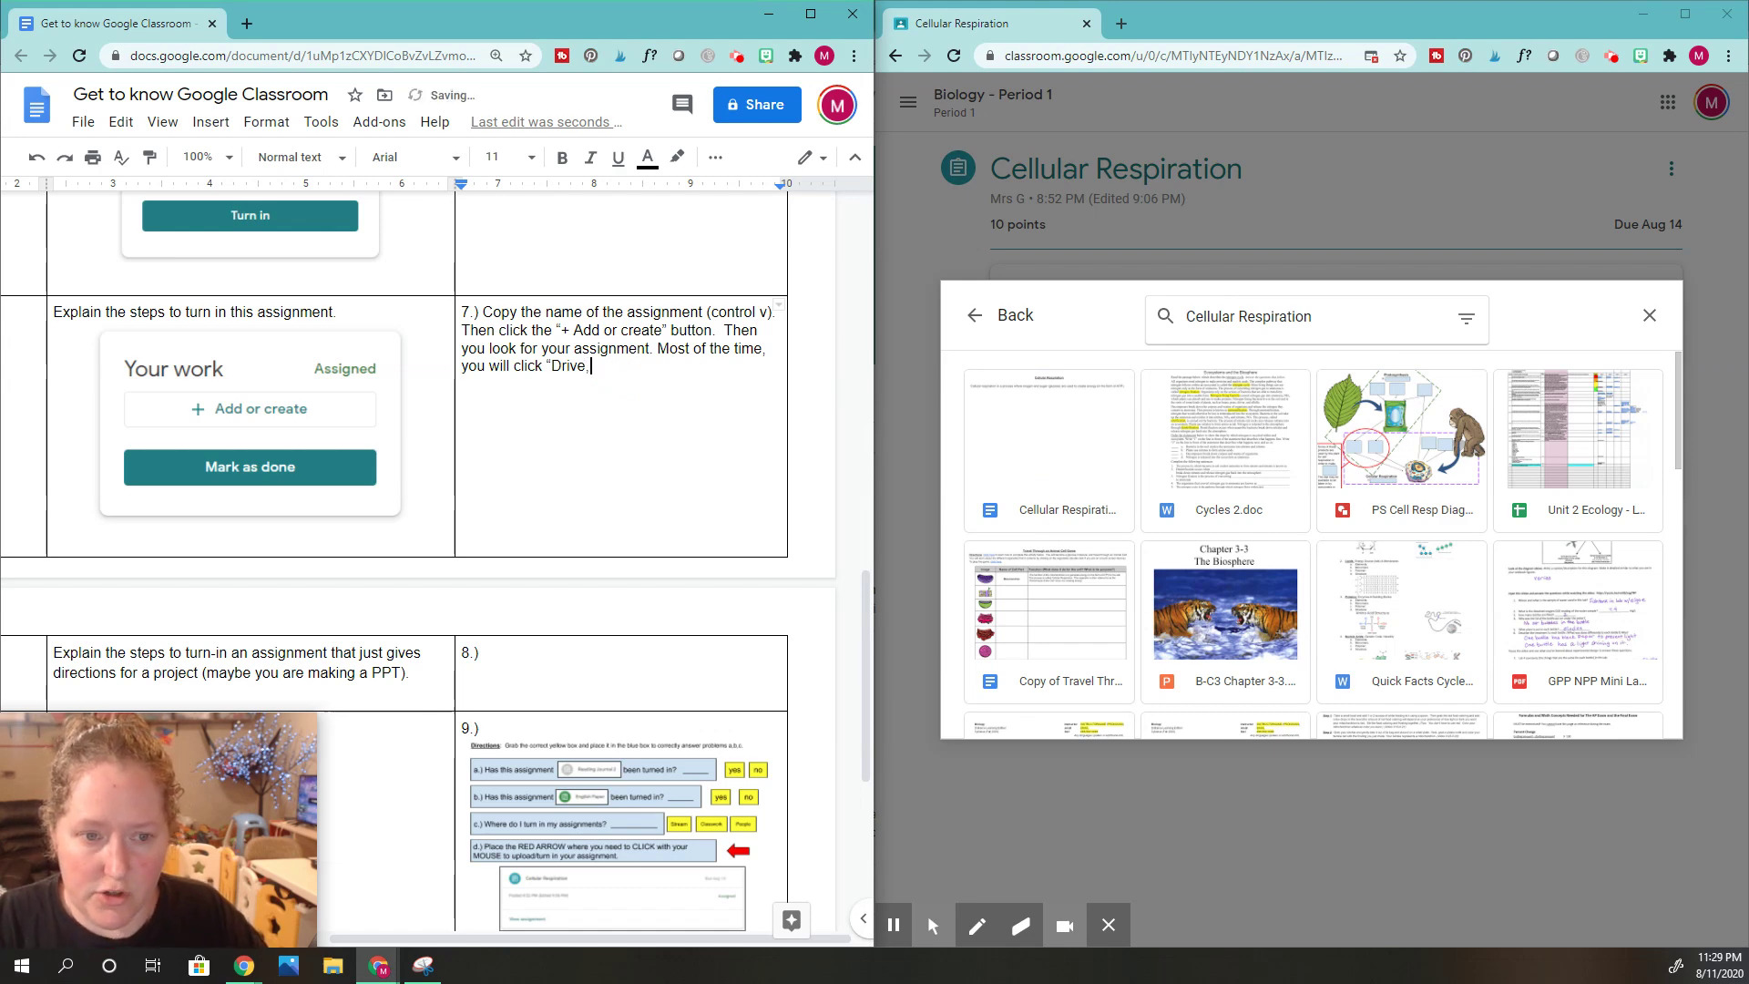
pyautogui.write(',” and then')
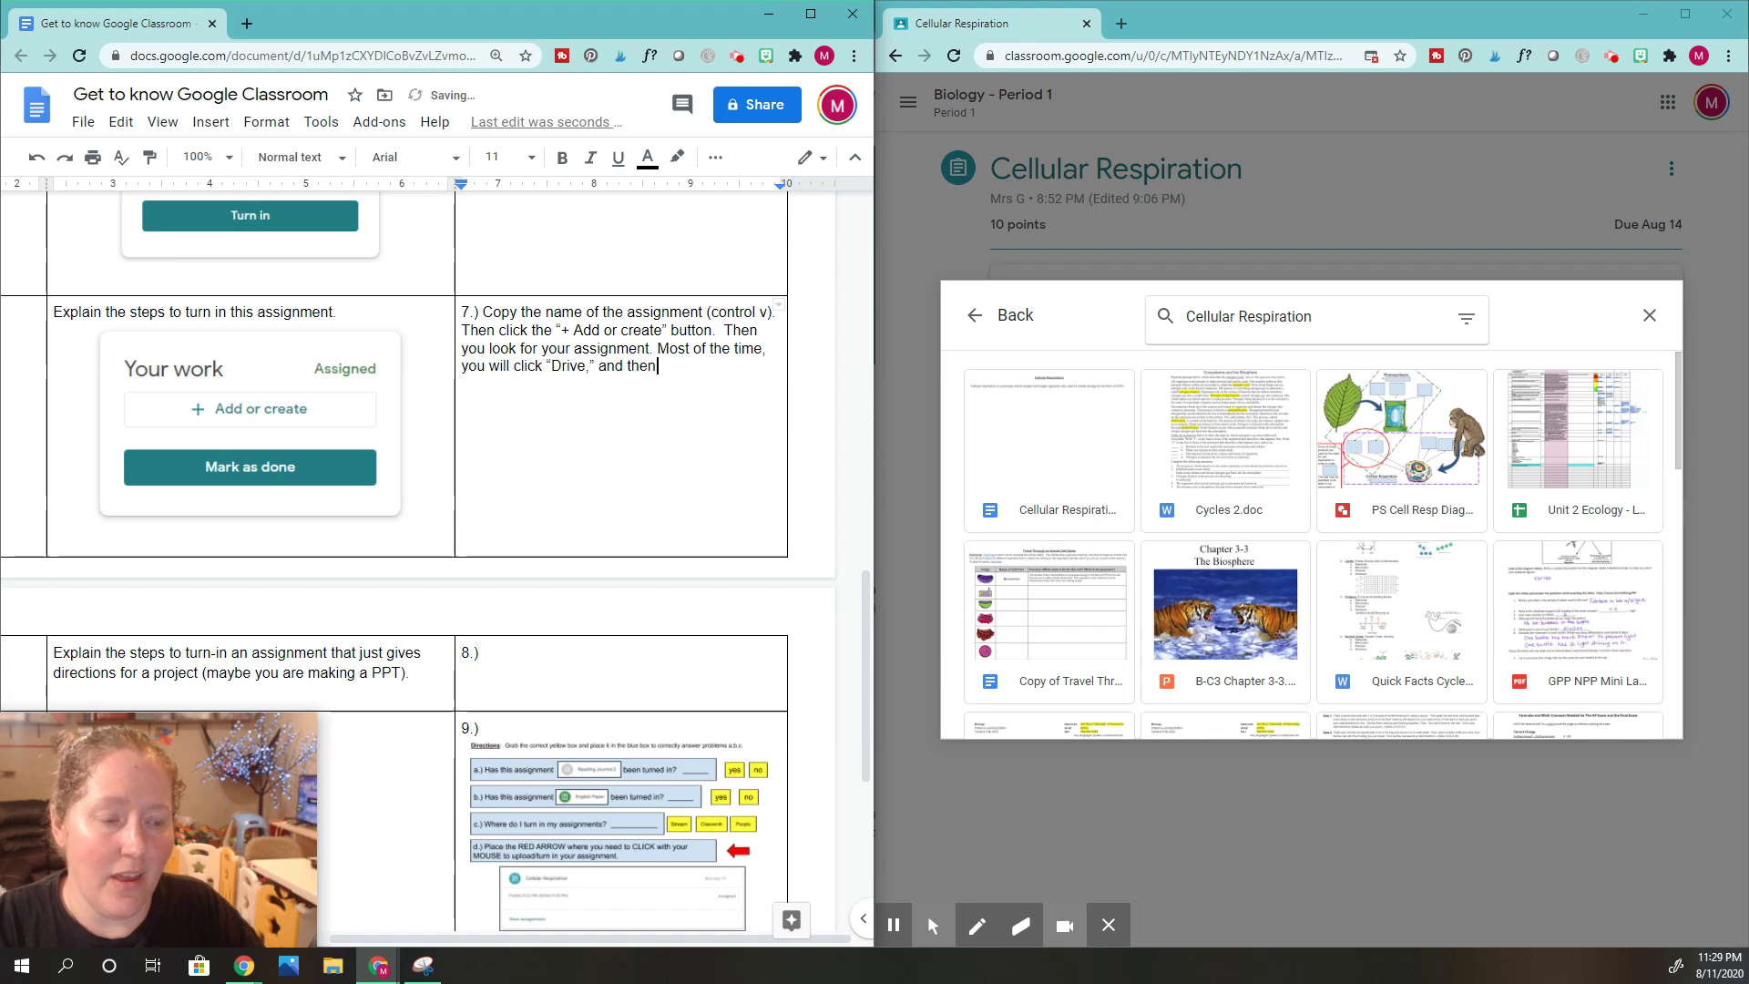
pyautogui.write(' paste the name of')
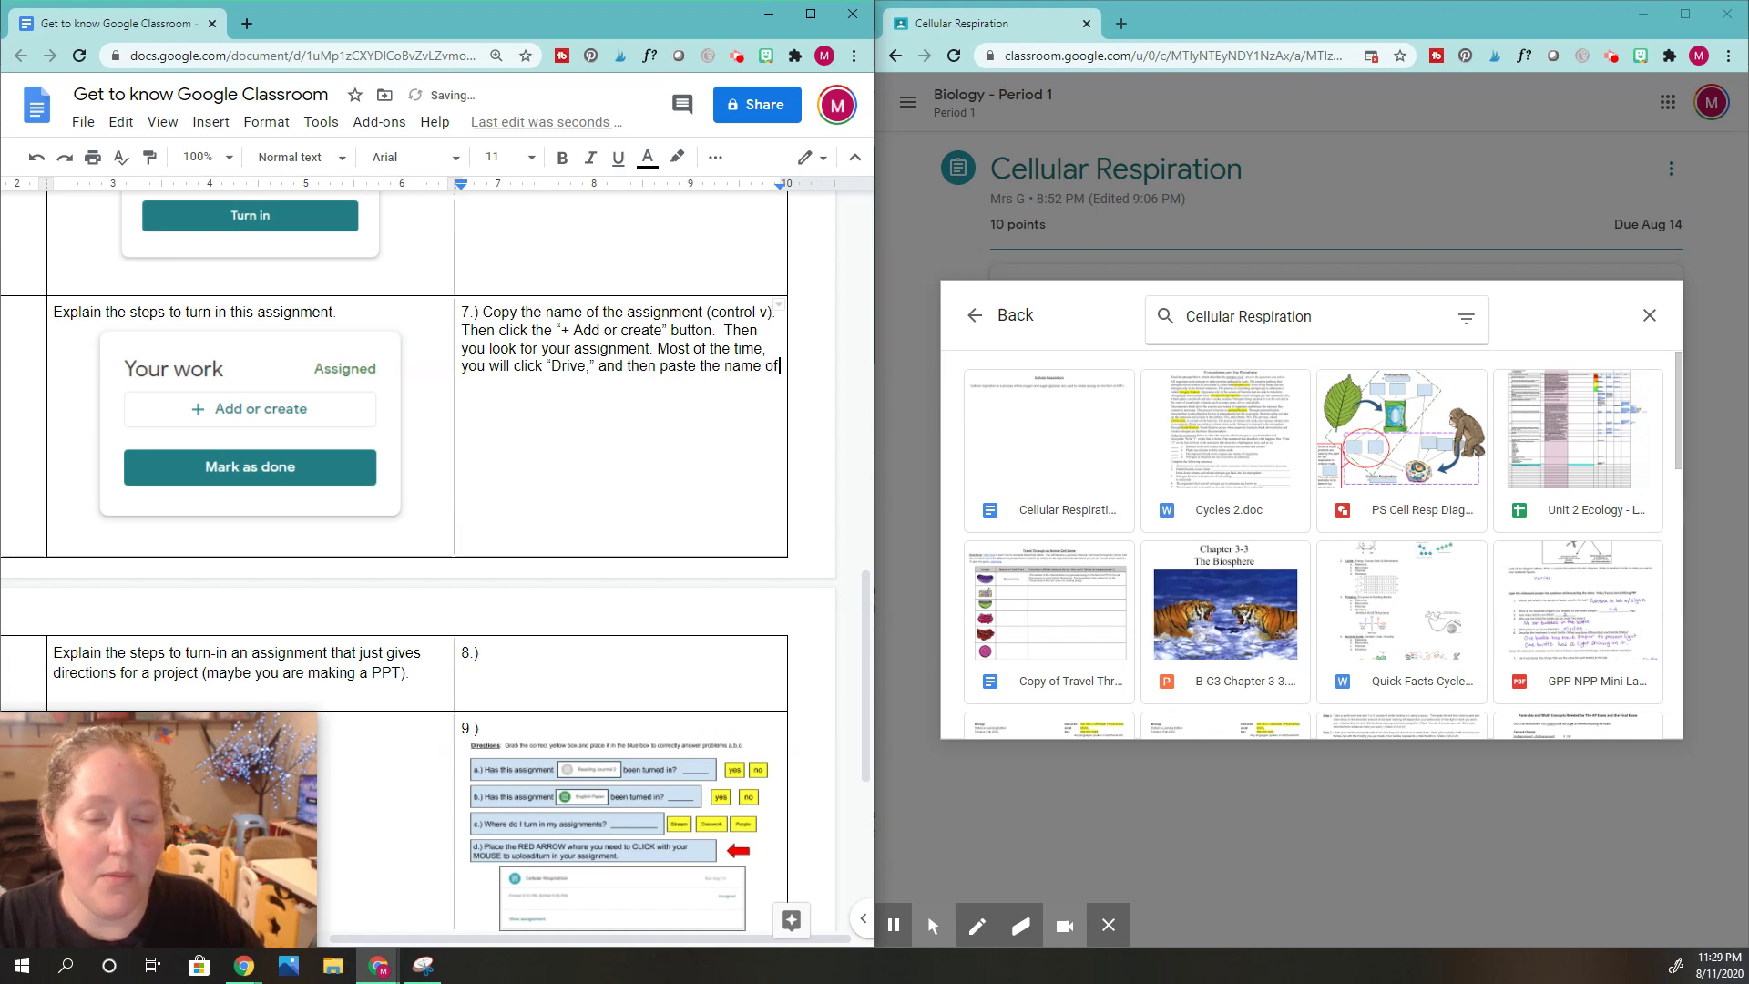
pyautogui.write(' the assignment')
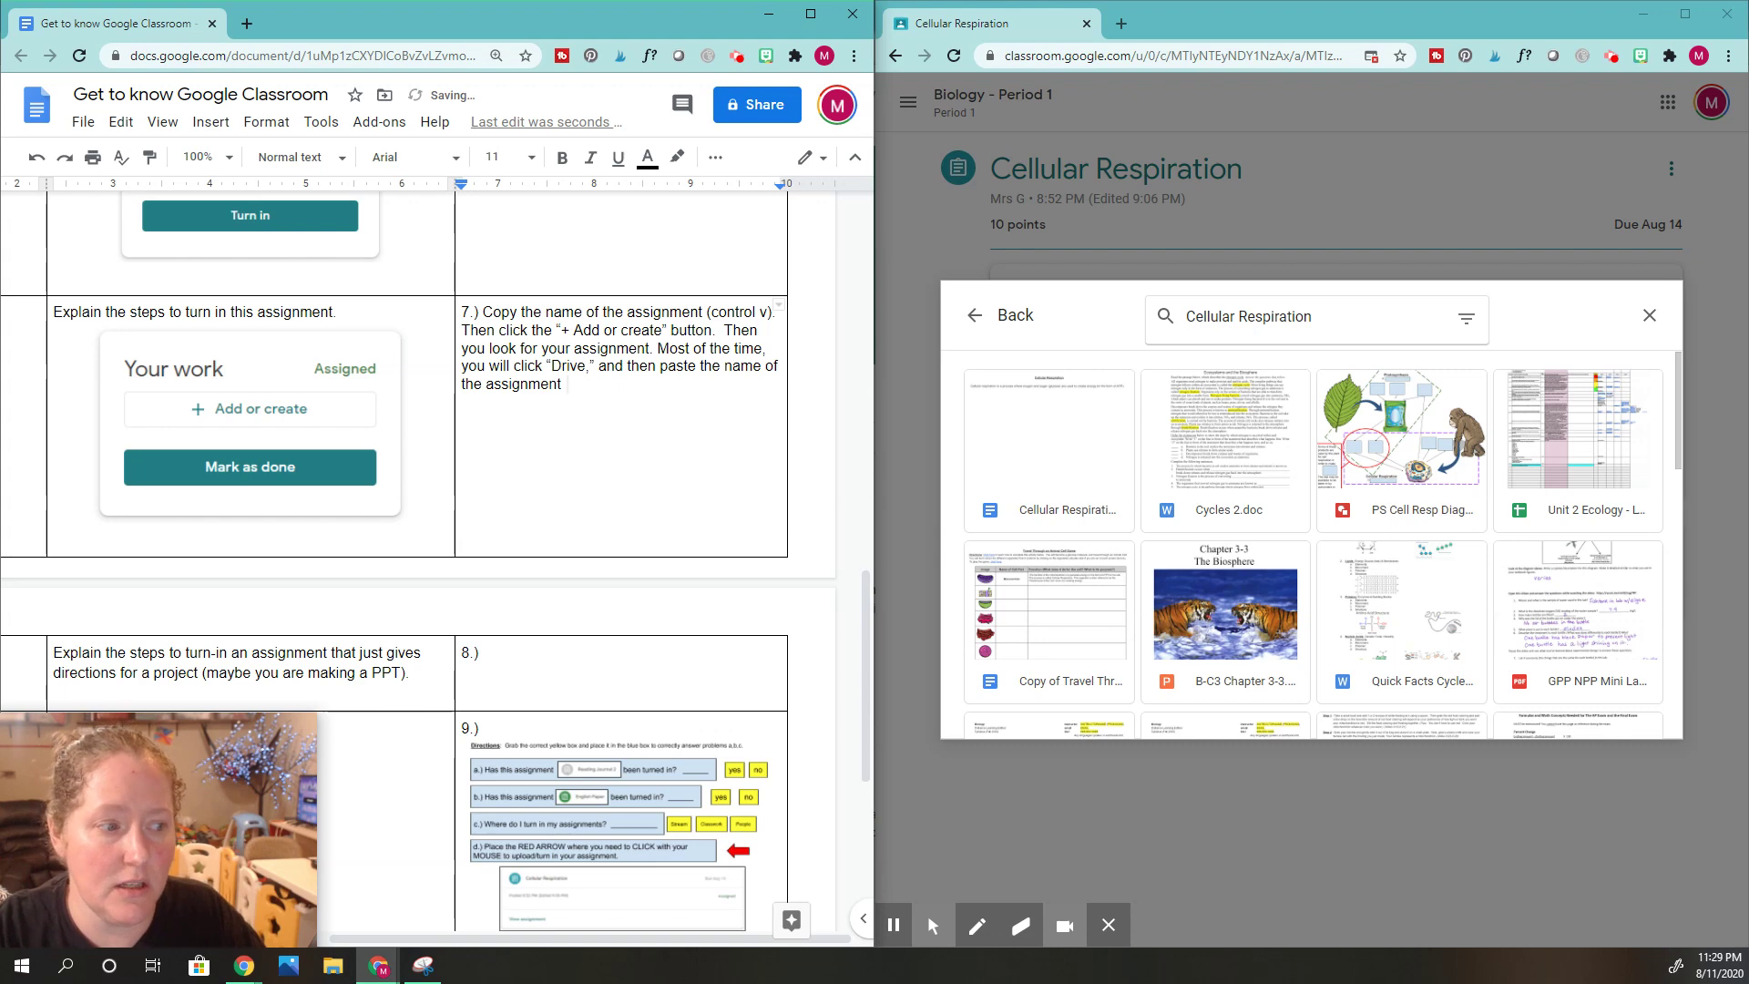
pyautogui.write(' into the searc')
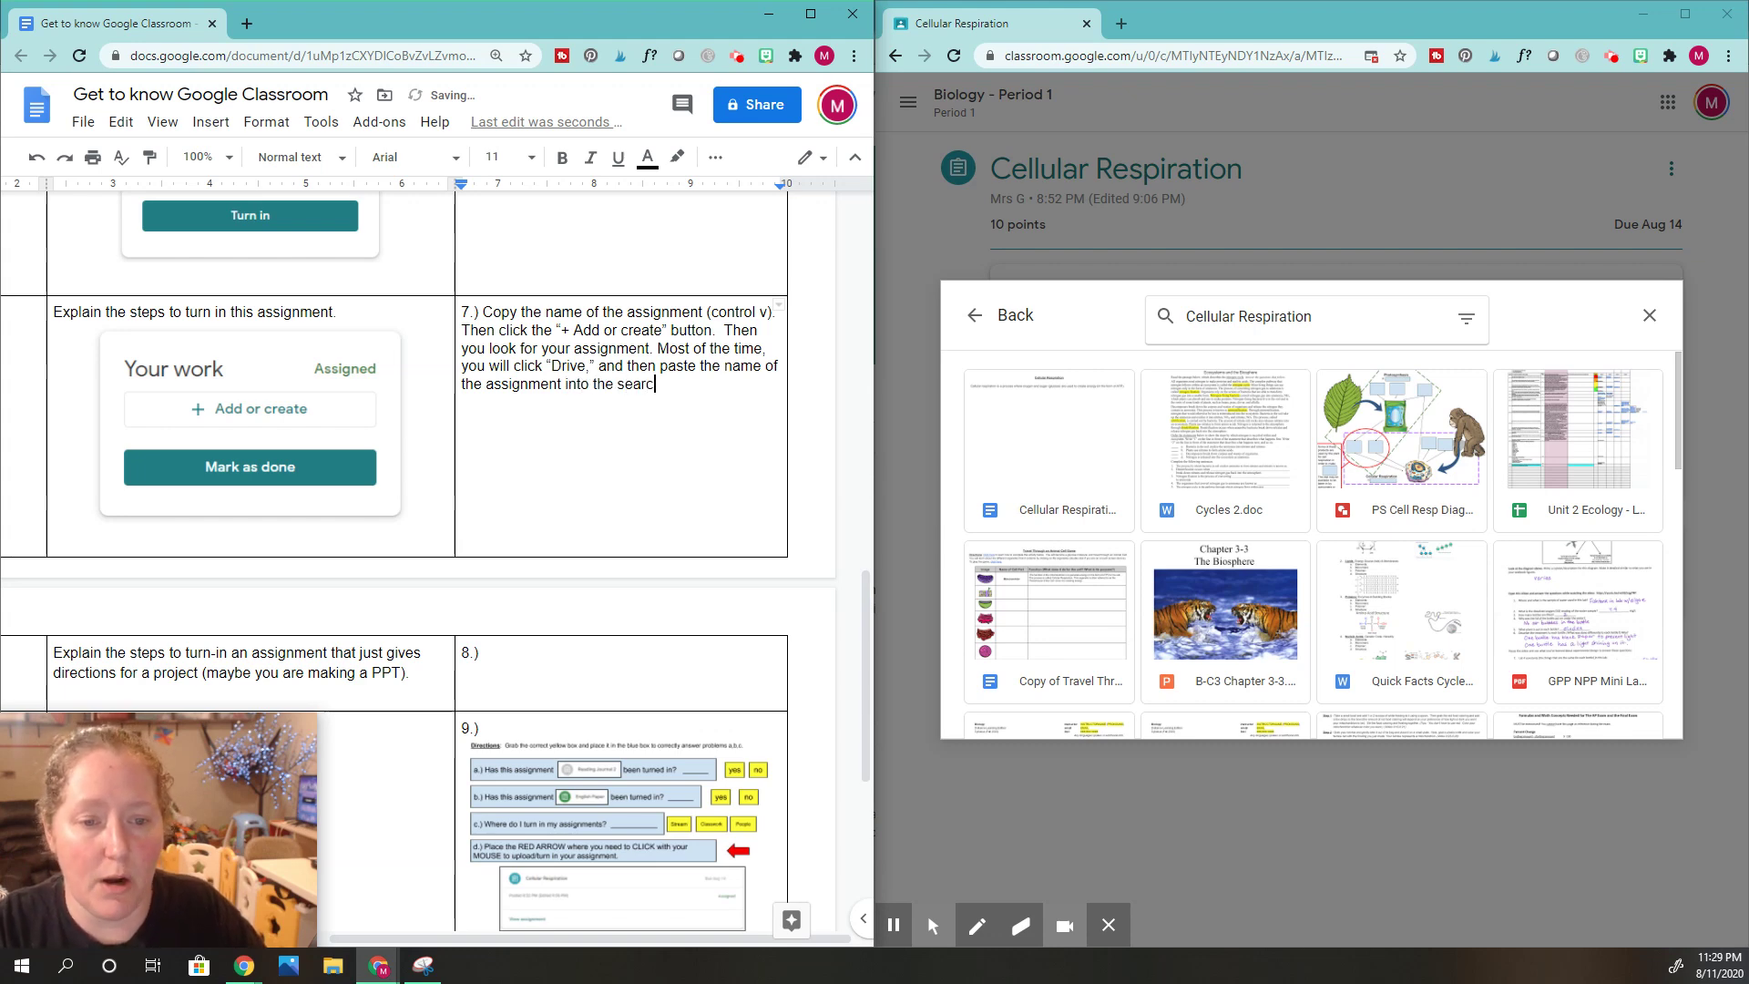
pyautogui.write('h bar.  ')
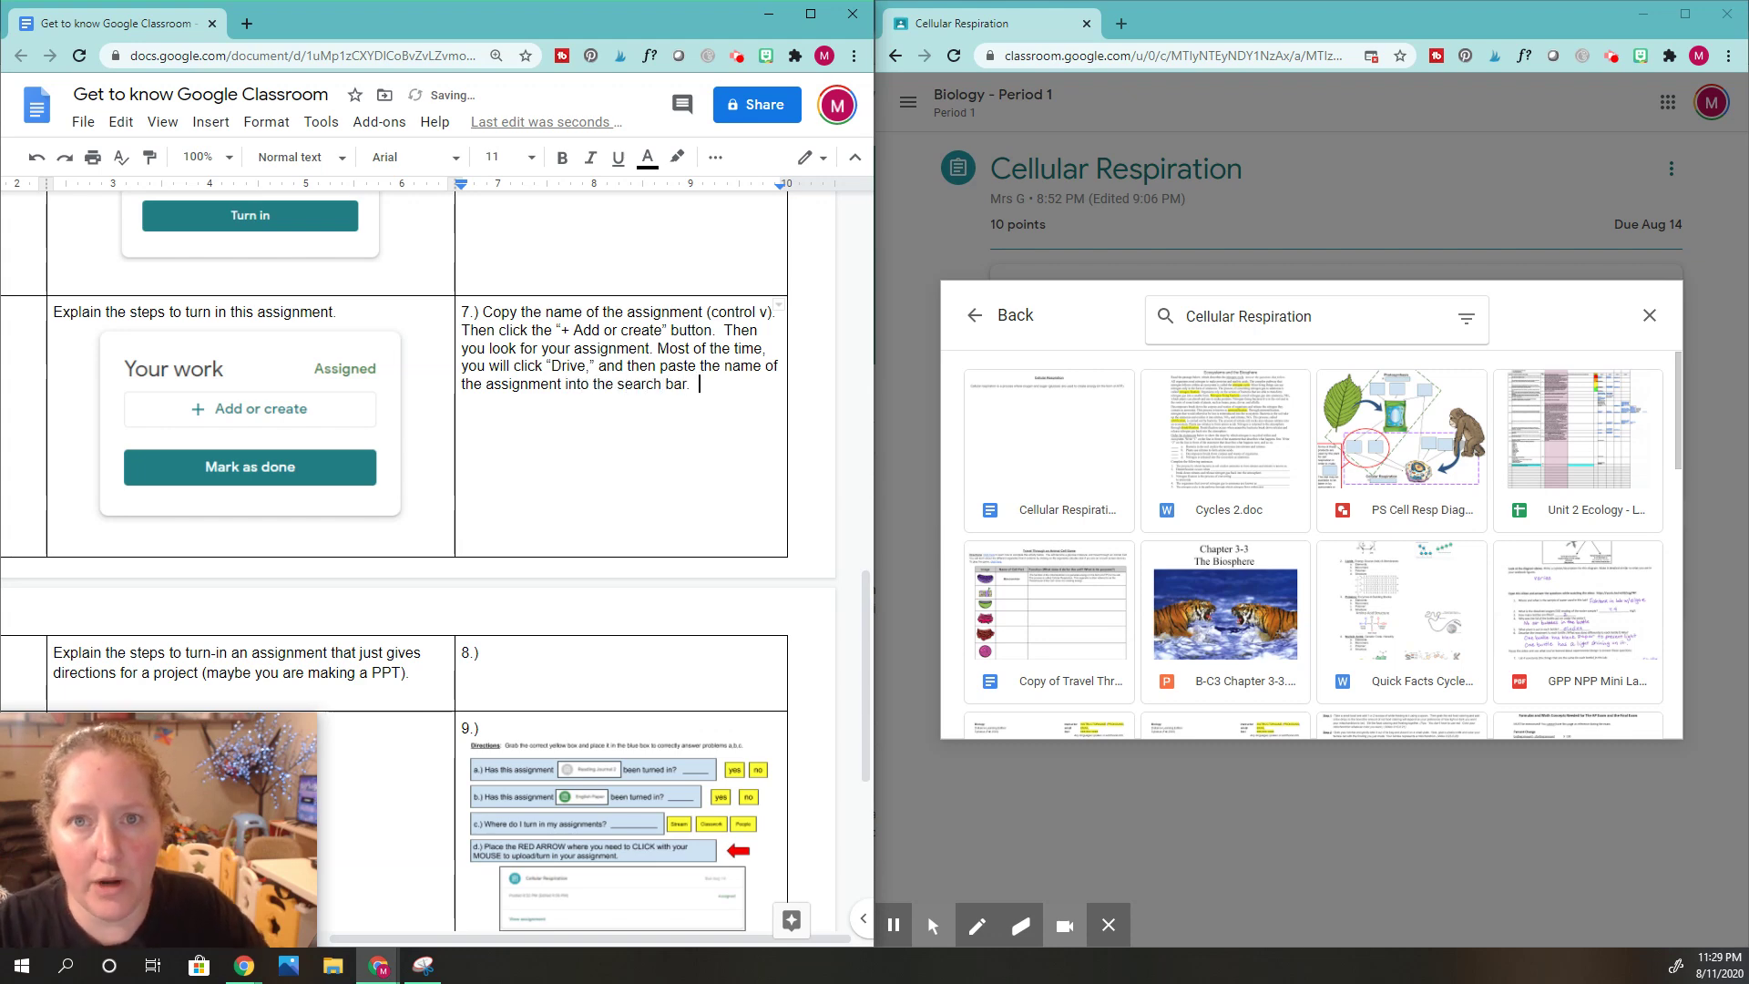
pyautogui.write('Then')
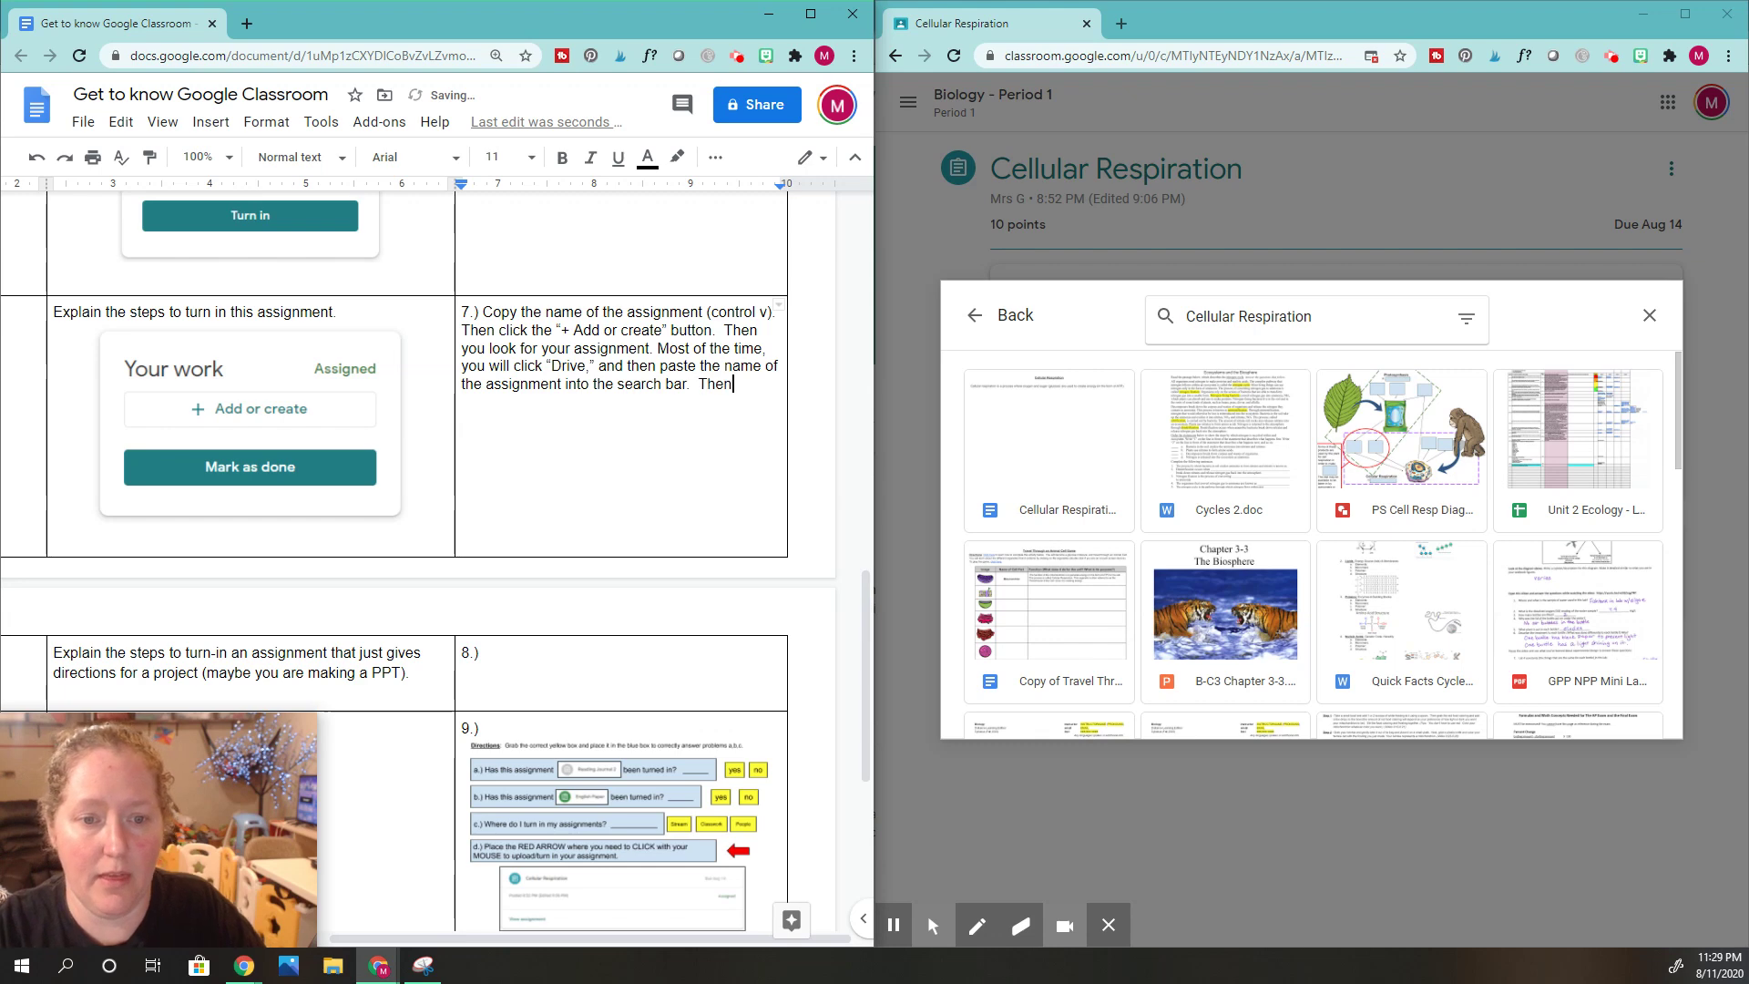
pyautogui.write(' push ent')
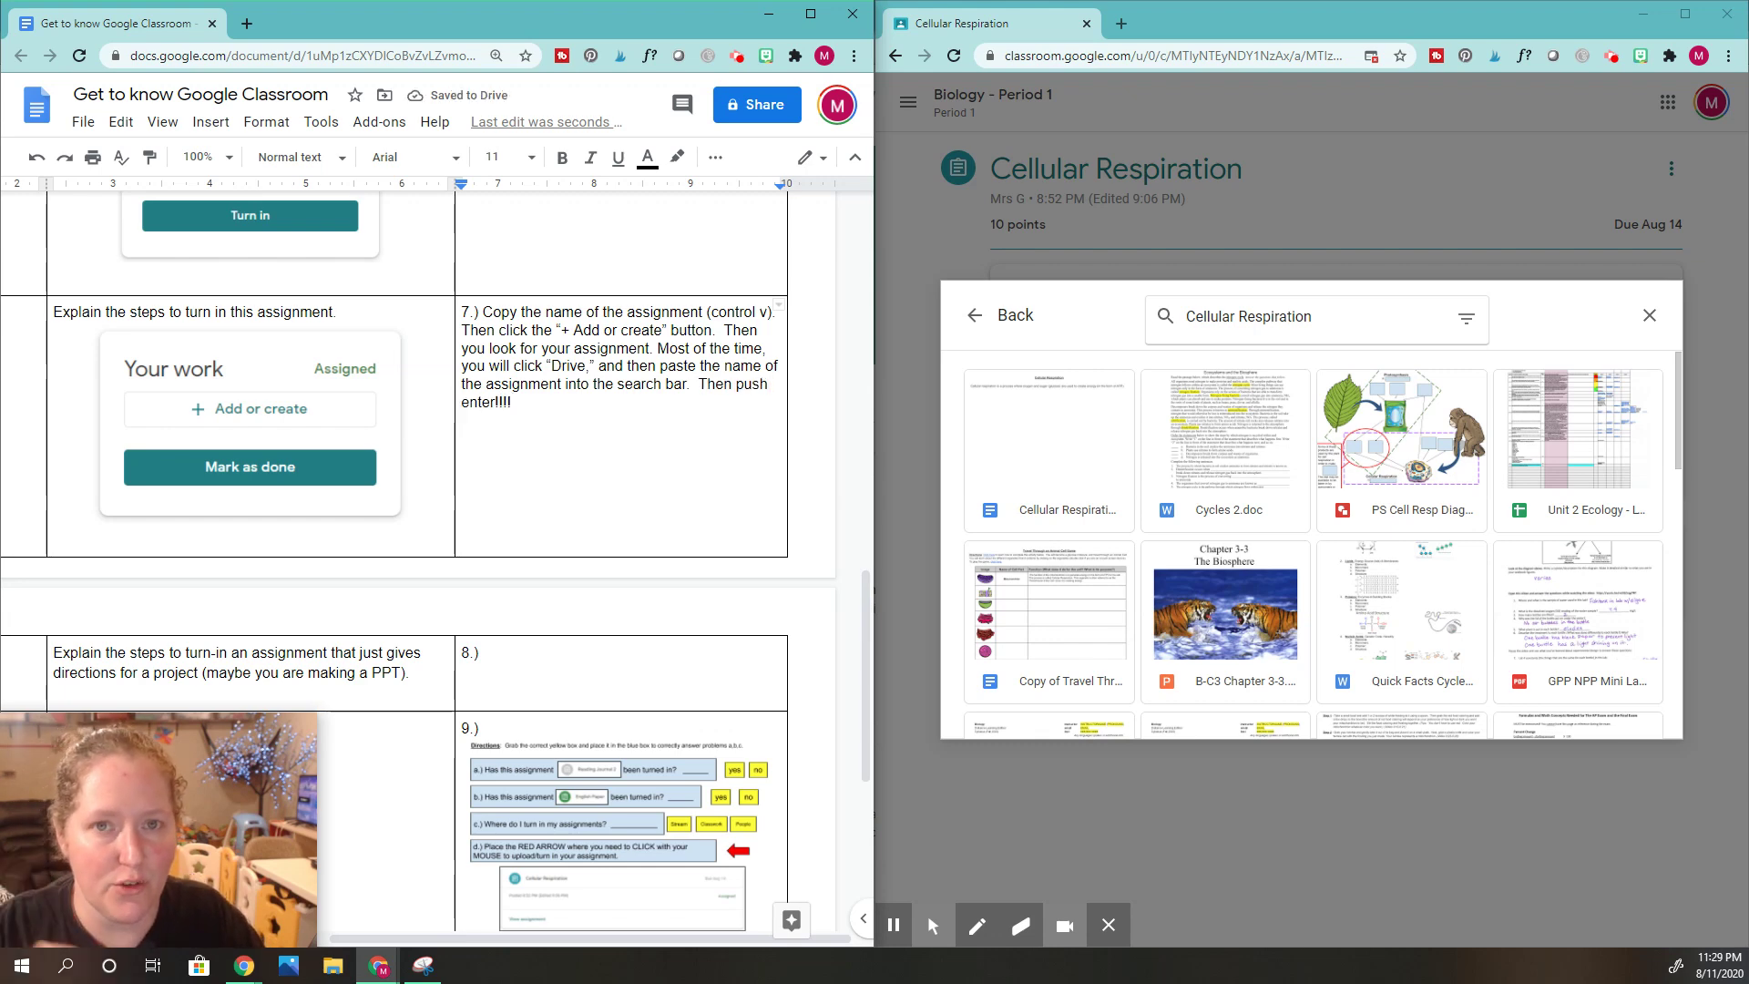
pyautogui.write('er!!!!')
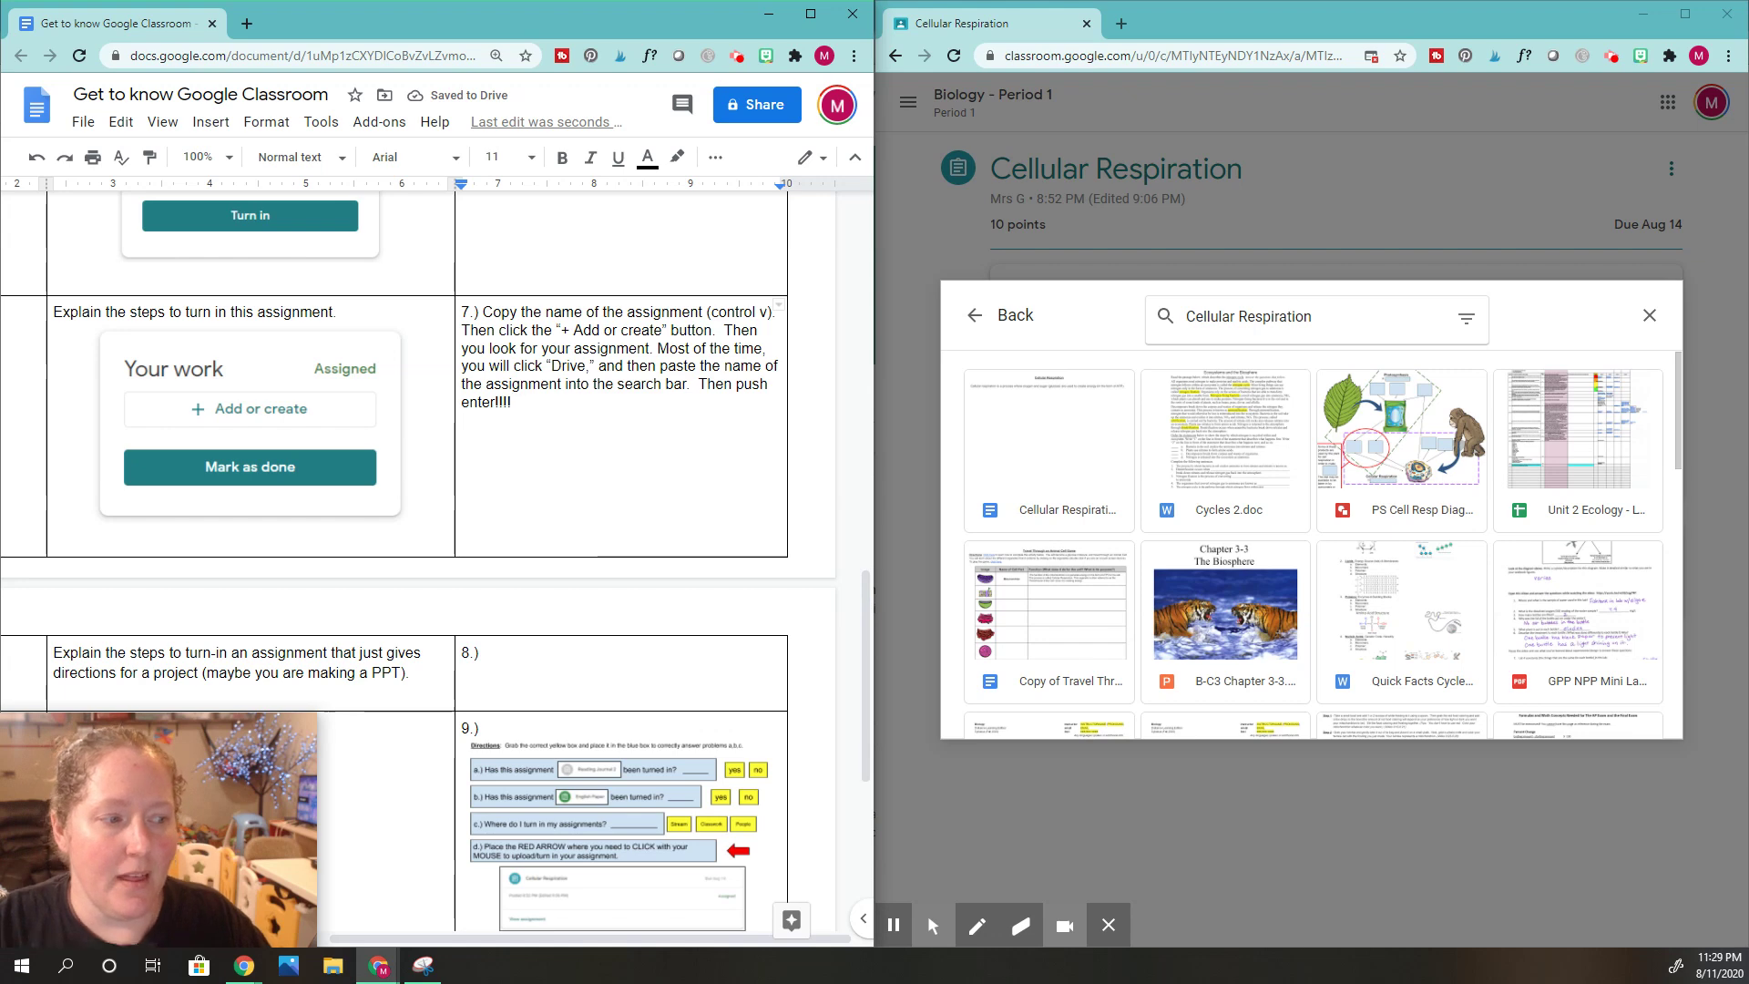
# Step: Continue answer 7 in the worksheet with "The assignment will appear and you will select that assignment"
pyautogui.write(' The assignment')
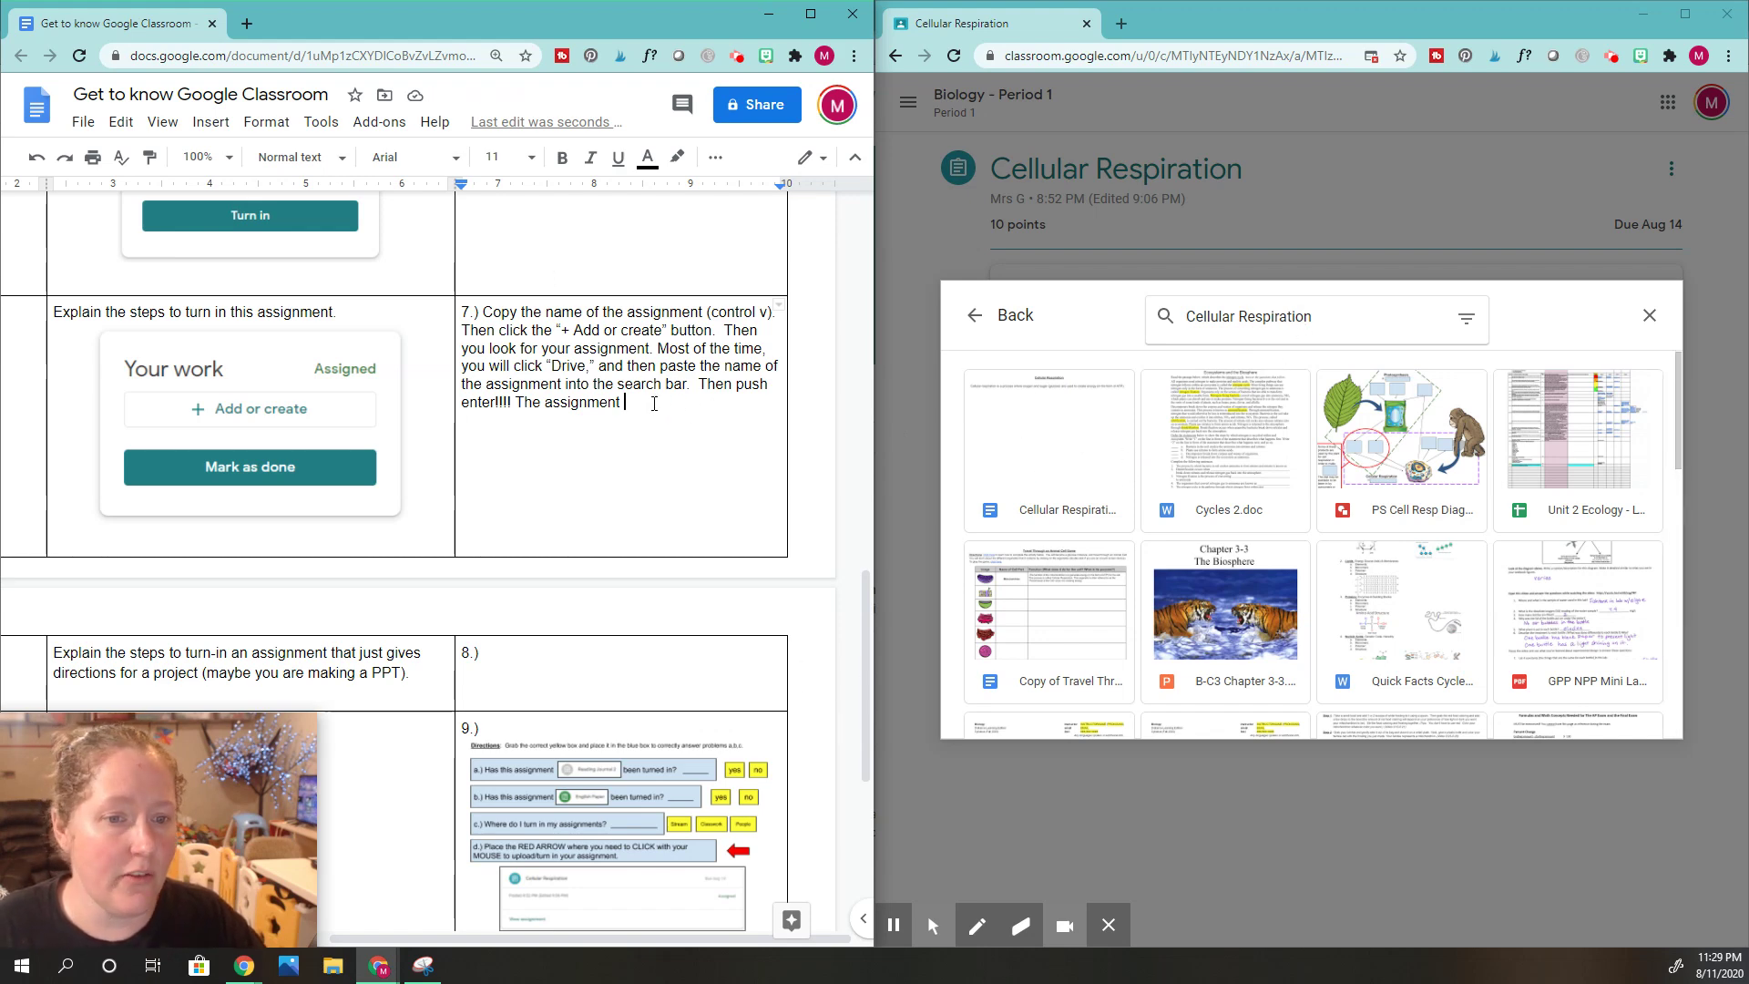
pyautogui.write('will ')
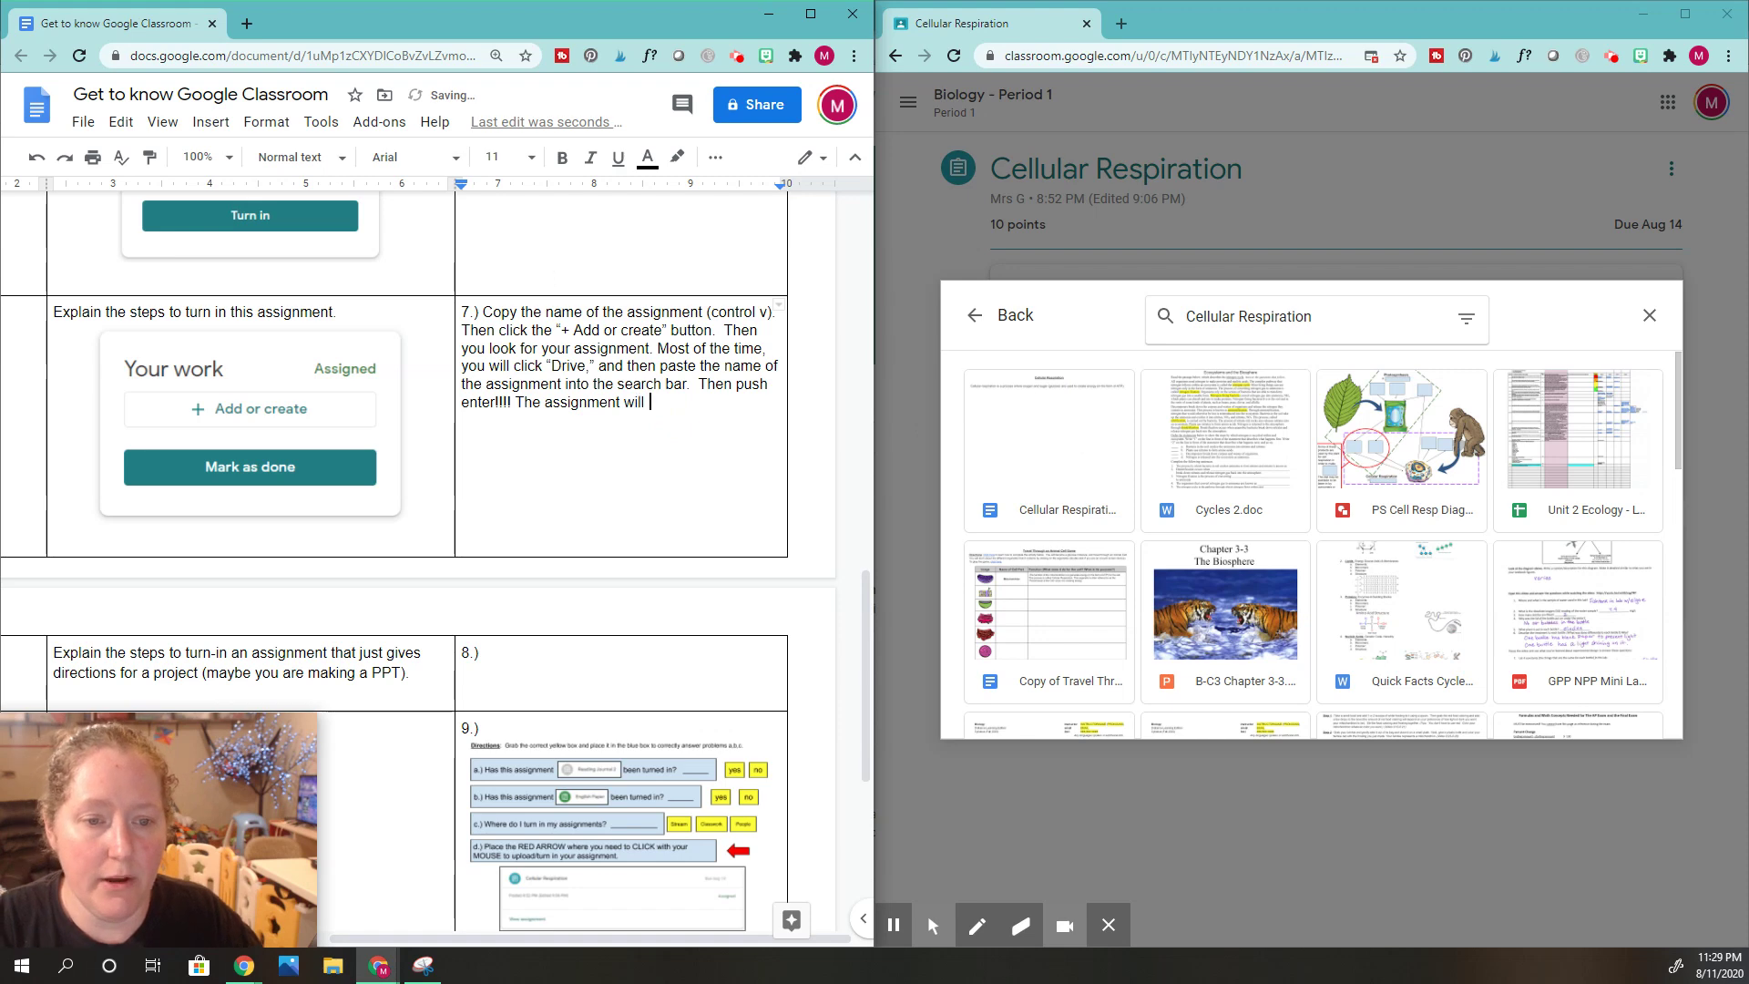
pyautogui.write('appear,')
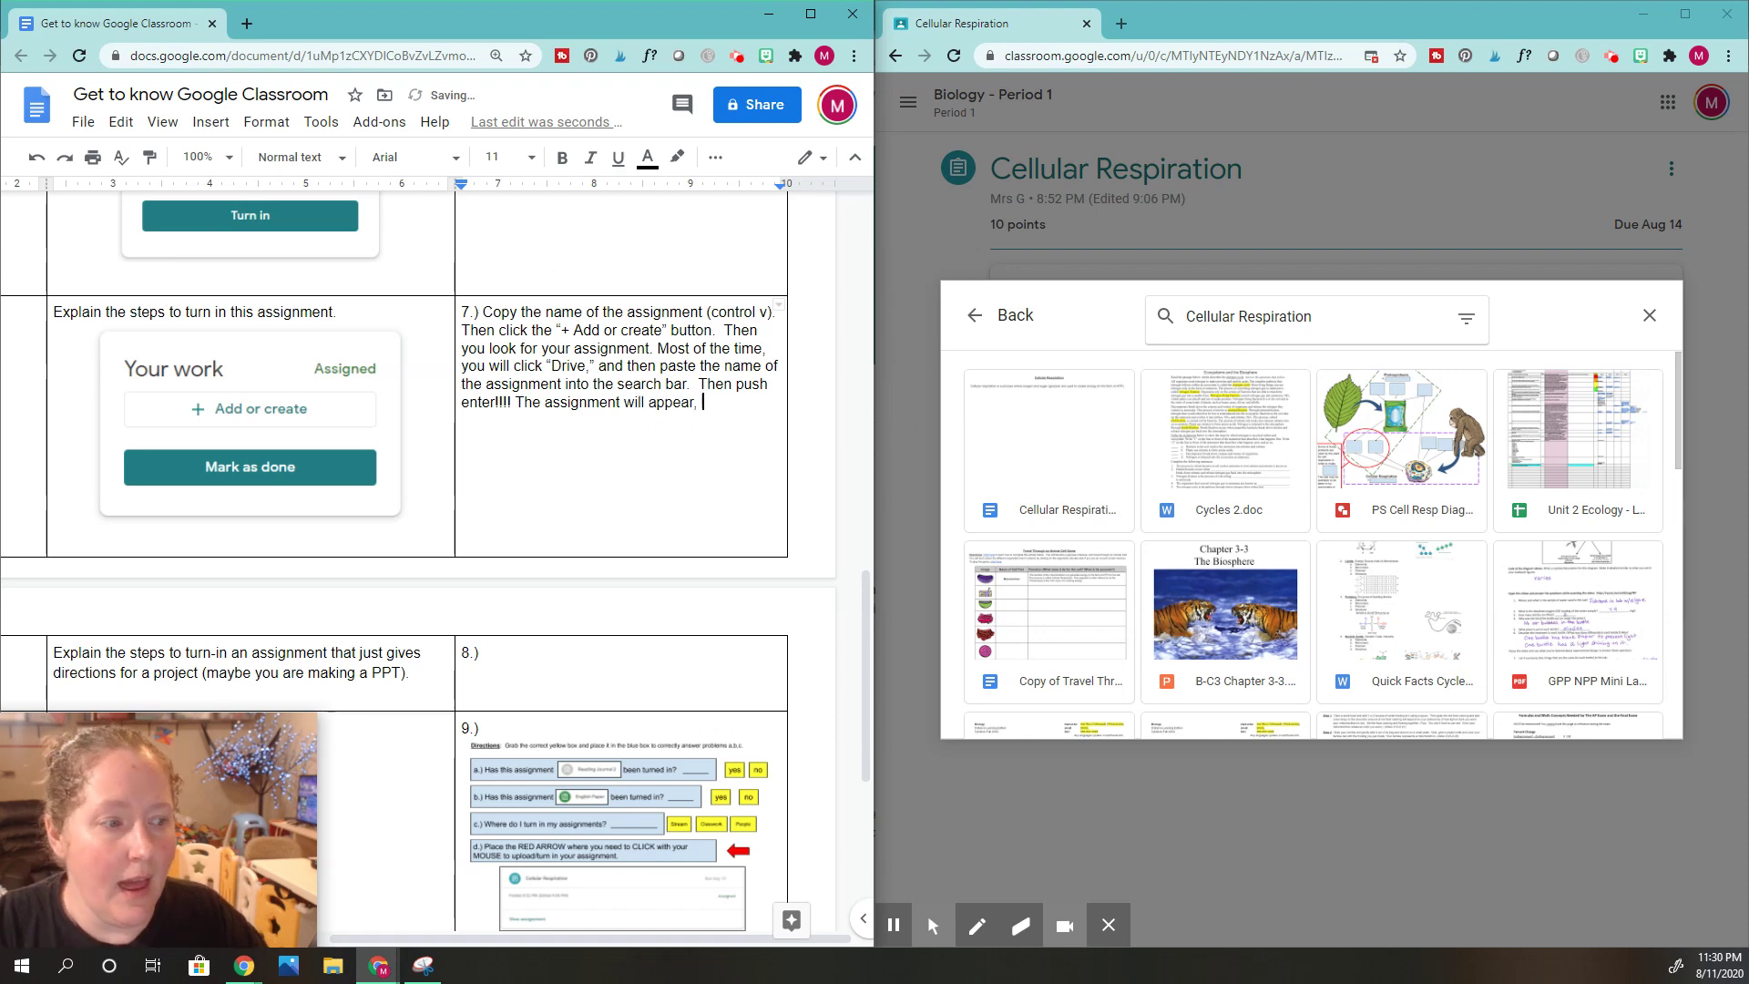
pyautogui.press('BackSpace')
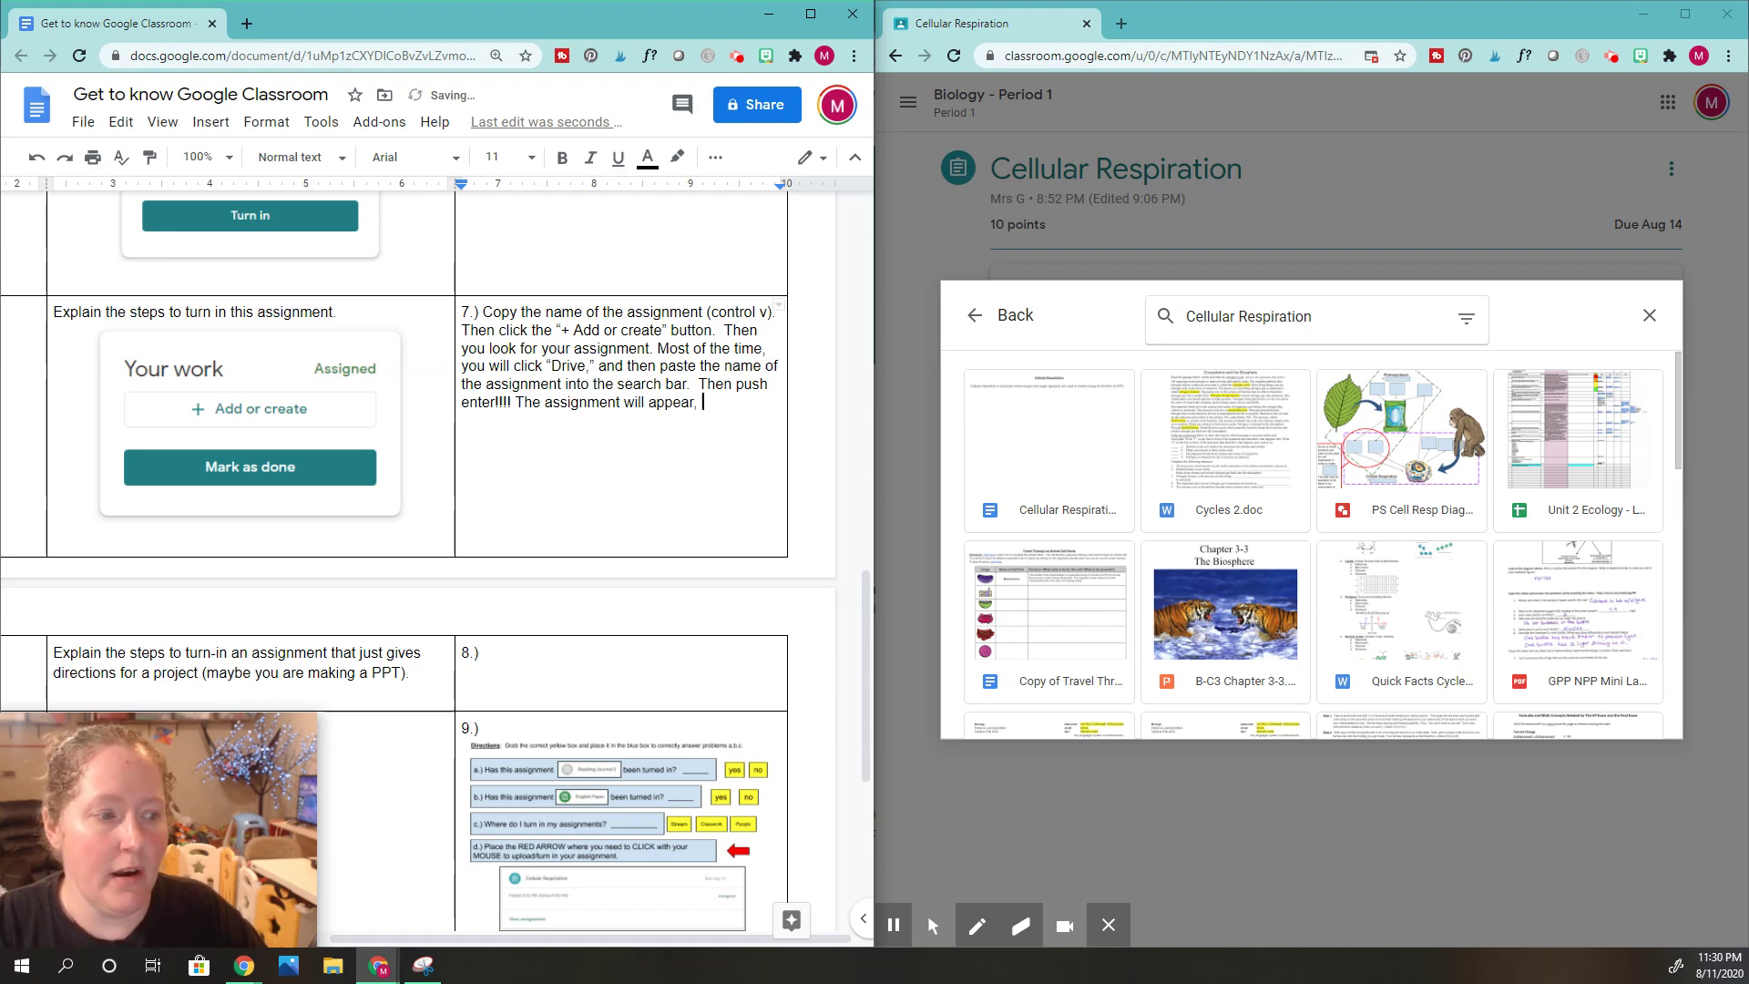
pyautogui.press('BackSpace')
pyautogui.press('BackSpace')
pyautogui.press('BackSpace')
pyautogui.press('BackSpace')
pyautogui.press('BackSpace')
pyautogui.press('BackSpace')
pyautogui.press('BackSpace')
pyautogui.press('BackSpace')
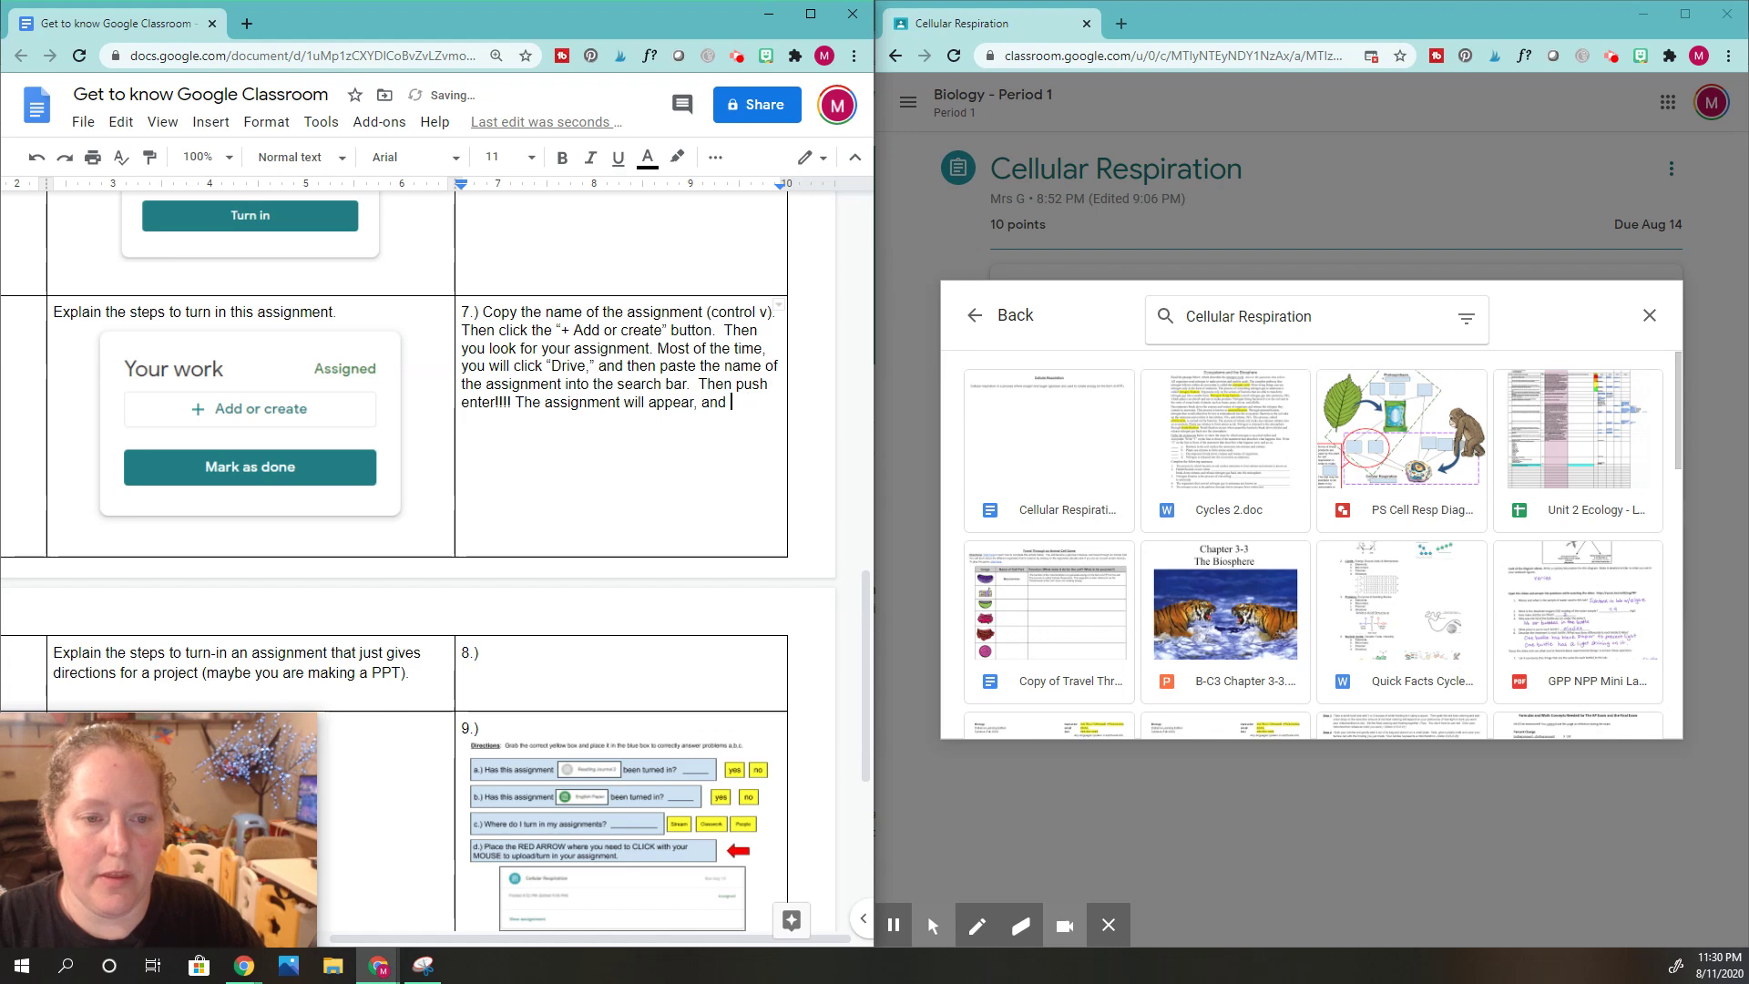
pyautogui.write('and you w')
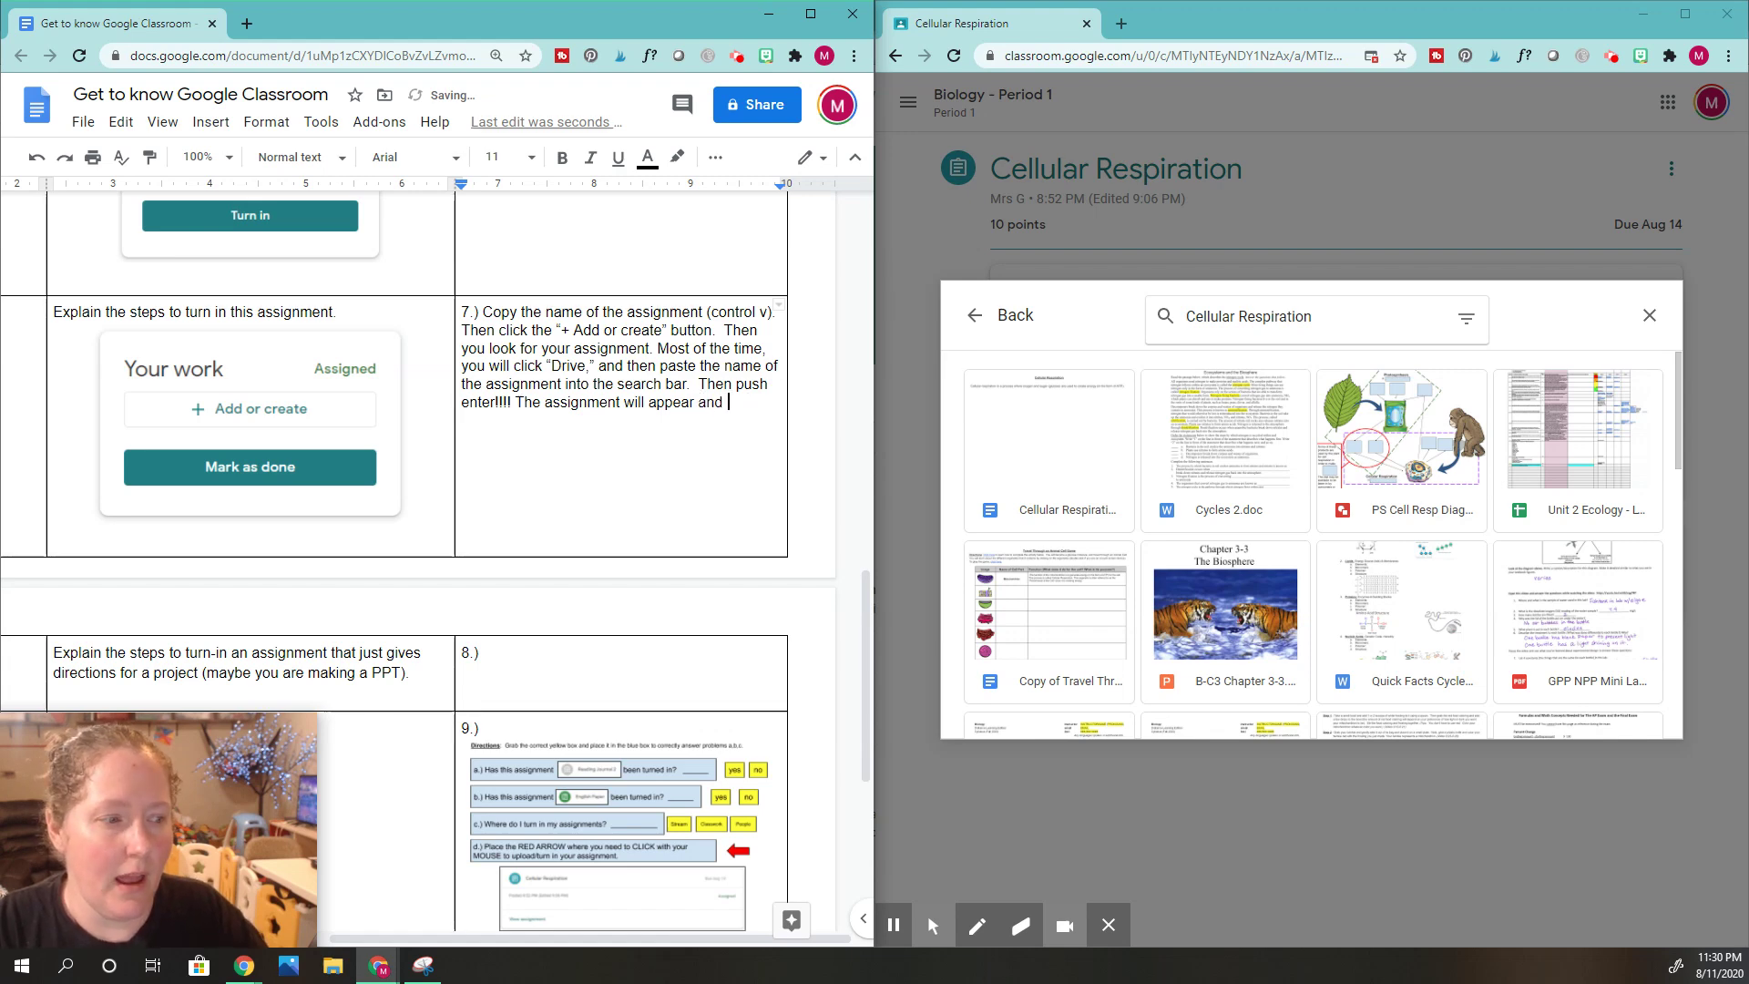
pyautogui.write('ill select ')
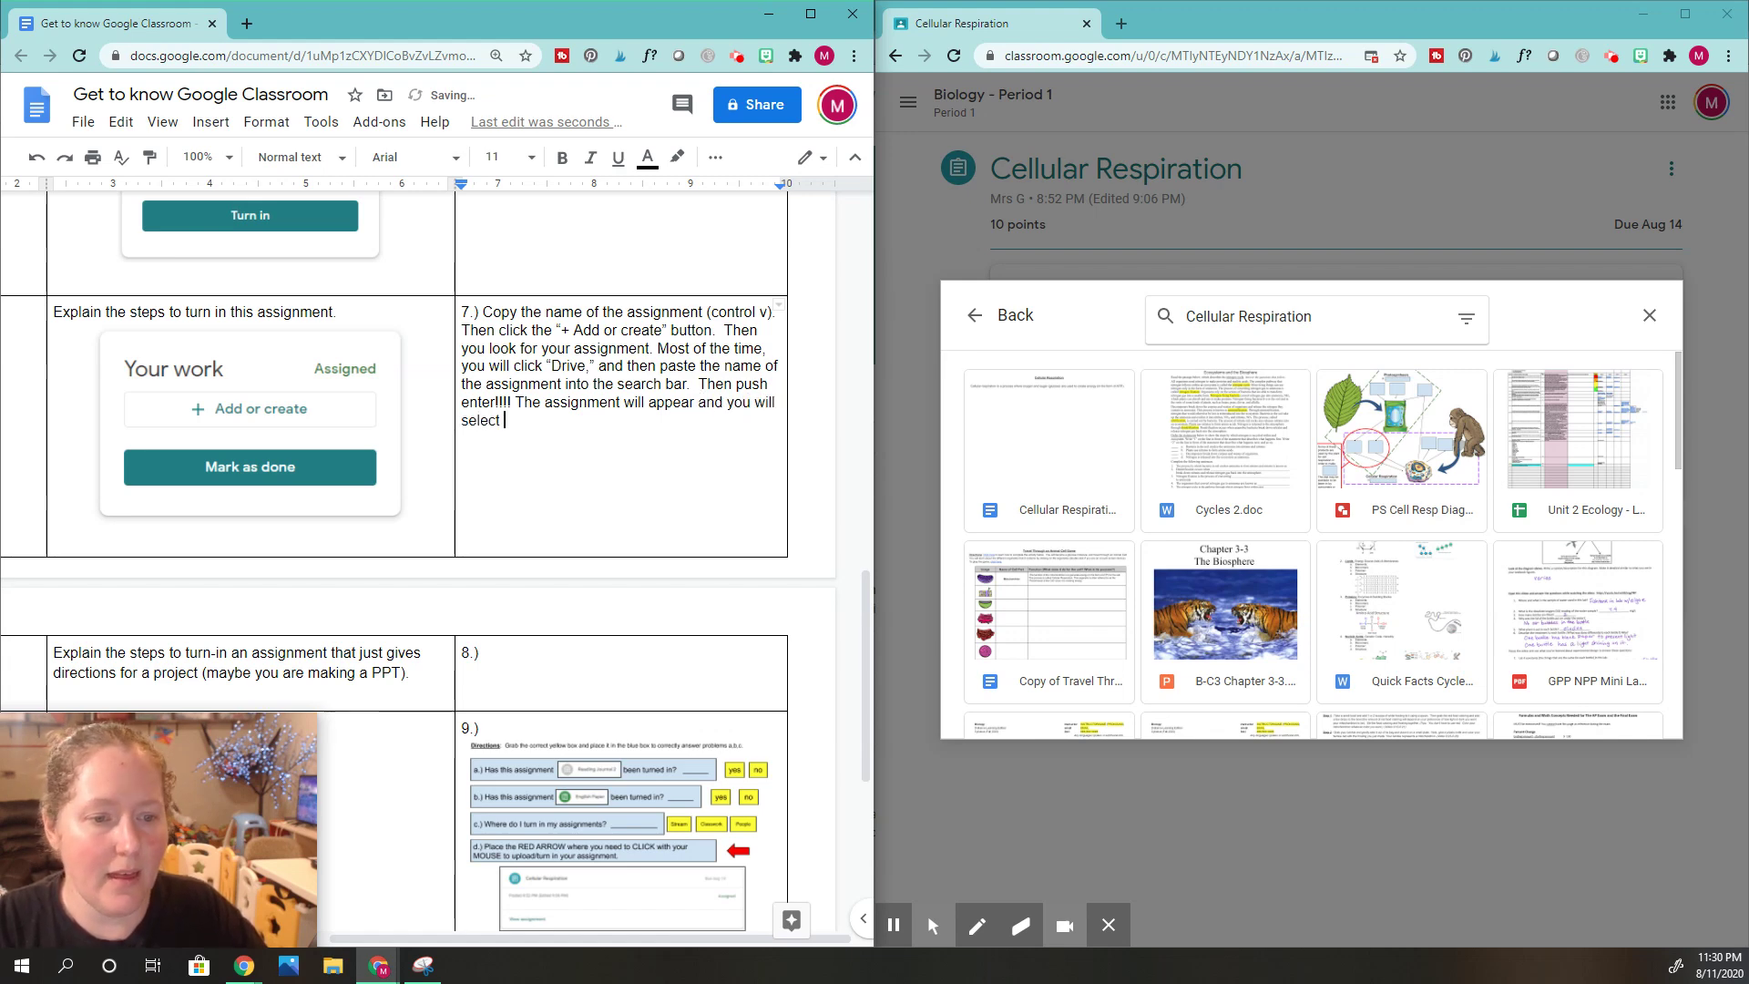
pyautogui.write('that assignmen')
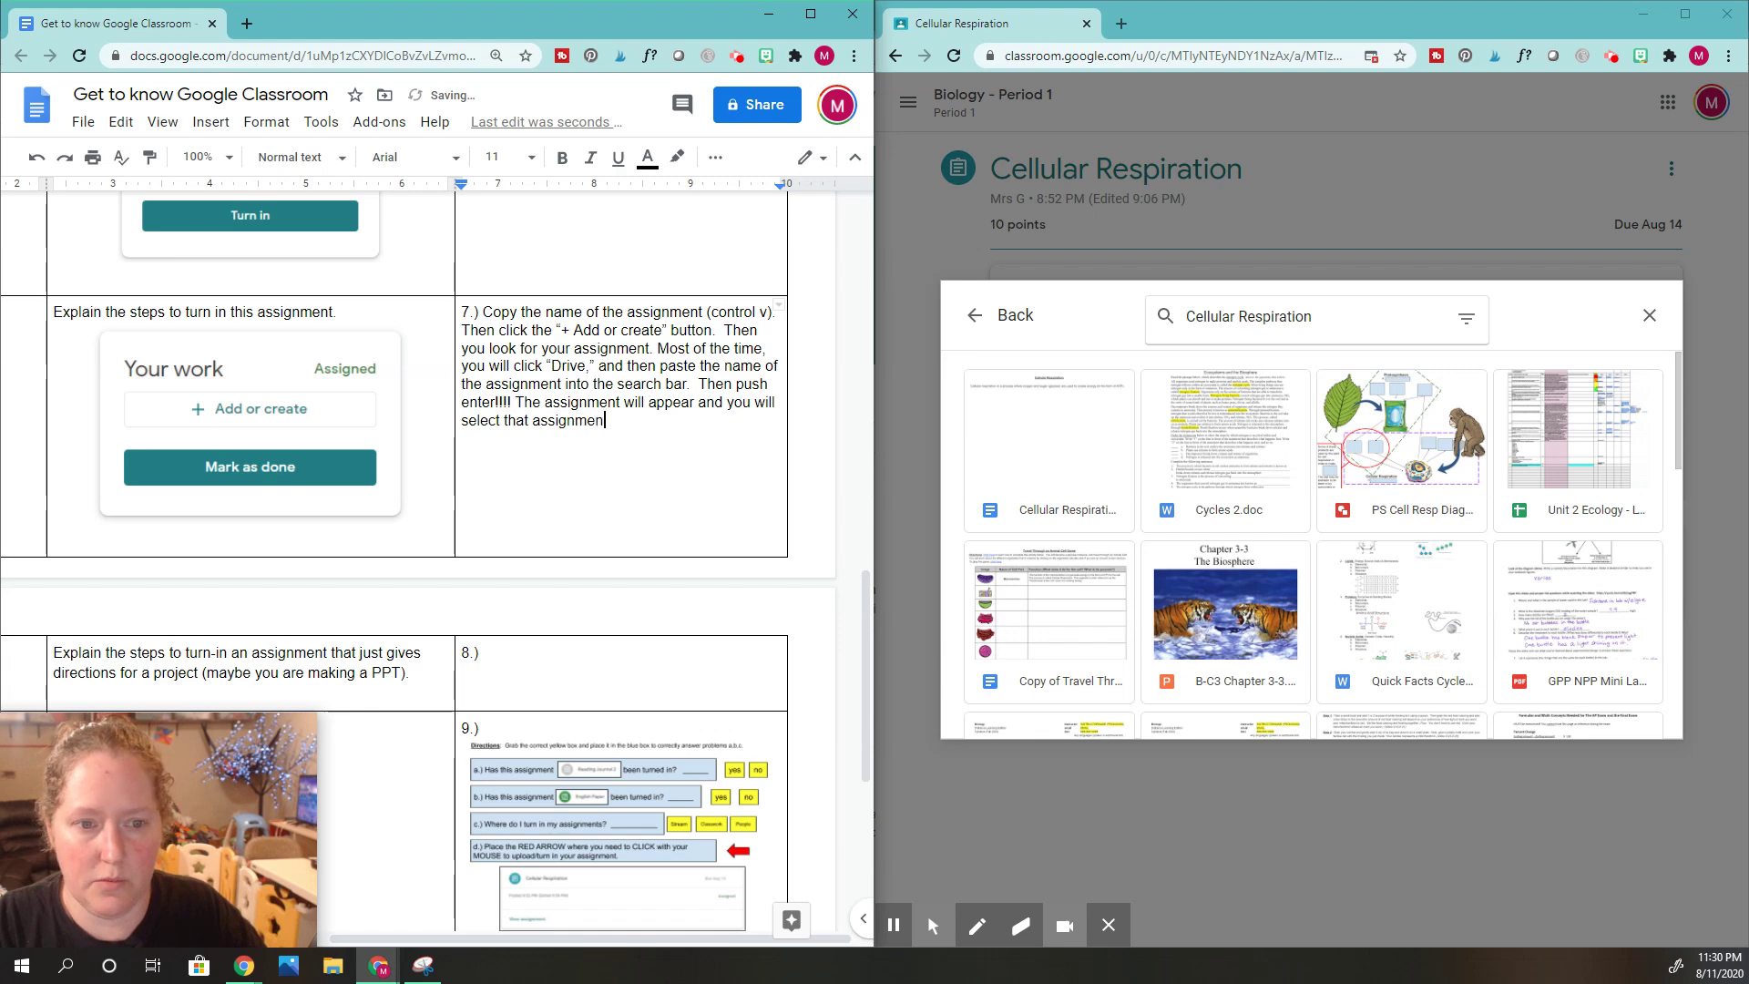
pyautogui.write('t')
# Step: Select the Cellular Respiration document in the Drive results and extend answer 7 with ", and then click INSERT."
pyautogui.click(1064, 455)
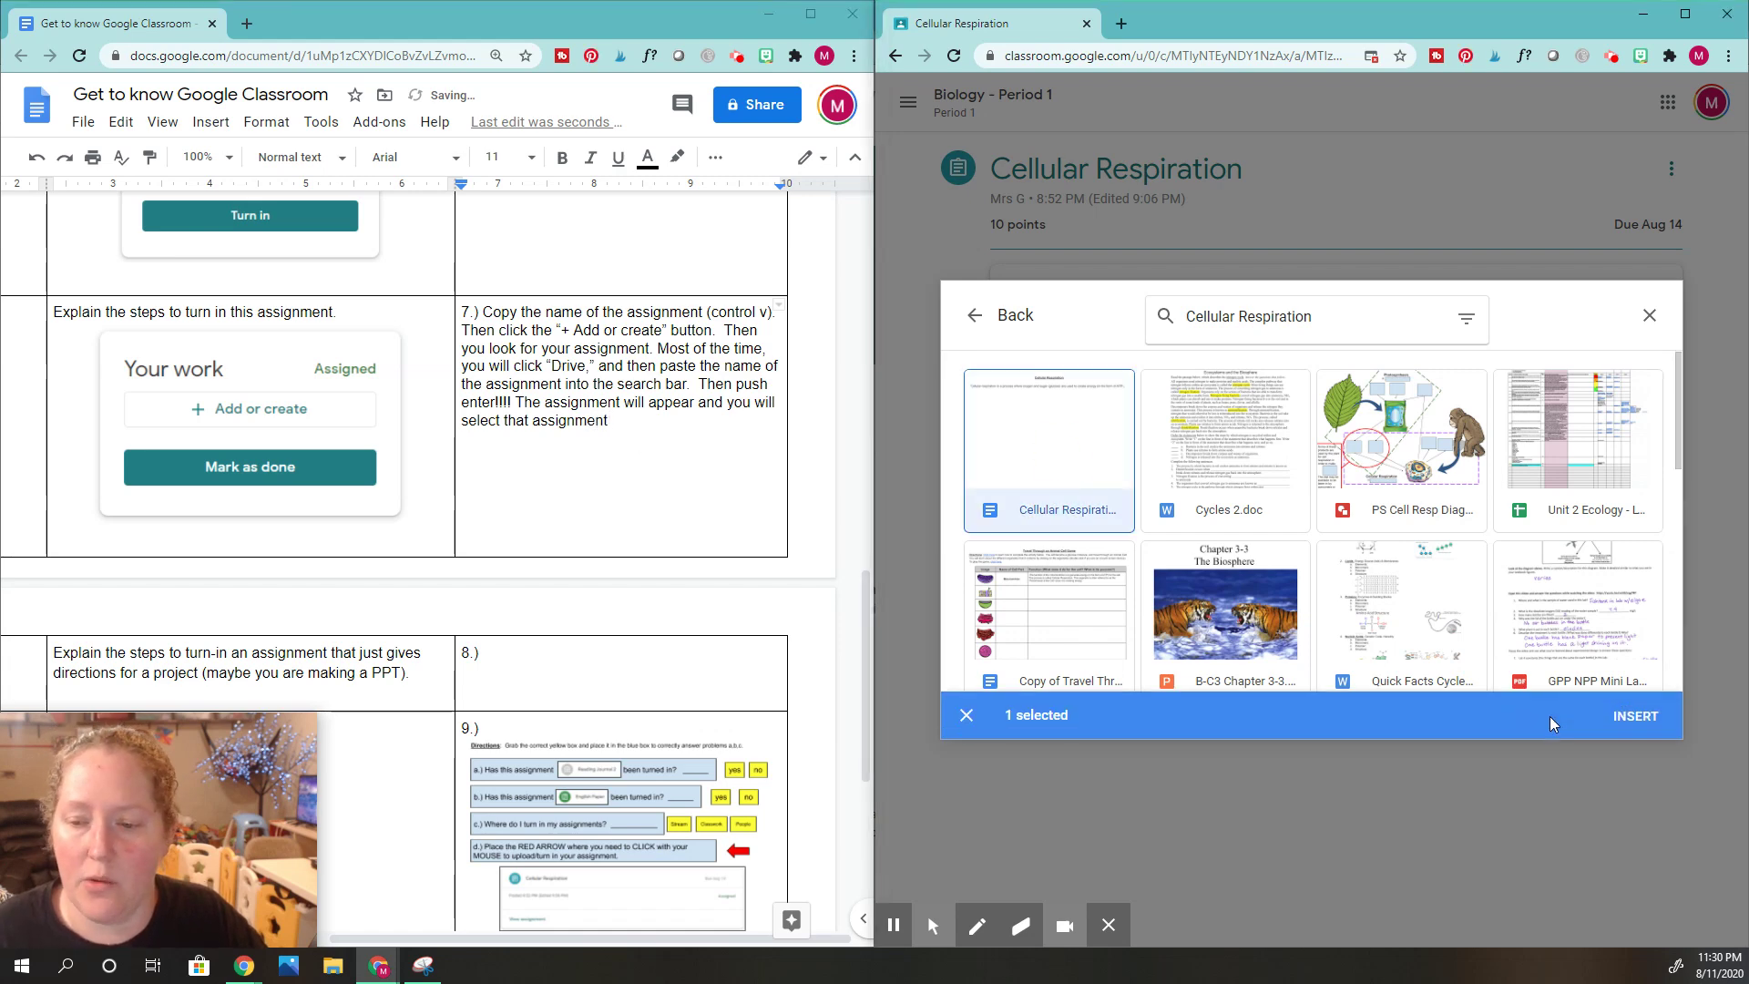
pyautogui.doubleClick(619, 423)
pyautogui.write(', a')
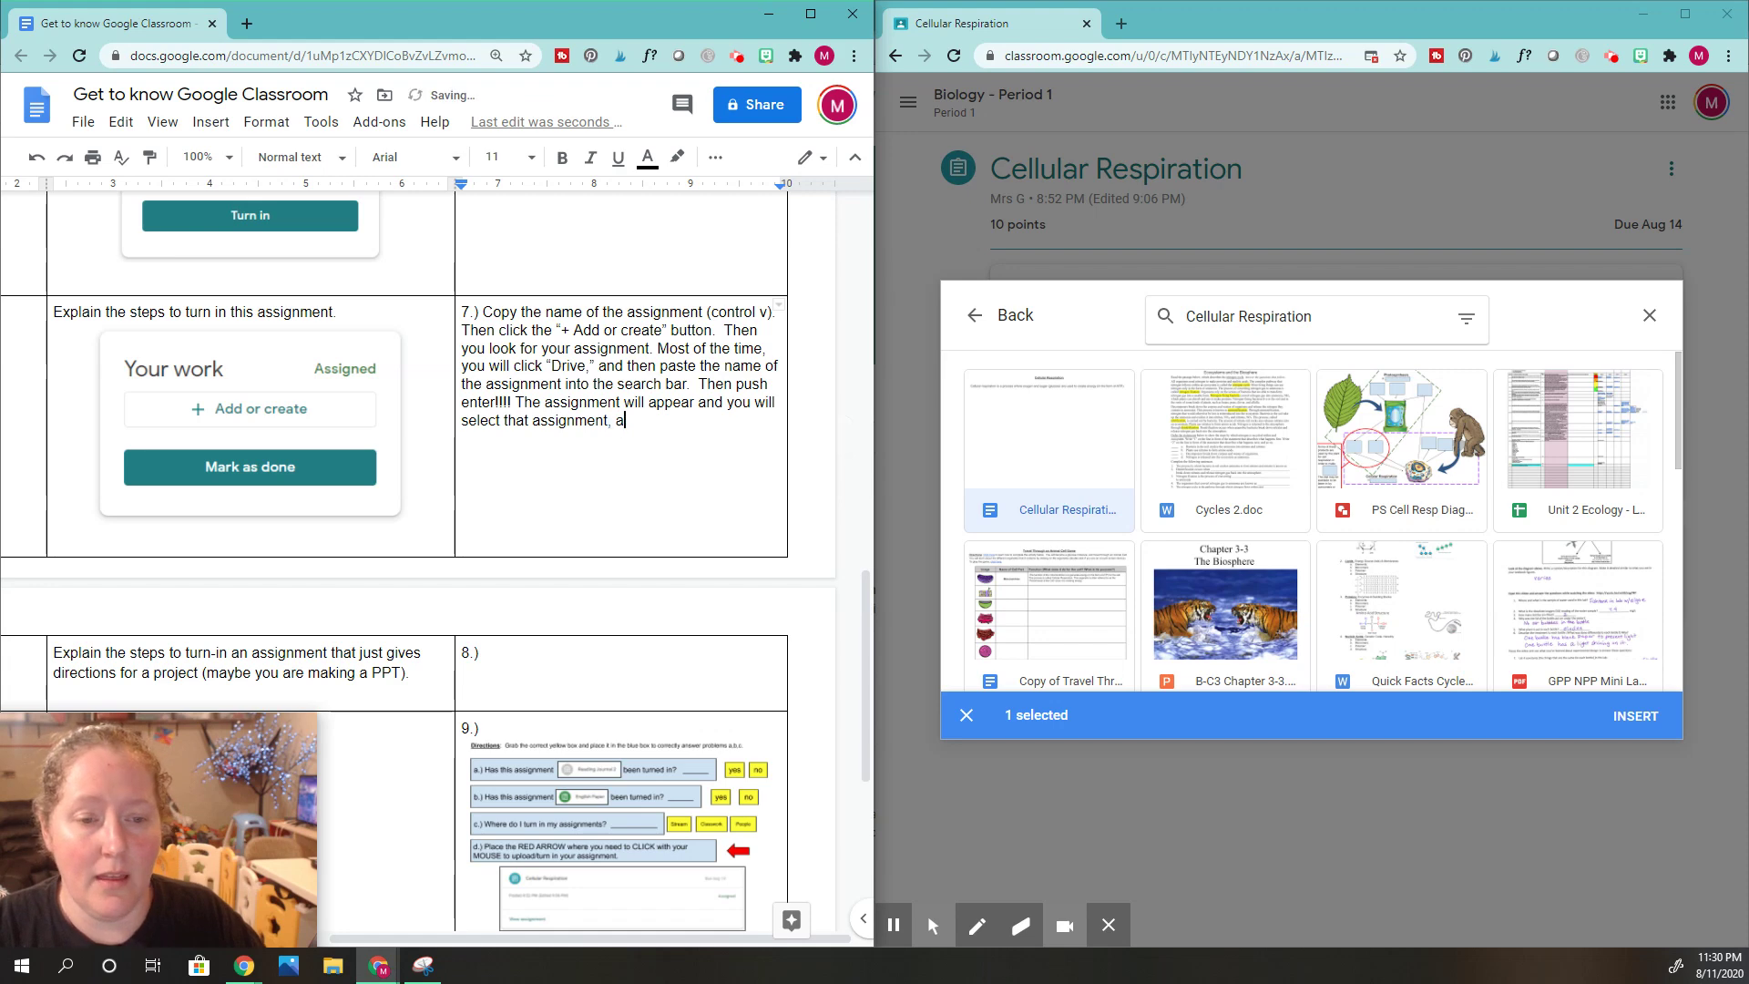
pyautogui.write('nd then click')
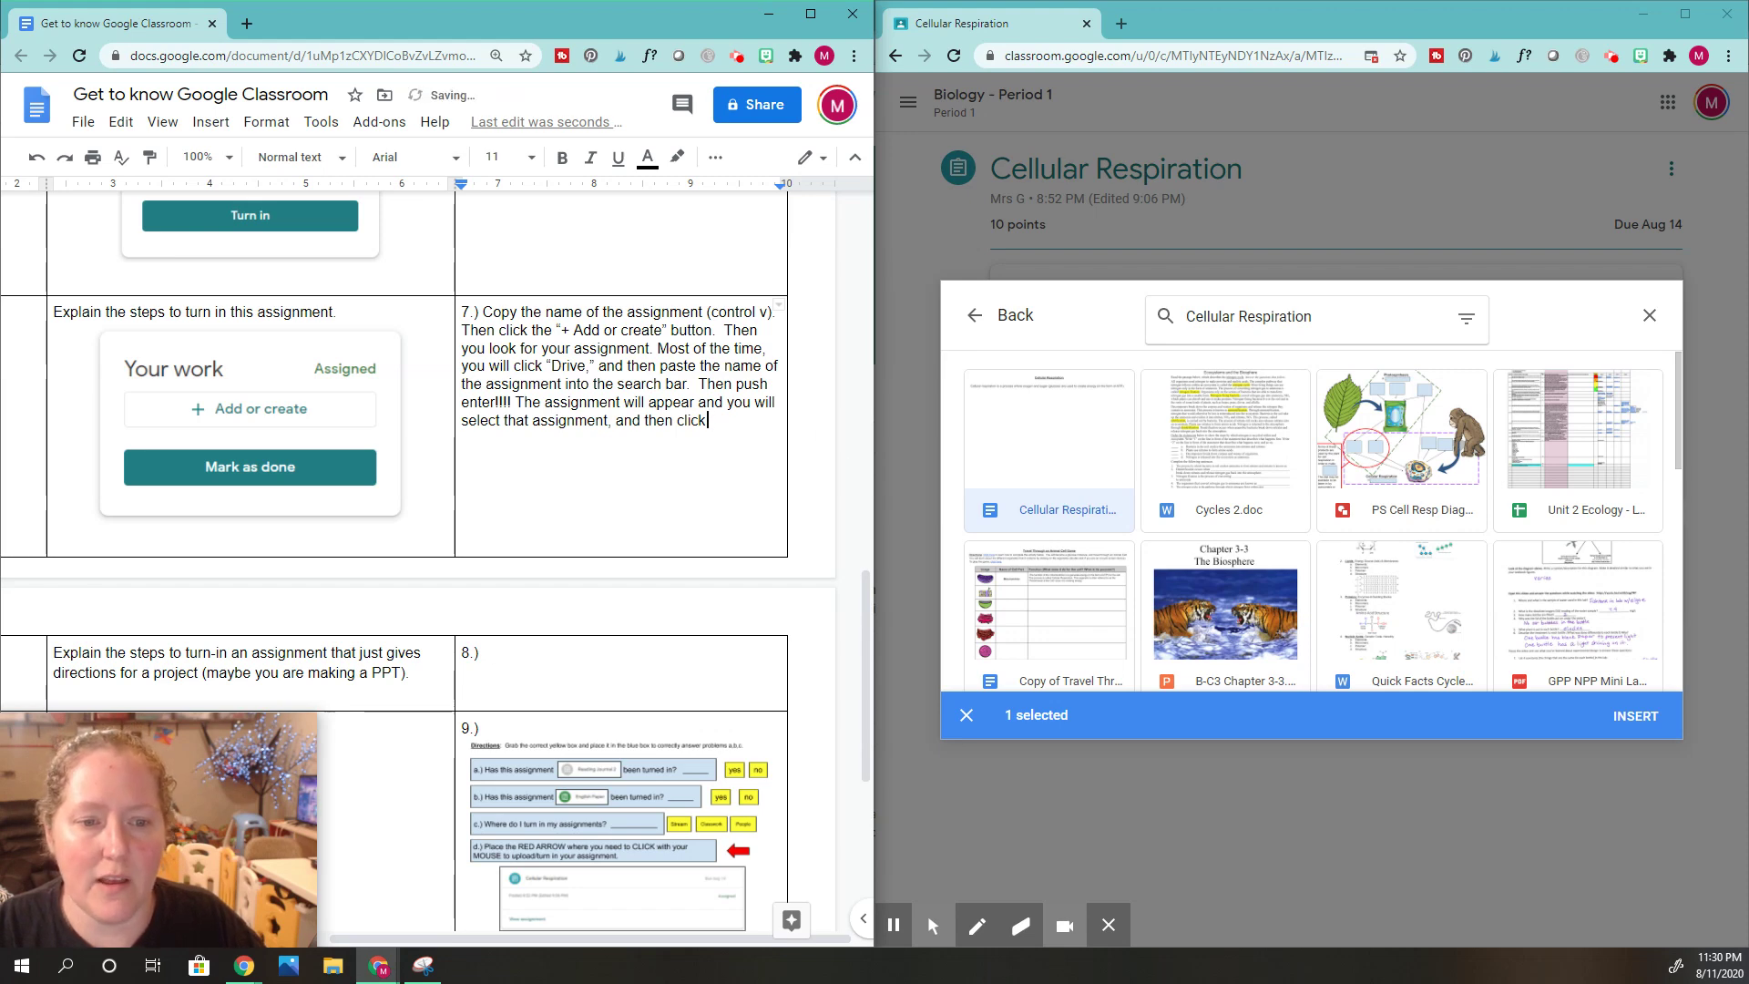
pyautogui.write('I')
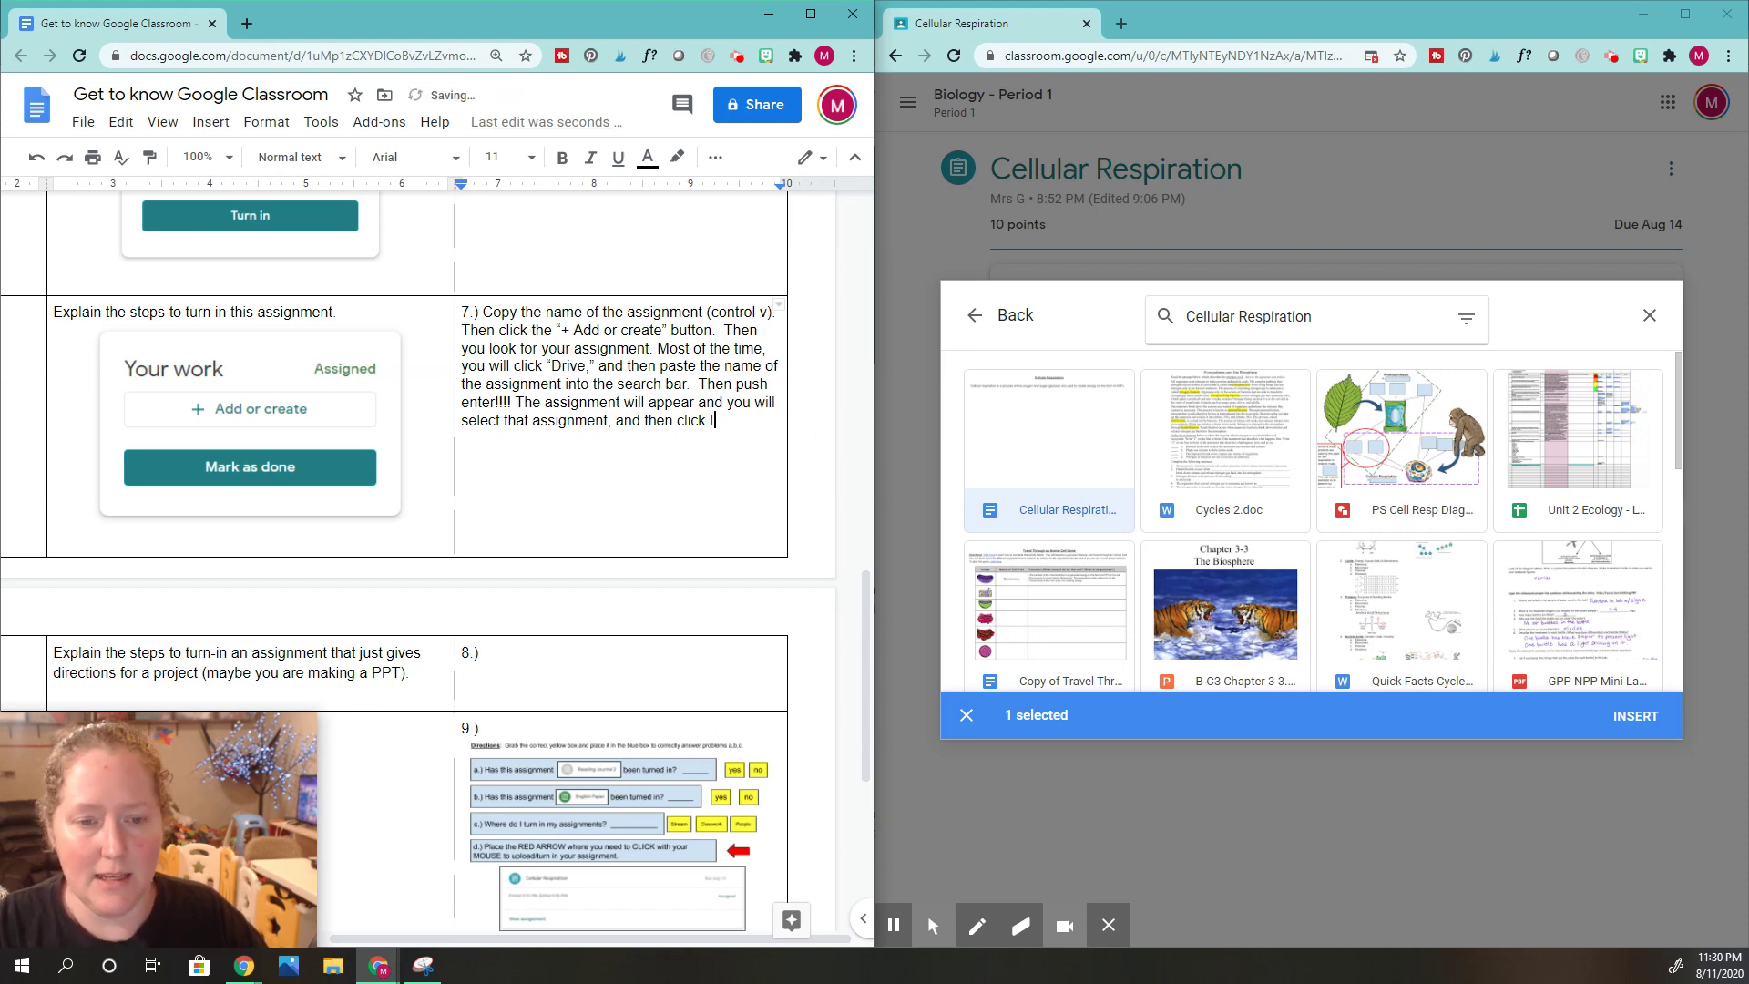
pyautogui.write('NSERT.')
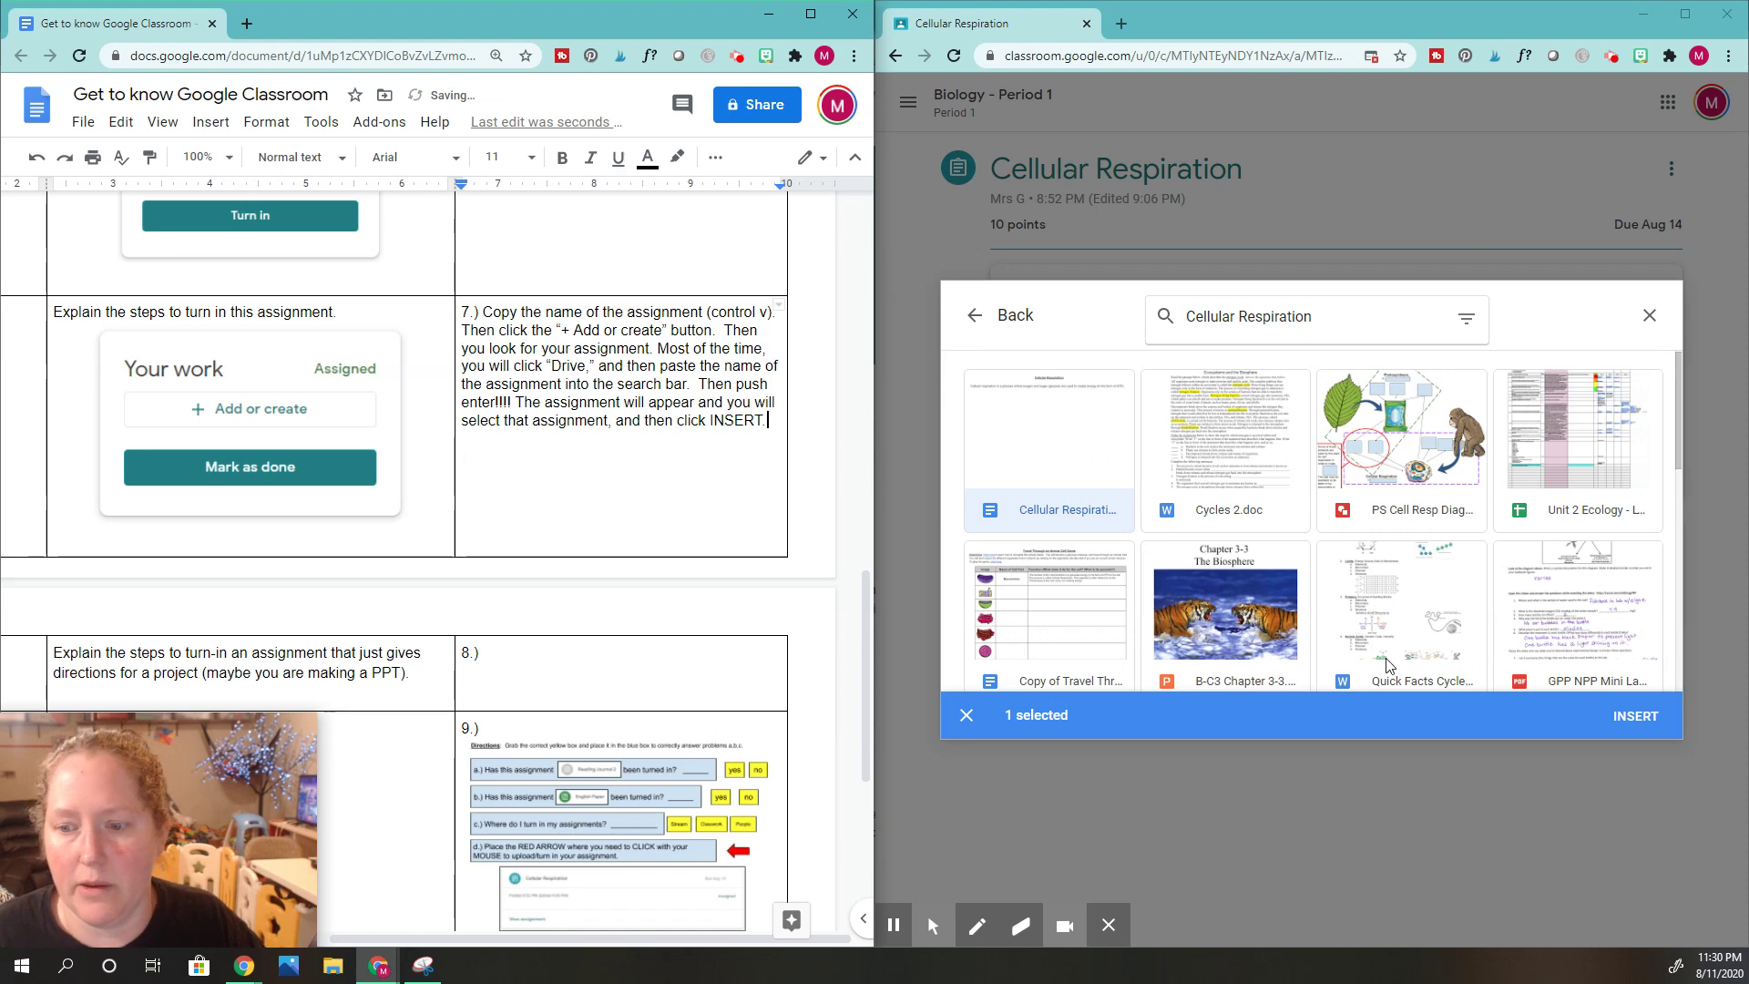
# Step: Insert the selected Cellular Respiration document into the assignment and restore the Classroom window to its wider floating size
pyautogui.click(1635, 715)
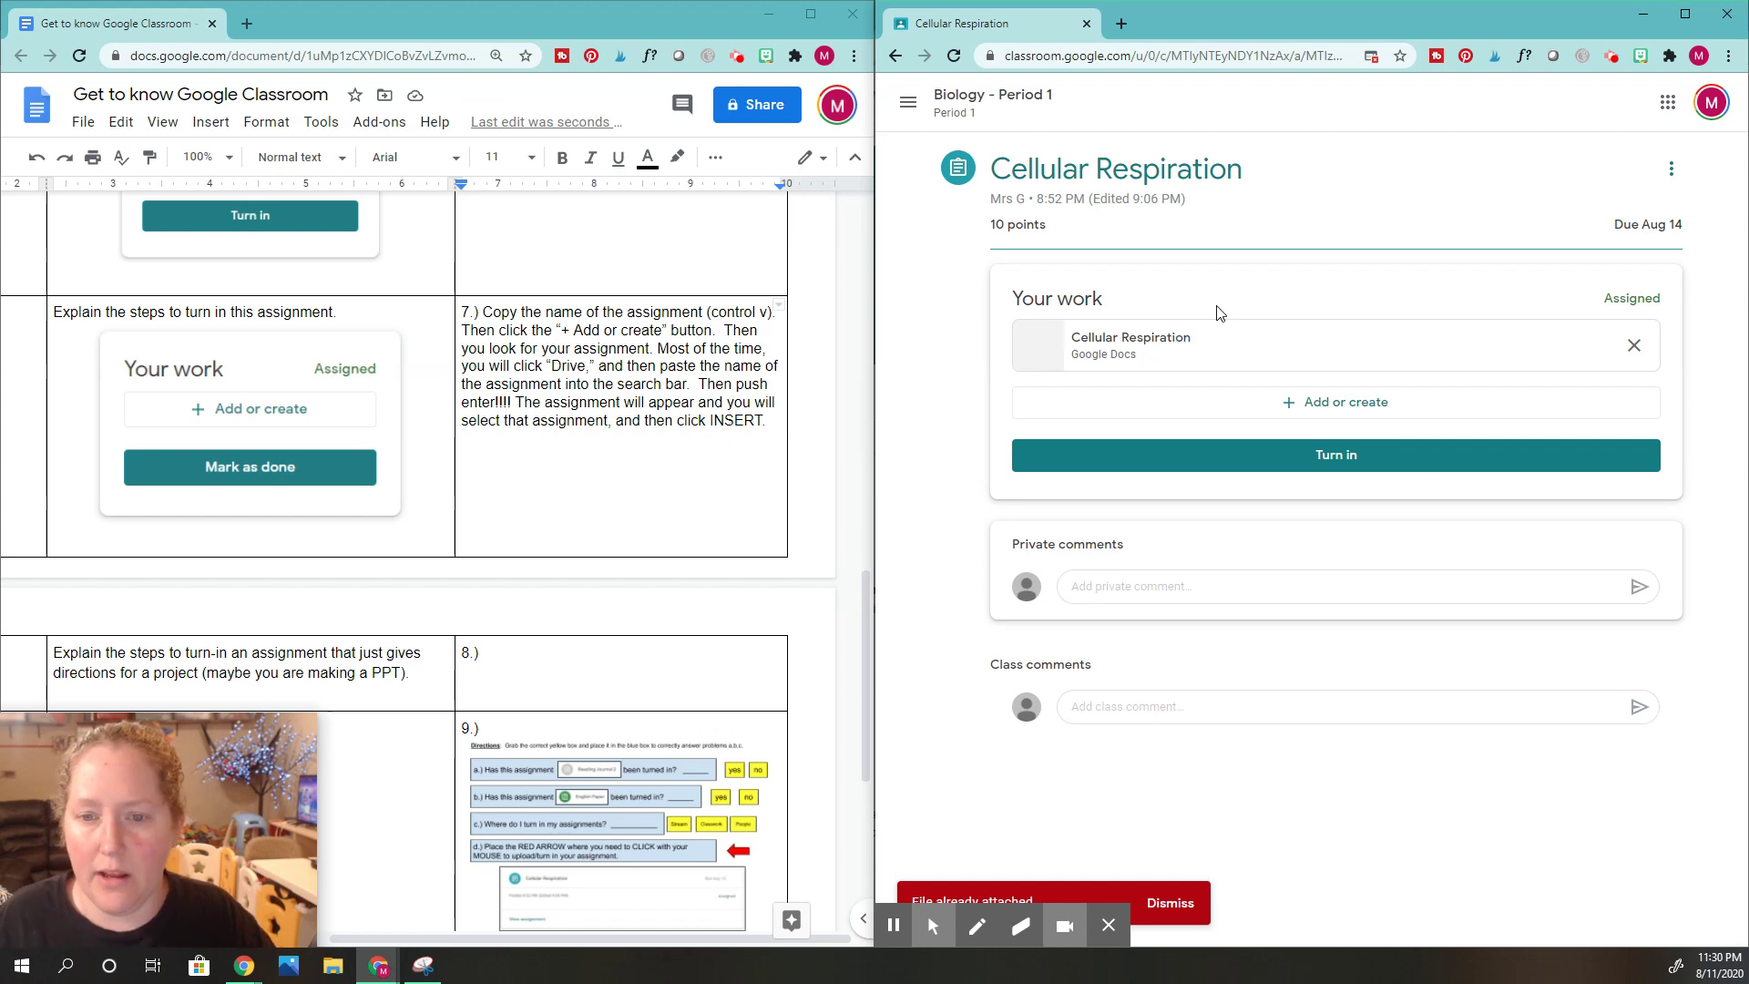
pyautogui.doubleClick(1433, 20)
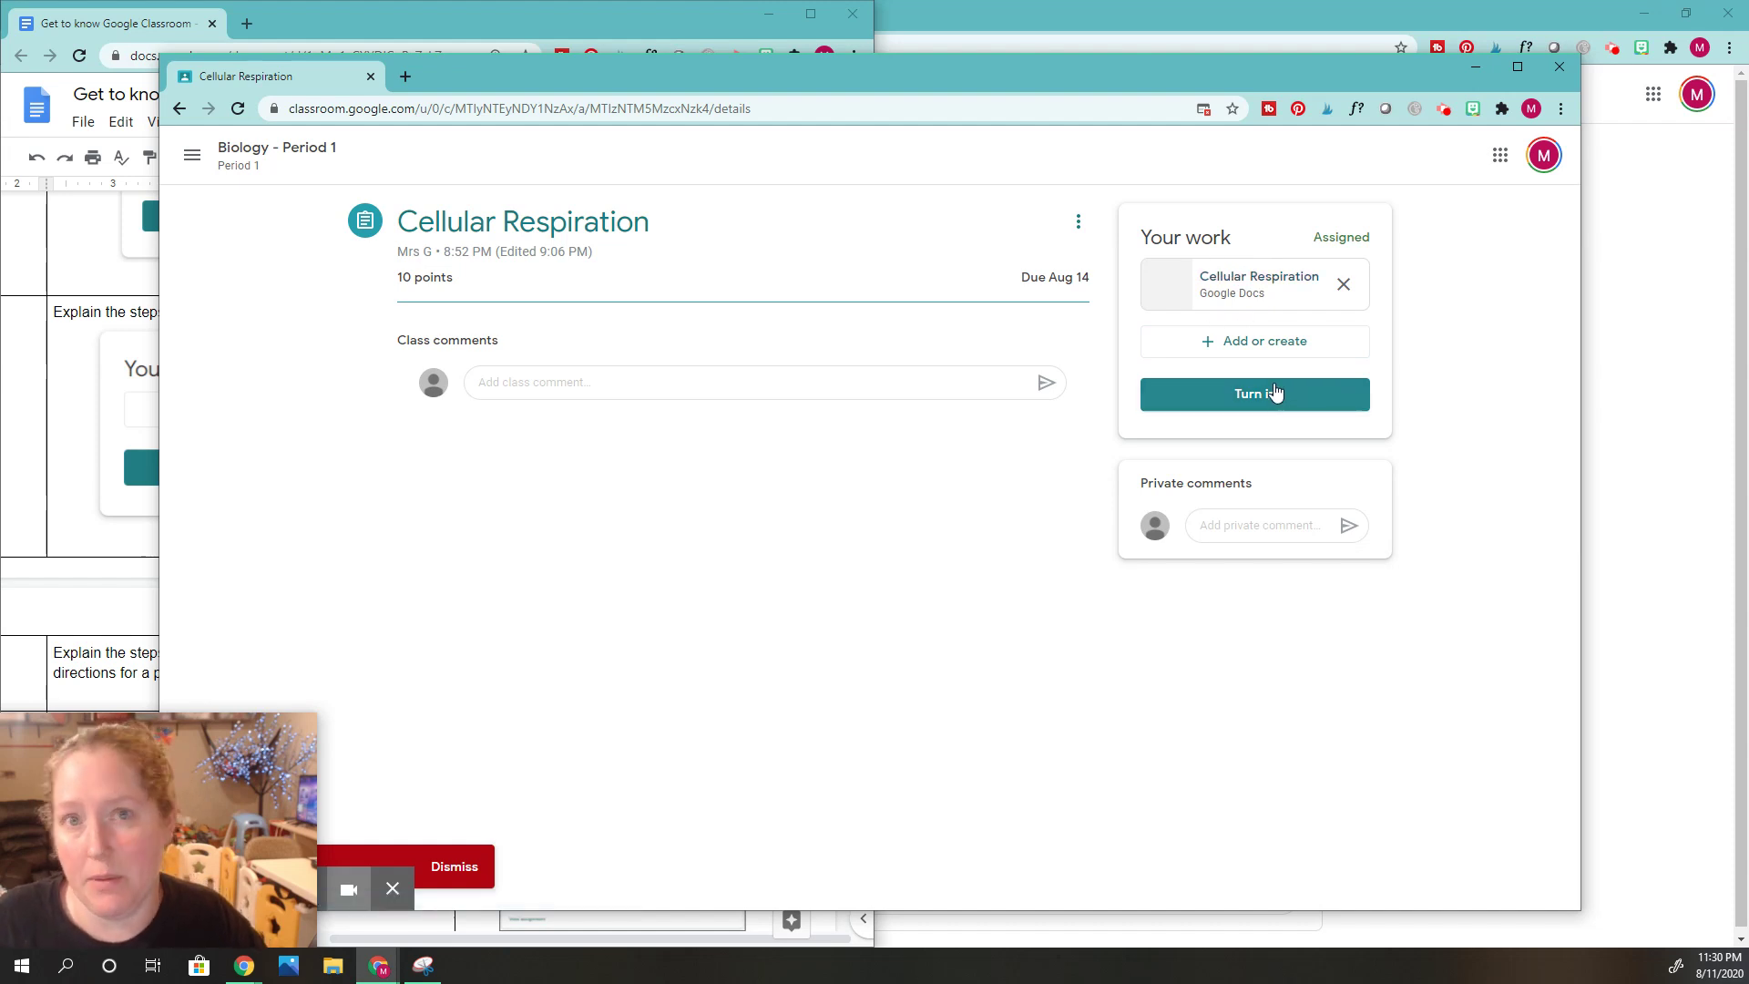
# Step: Open the attached Cellular Respiration document to check its contents, close it and return to the worksheet
pyautogui.click(1263, 293)
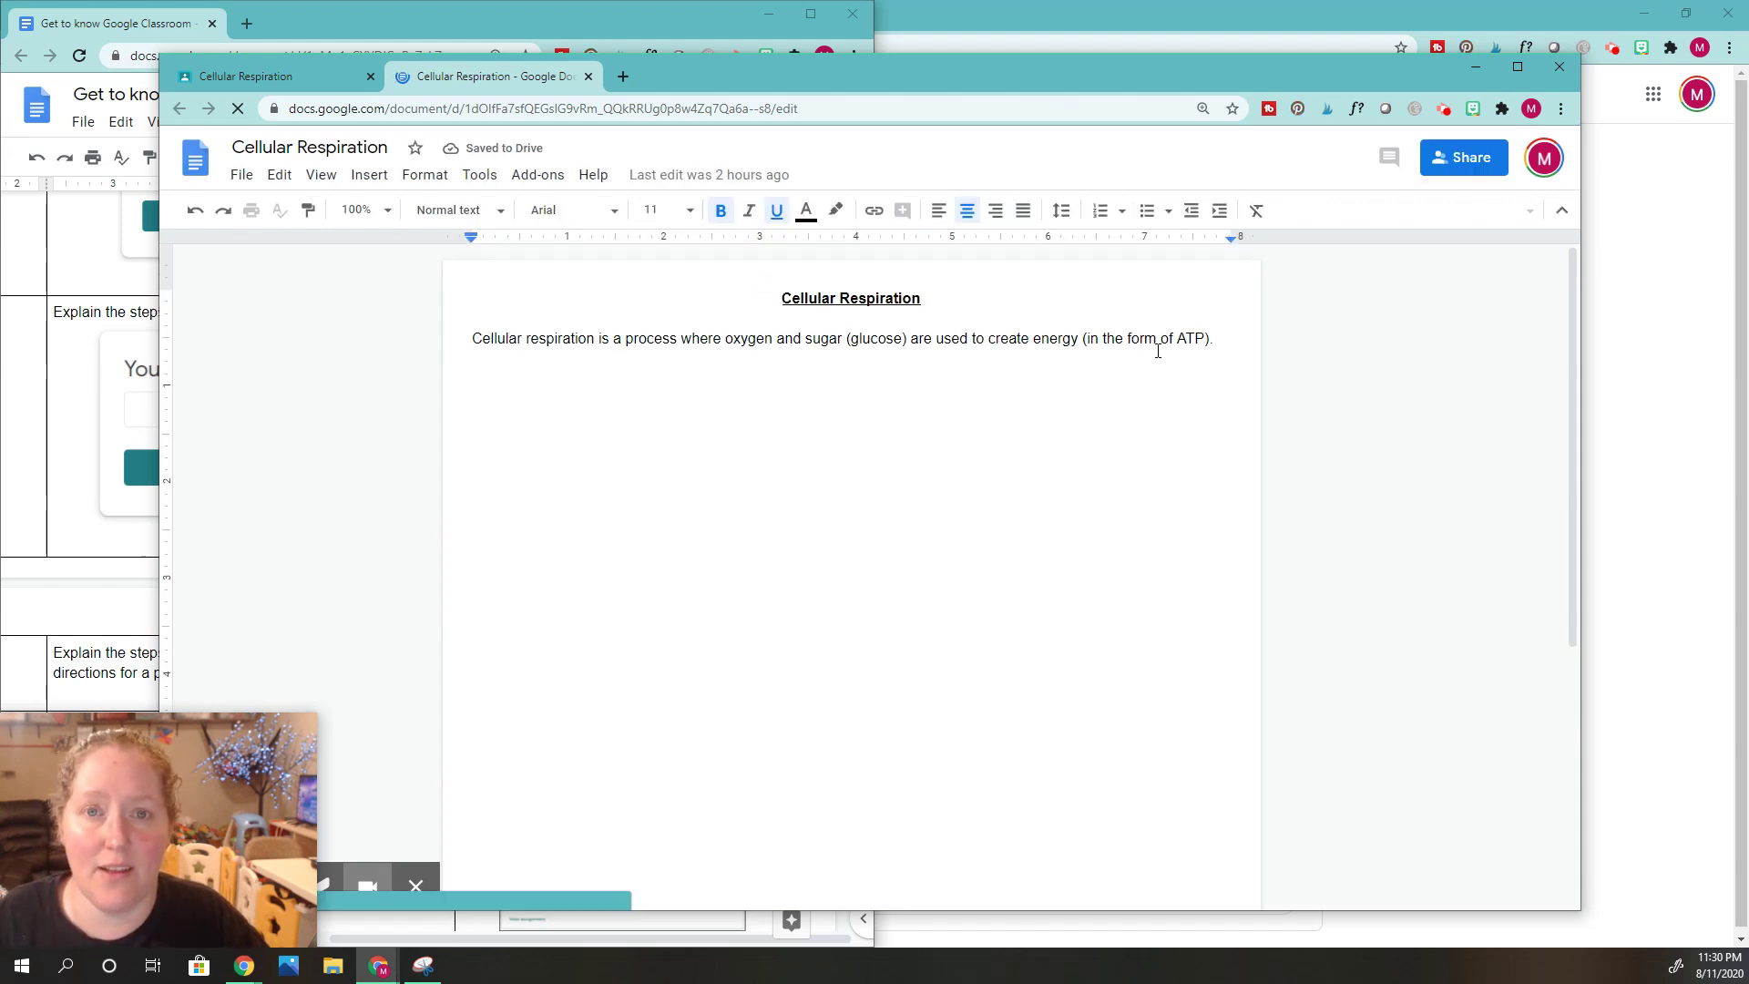
pyautogui.click(587, 77)
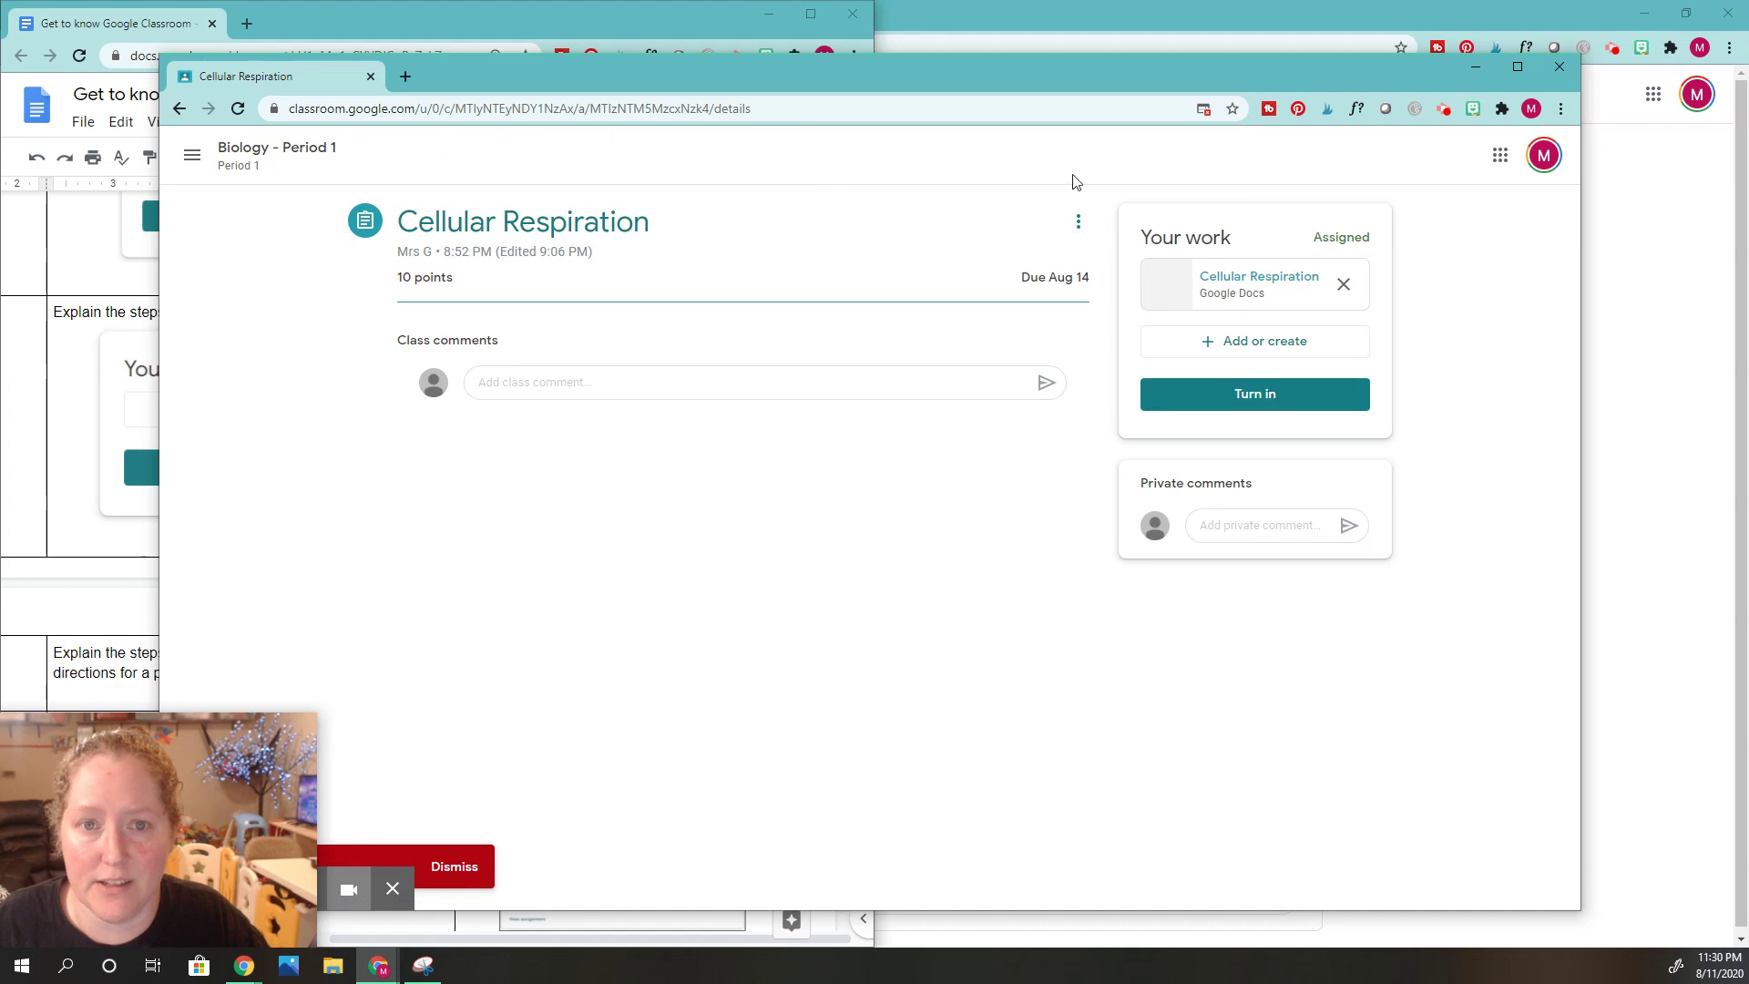
pyautogui.click(616, 8)
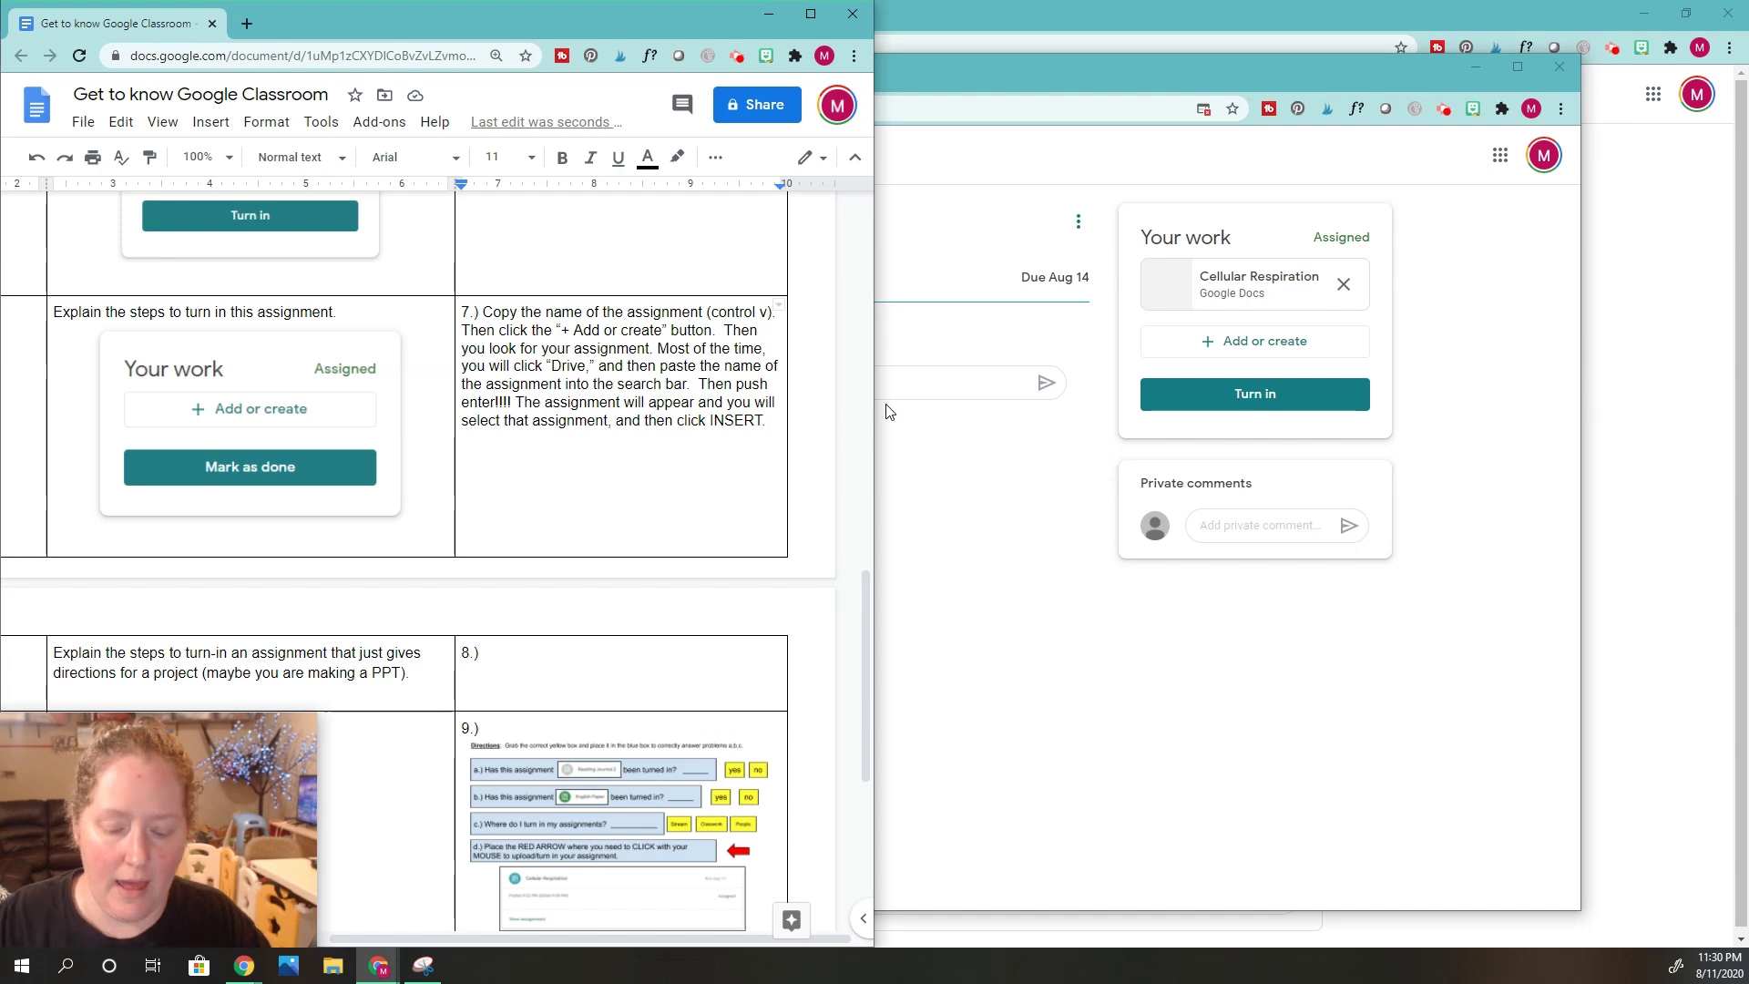
pyautogui.write('If')
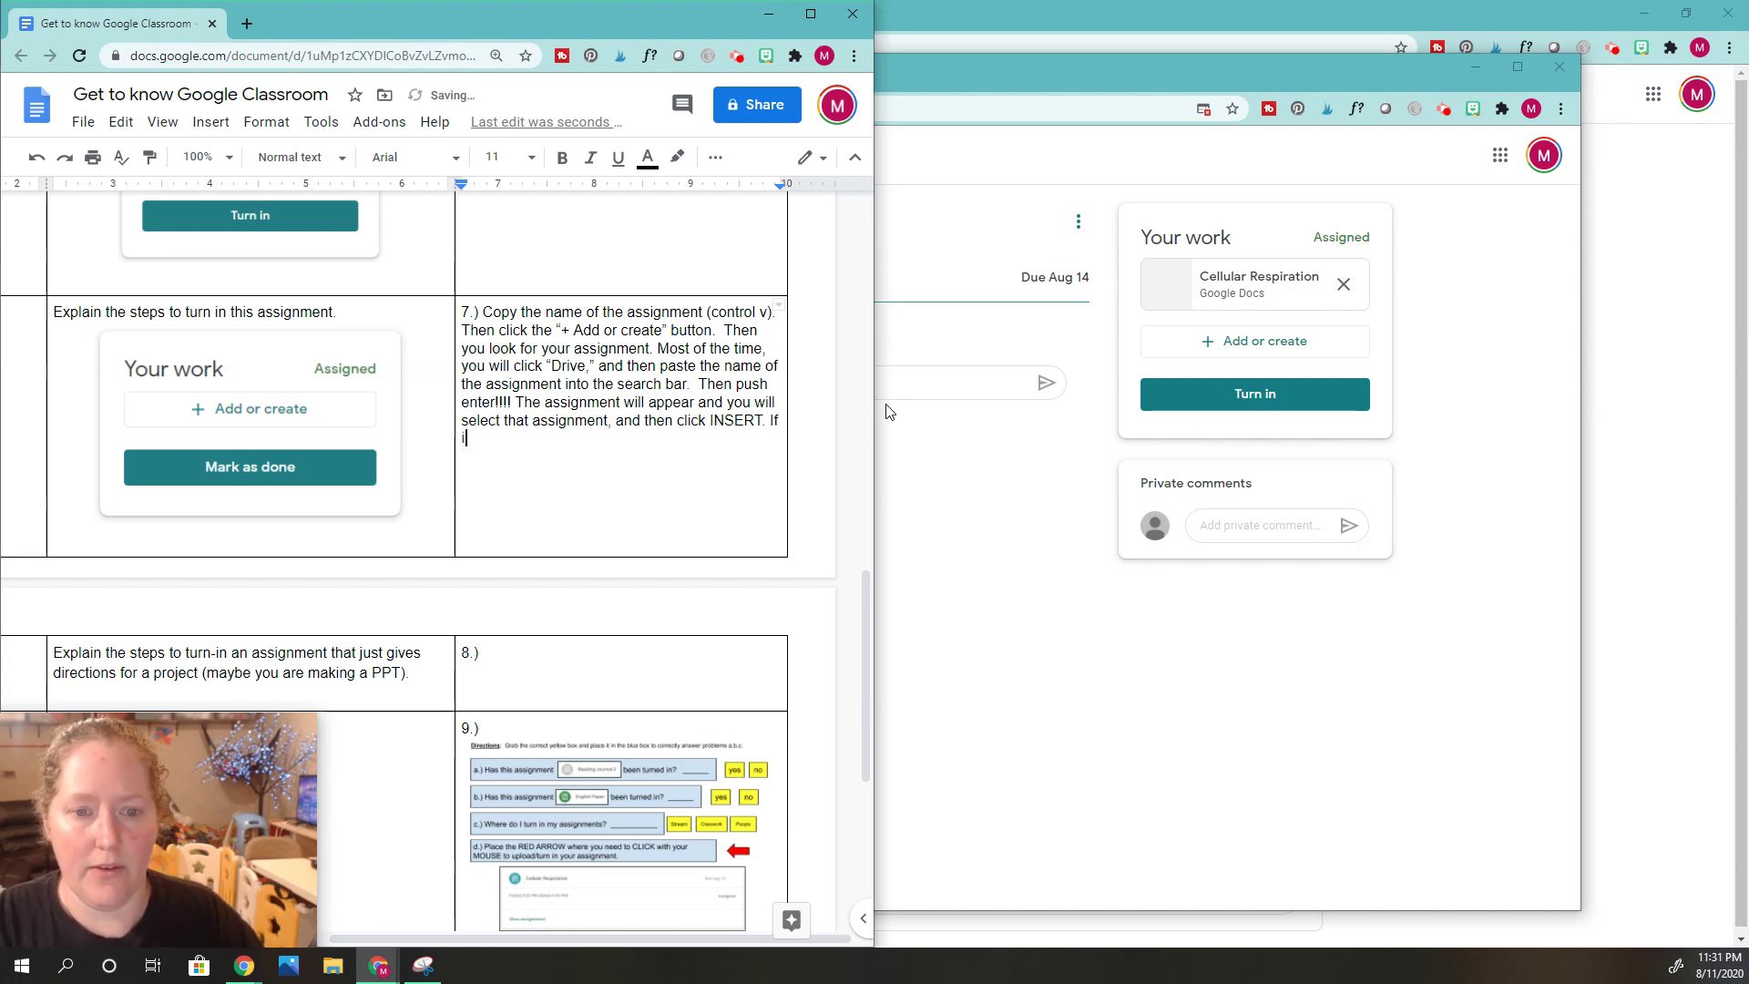
pyautogui.write(' it is the correct document')
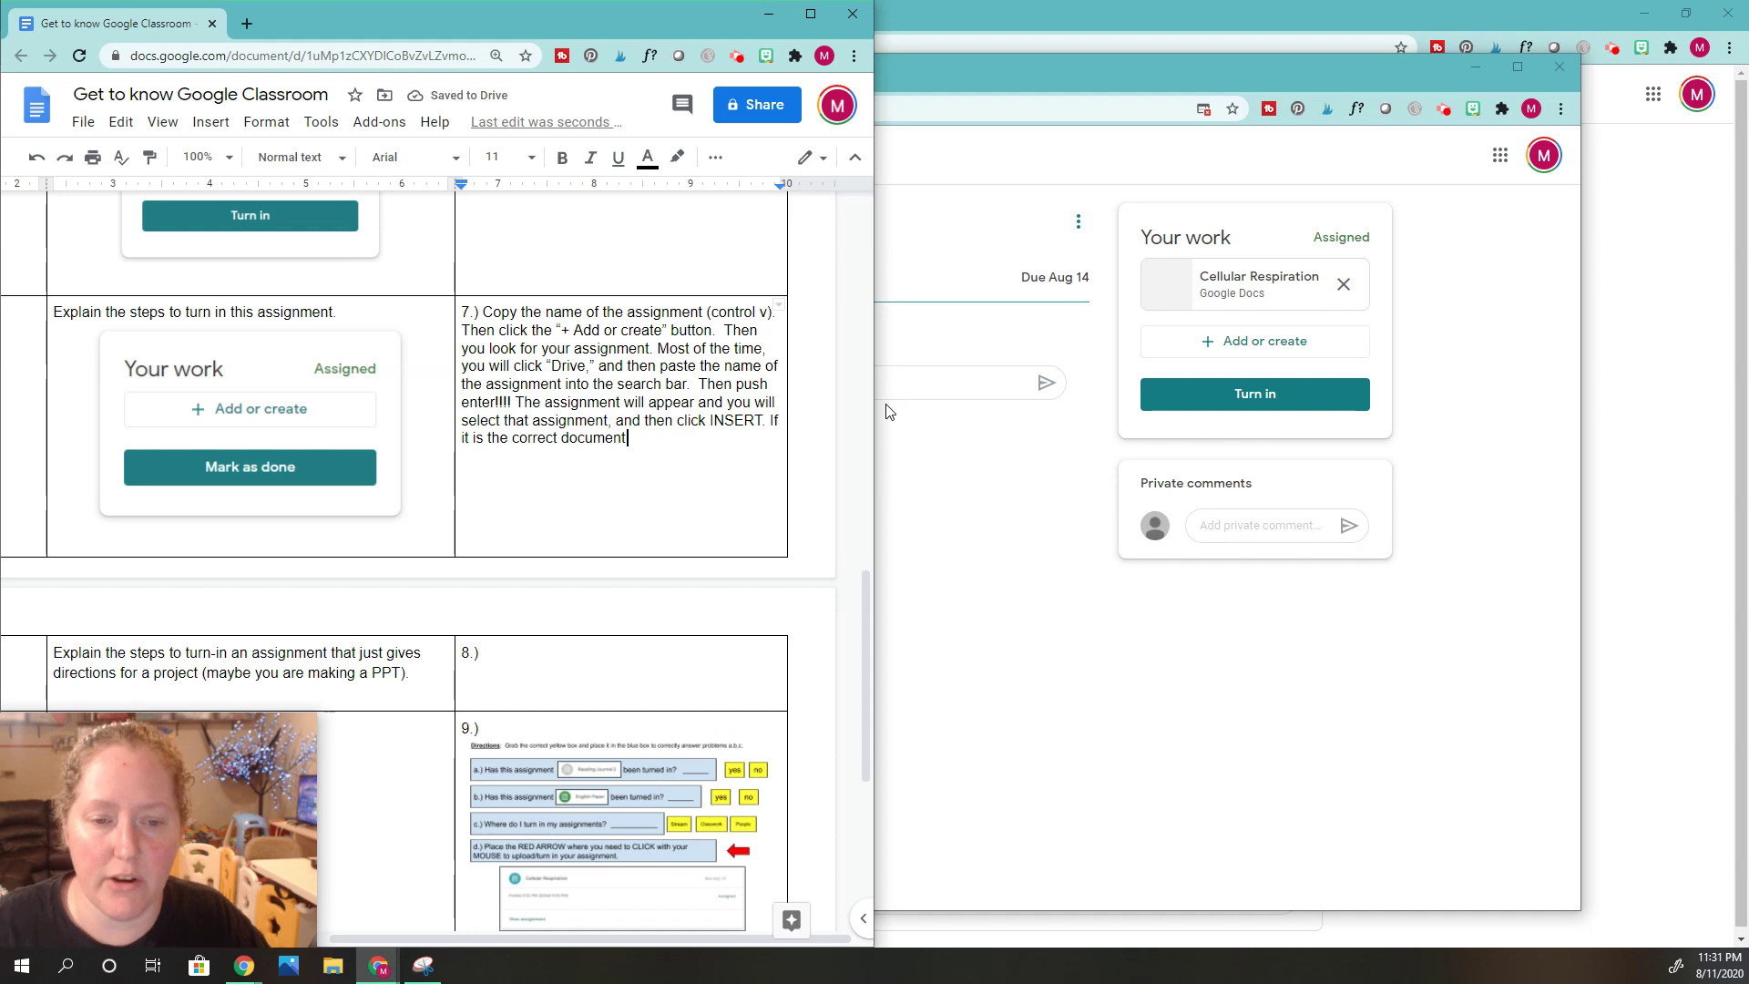
pyautogui.moveTo(724, 431); pyautogui.dragTo(771, 420)
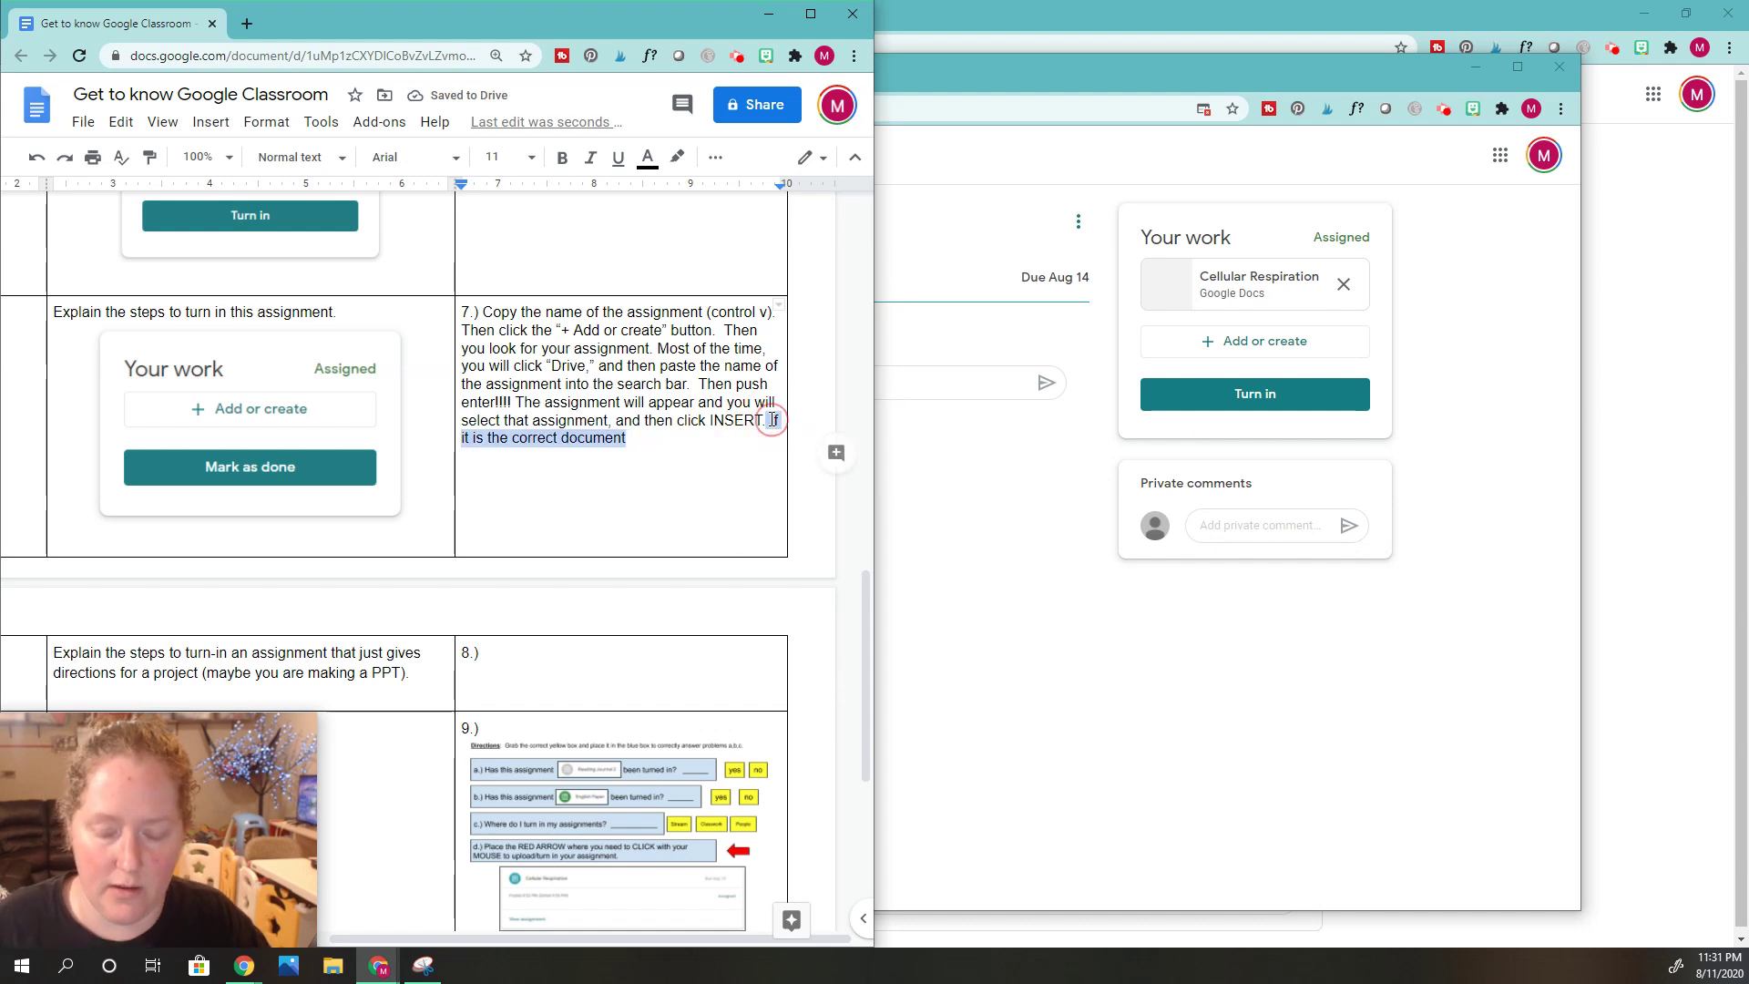
pyautogui.press('BackSpace')
# Step: Continue answer 7 with "Then click on the attachment to make sure it is filled out and it is the correct document"
pyautogui.write('Then clic')
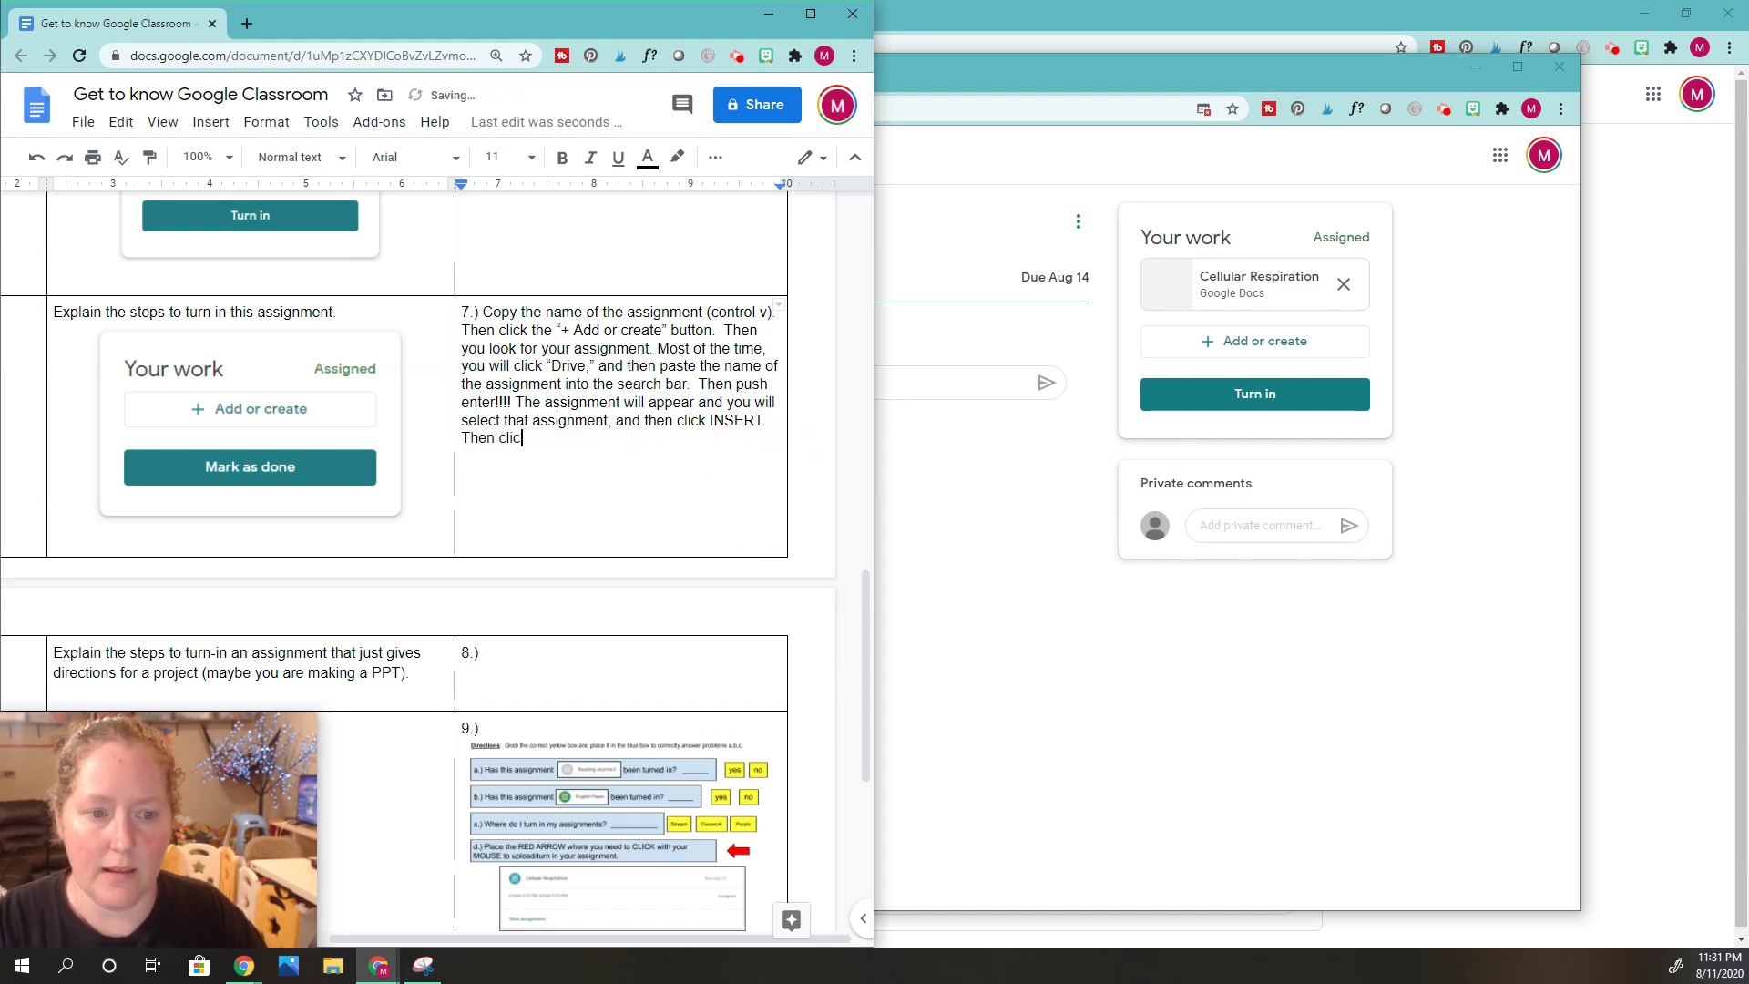
pyautogui.write('k on the attachmen')
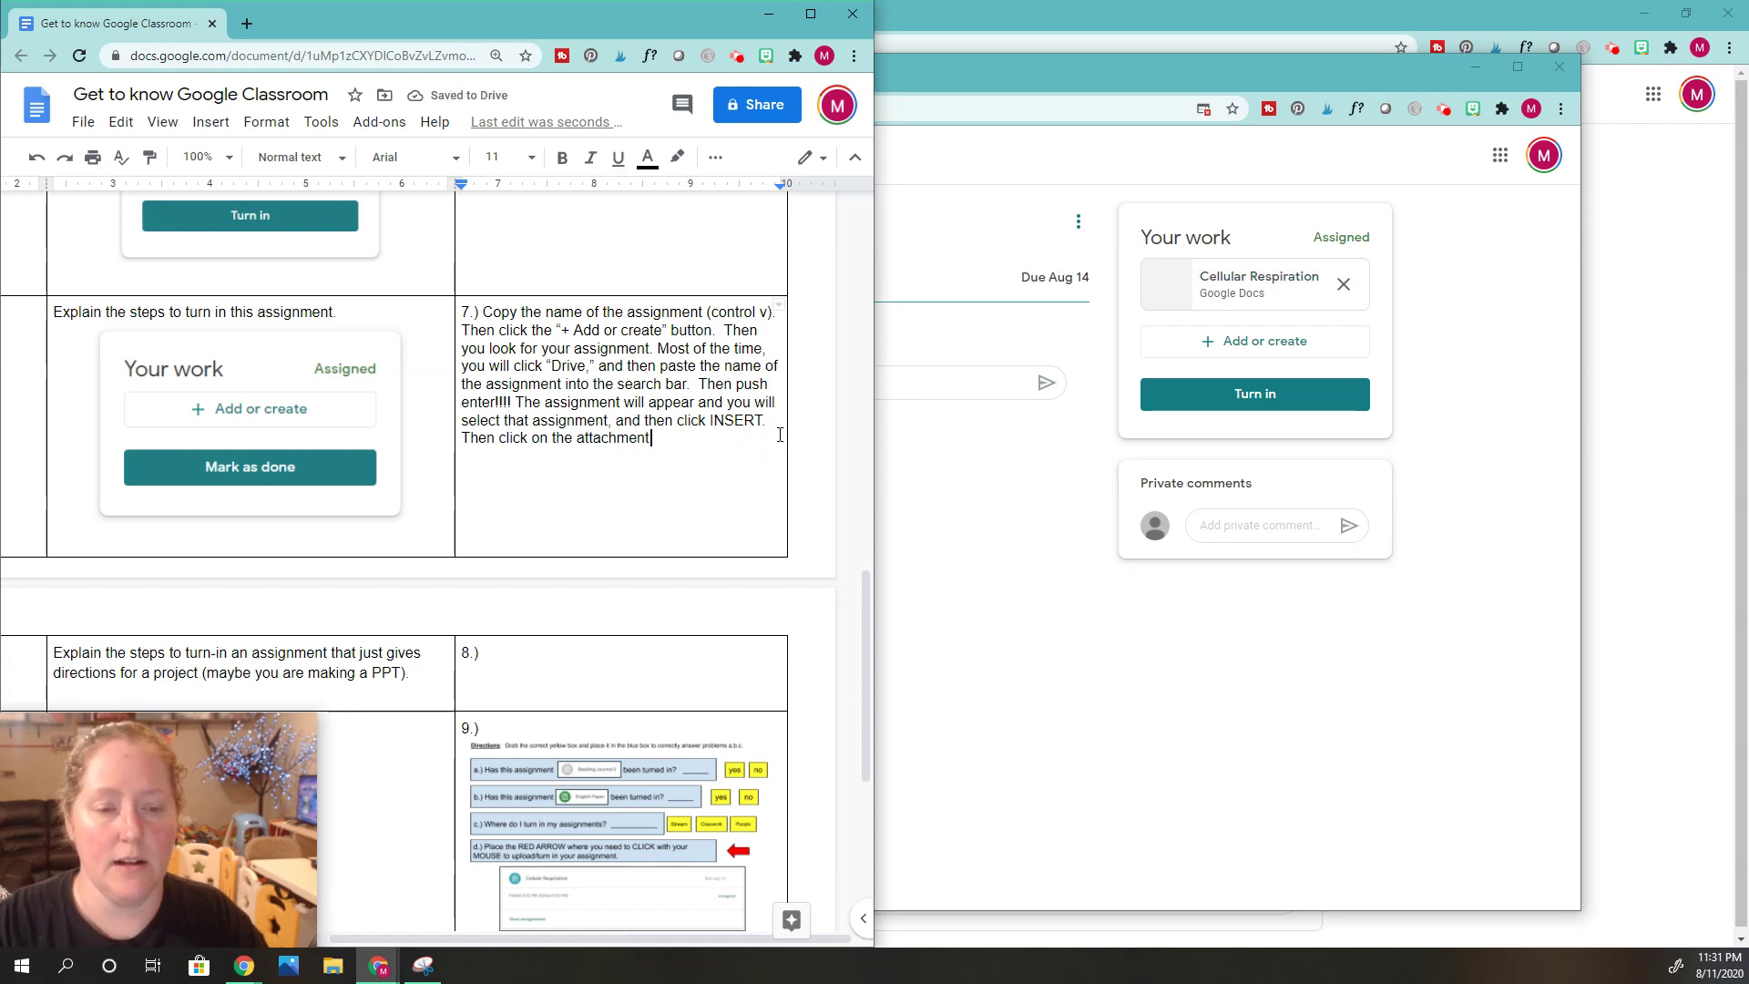
pyautogui.write('t')
pyautogui.write(' to ma')
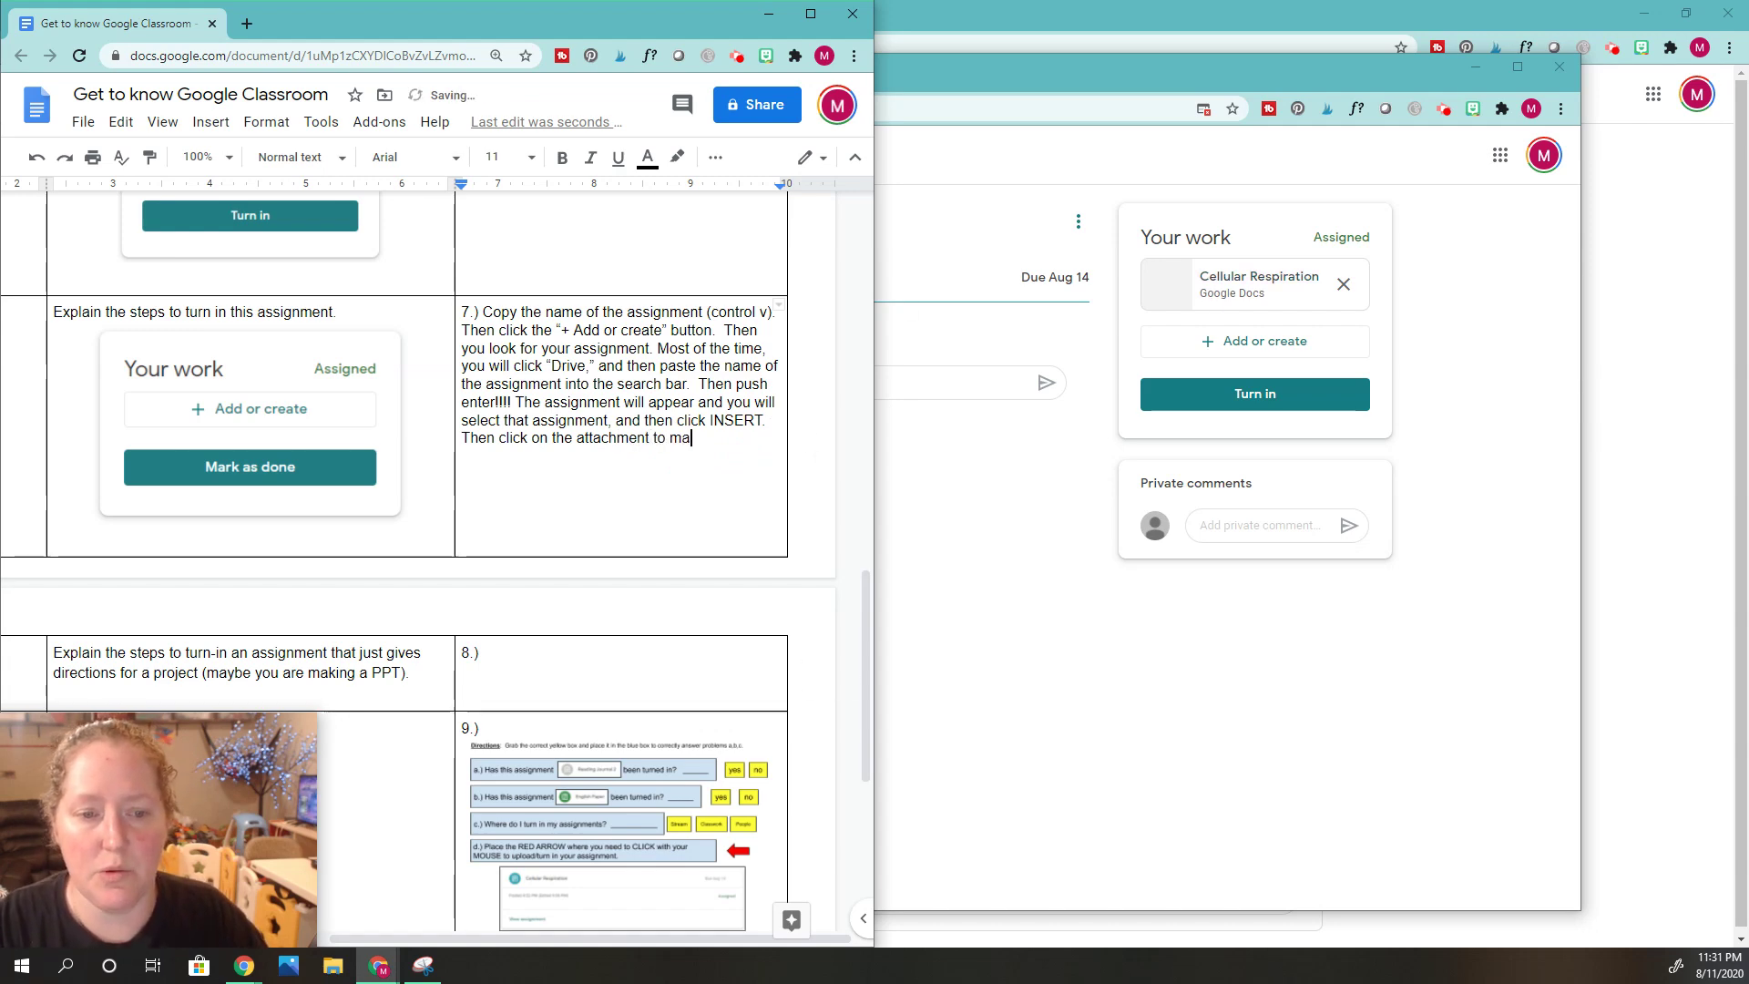
pyautogui.write('ke sure it is fi')
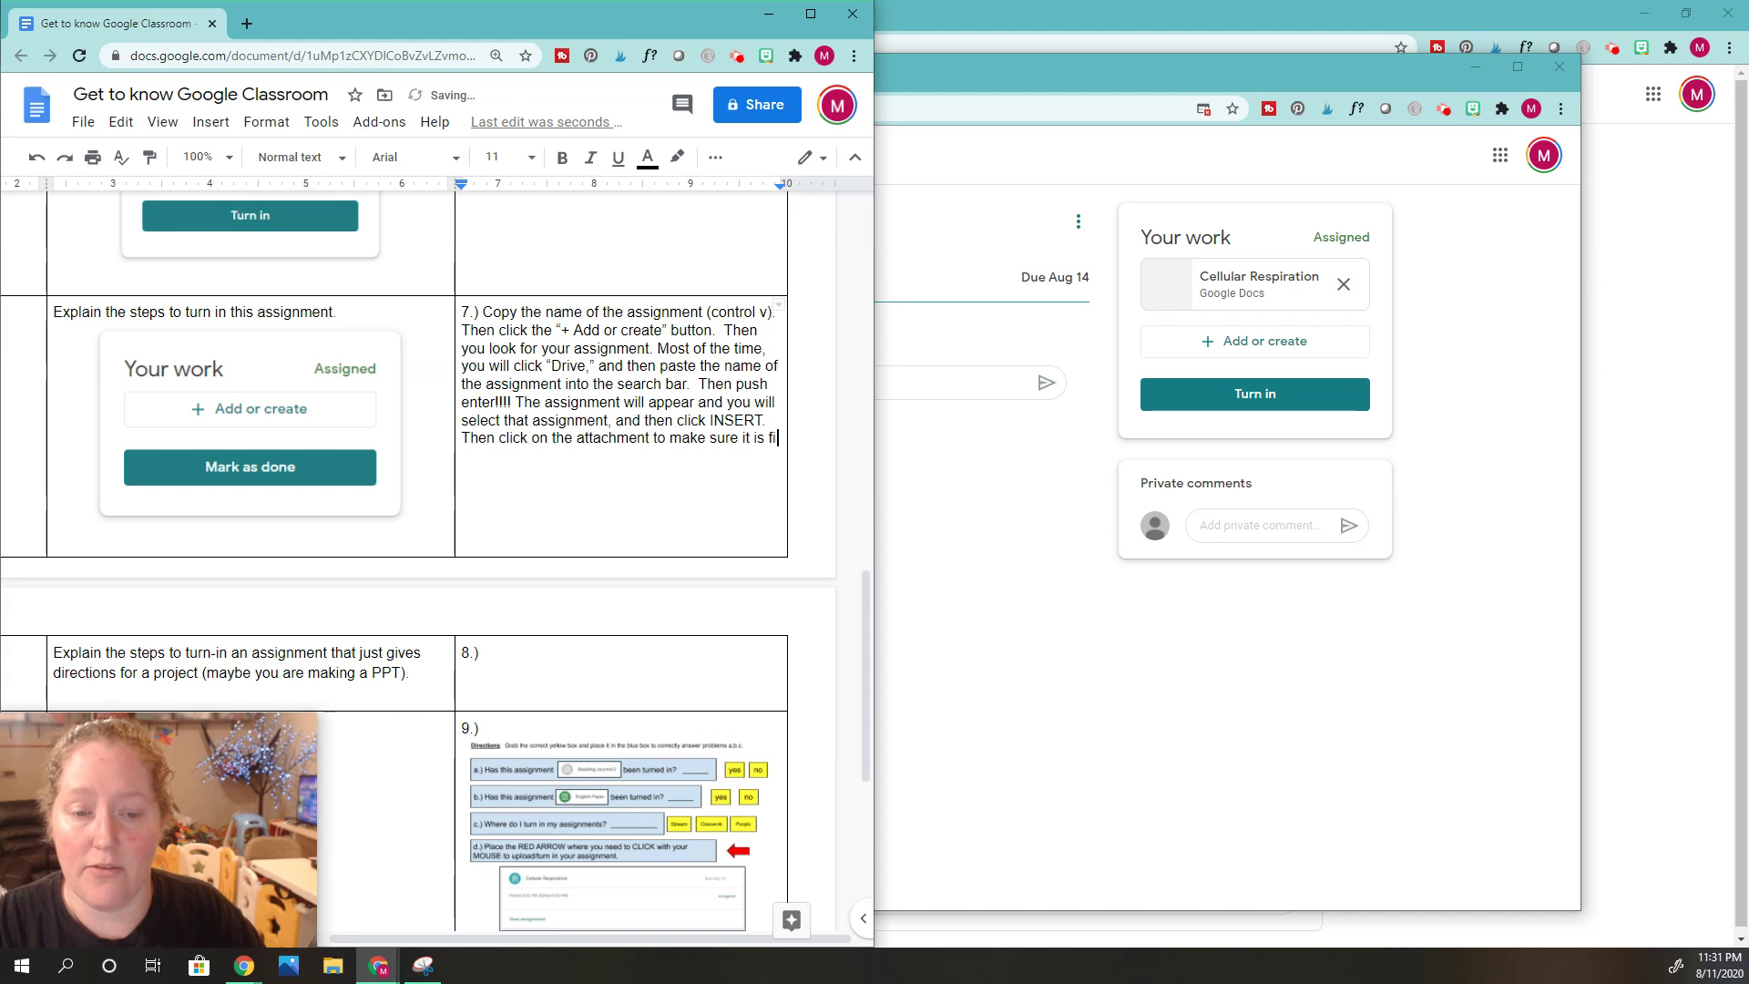
pyautogui.write('lled out and')
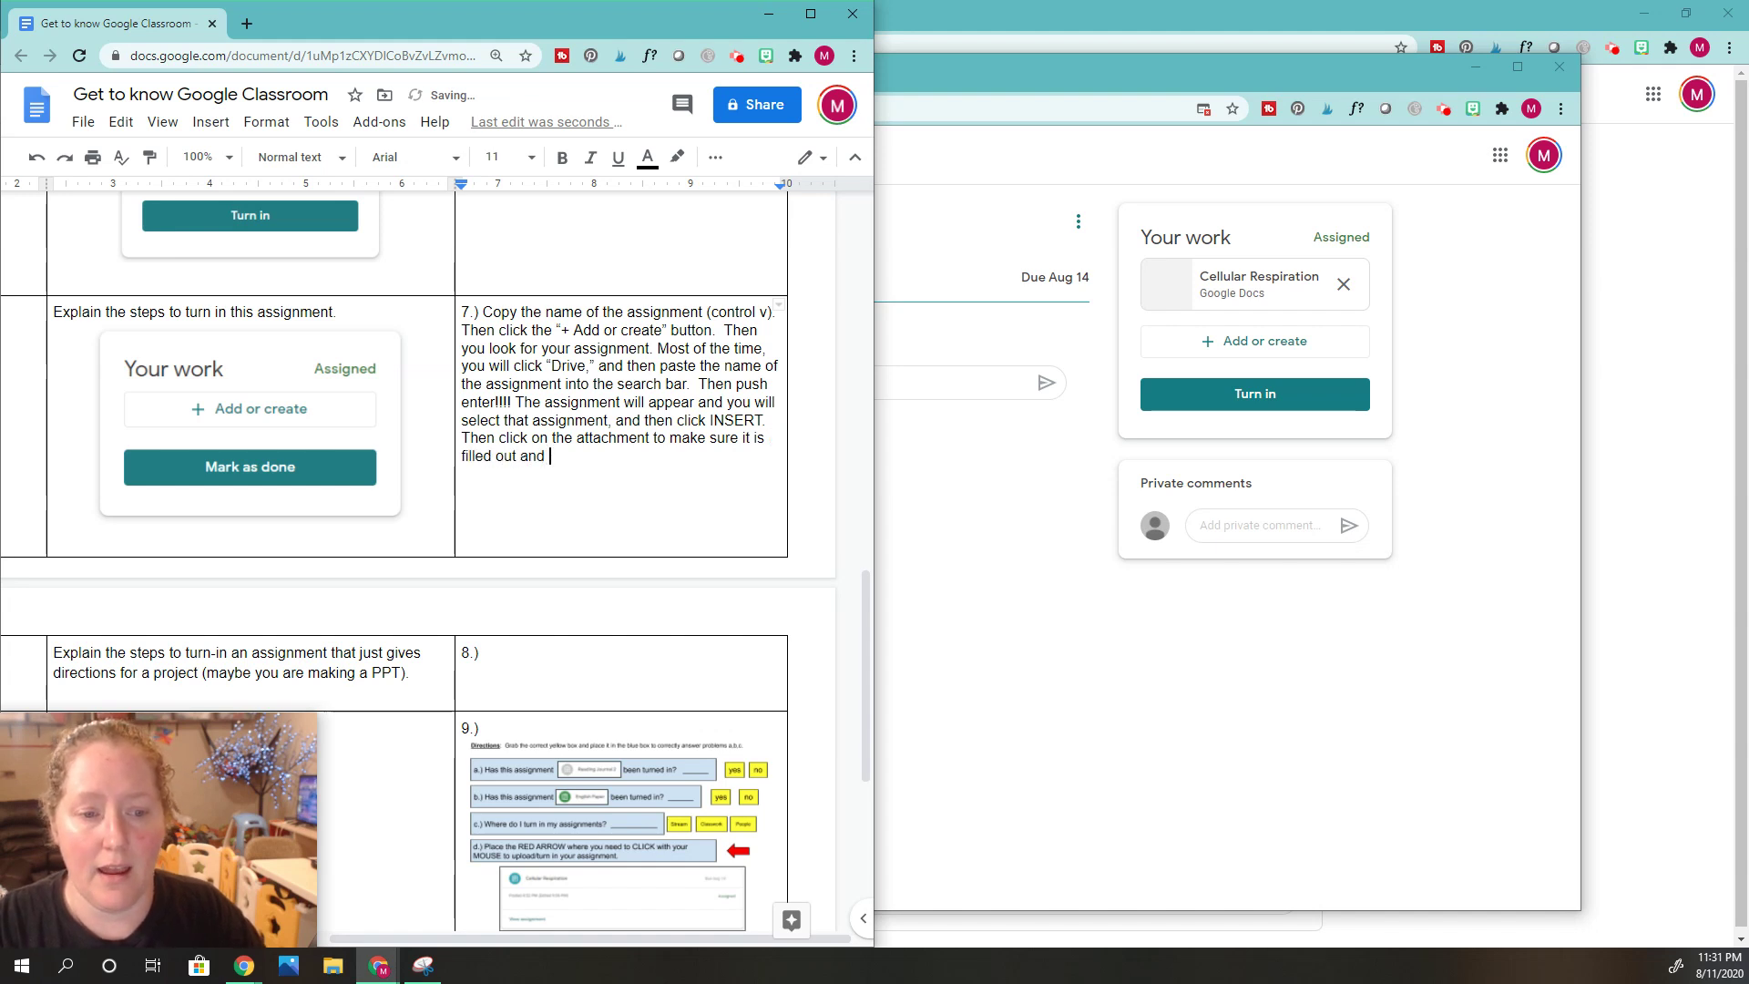
pyautogui.write(' it is the')
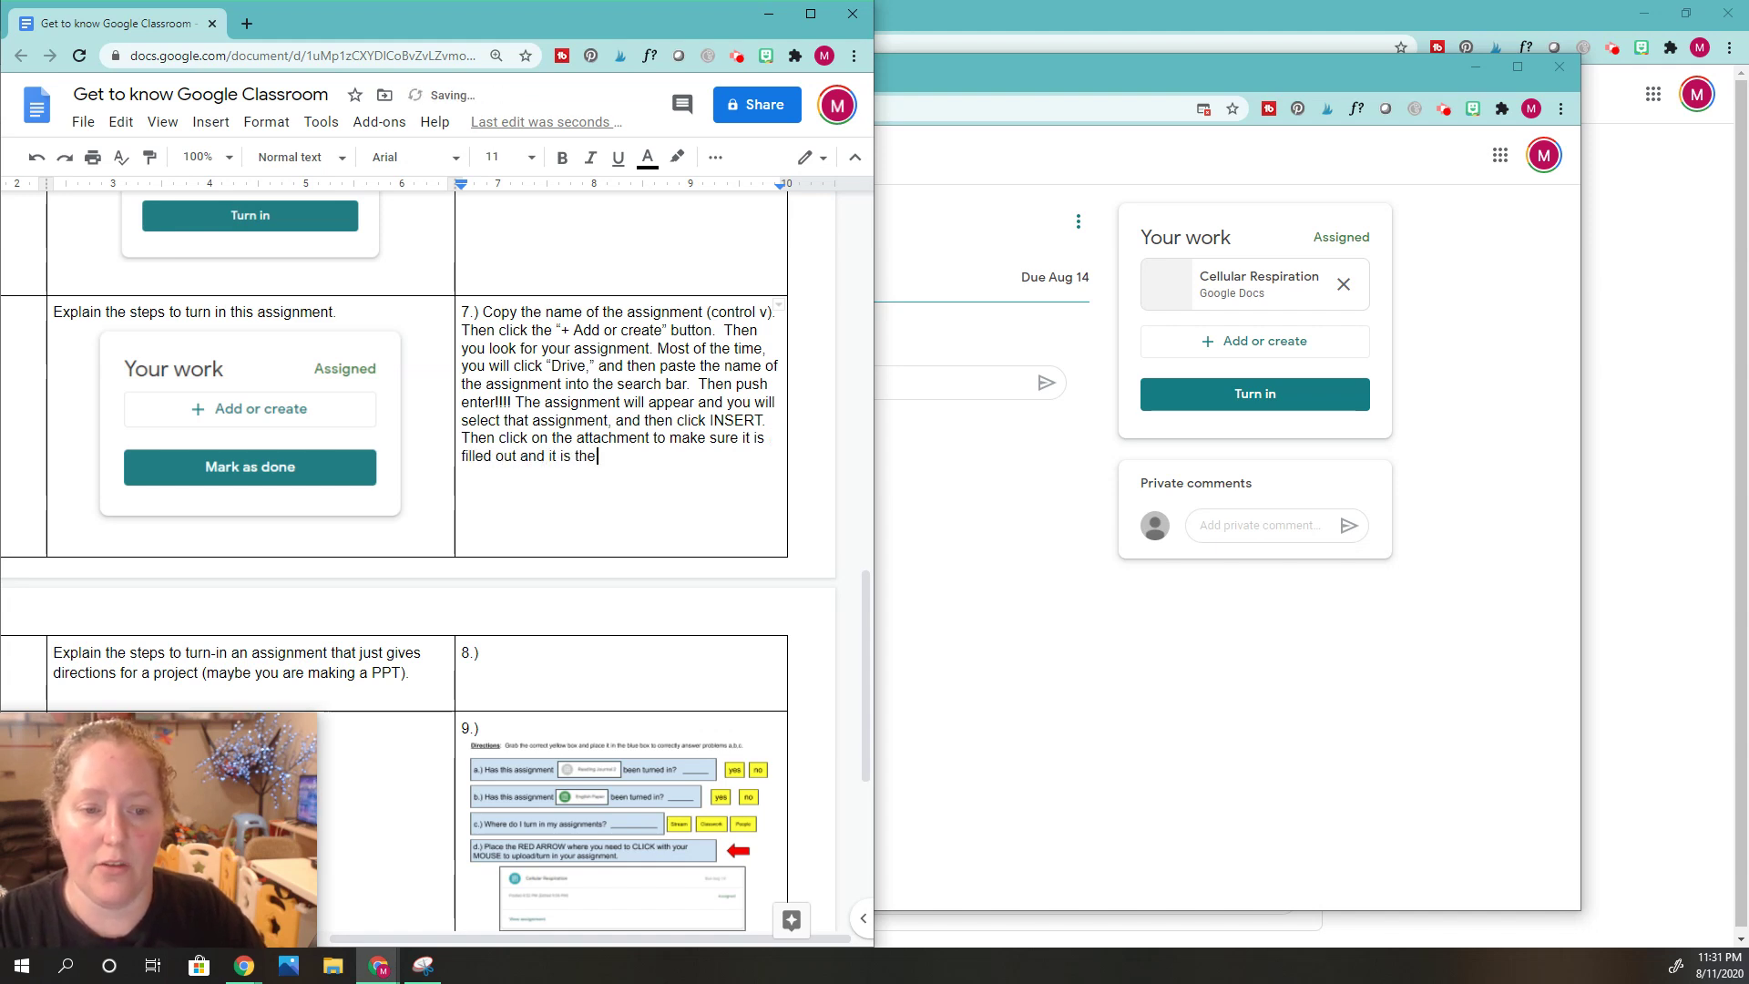
pyautogui.write(' correct document')
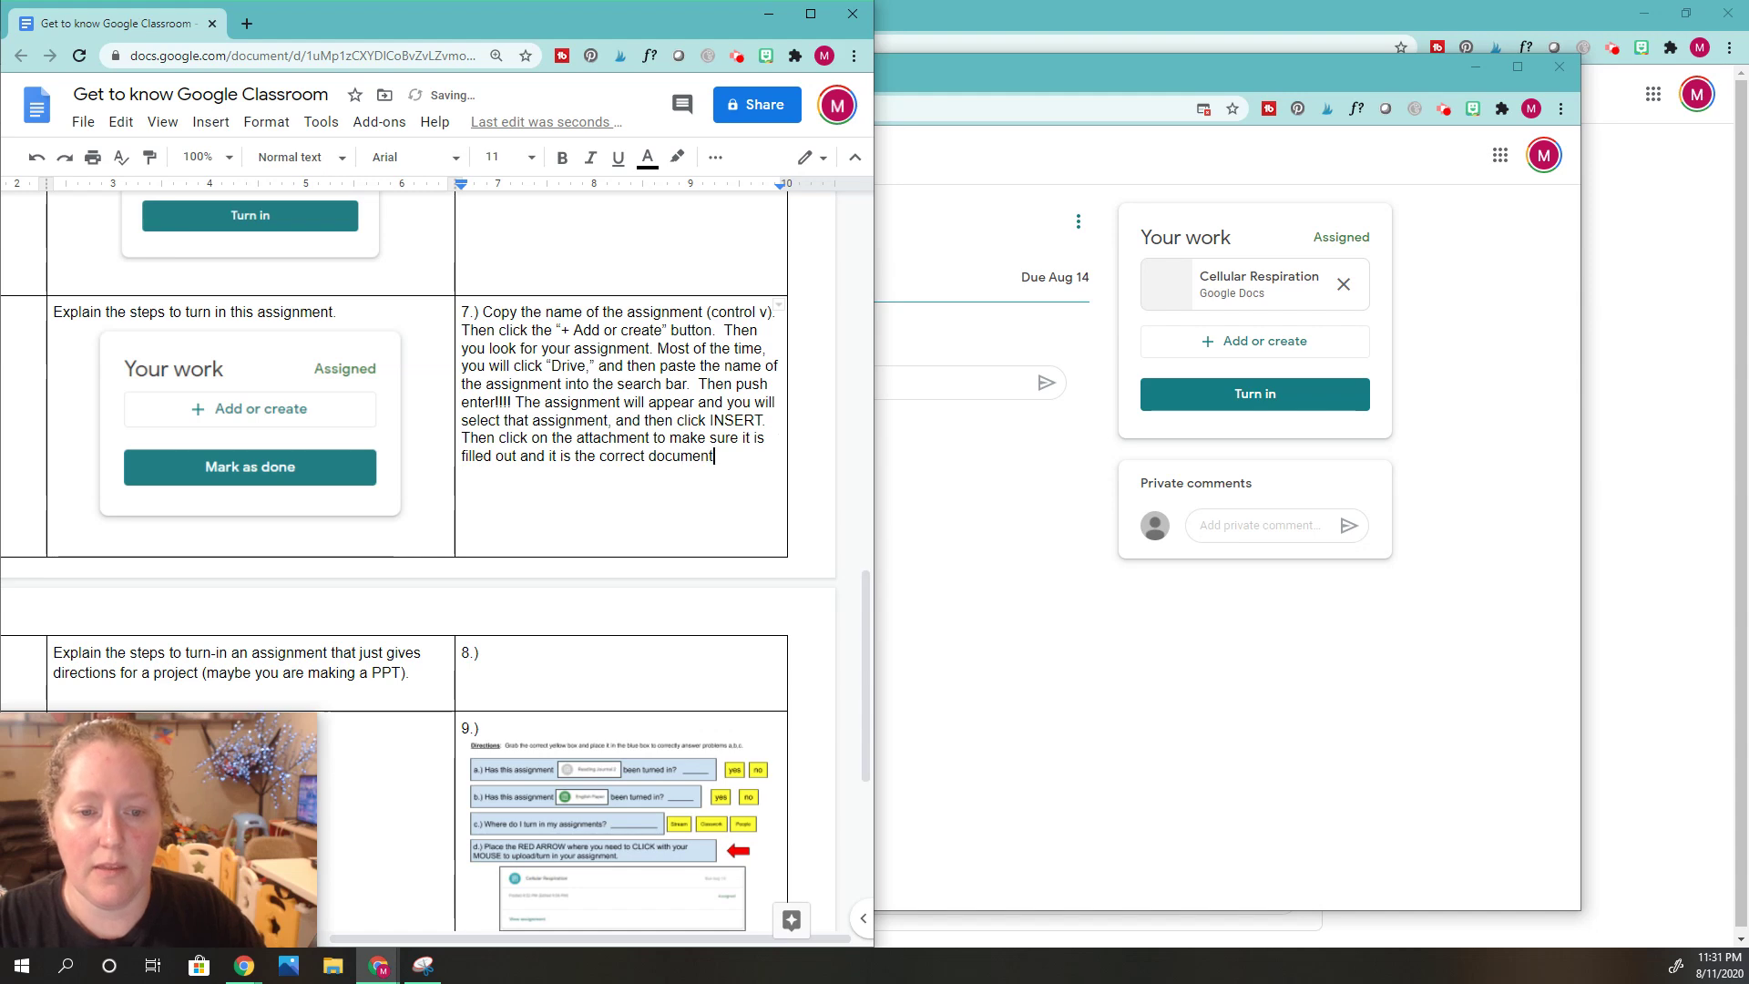
# Step: Finish the last sentence of answer 7 with ", if so, then click "Turn in.""
pyautogui.write(', if so, the')
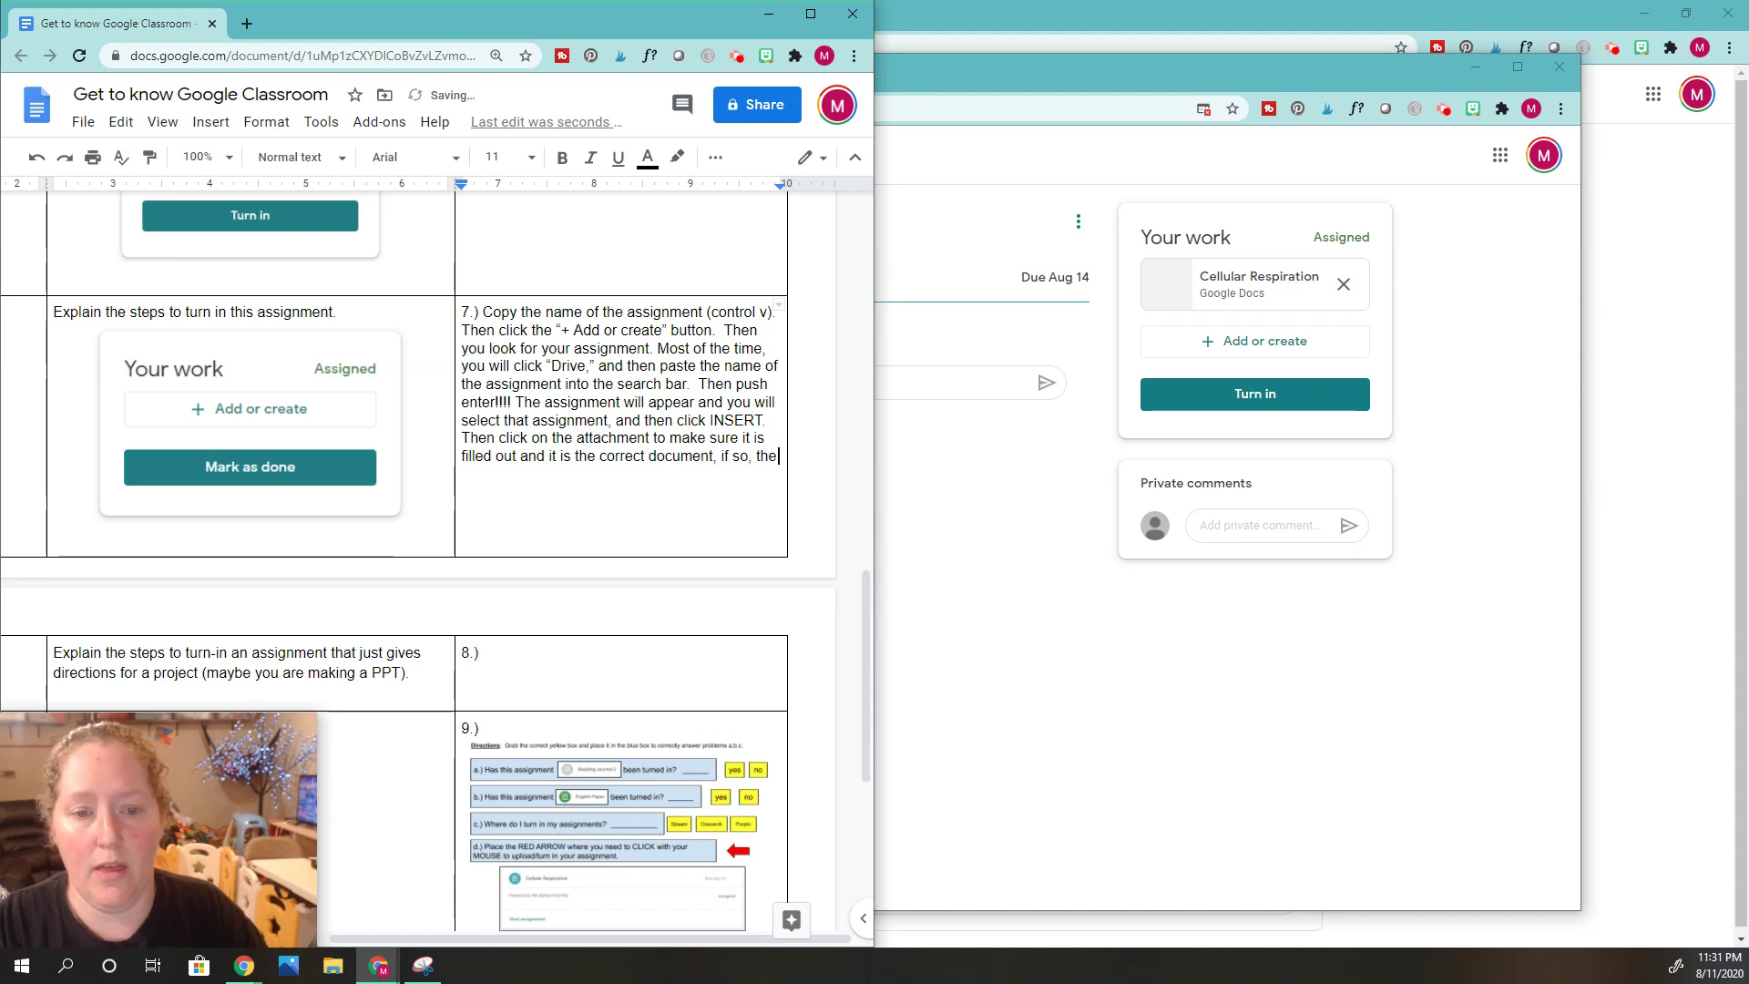
pyautogui.write('n click "Tu')
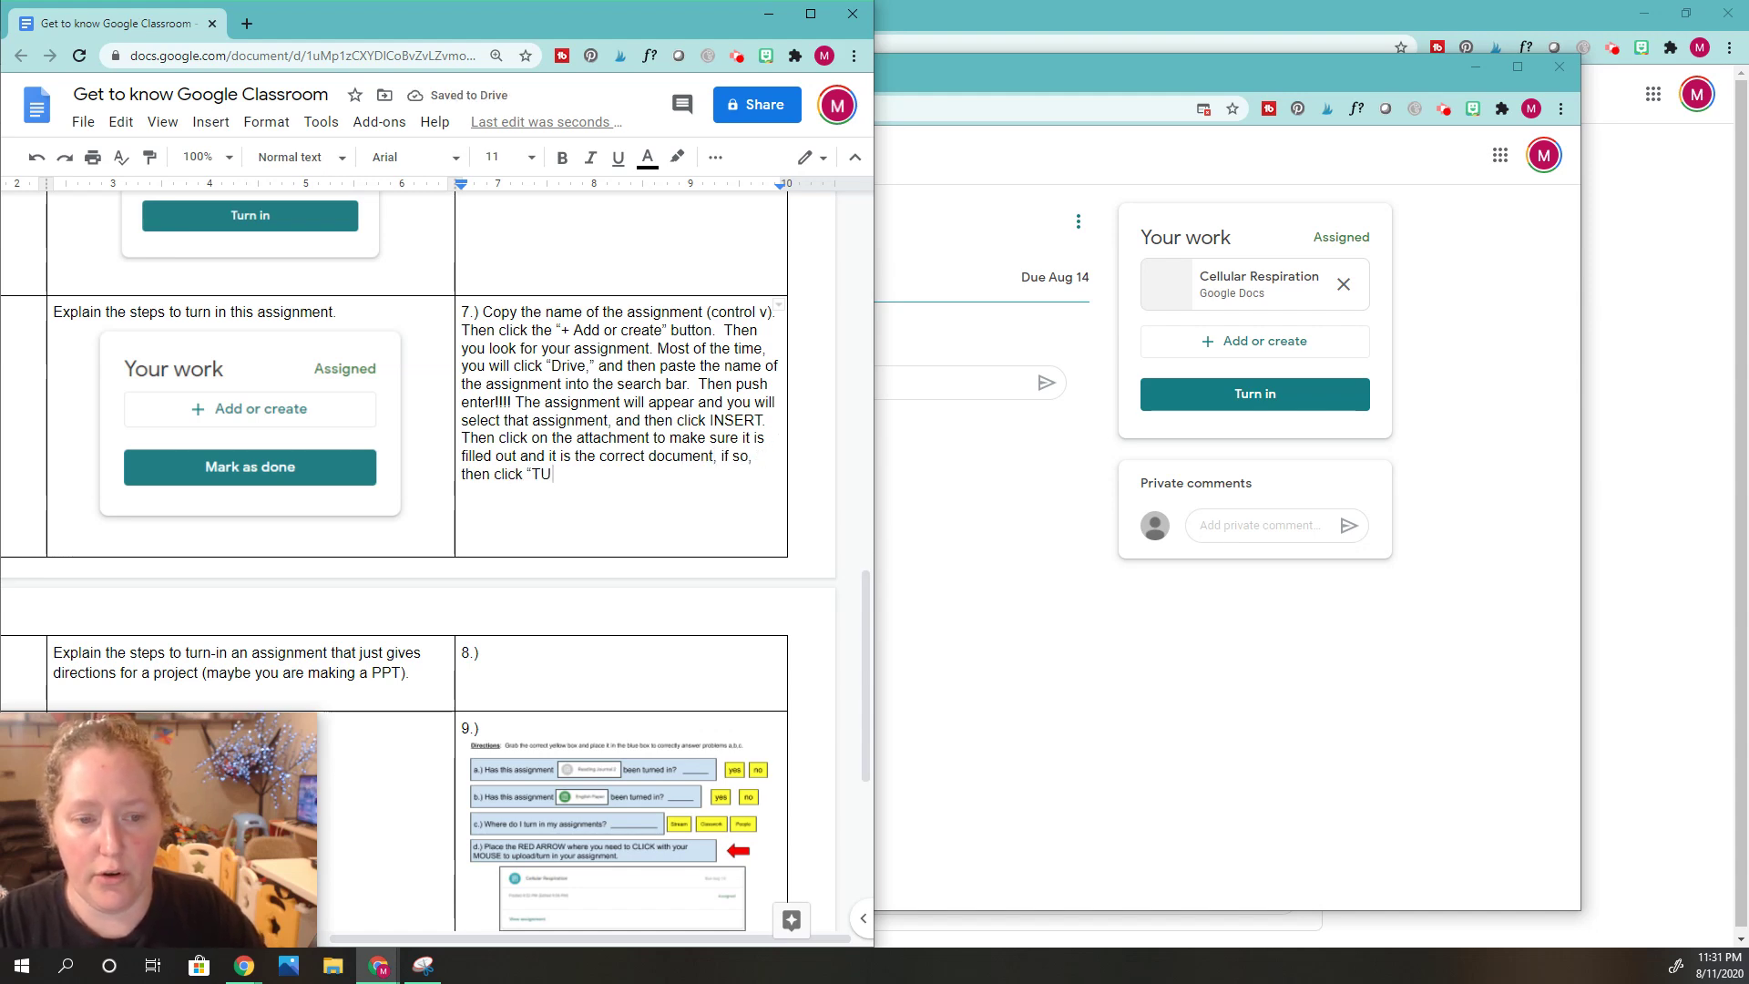
pyautogui.write('rn in.')
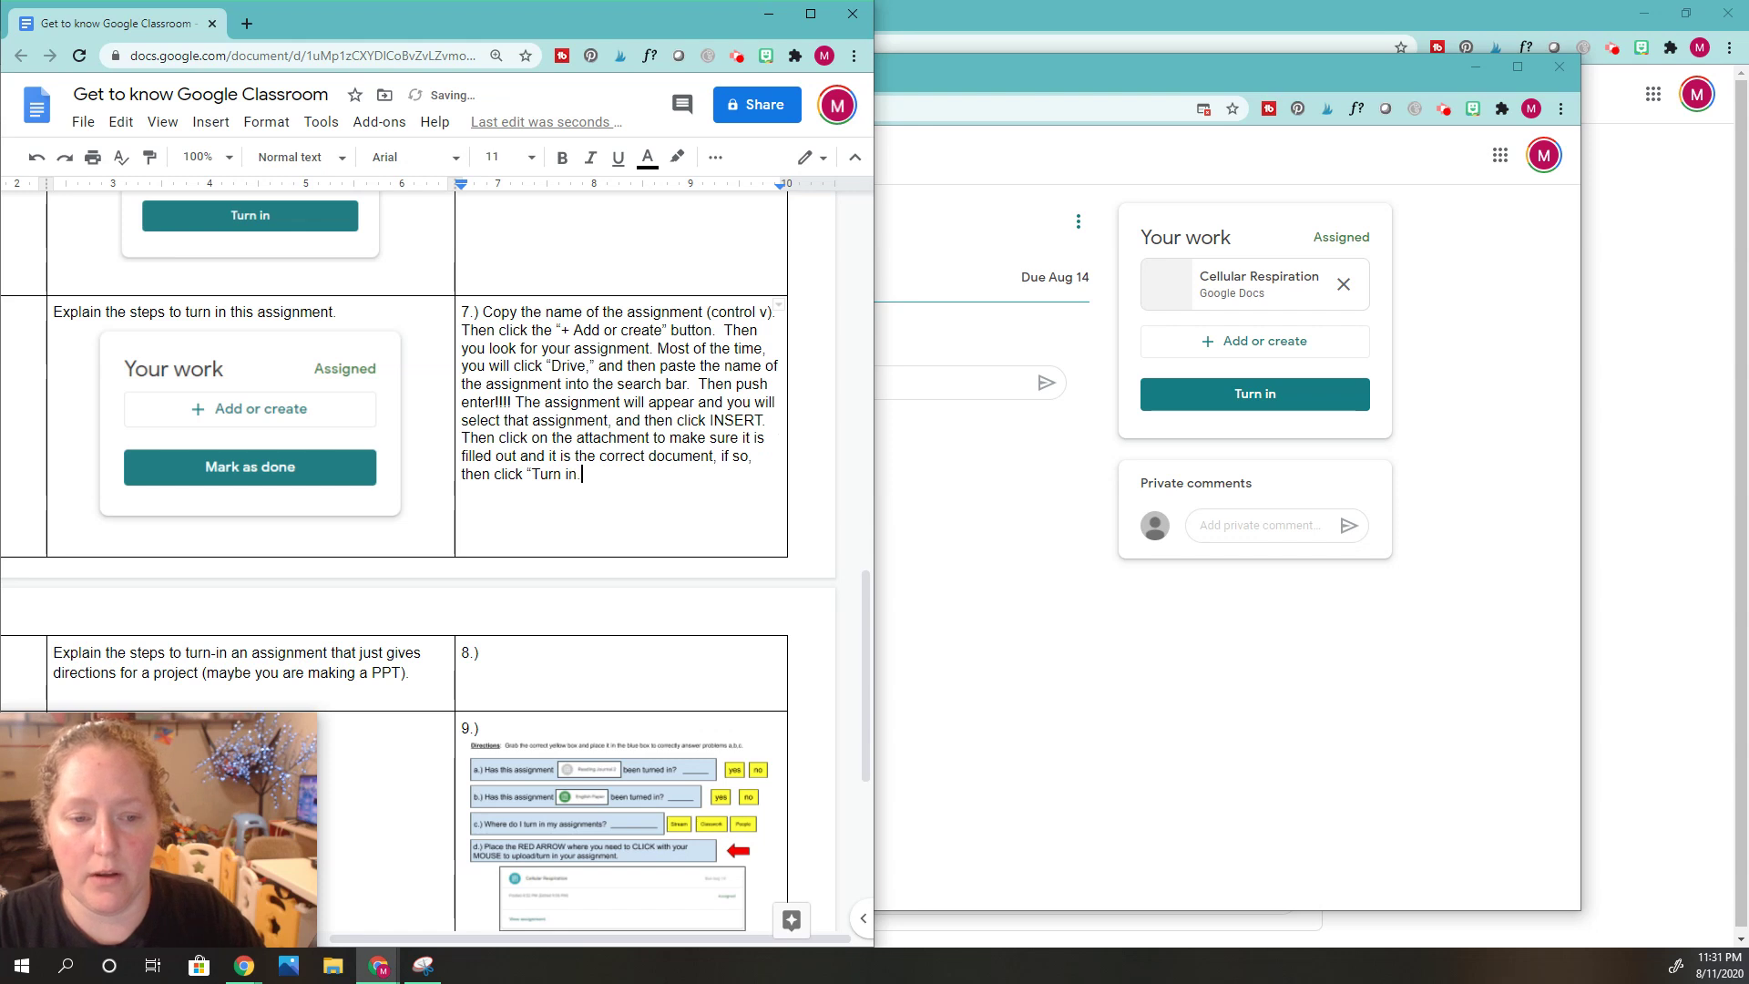
pyautogui.write('"')
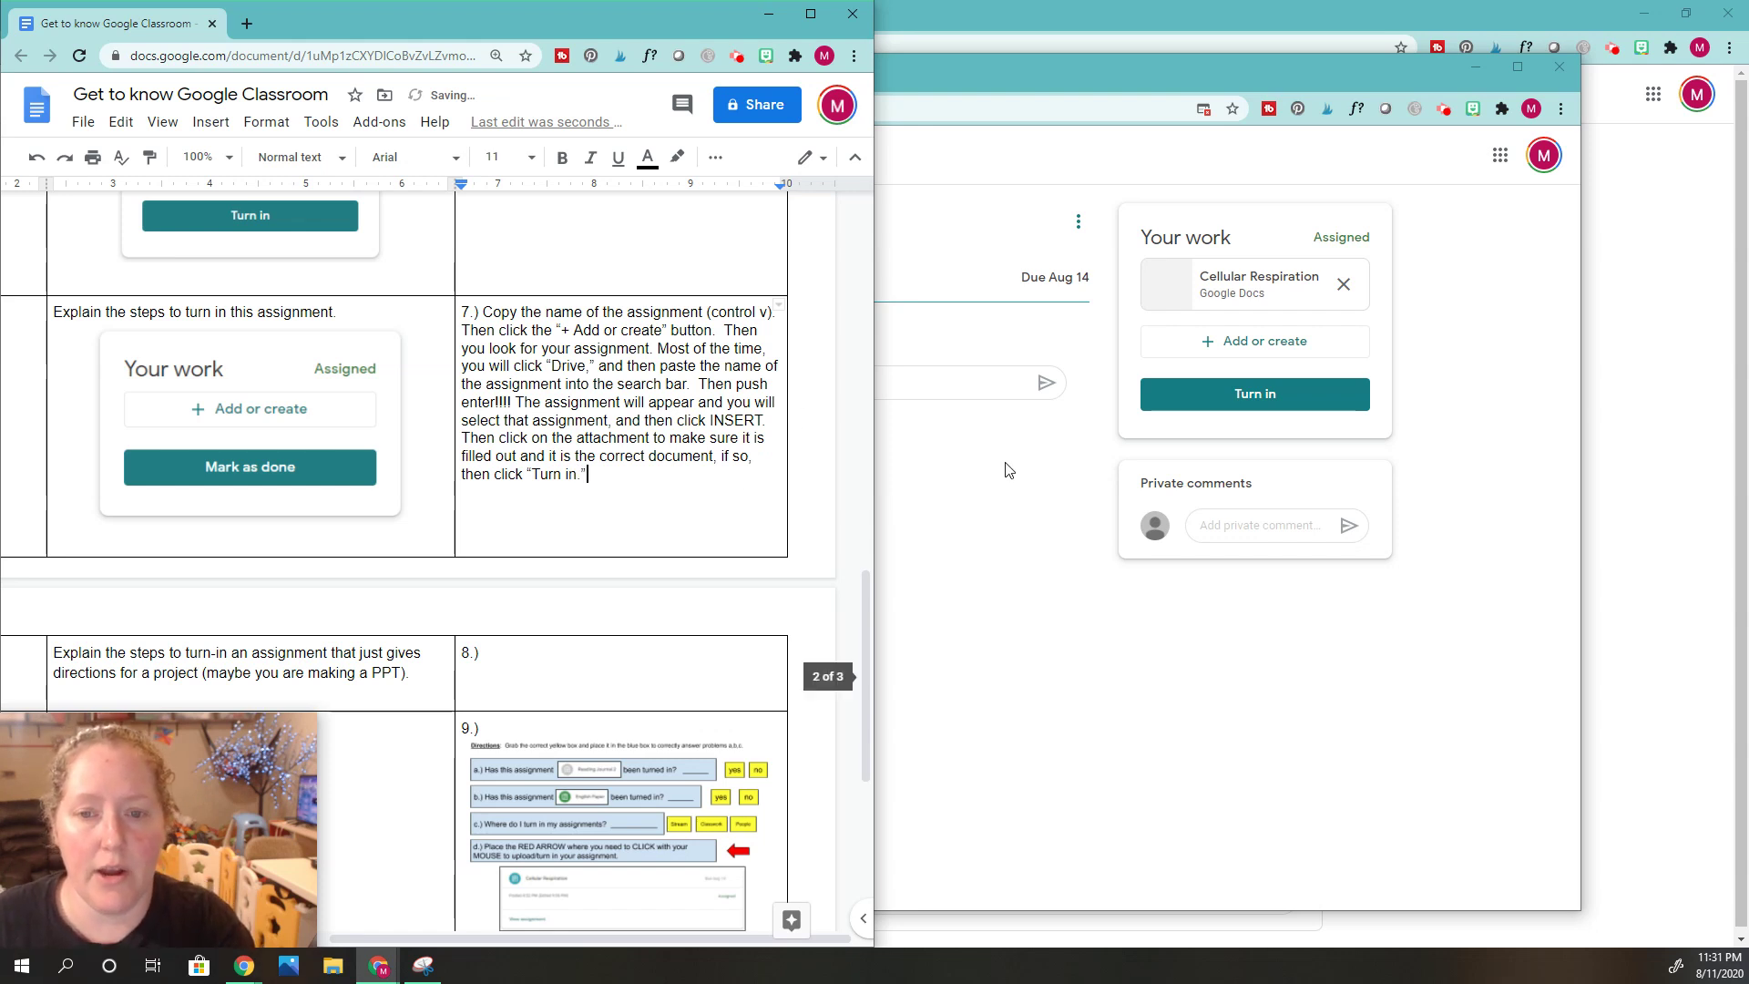
# Step: Turn in the Cellular Respiration assignment with its attached document and confirm the submission
pyautogui.scroll(-1, 643, 628)
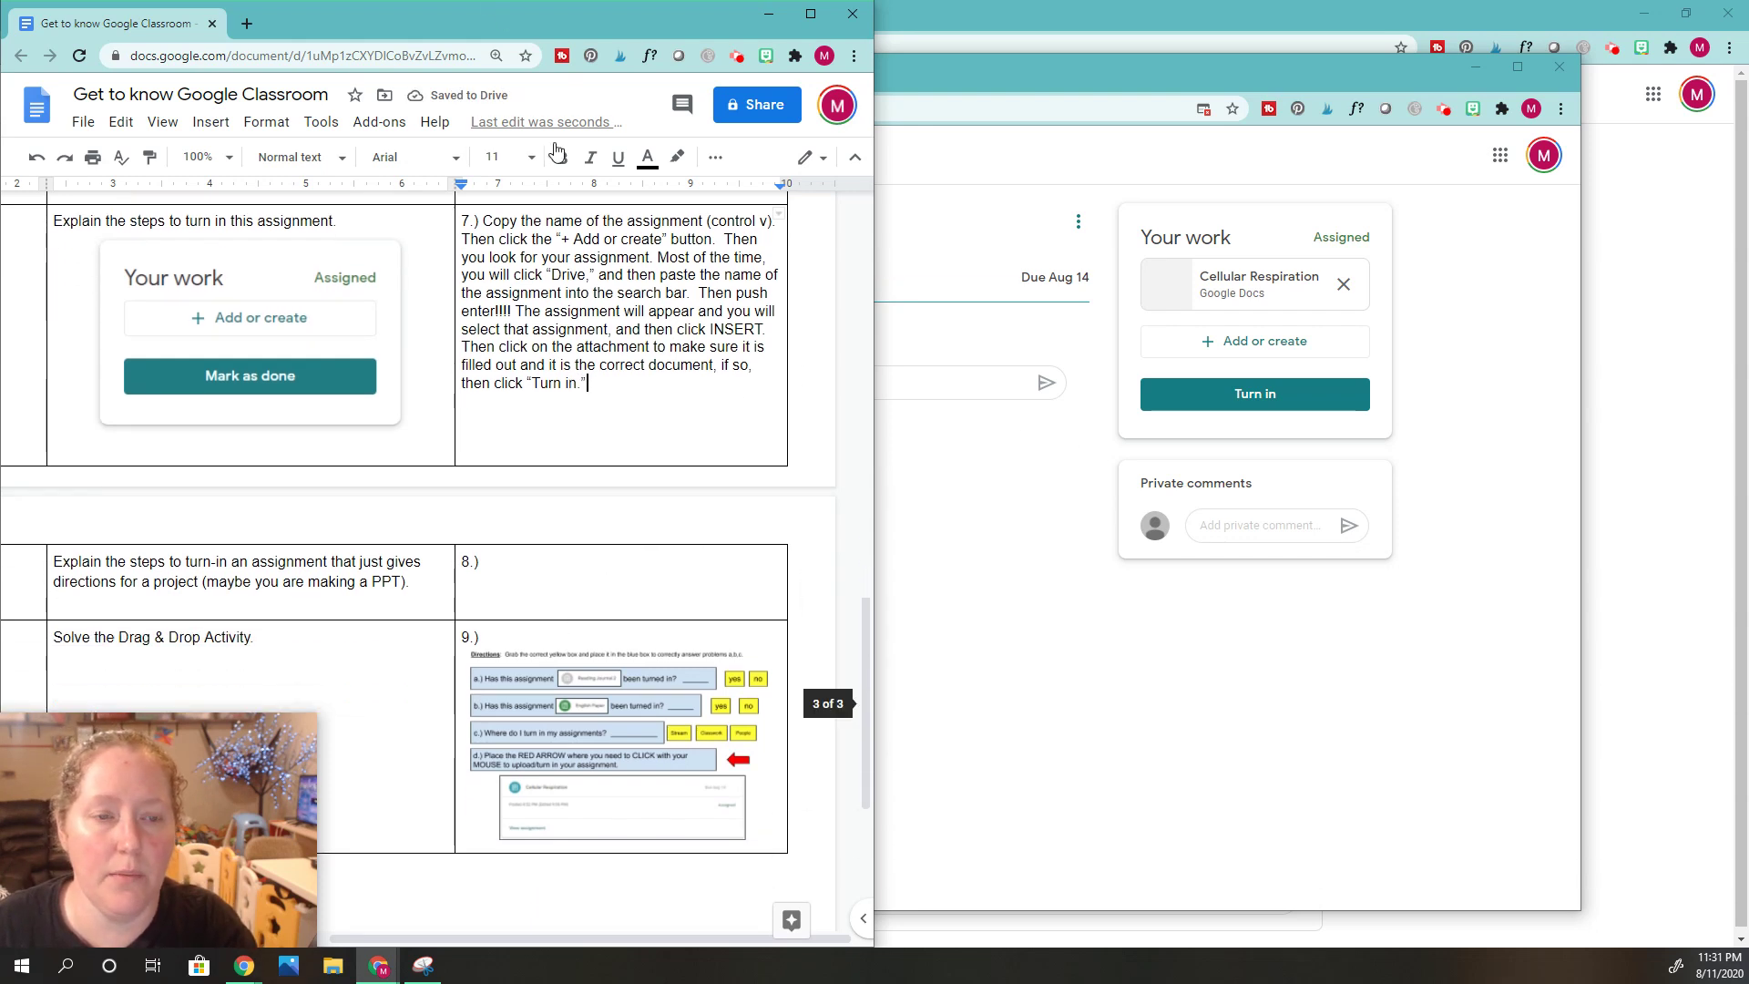
pyautogui.click(1257, 390)
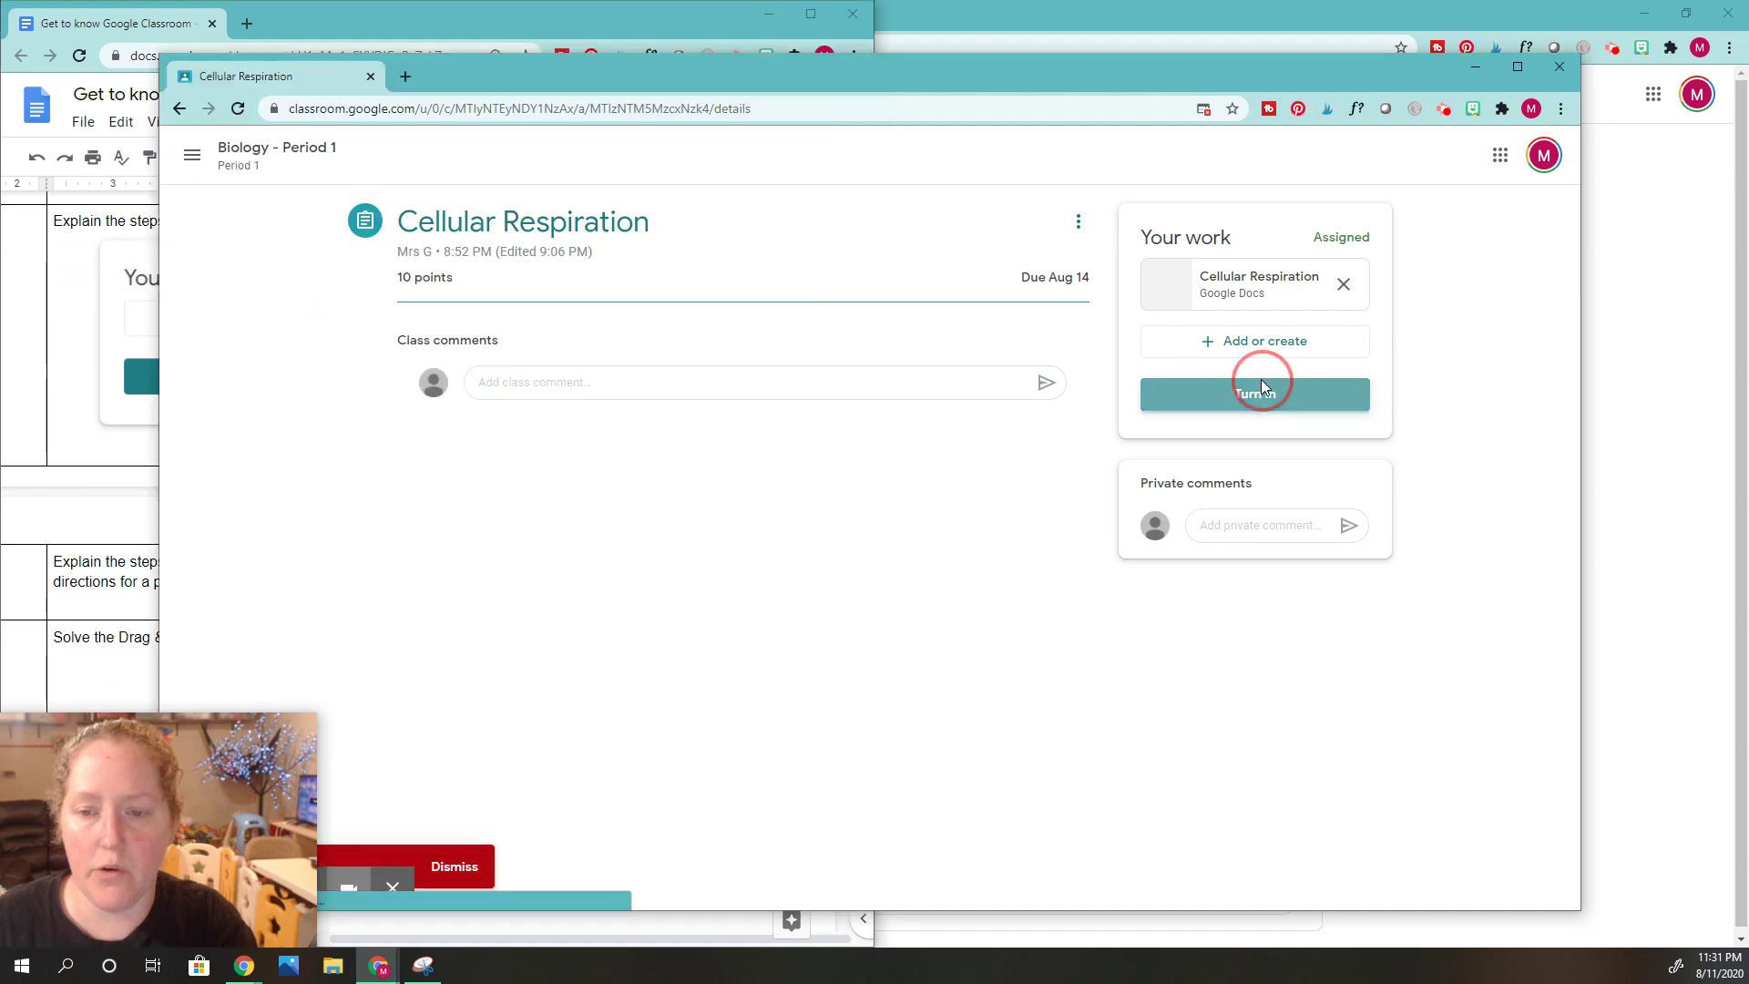
pyautogui.click(1002, 584)
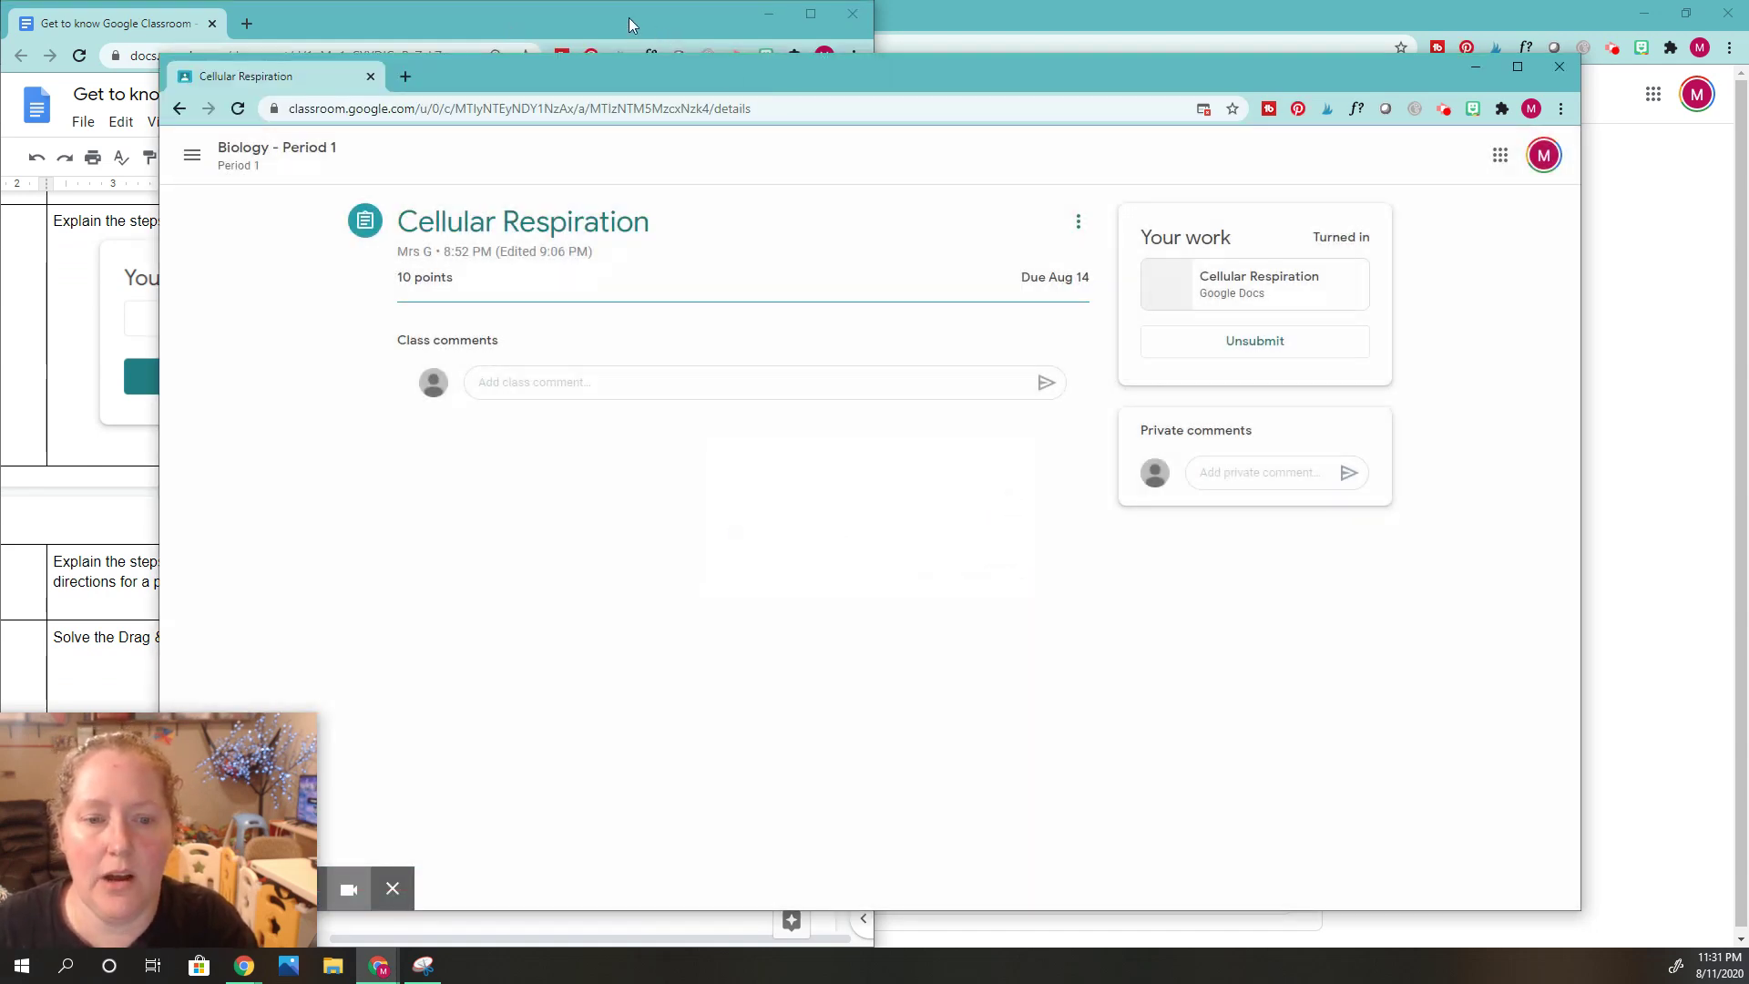
# Step: Enlarge the worksheet and read question 8 about turning in an assignment that only gives directions for a project
pyautogui.moveTo(629, 18); pyautogui.dragTo(833, 156)
pyautogui.moveTo(1288, 176); pyautogui.dragTo(1487, 20)
pyautogui.scroll(-1, 953, 509)
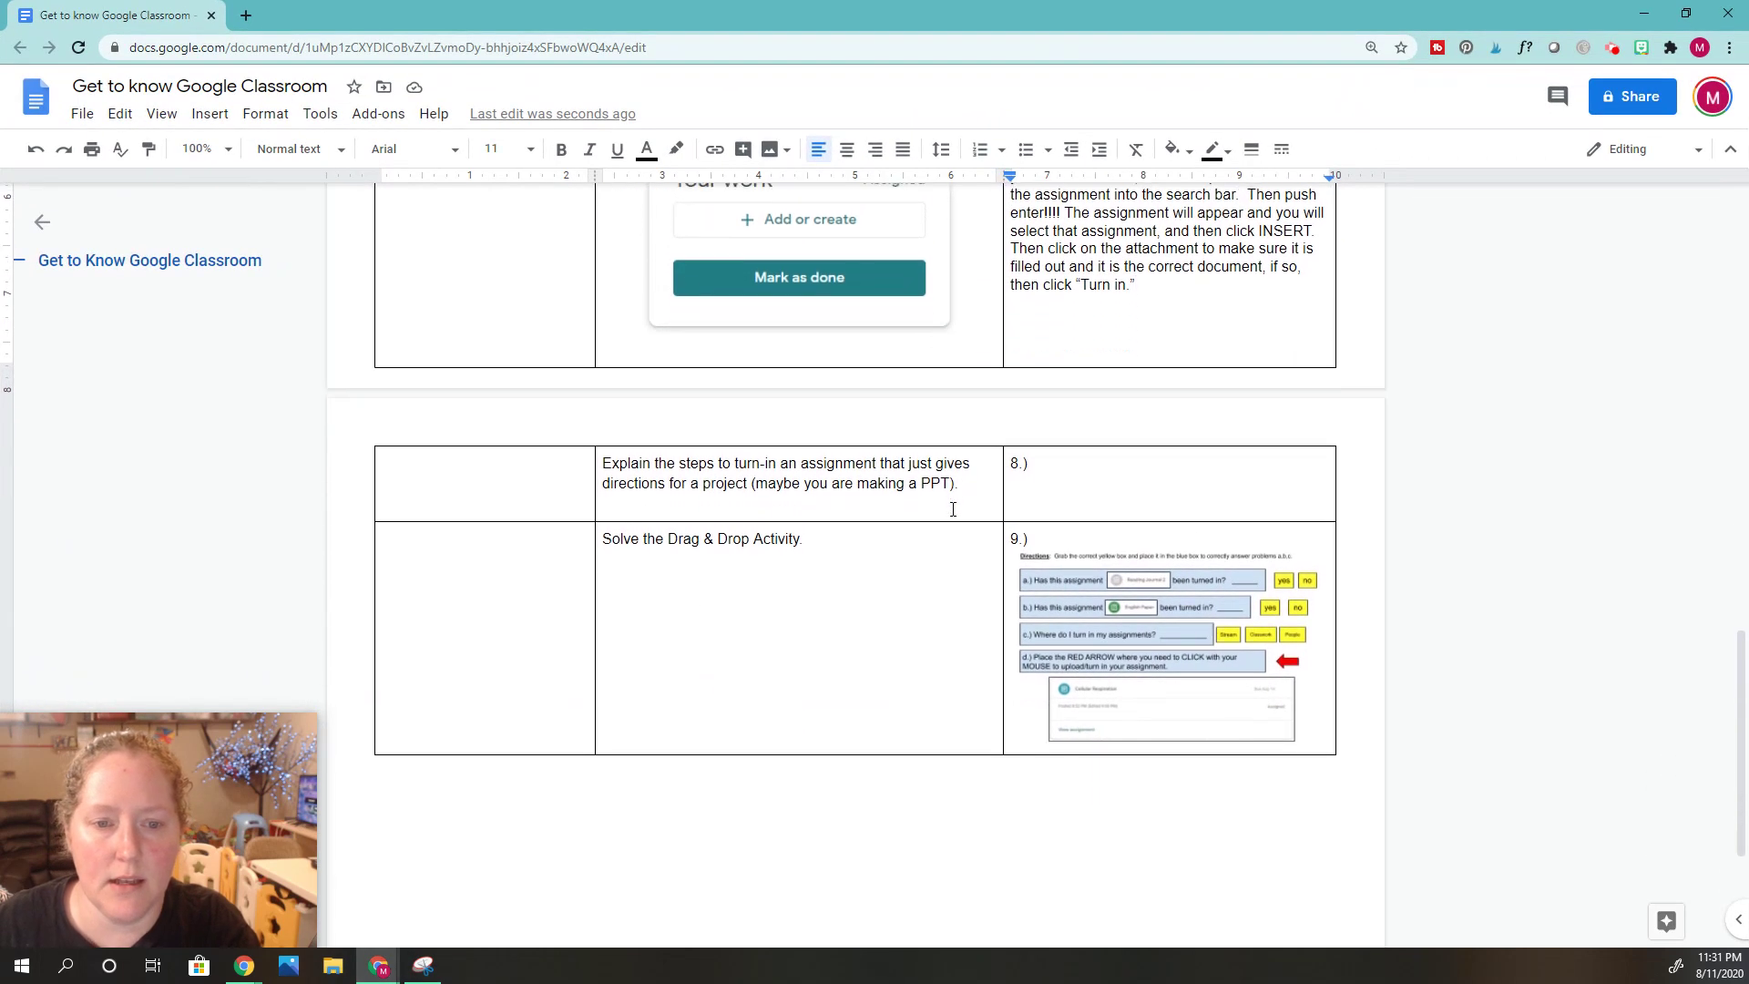
pyautogui.scroll(3, 953, 501)
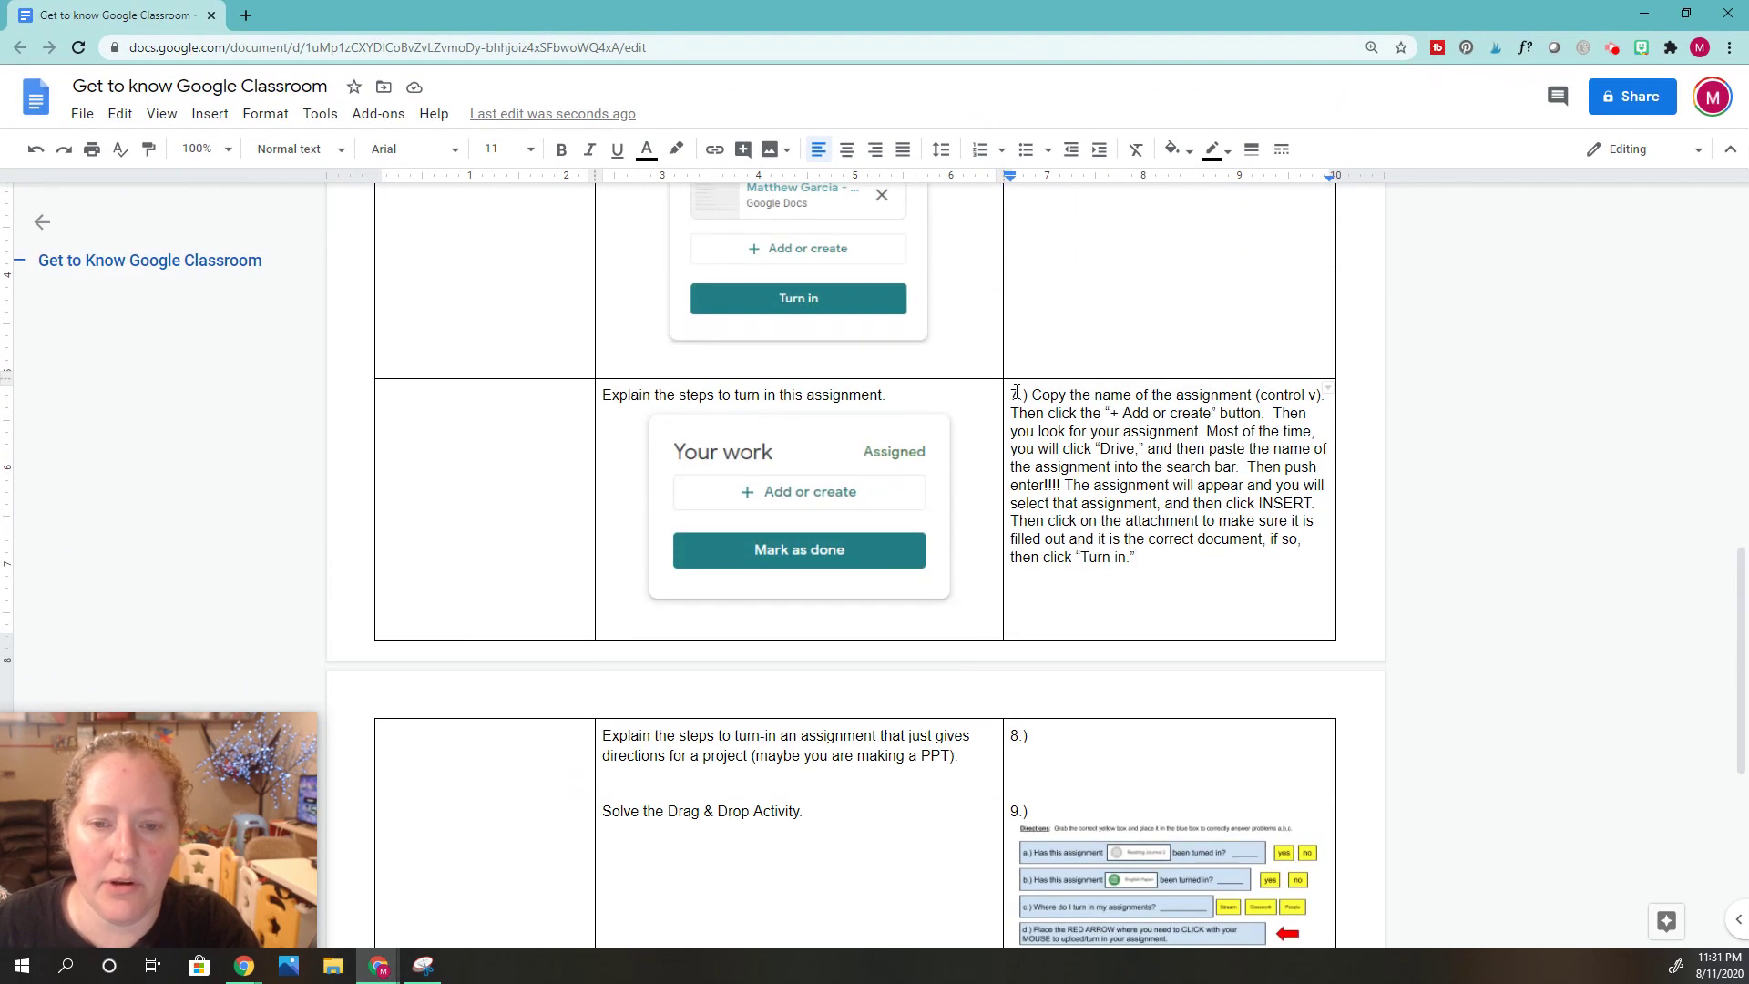
pyautogui.scroll(-2, 1069, 569)
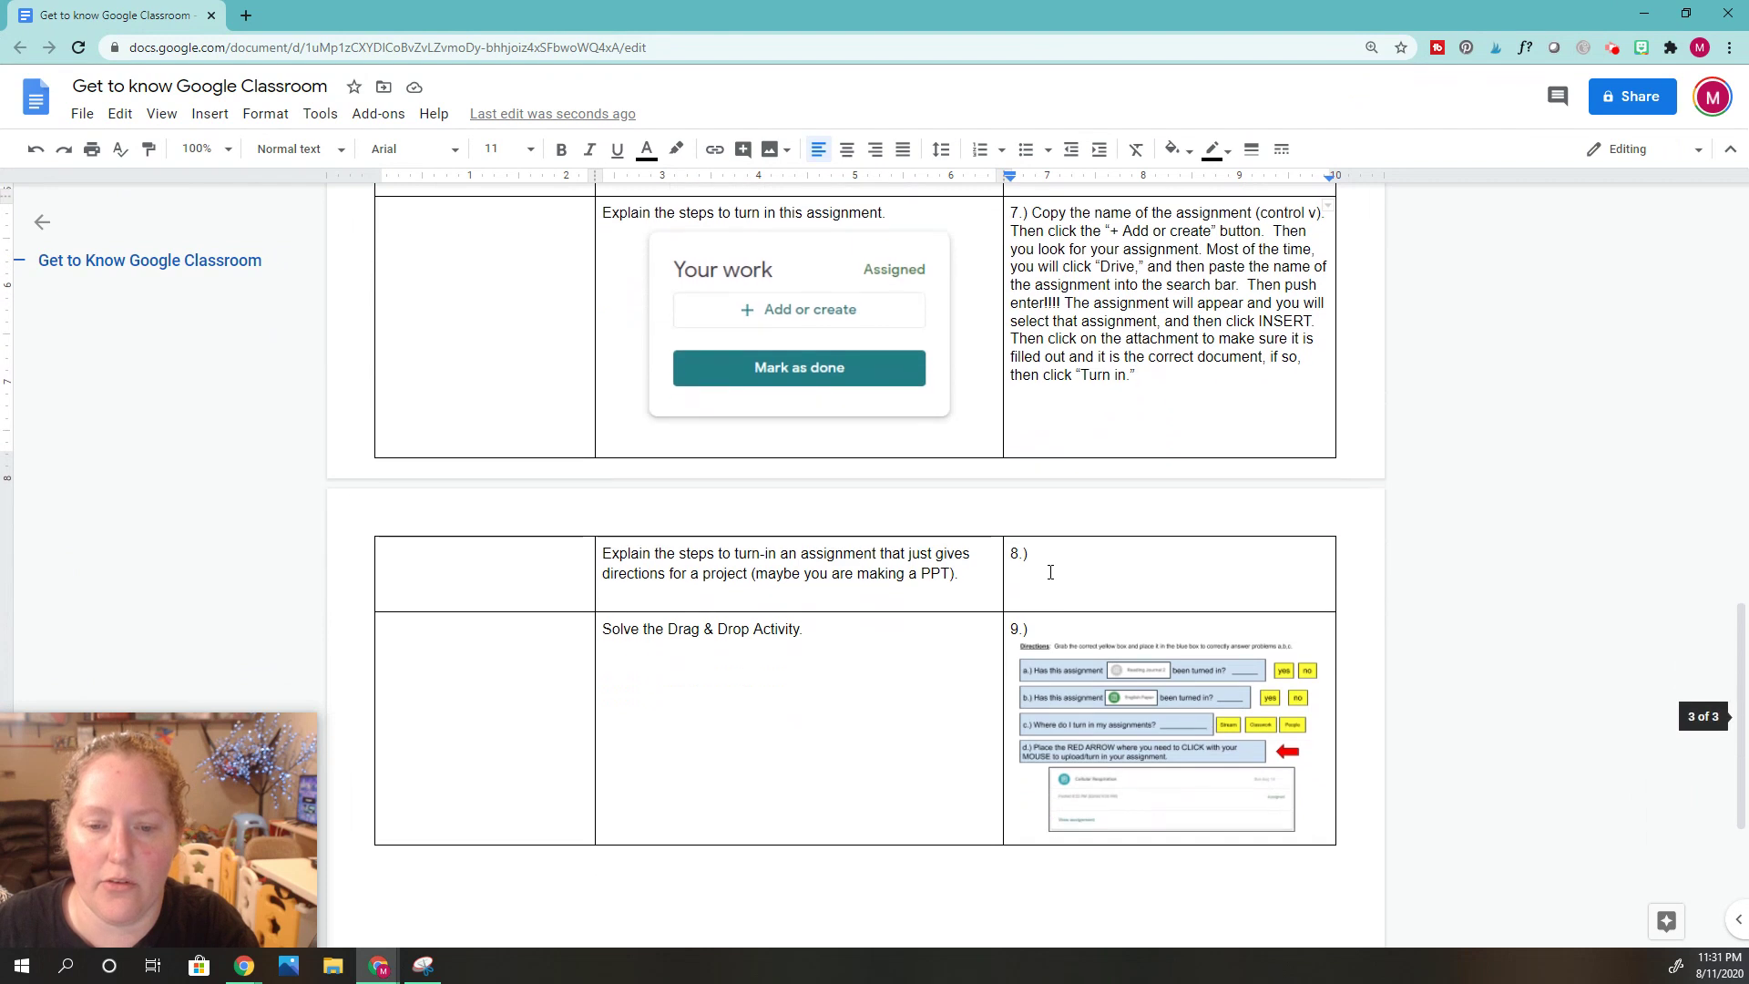
pyautogui.moveTo(1048, 565); pyautogui.dragTo(848, 548)
pyautogui.click(672, 572)
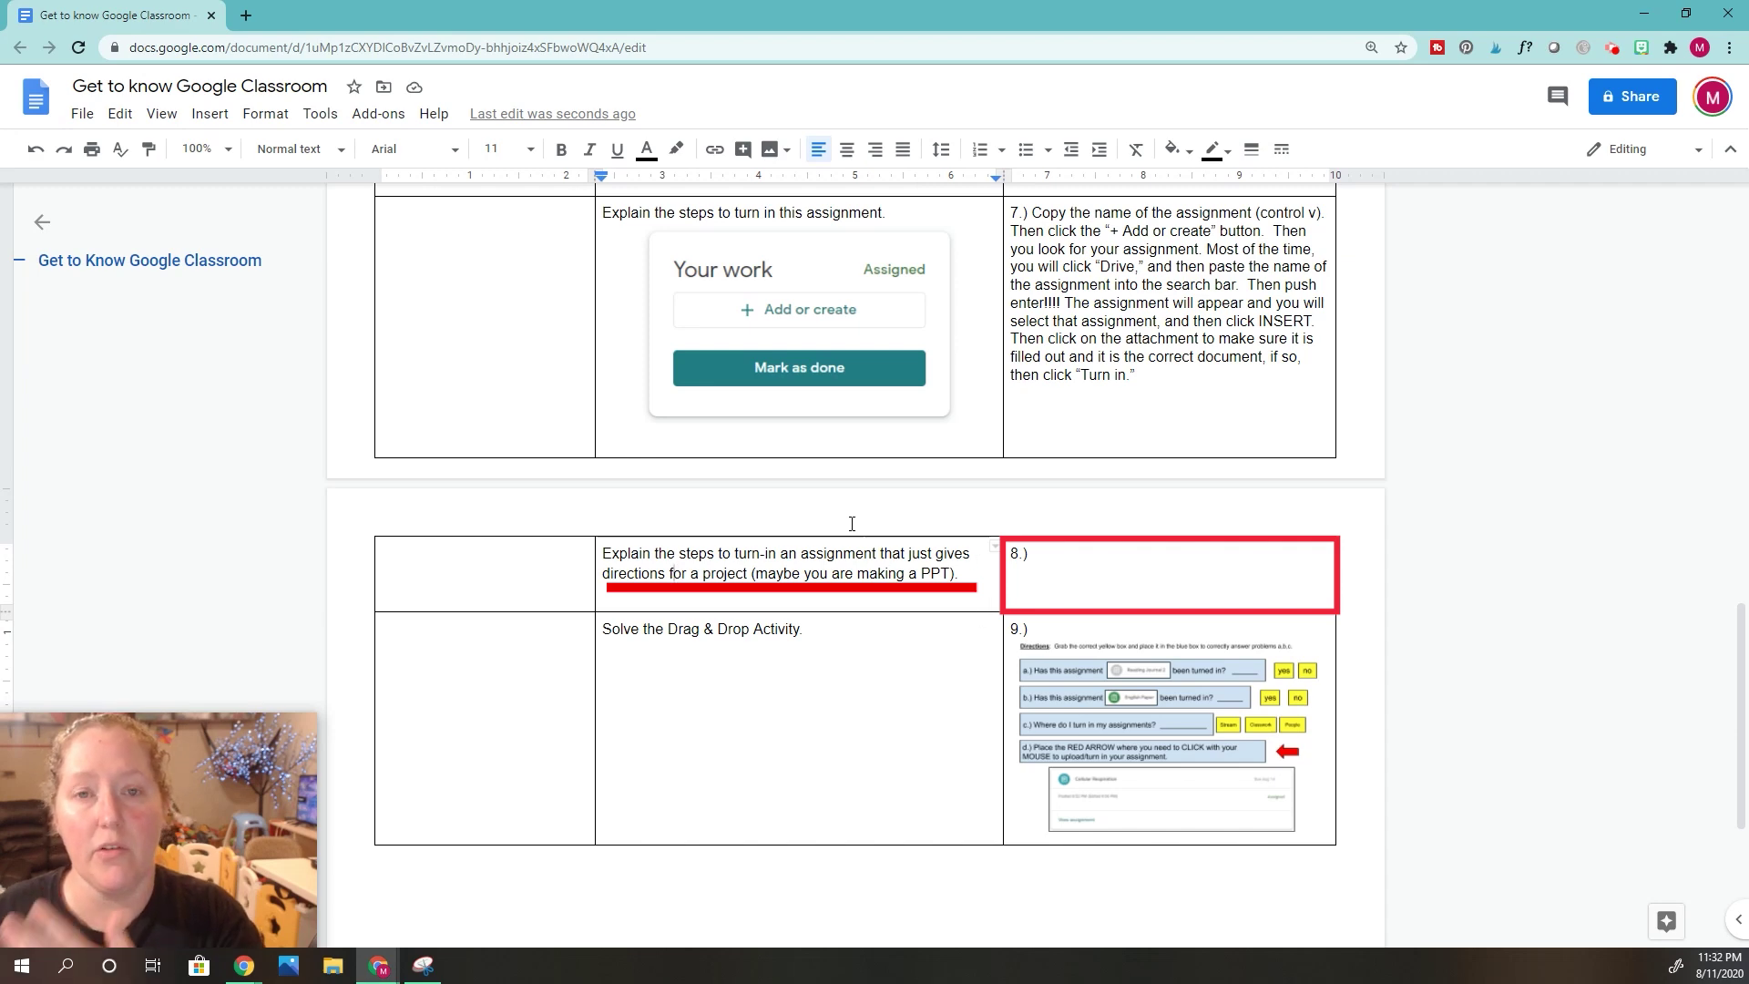
# Step: Open the Invasive Species PowerPoint assignment from the Biology - Period 1 classwork and read its attached Invasive Species PPT directions
pyautogui.click(1644, 13)
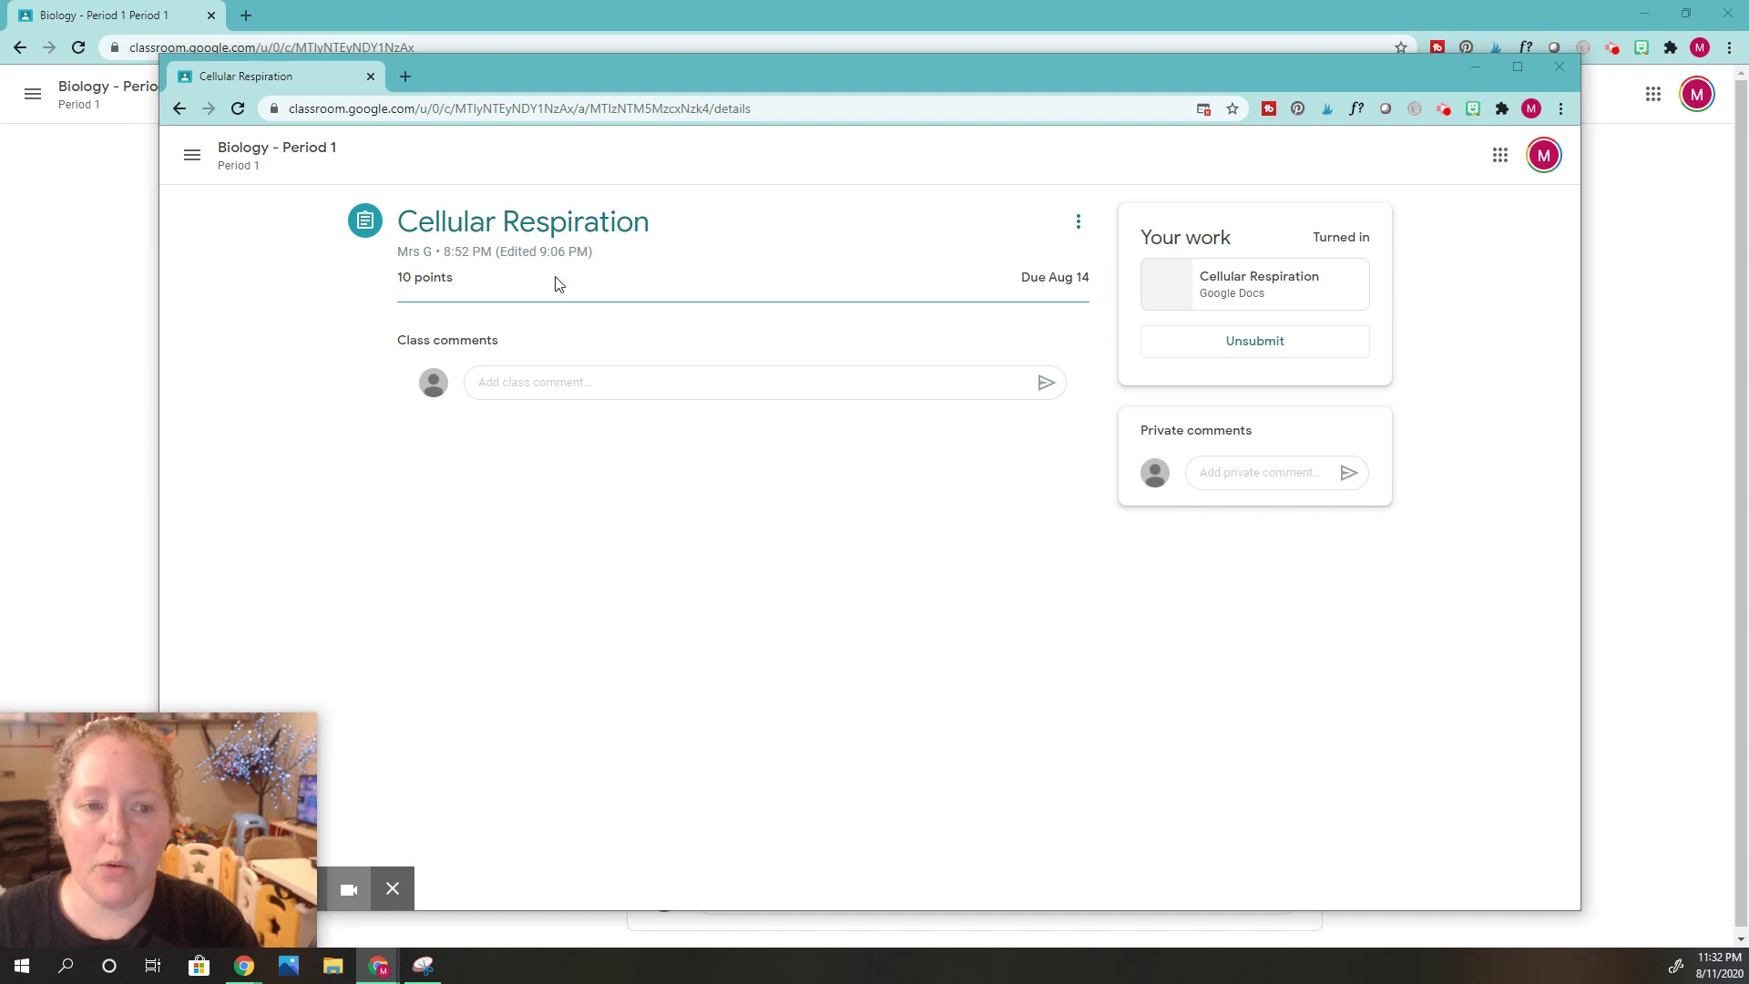
pyautogui.click(273, 150)
pyautogui.click(871, 164)
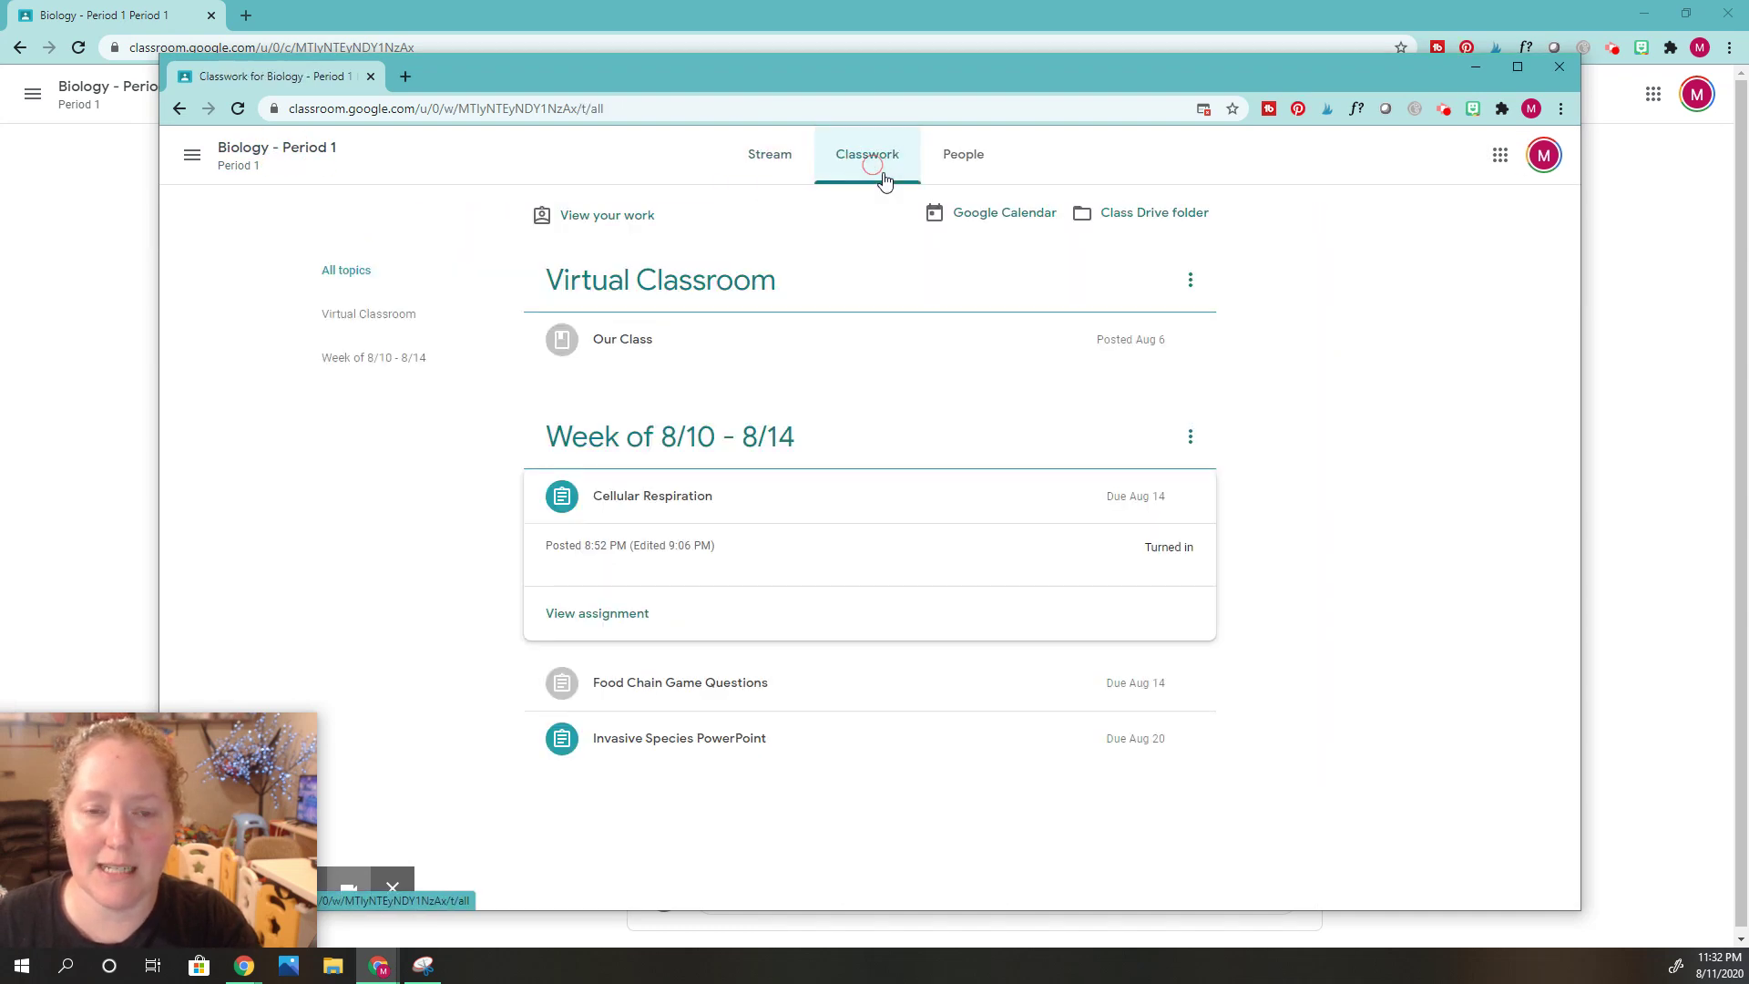
pyautogui.click(668, 492)
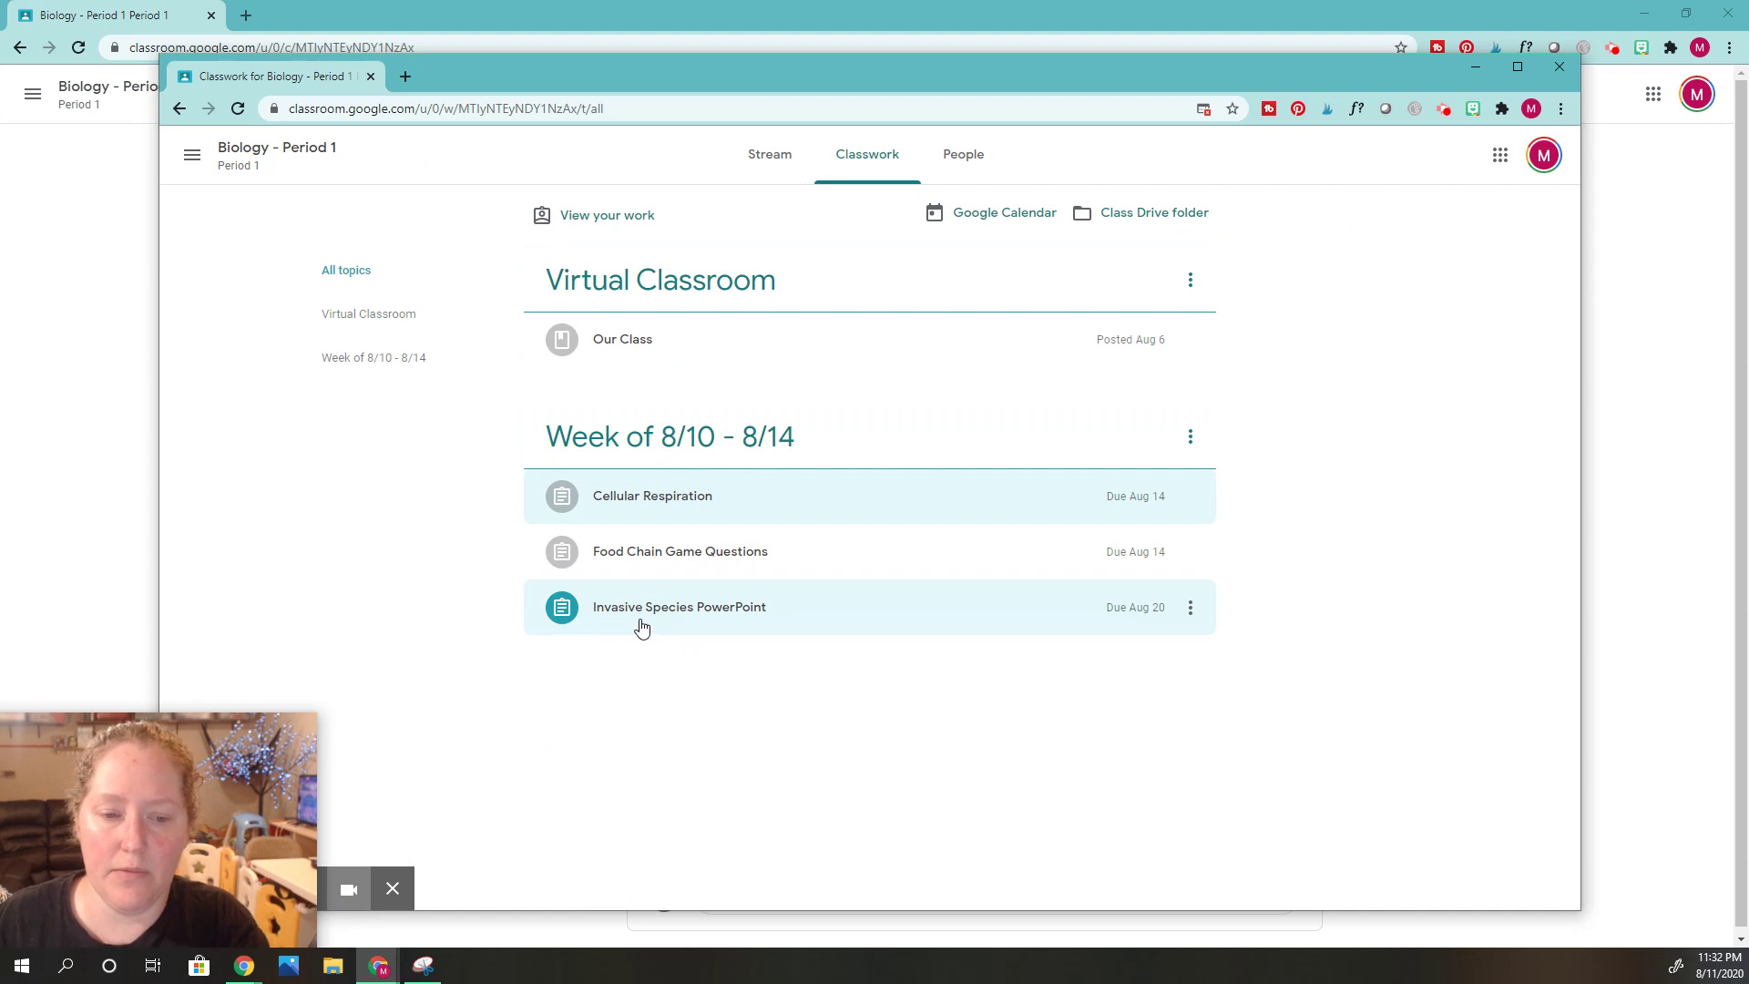
pyautogui.click(680, 622)
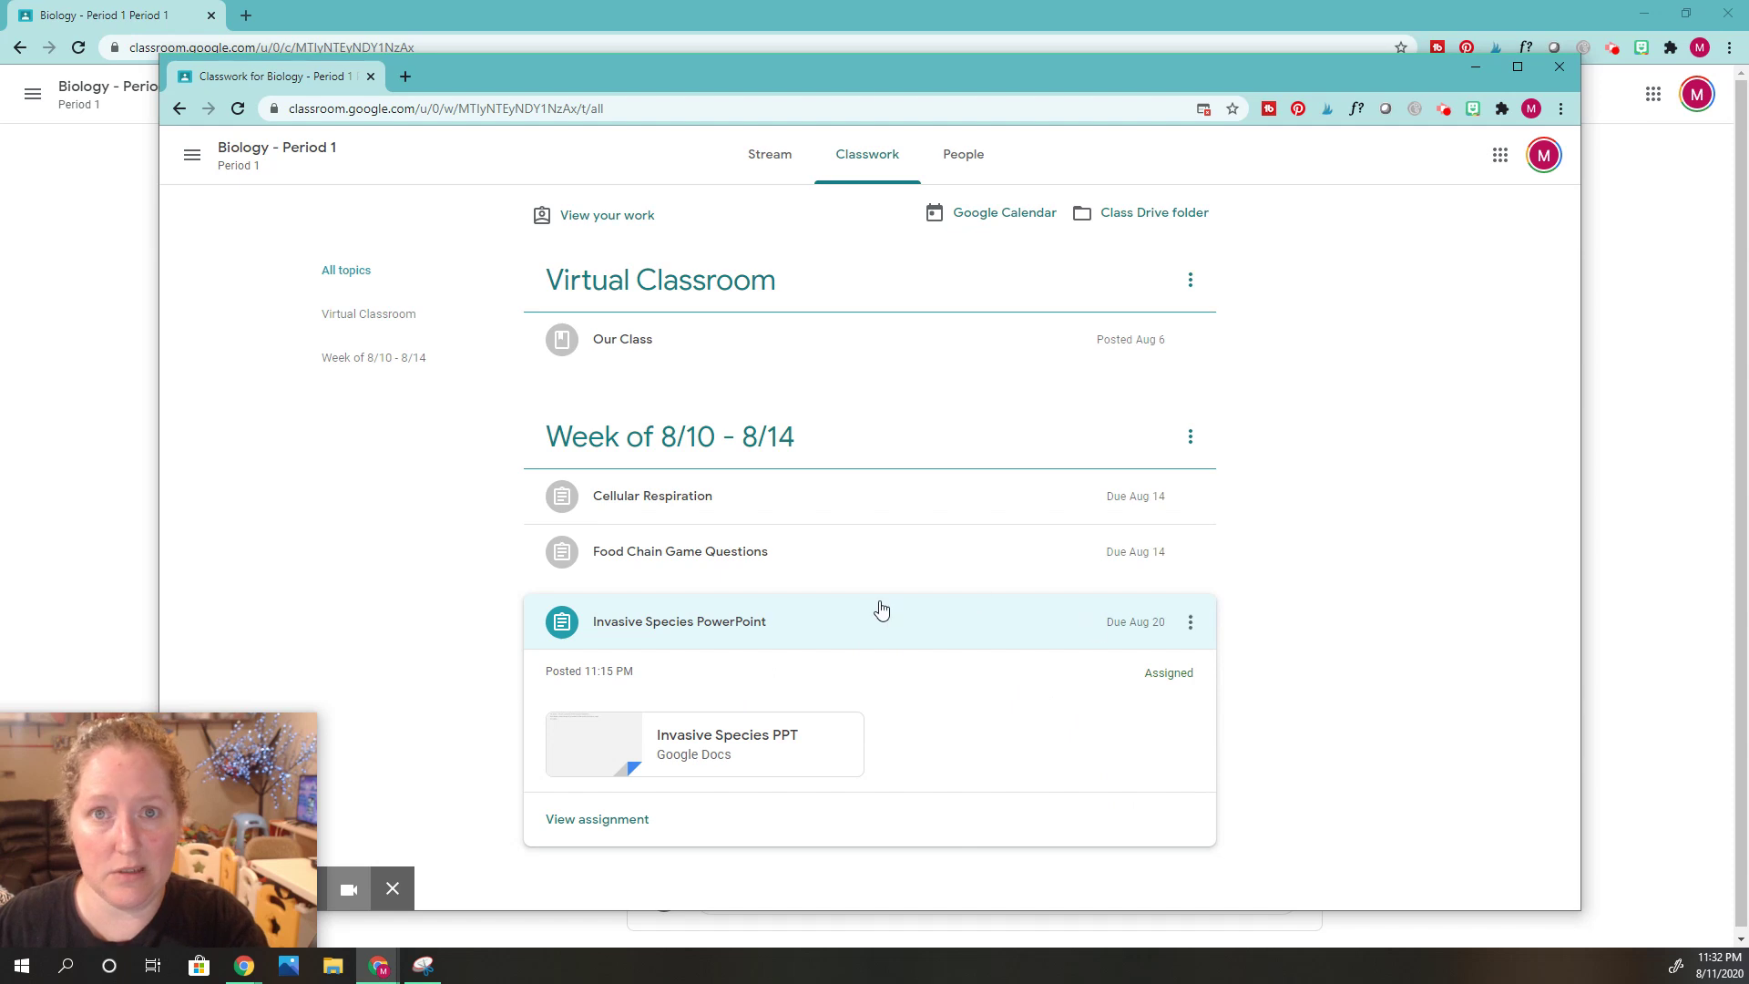
pyautogui.click(602, 820)
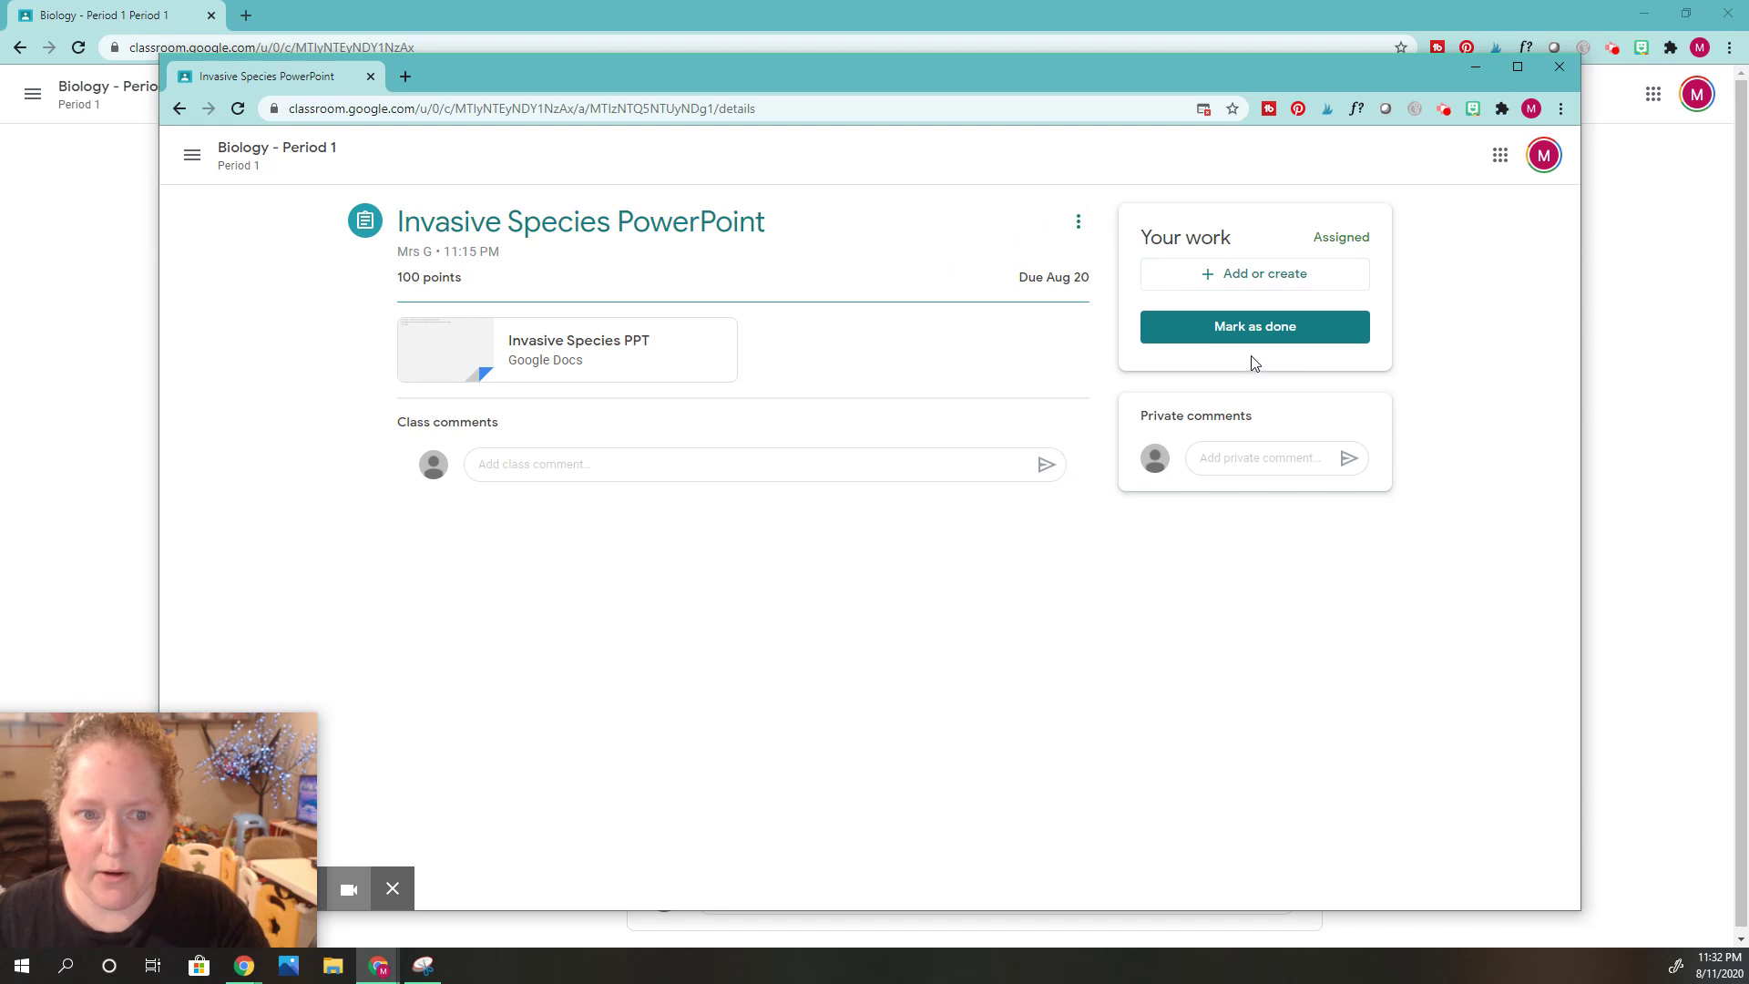
pyautogui.click(585, 351)
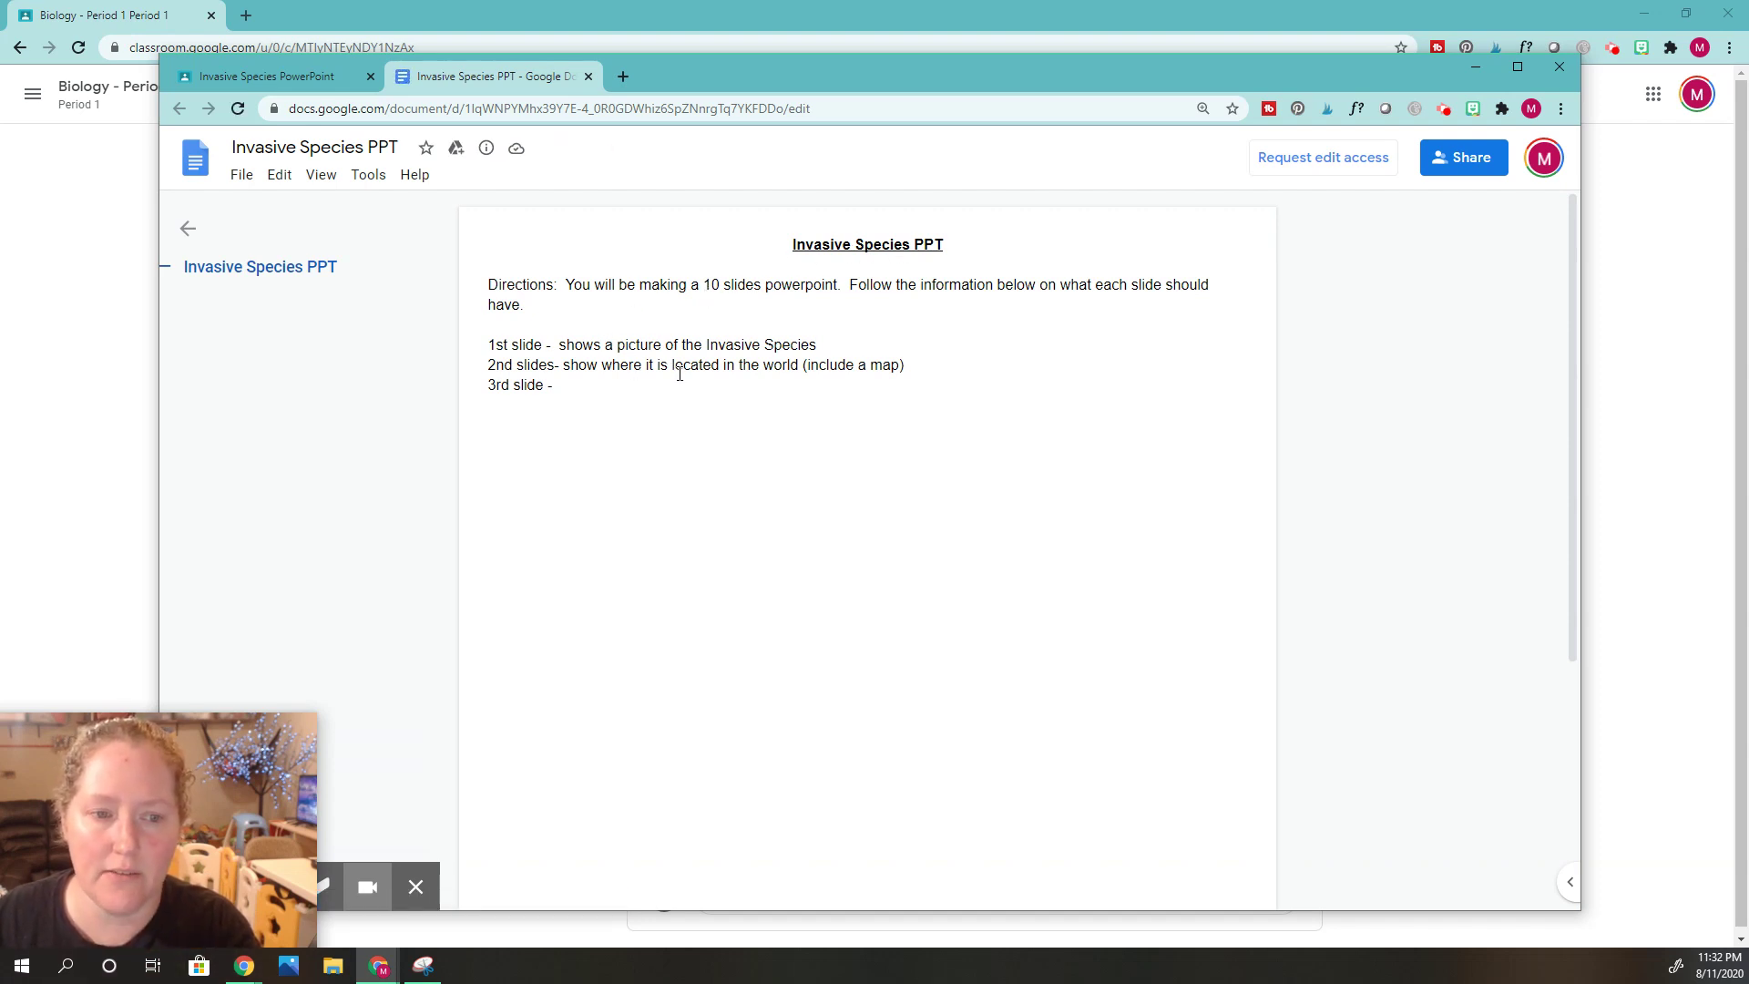
pyautogui.click(588, 77)
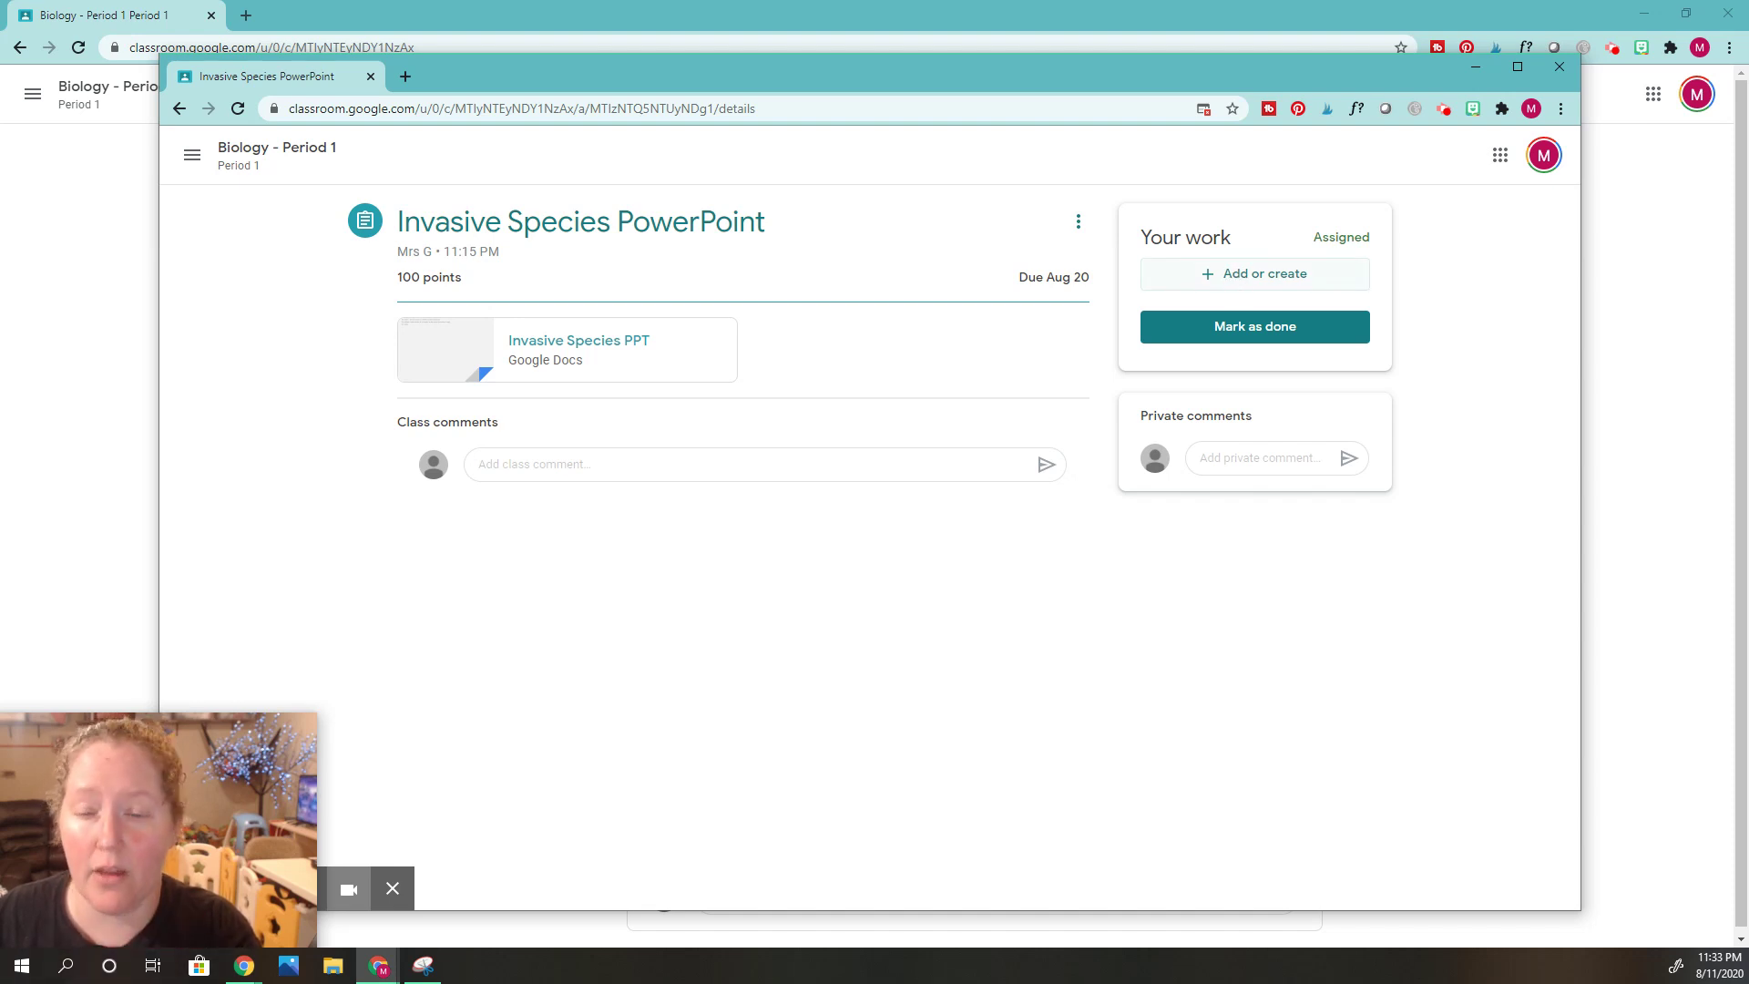
# Step: Create a new Google Slides presentation as the work for the Invasive Species PowerPoint assignment and return to the assignment page
pyautogui.click(1233, 274)
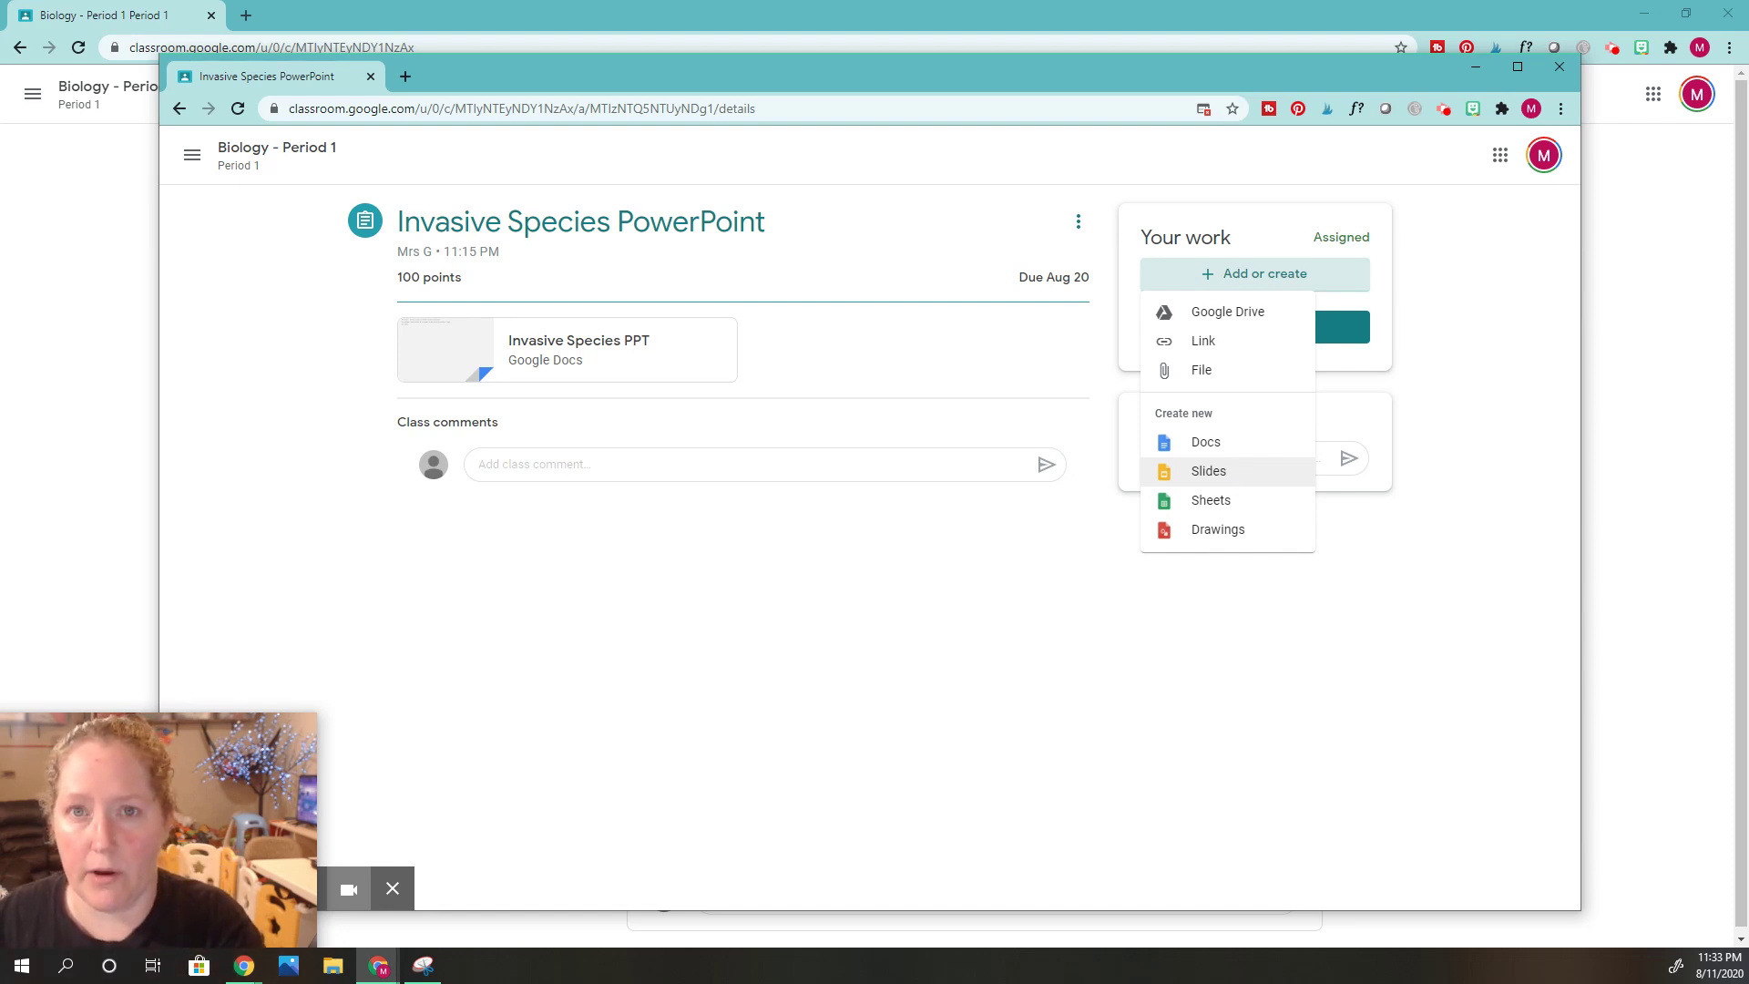
pyautogui.click(1212, 472)
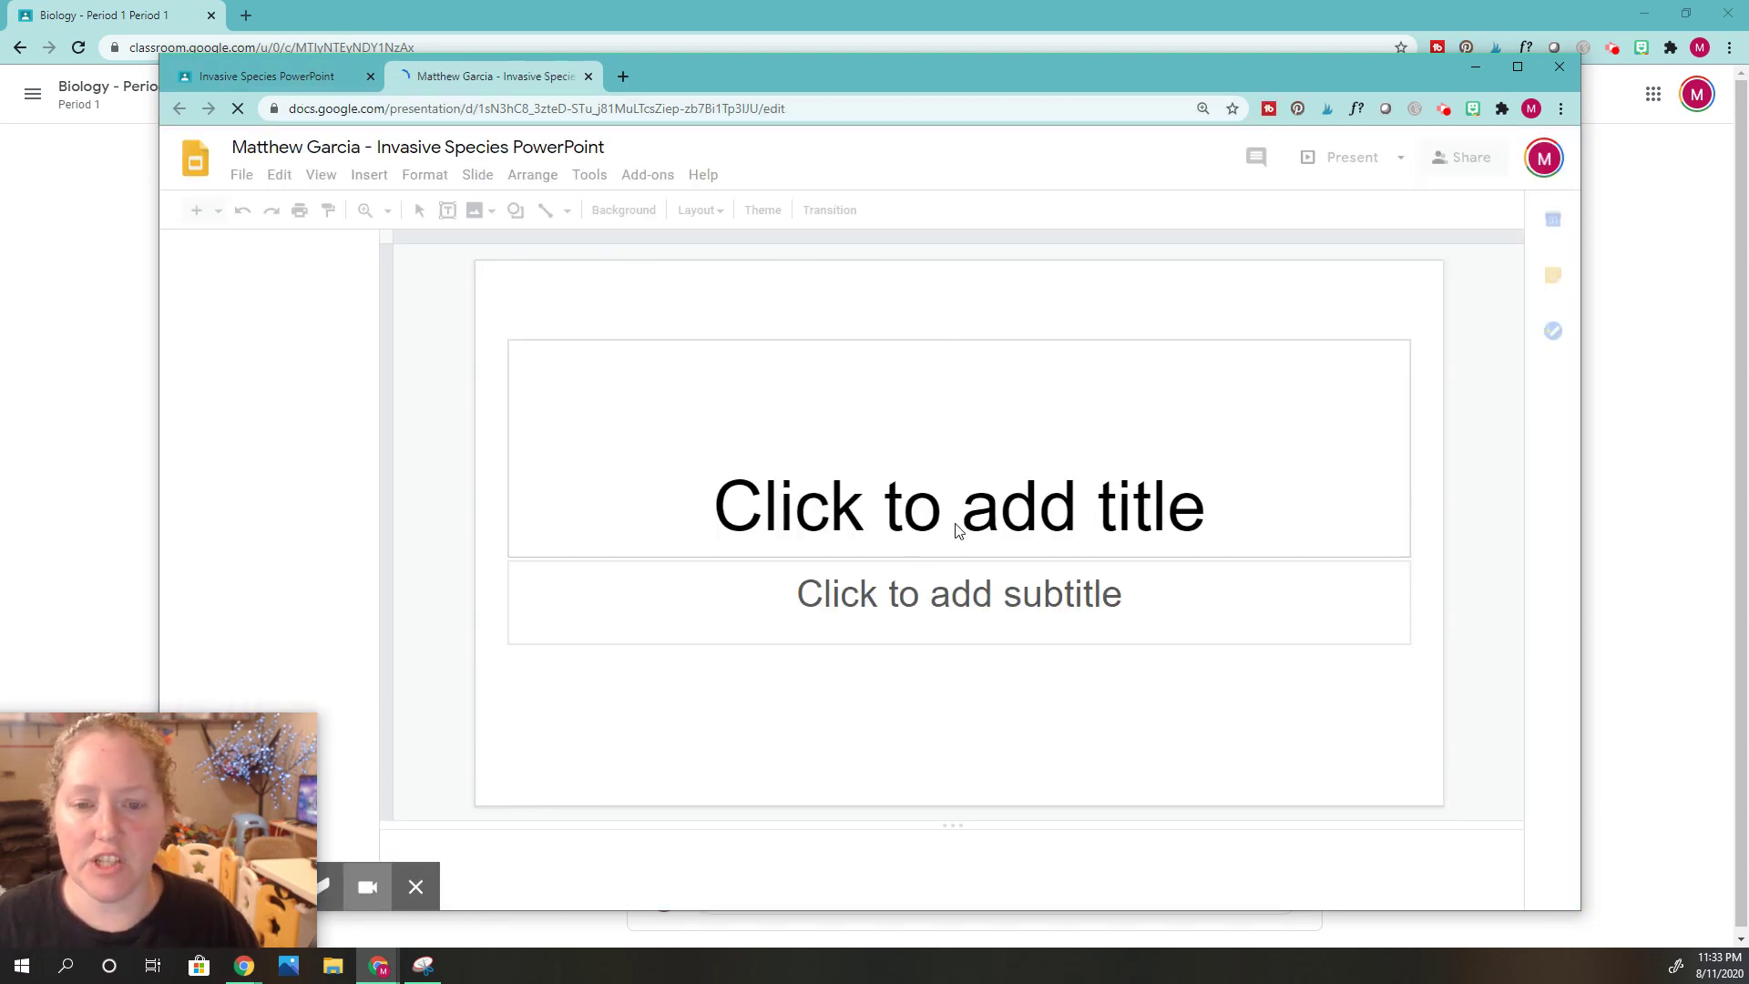
pyautogui.click(267, 77)
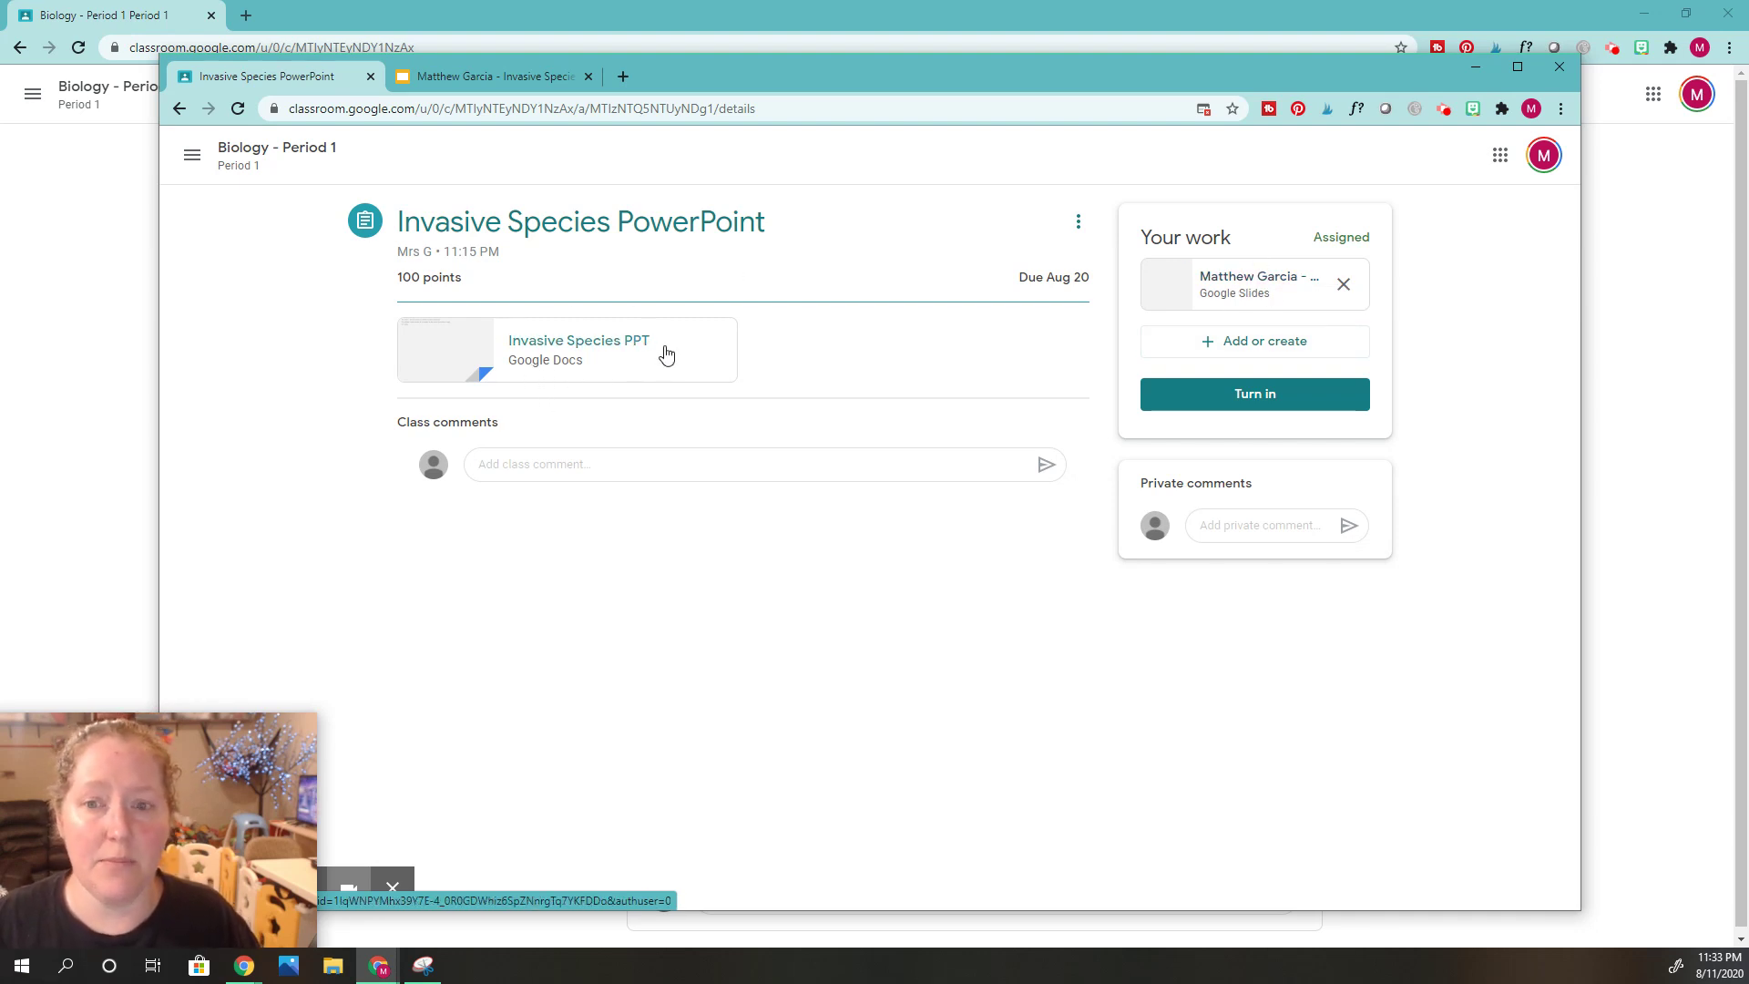
pyautogui.click(1232, 340)
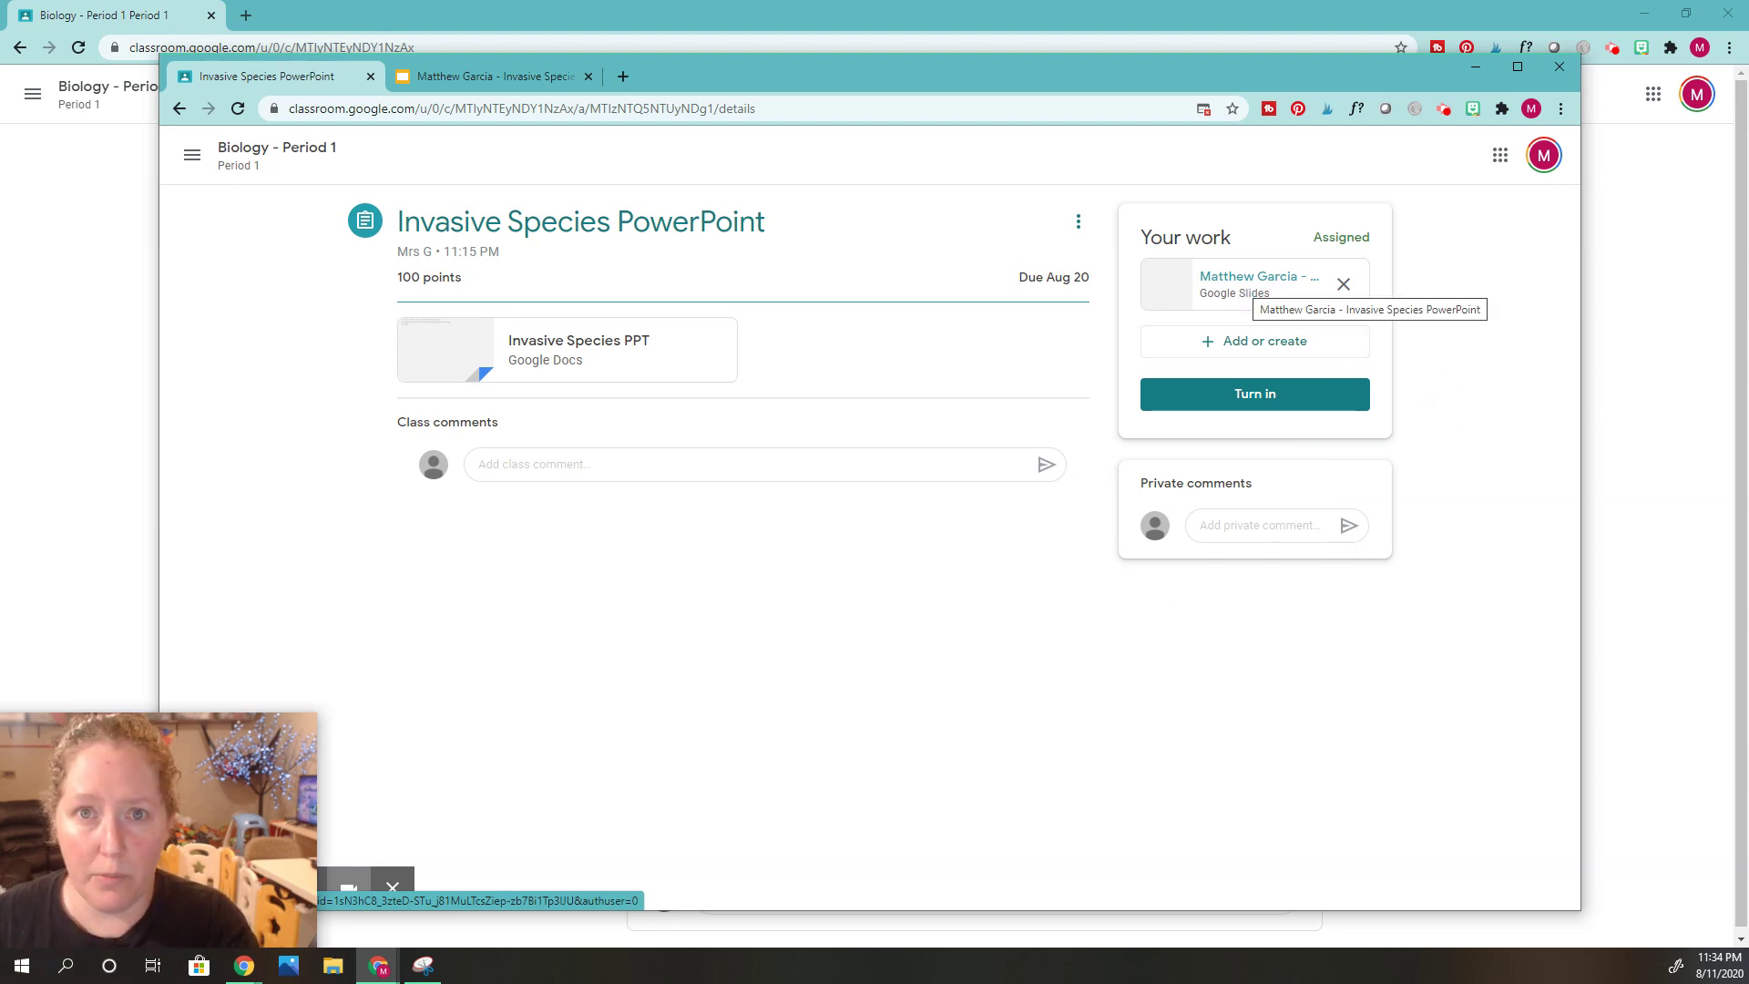
# Step: Check the attached Slides presentation, close it and turn in the Invasive Species PowerPoint assignment, confirming the submission
pyautogui.click(1253, 279)
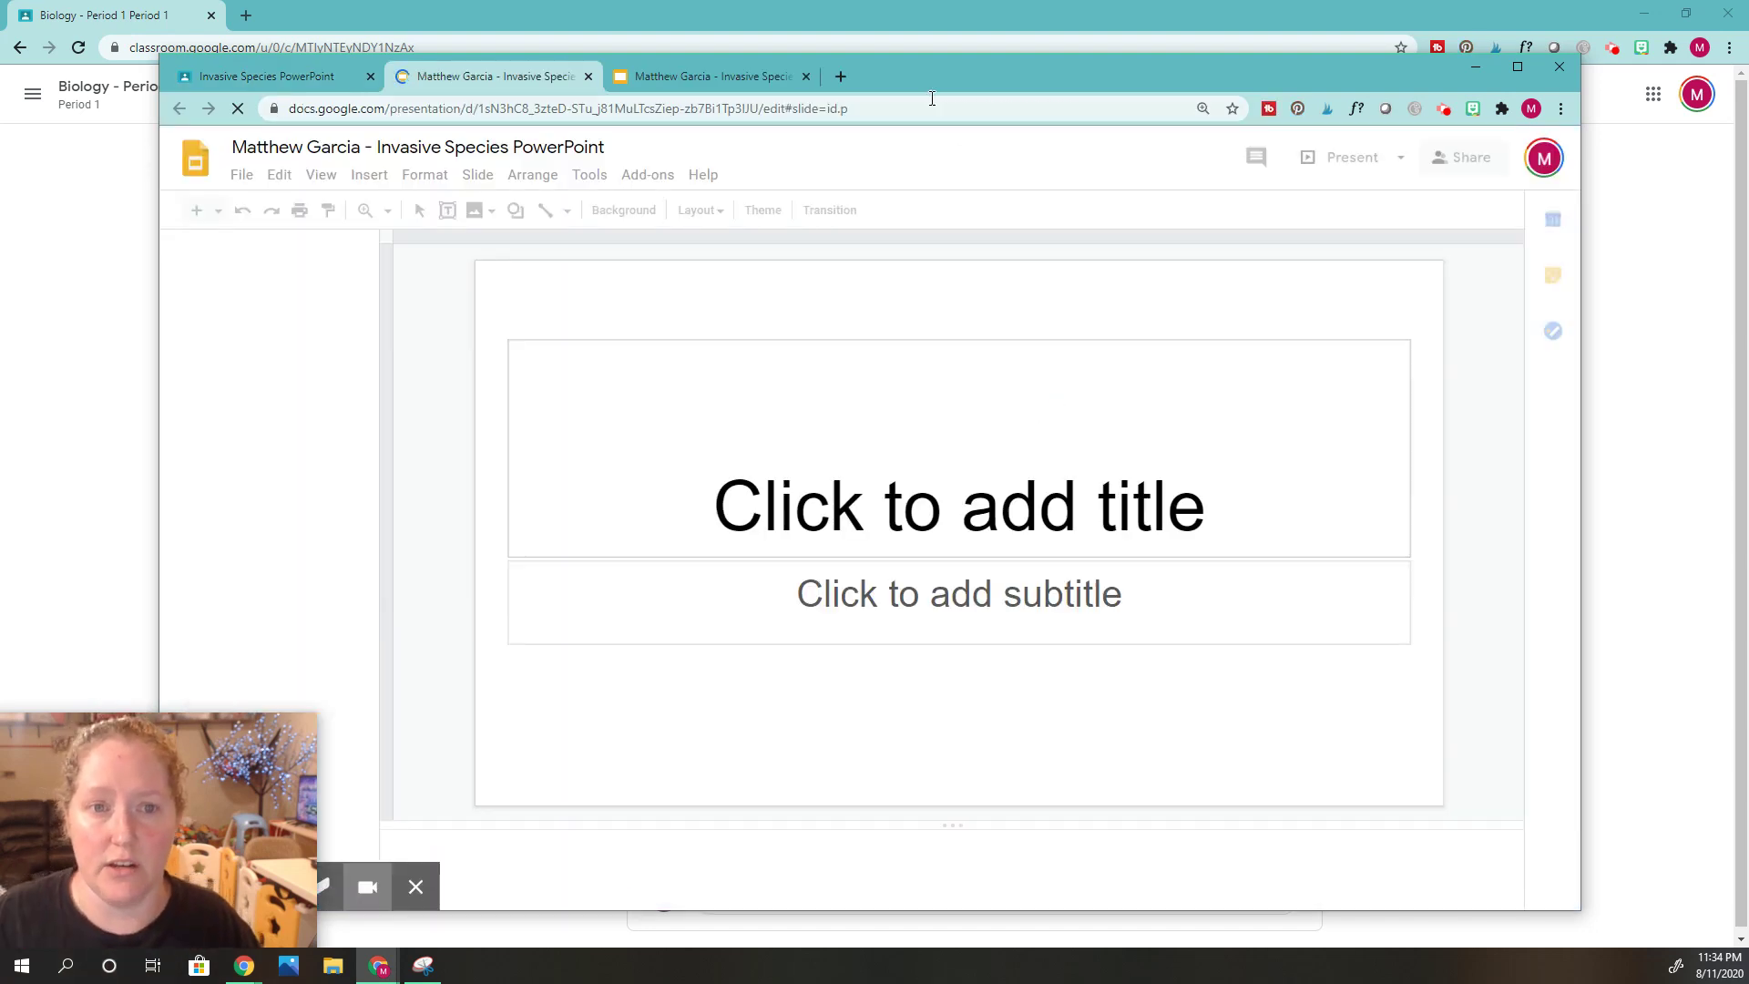
pyautogui.click(805, 76)
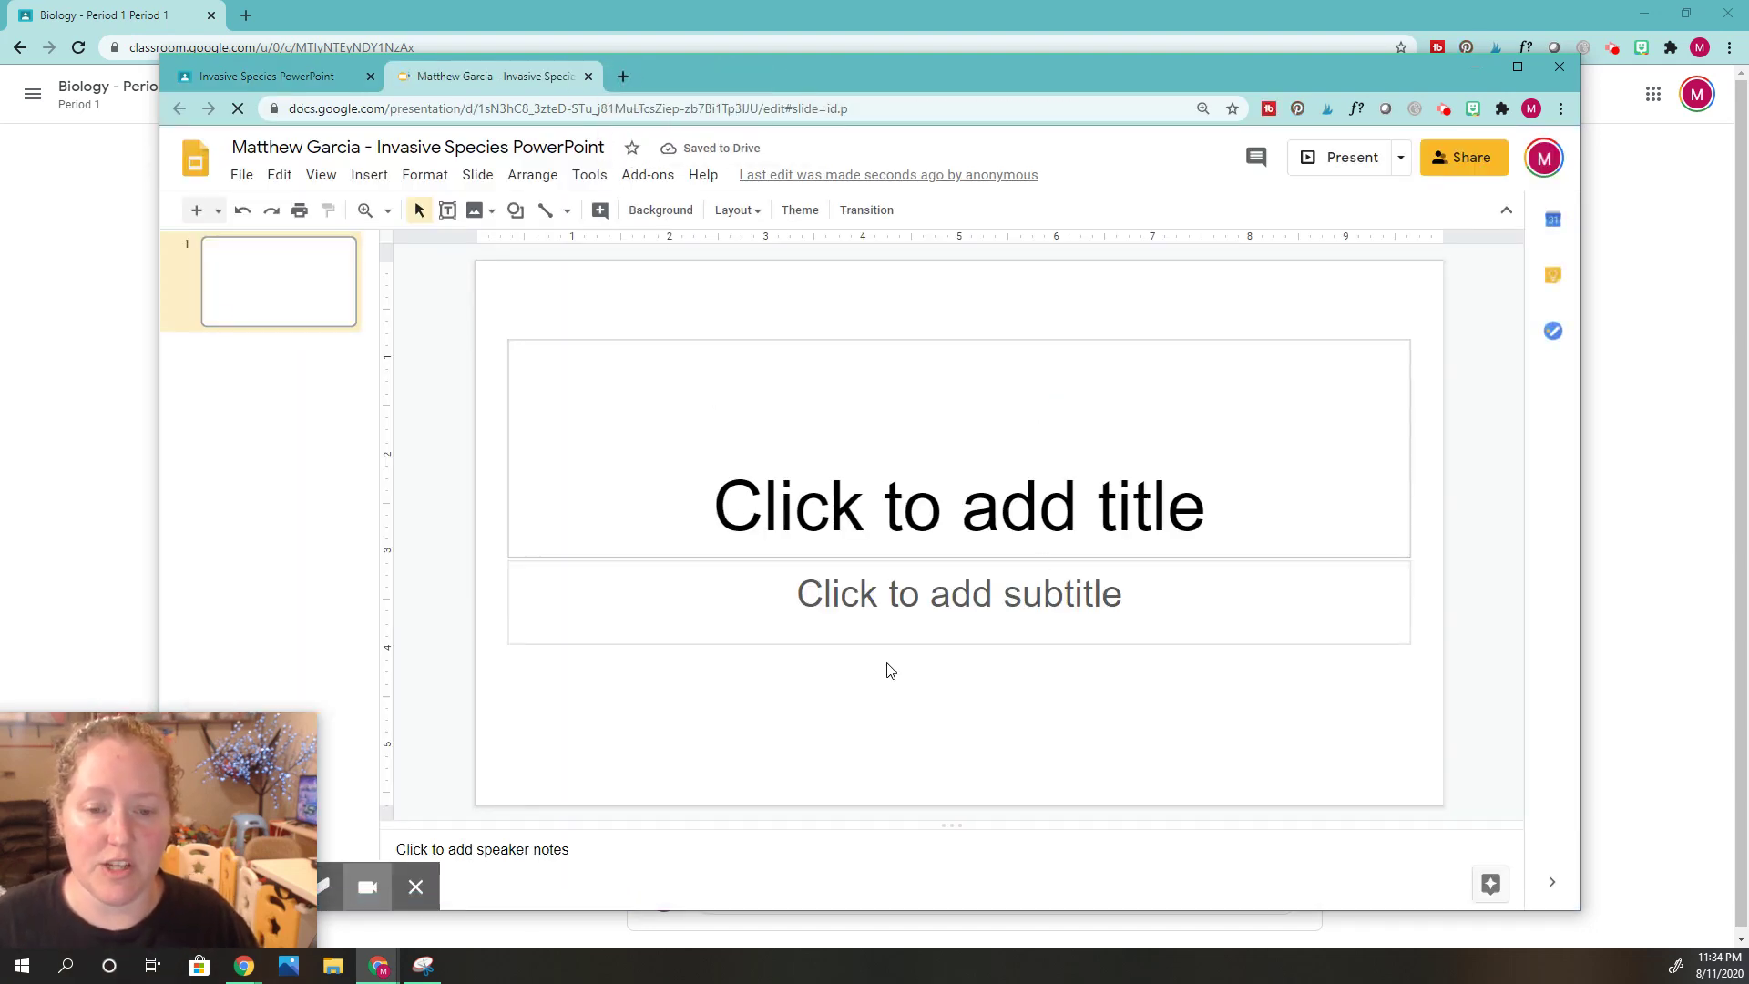
pyautogui.click(588, 76)
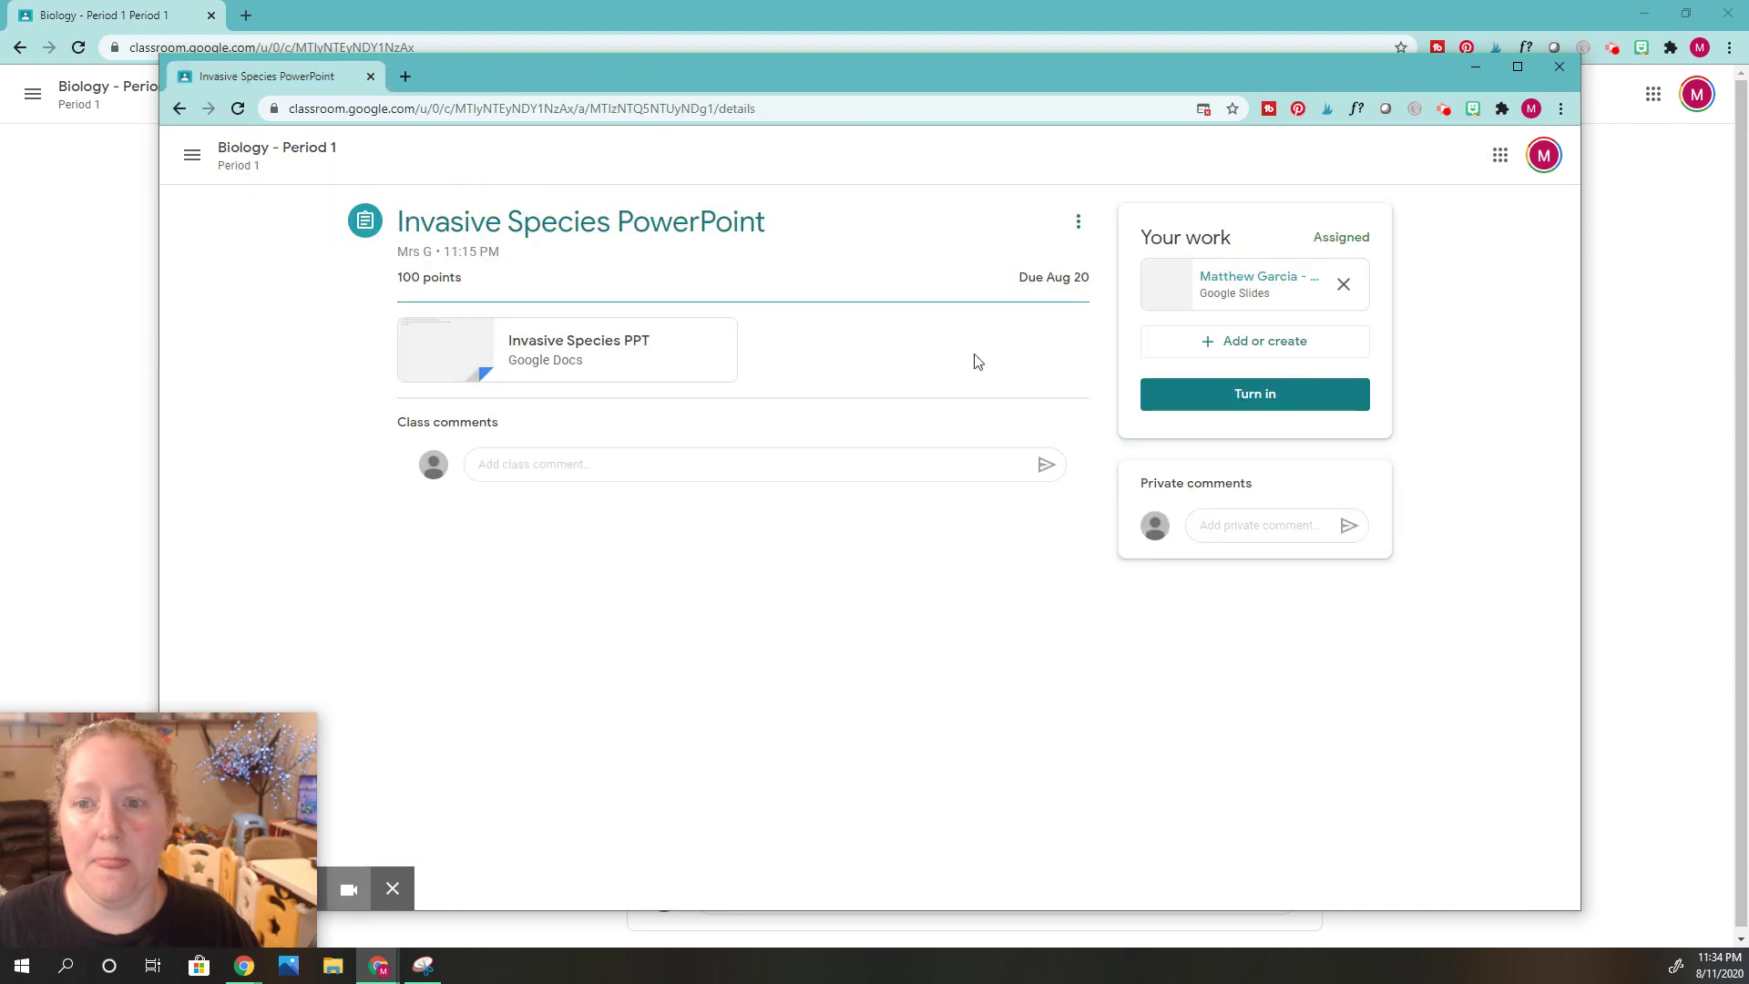
pyautogui.click(1263, 405)
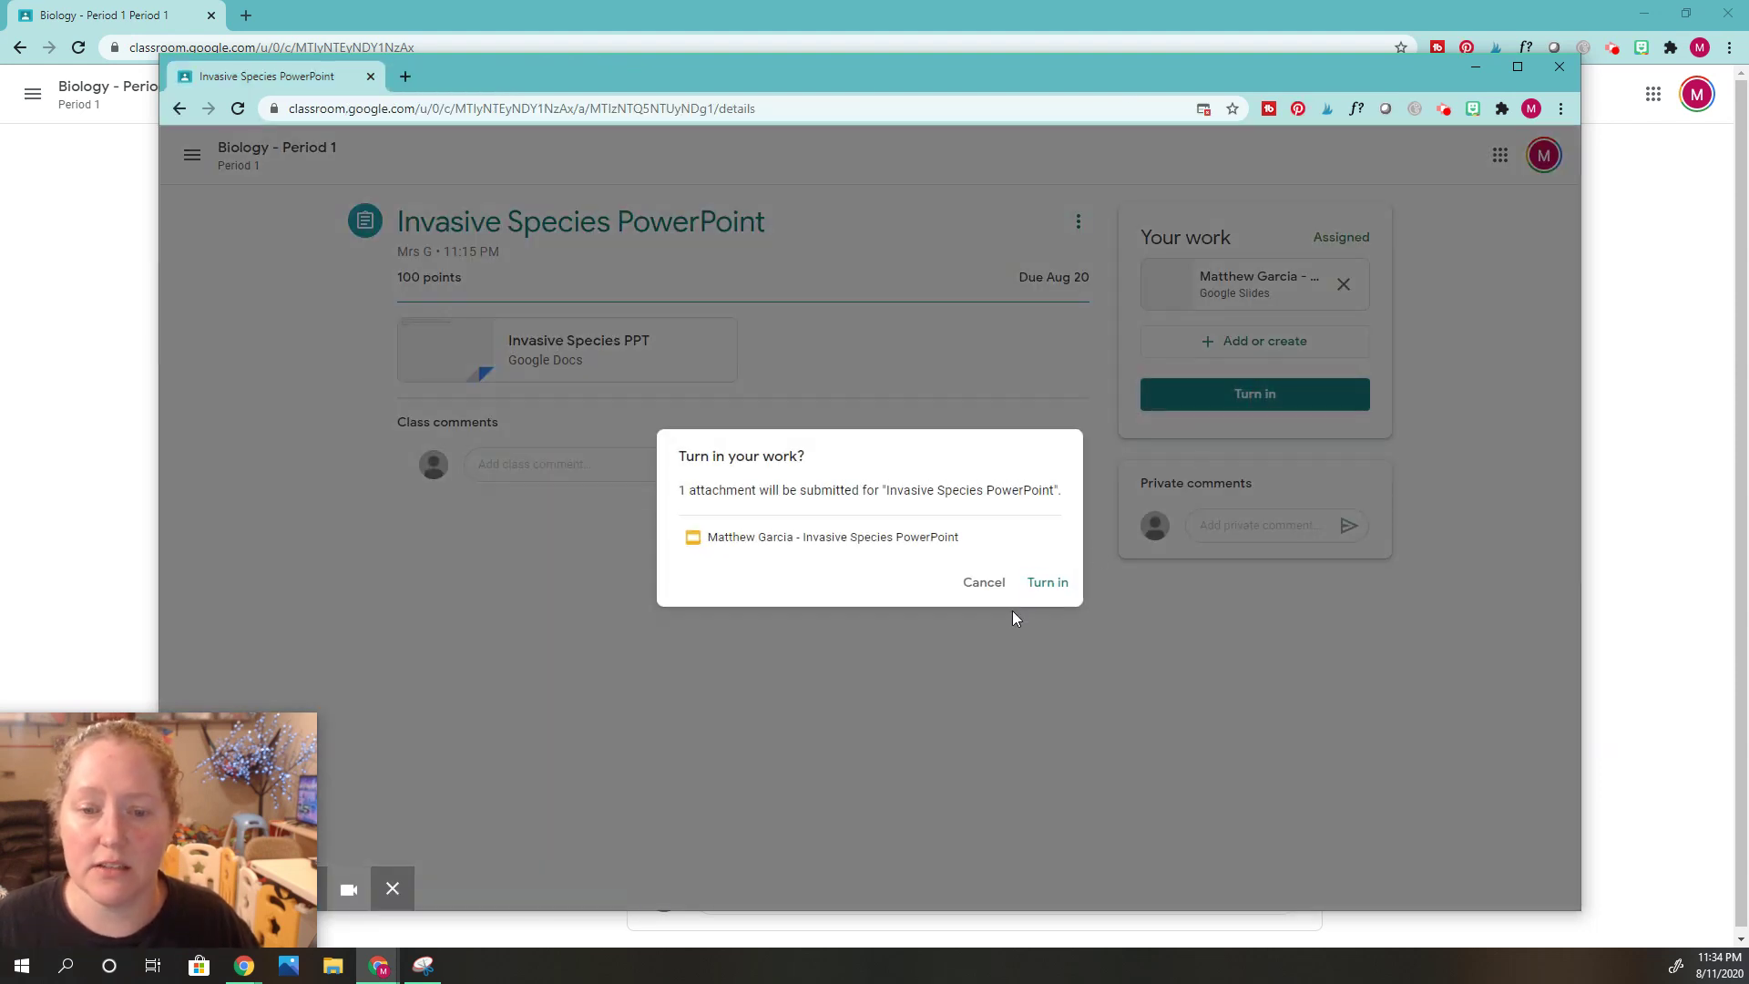
pyautogui.click(1064, 588)
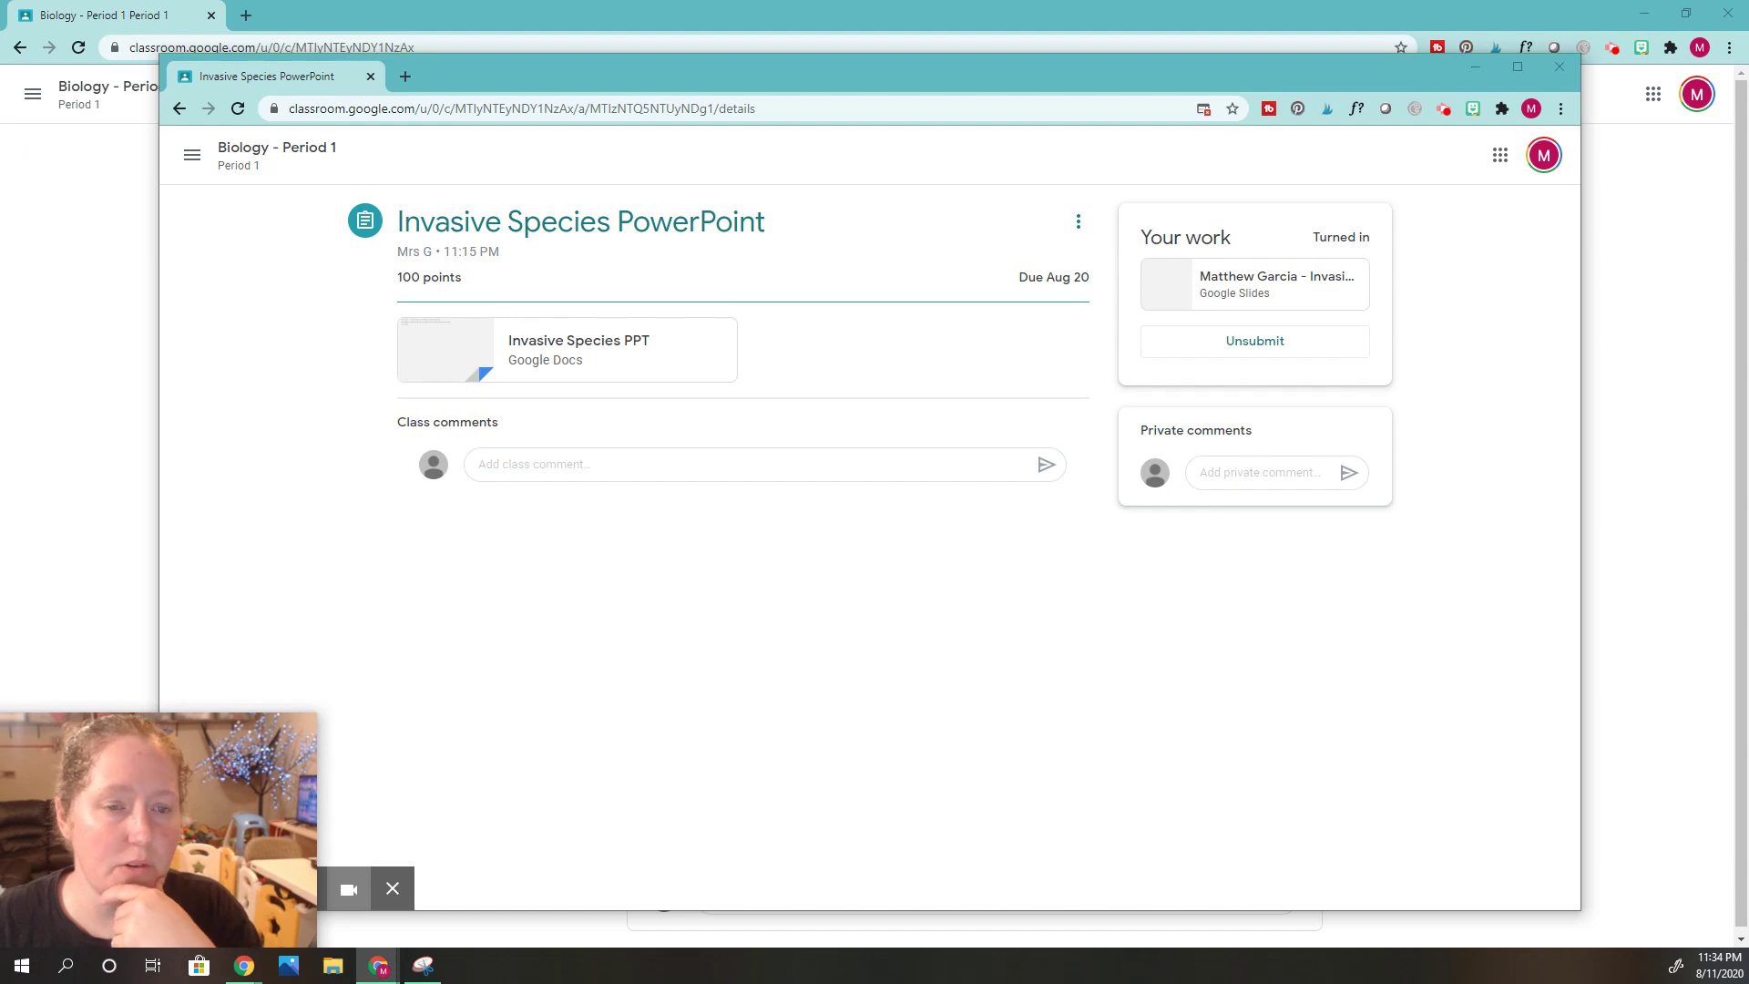
# Step: Arrange the worksheet and the Invasive Species PowerPoint assignment side by side and place the cursor in answer 8
pyautogui.moveTo(5, 128)
pyautogui.mouseDown()
pyautogui.moveTo(816, 127)
pyautogui.moveTo(1104, 118)
pyautogui.moveTo(1027, 98)
pyautogui.moveTo(1013, 100)
pyautogui.moveTo(1405, 100)
pyautogui.moveTo(2, 100)
pyautogui.mouseUp()
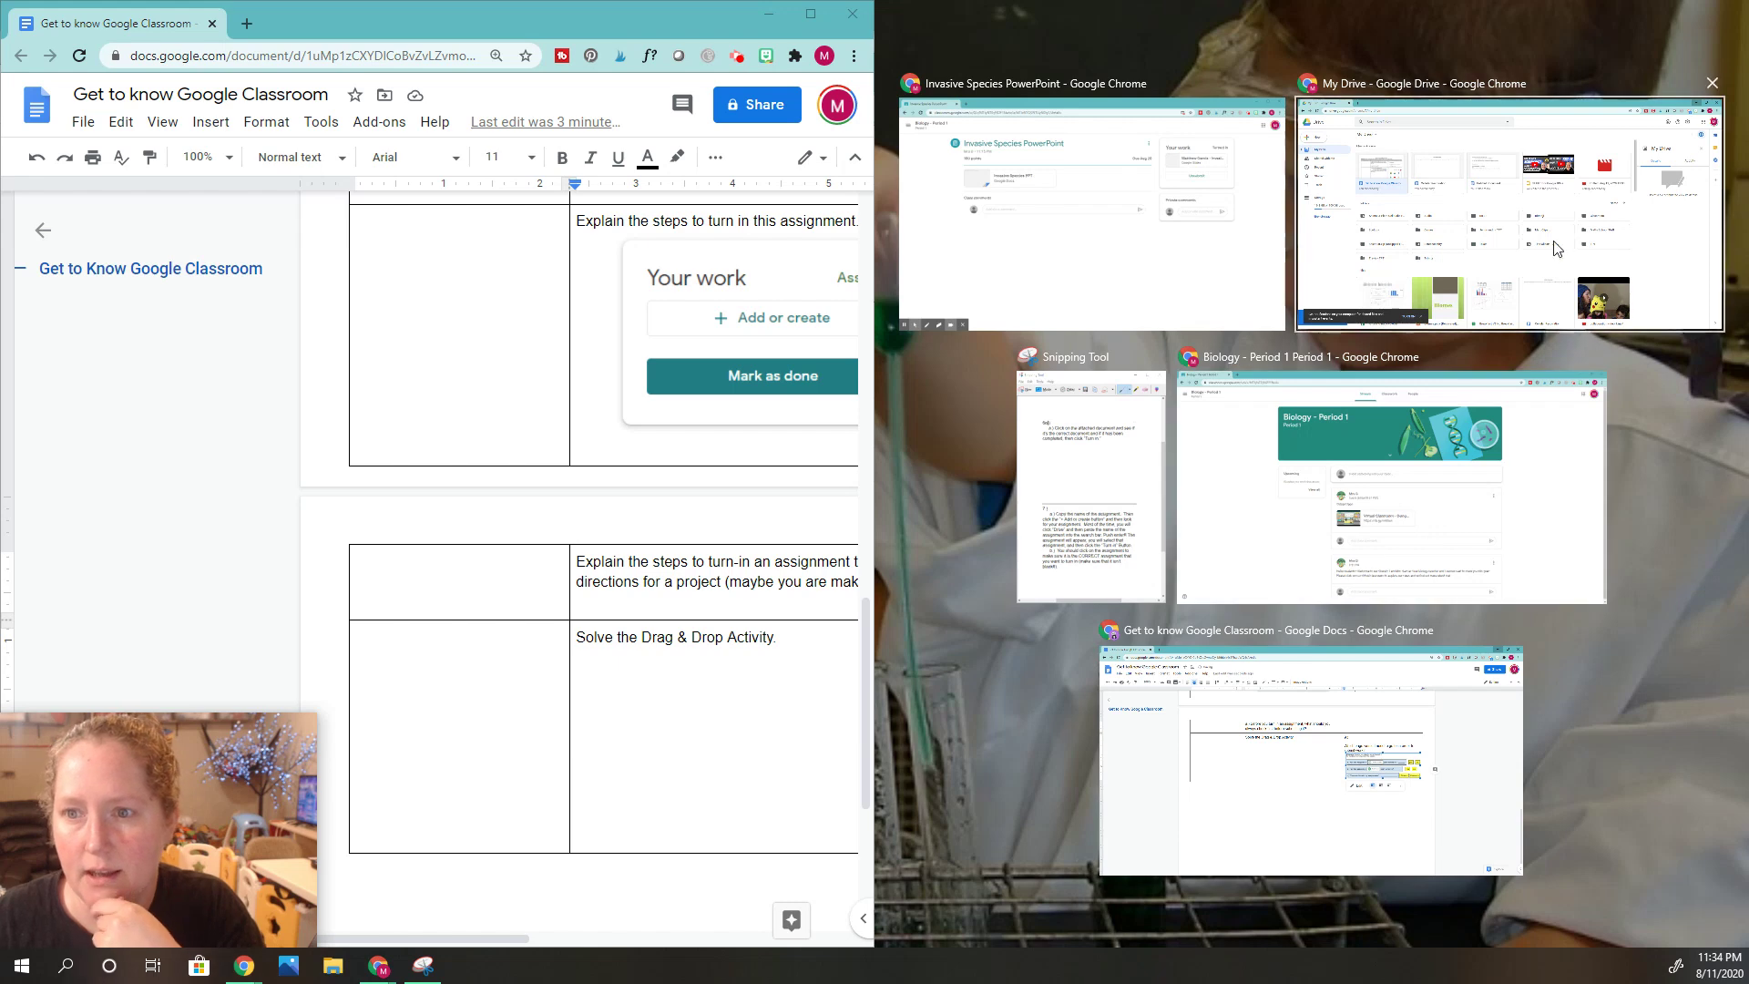
pyautogui.click(1048, 251)
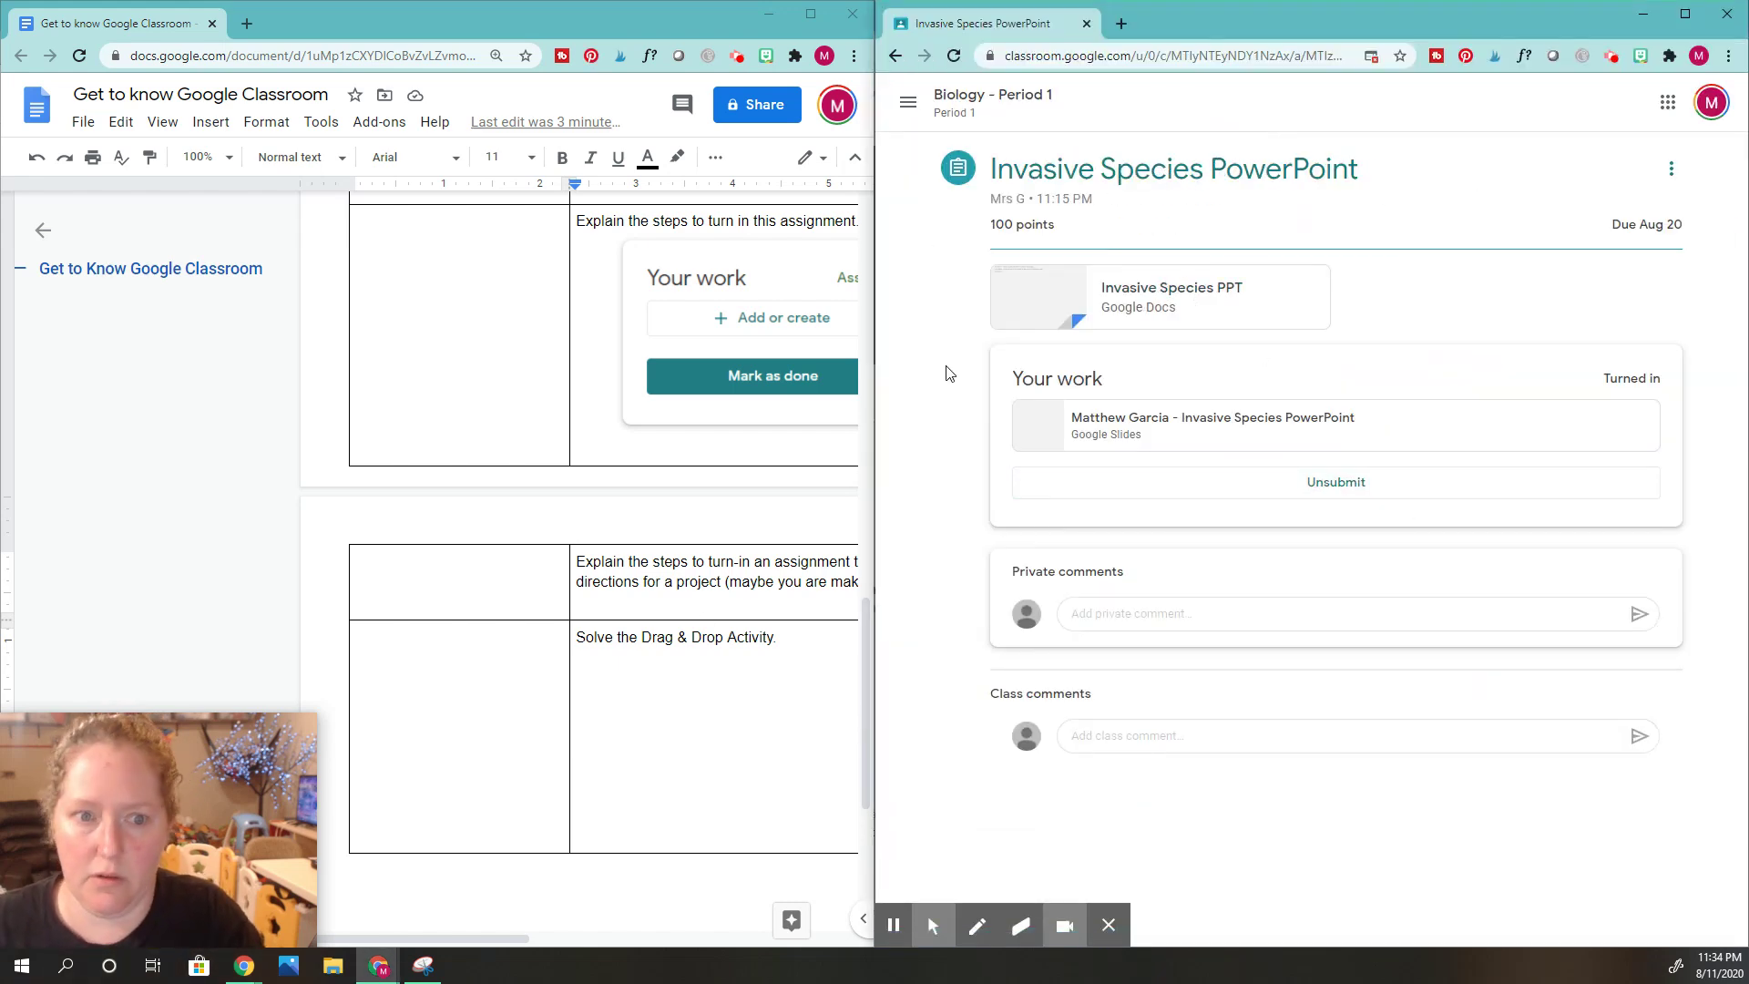
pyautogui.click(692, 706)
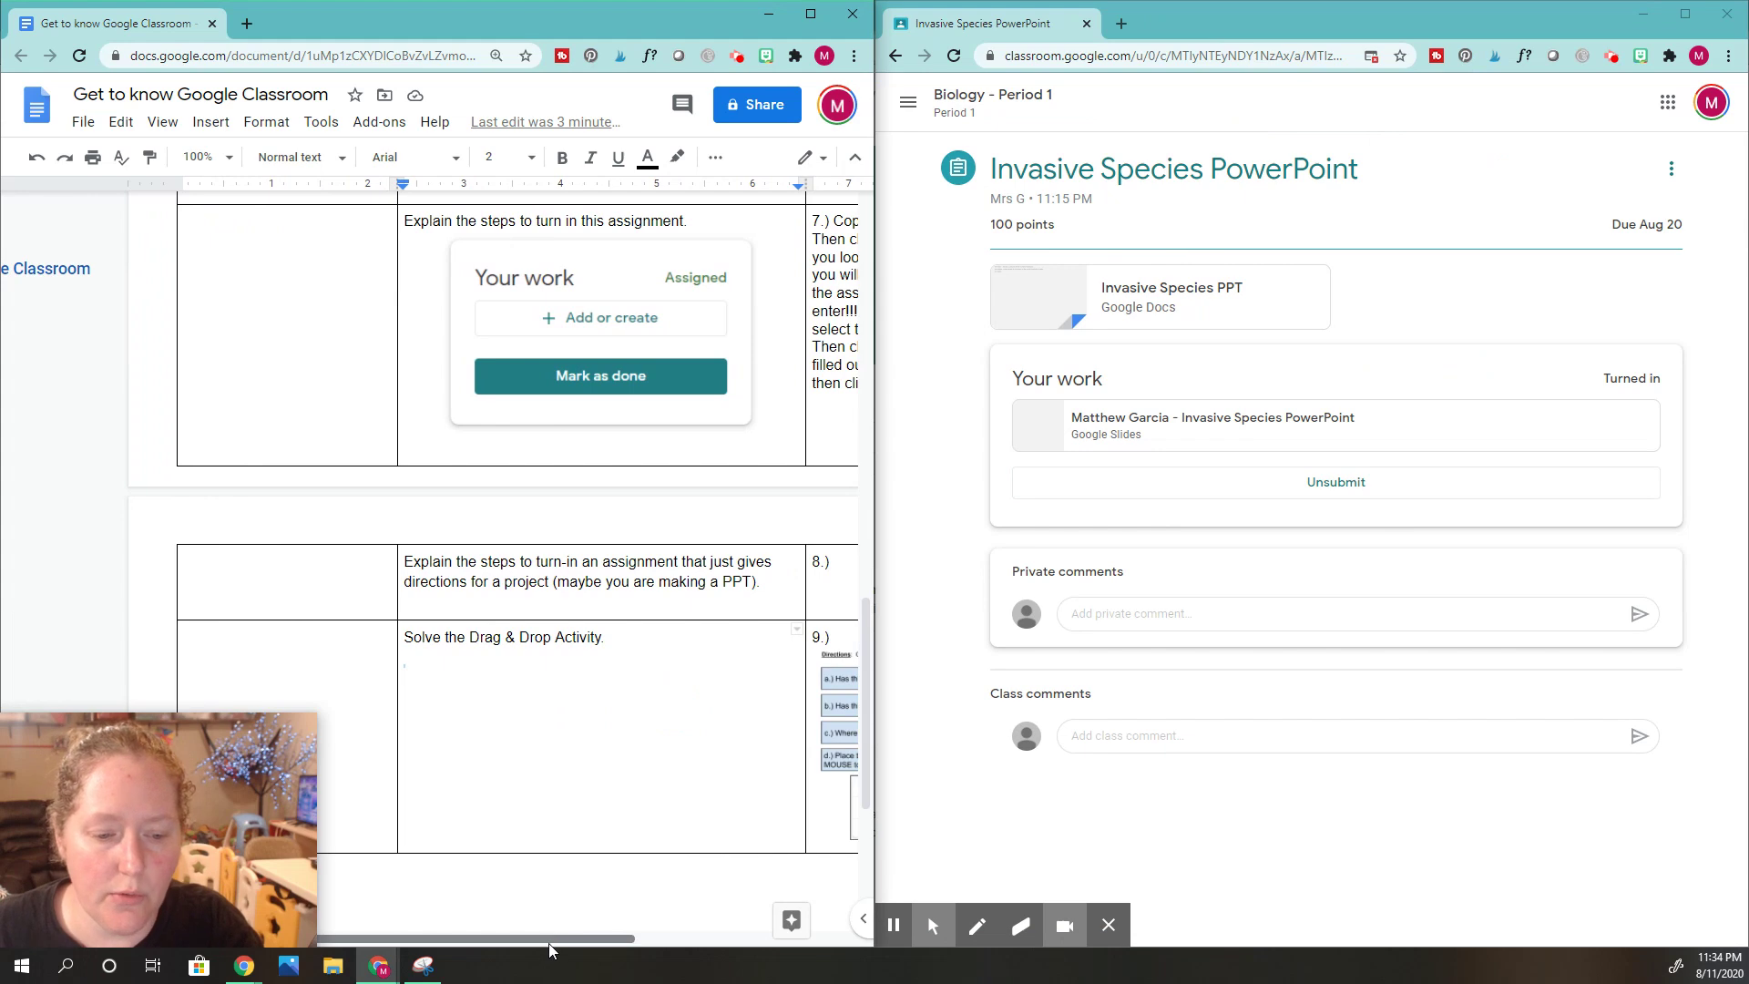
pyautogui.hscroll(3, 550, 938)
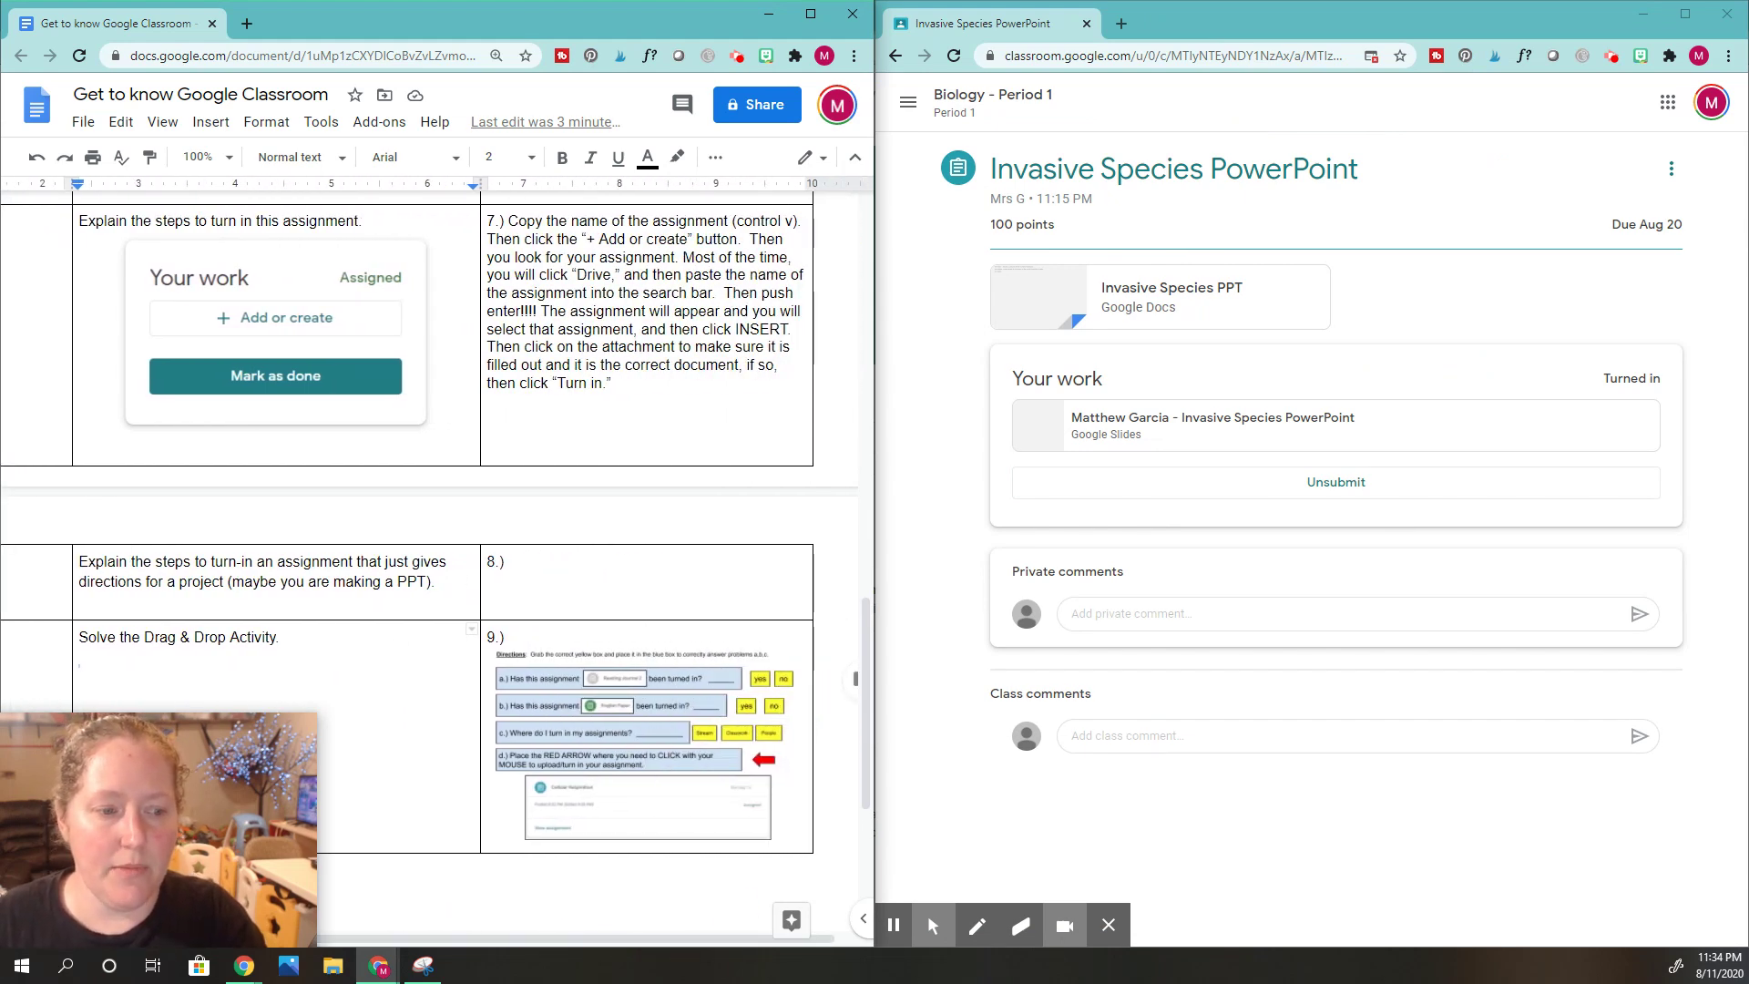
pyautogui.click(548, 562)
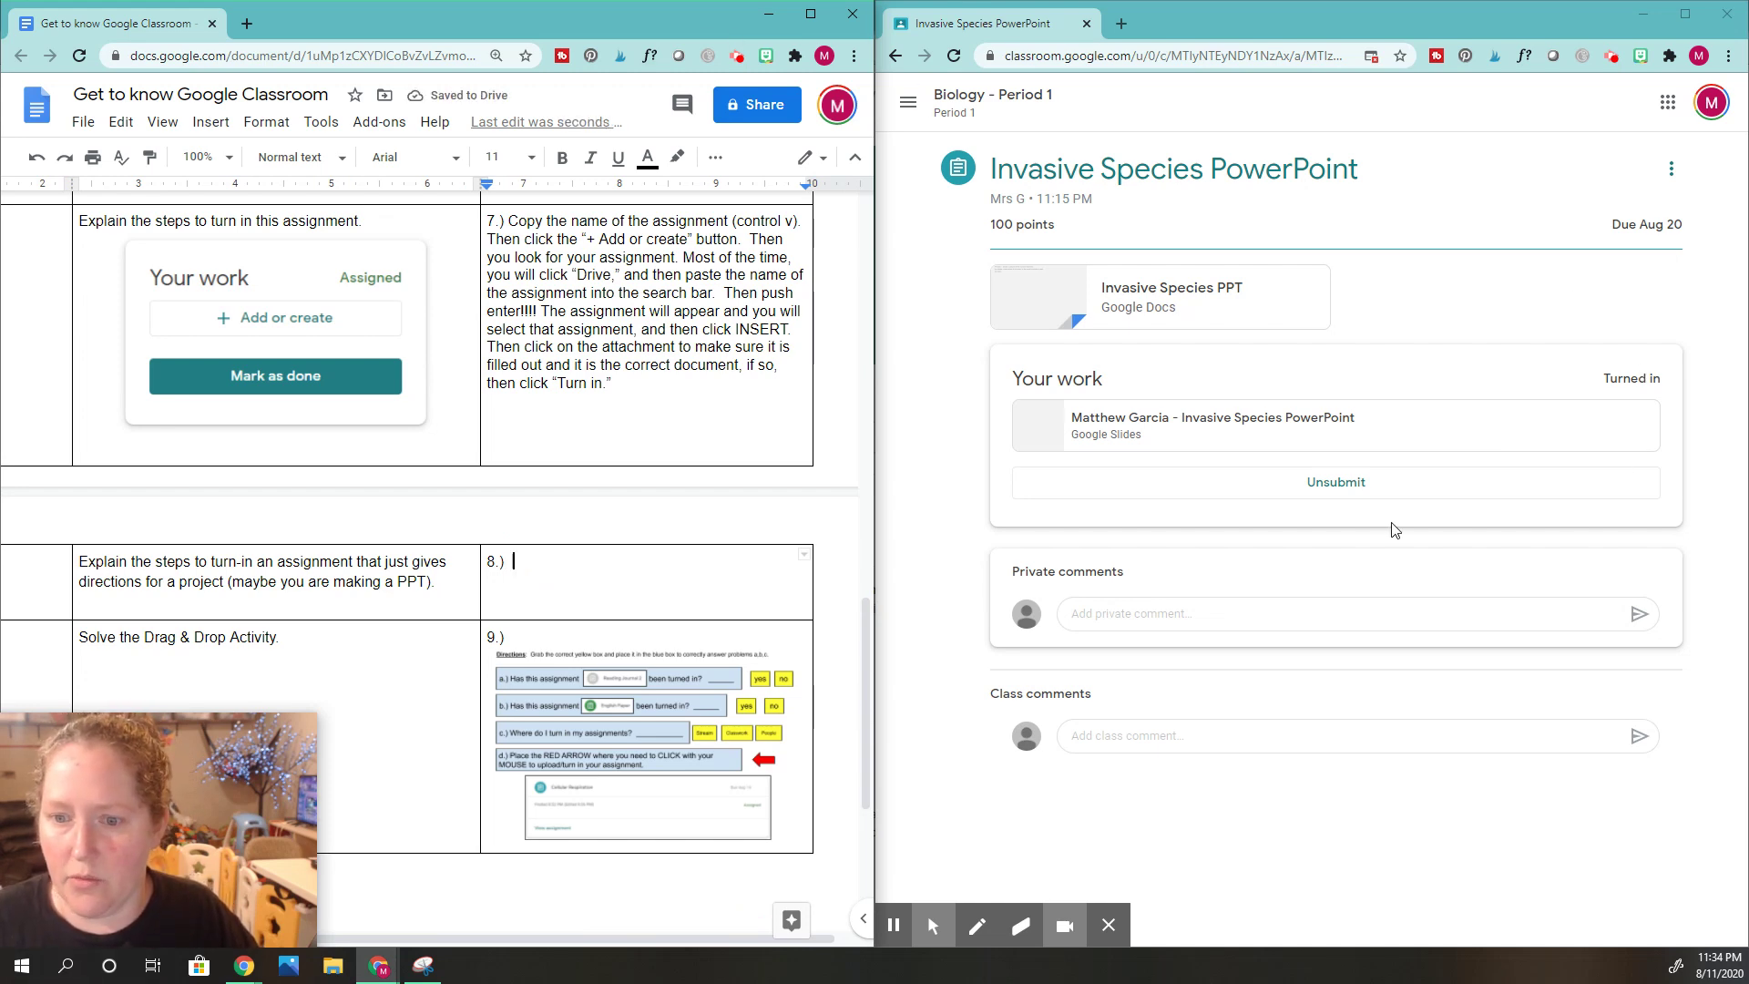
# Step: Unsubmit the Invasive Species PowerPoint assignment and reopen it from the Biology - Period 1 classwork
pyautogui.click(1333, 487)
pyautogui.click(1421, 566)
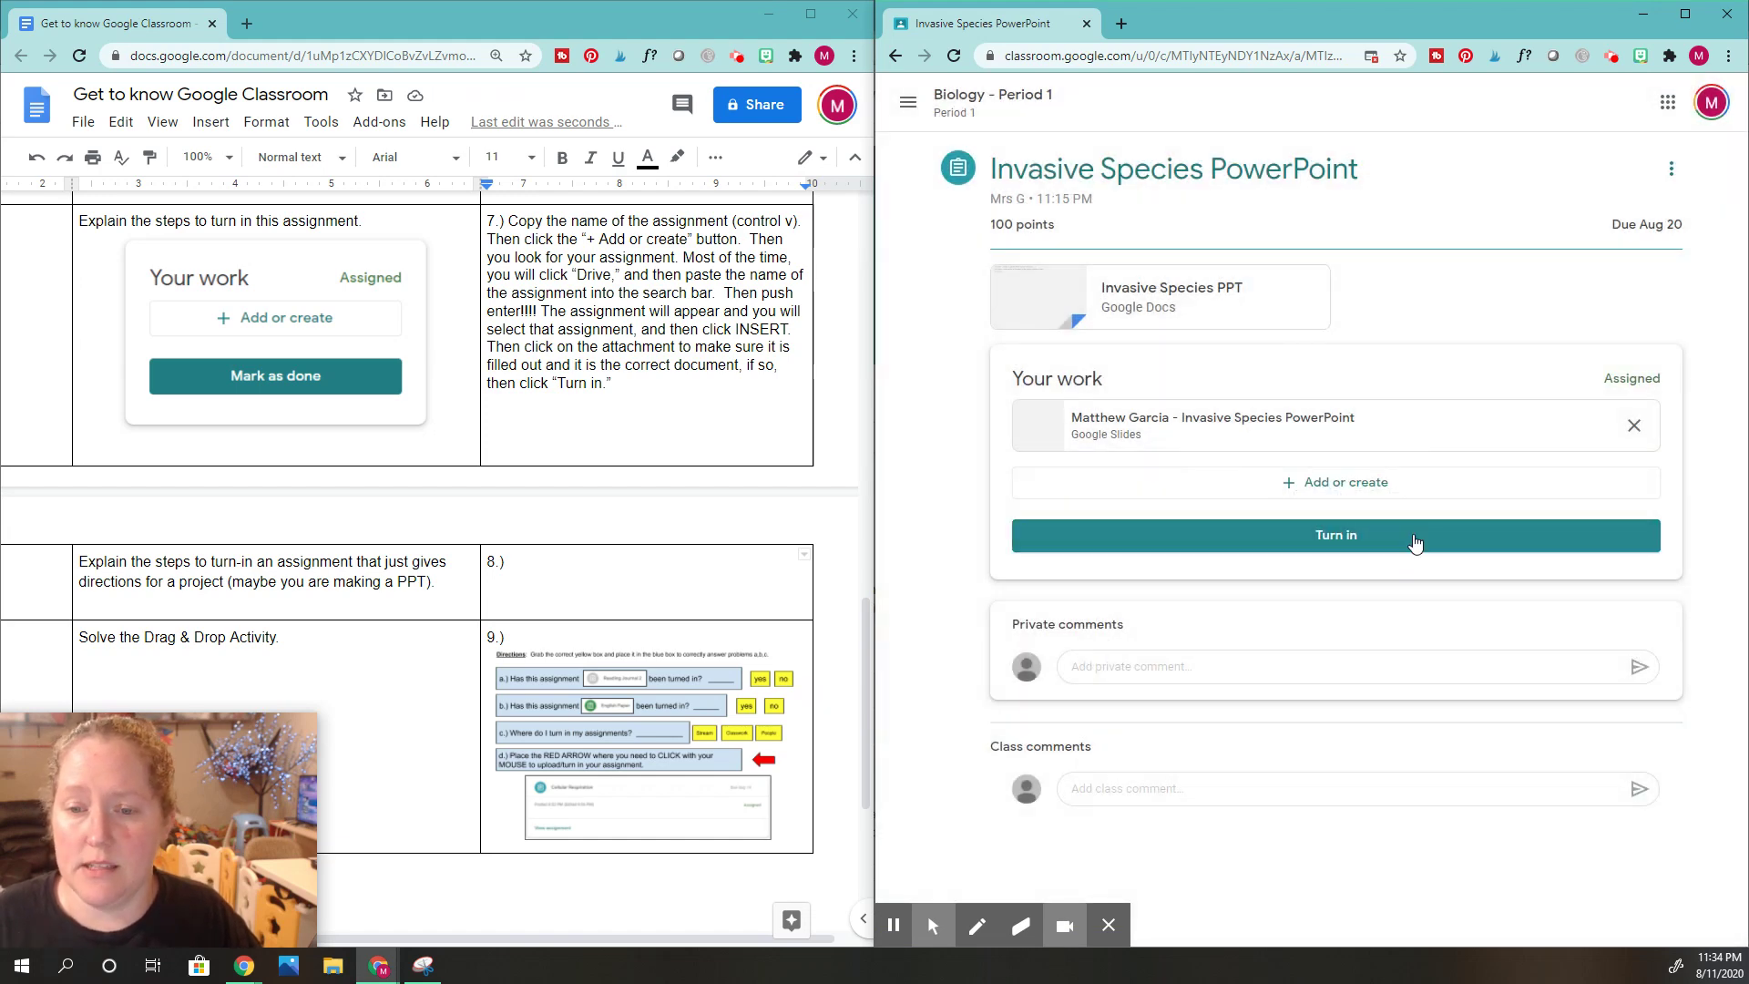
pyautogui.click(996, 96)
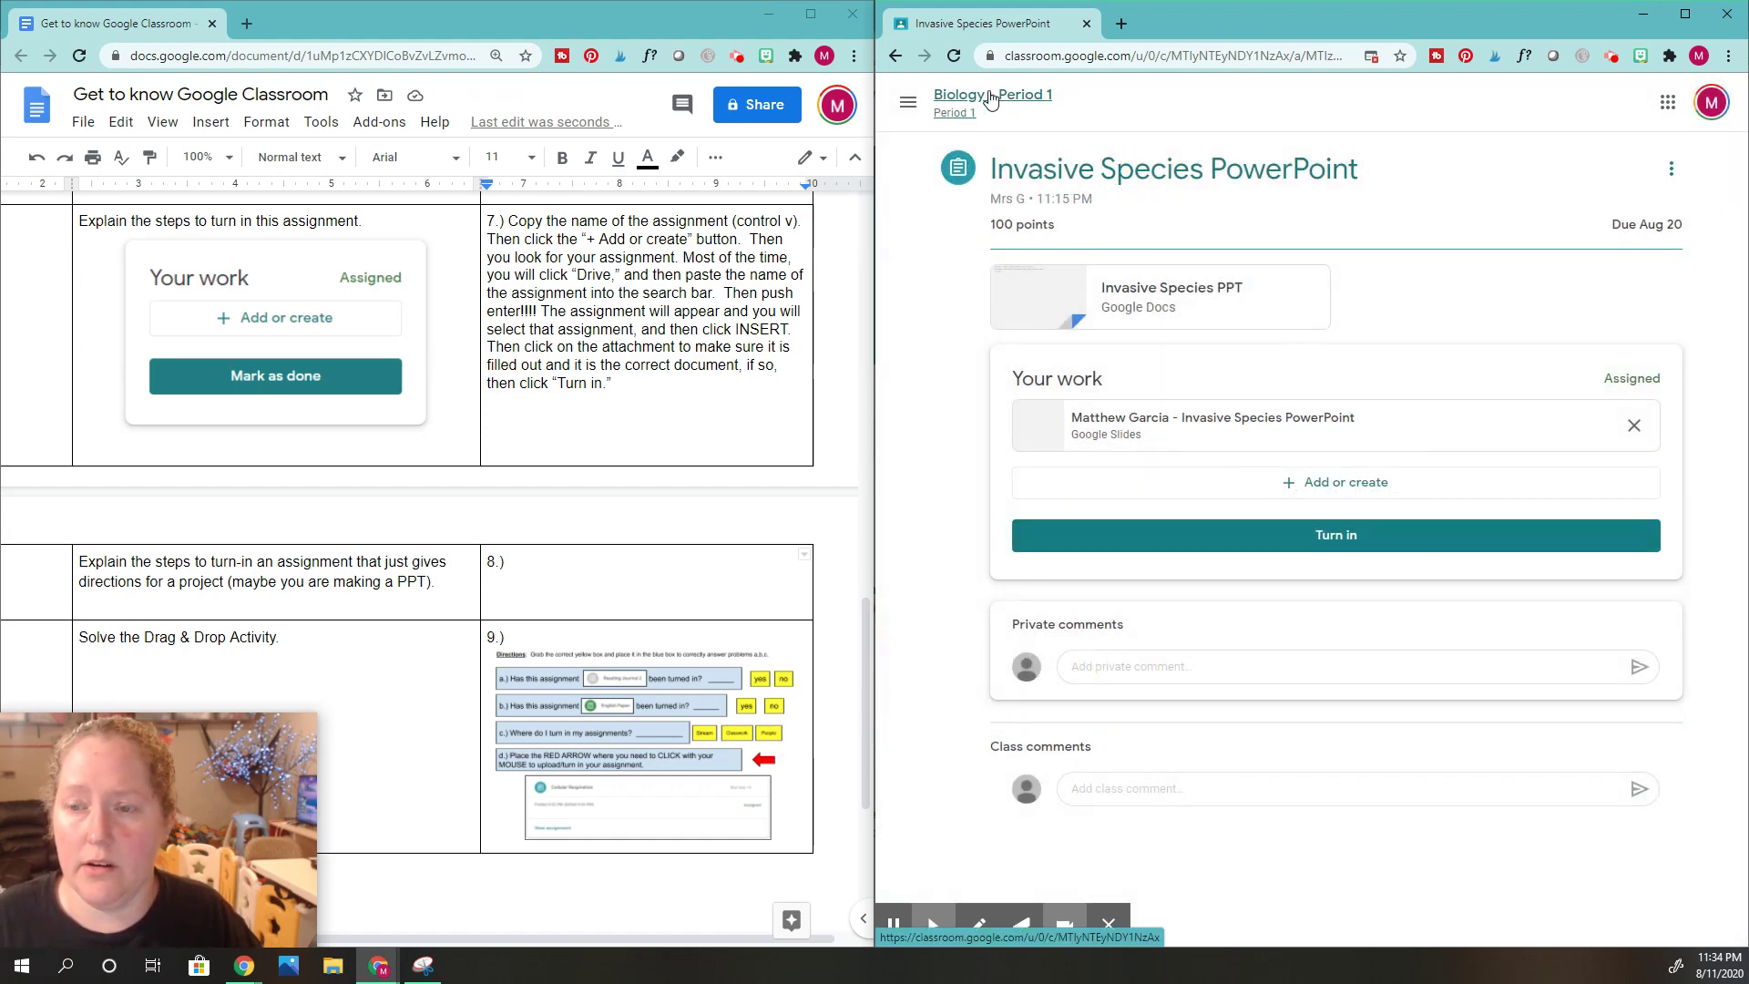
pyautogui.click(1294, 162)
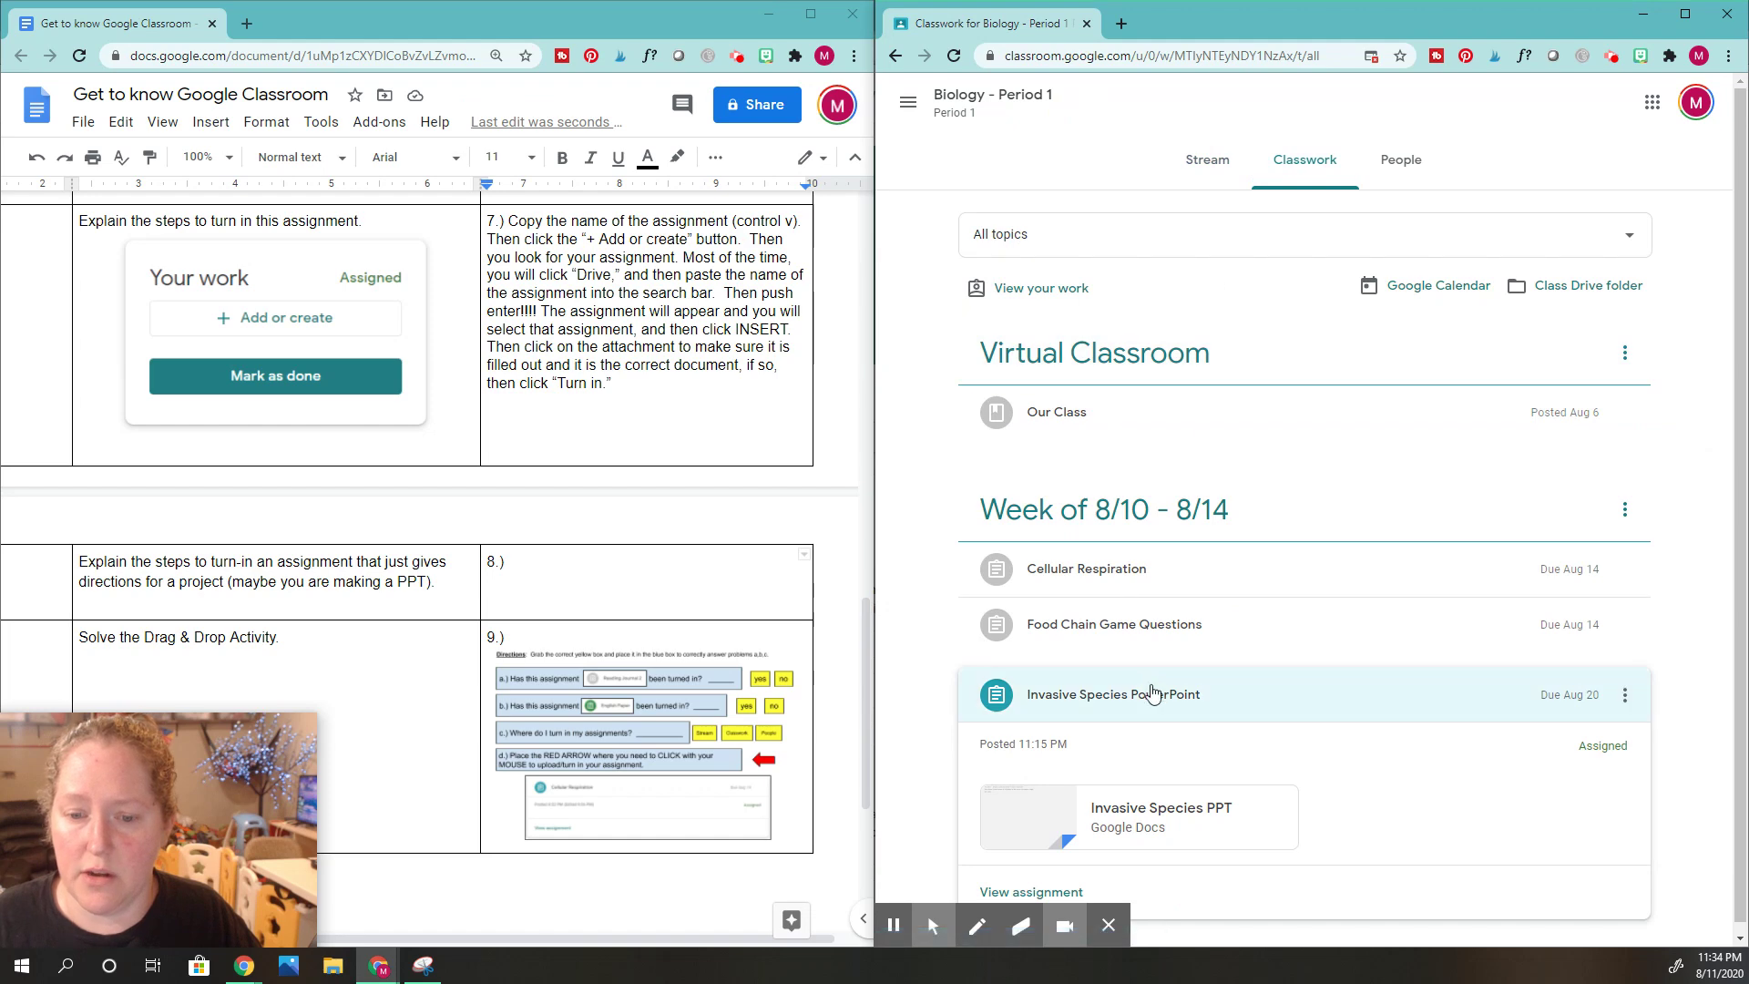
pyautogui.click(1126, 683)
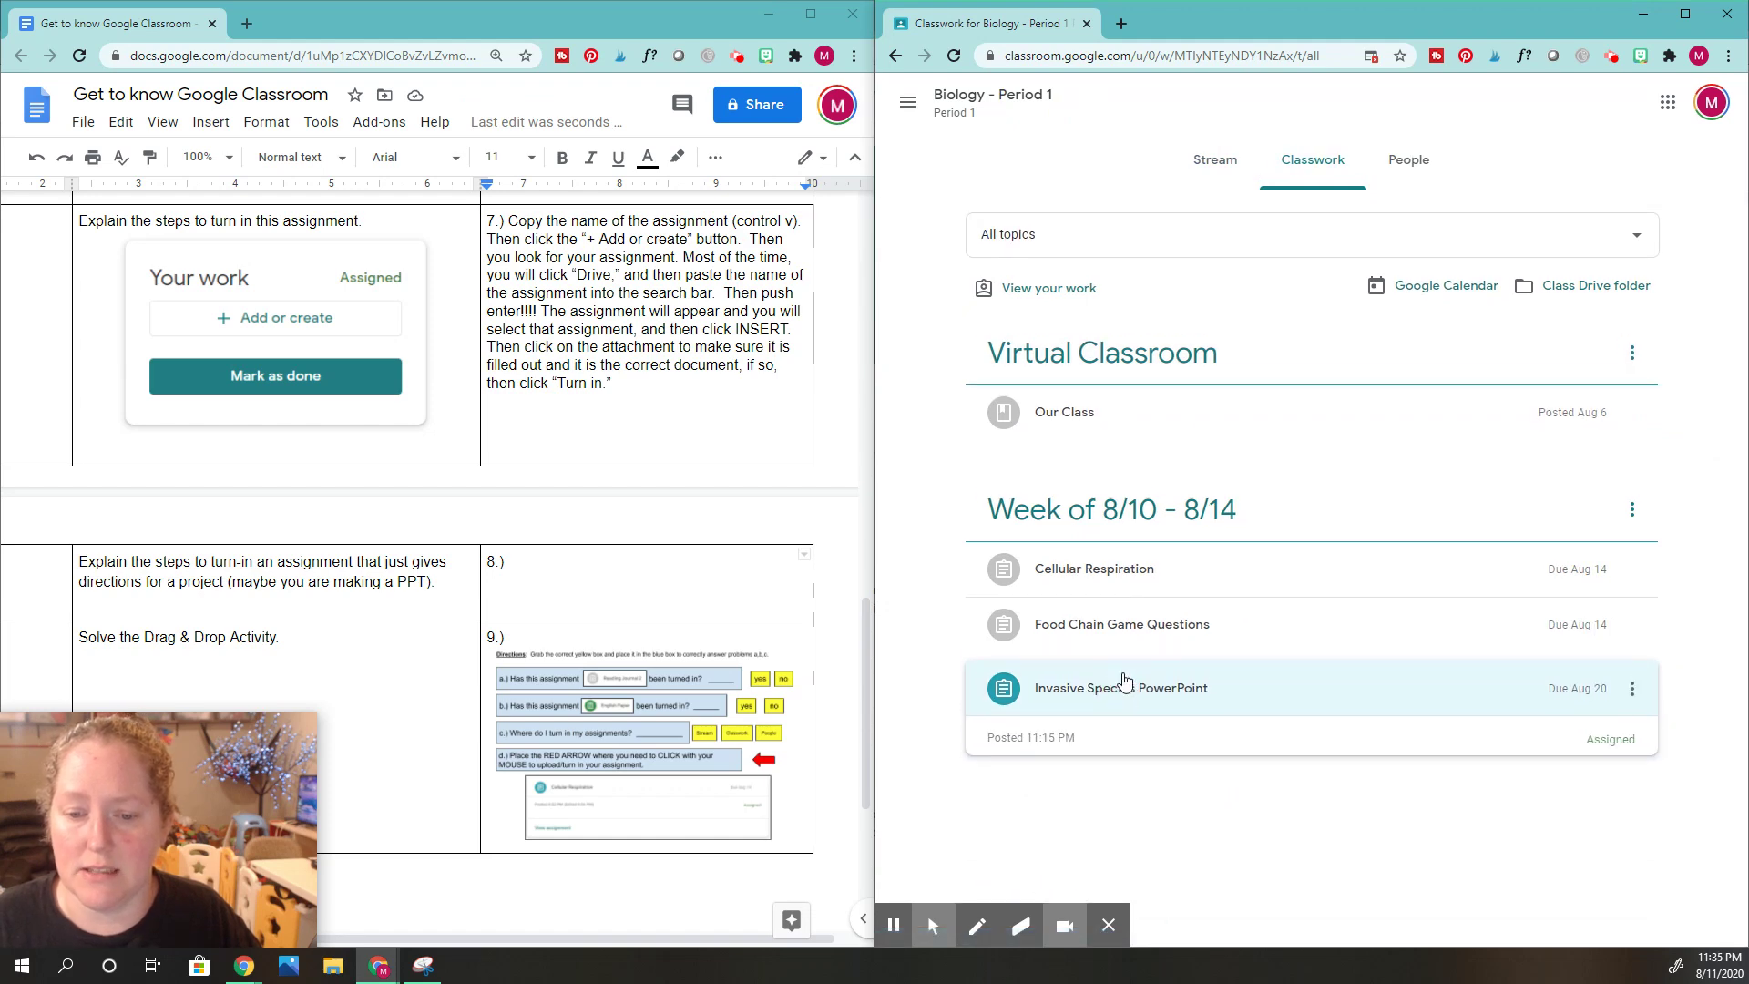
pyautogui.click(1039, 891)
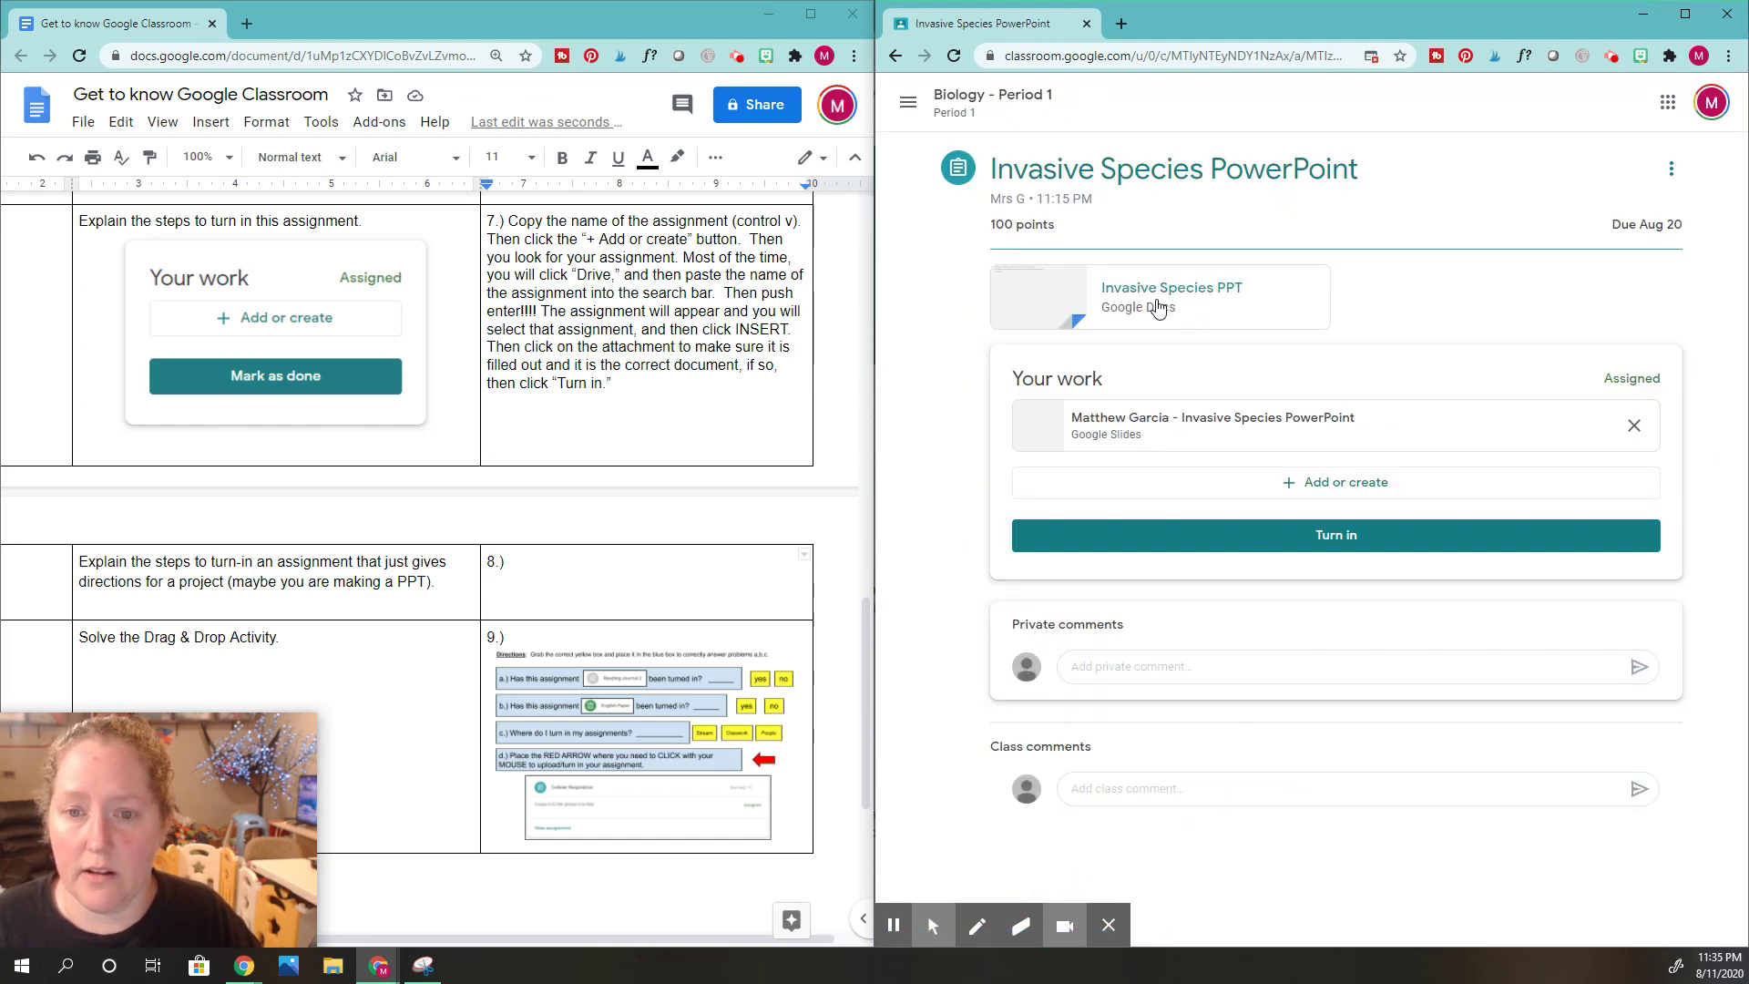
# Step: Remove the attached Slides presentation from the Invasive Species PowerPoint assignment
pyautogui.click(547, 562)
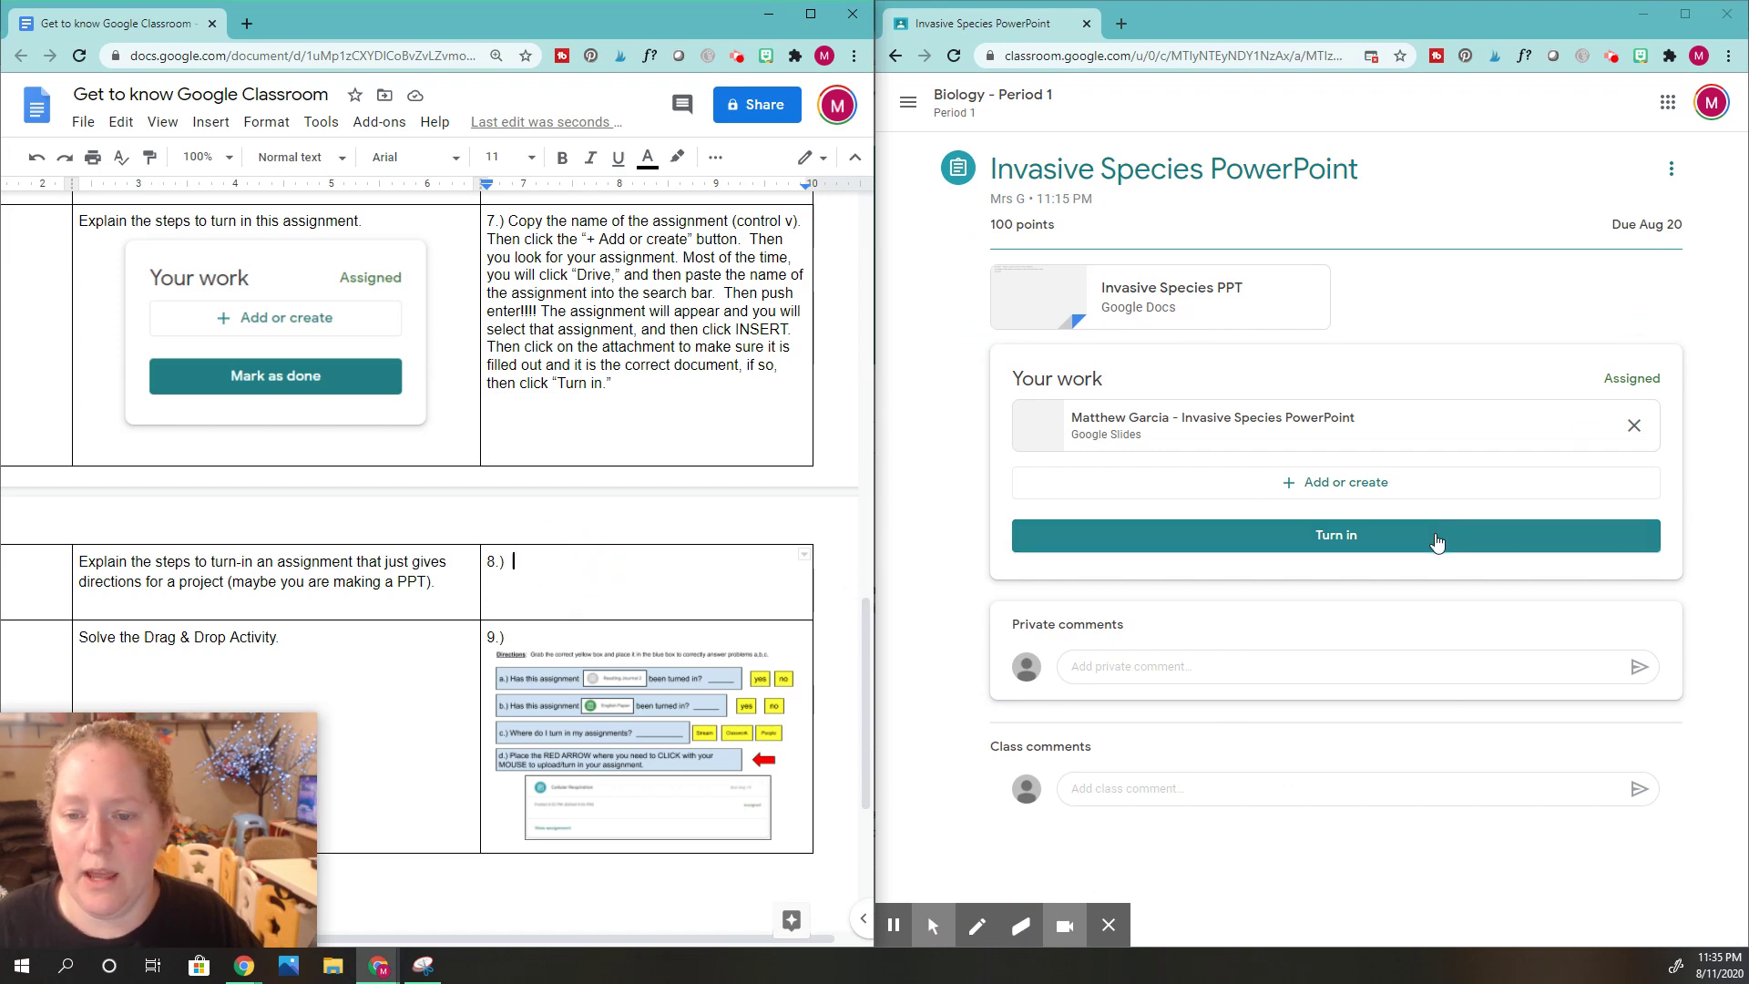
pyautogui.press('super+Down')
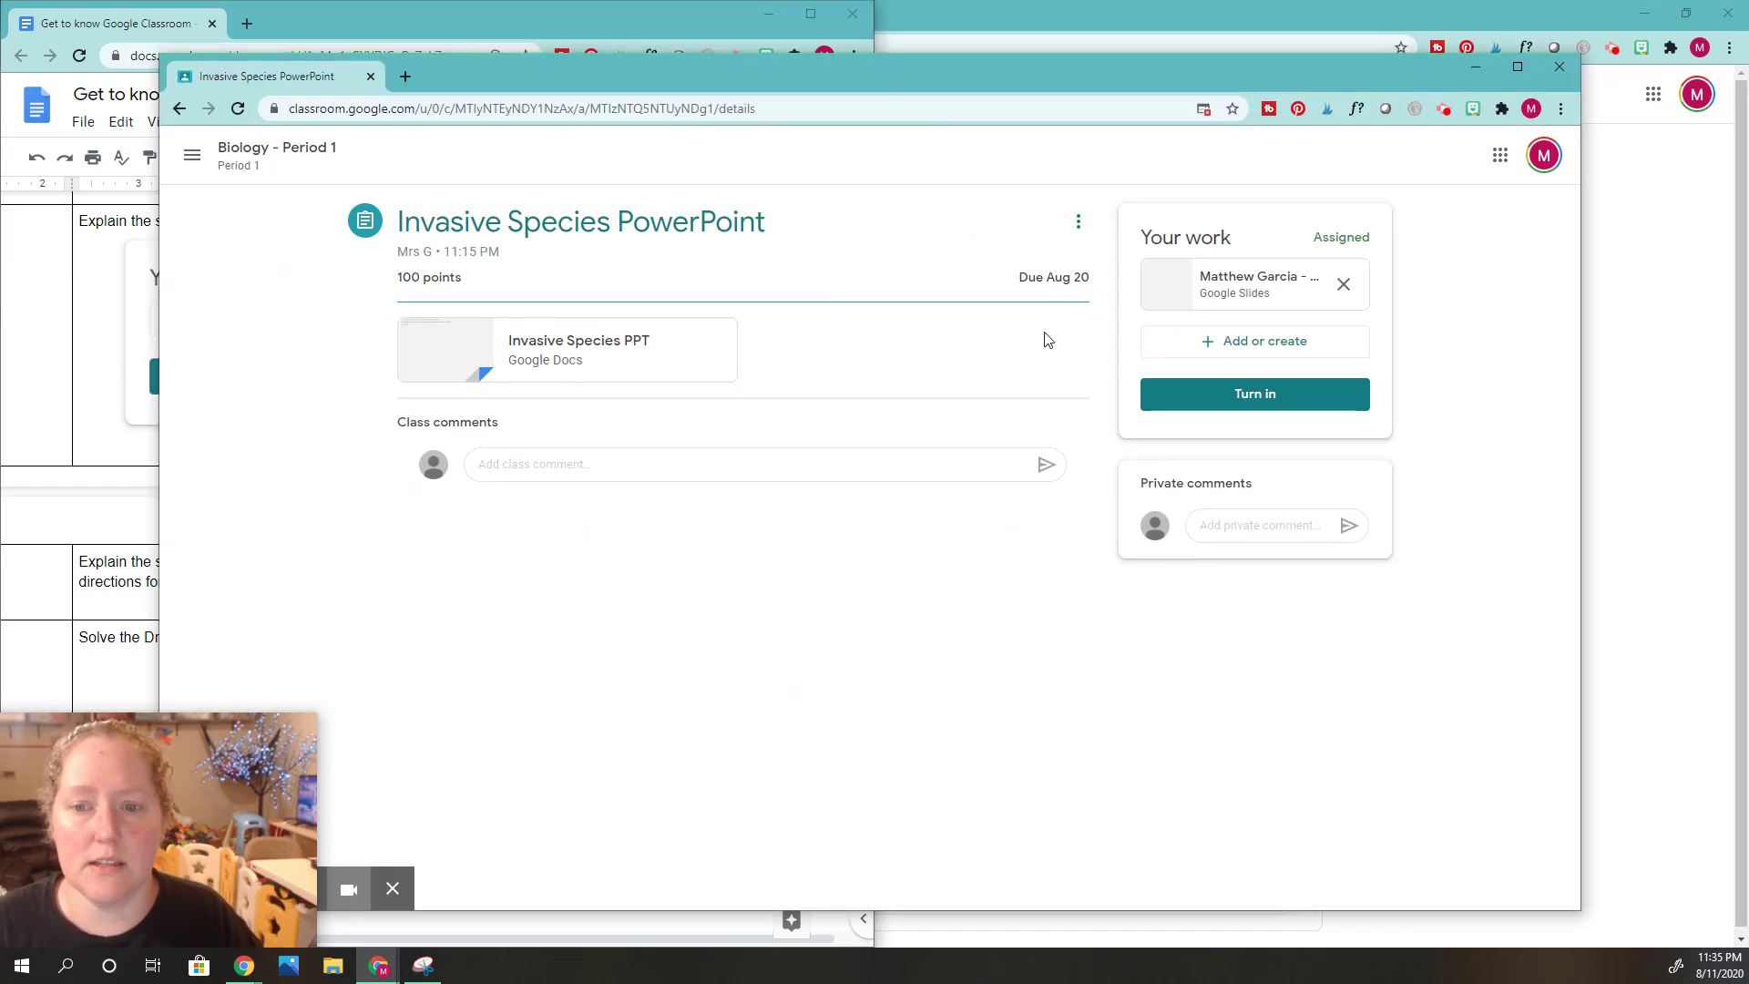
pyautogui.click(1342, 291)
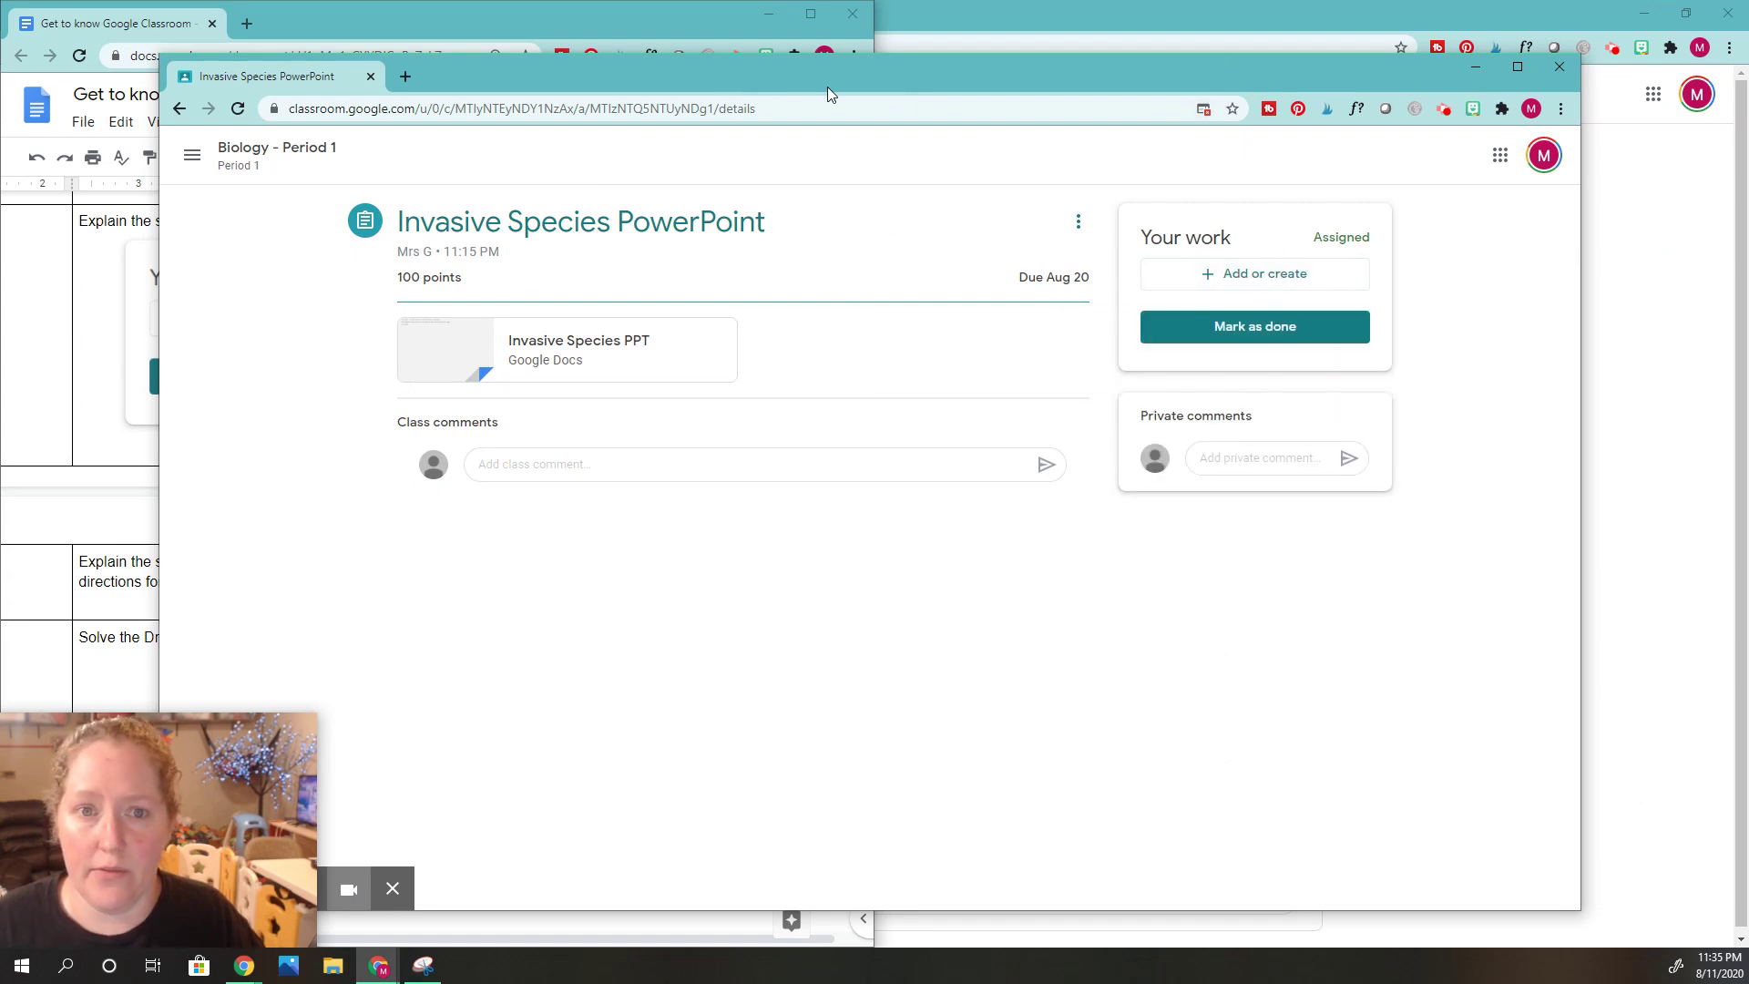
# Step: Place the assignment window beside the worksheet and begin answer 8 with the sentence: You will click "+ Add or create."
pyautogui.moveTo(494, 81); pyautogui.dragTo(1744, 88)
pyautogui.click(545, 569)
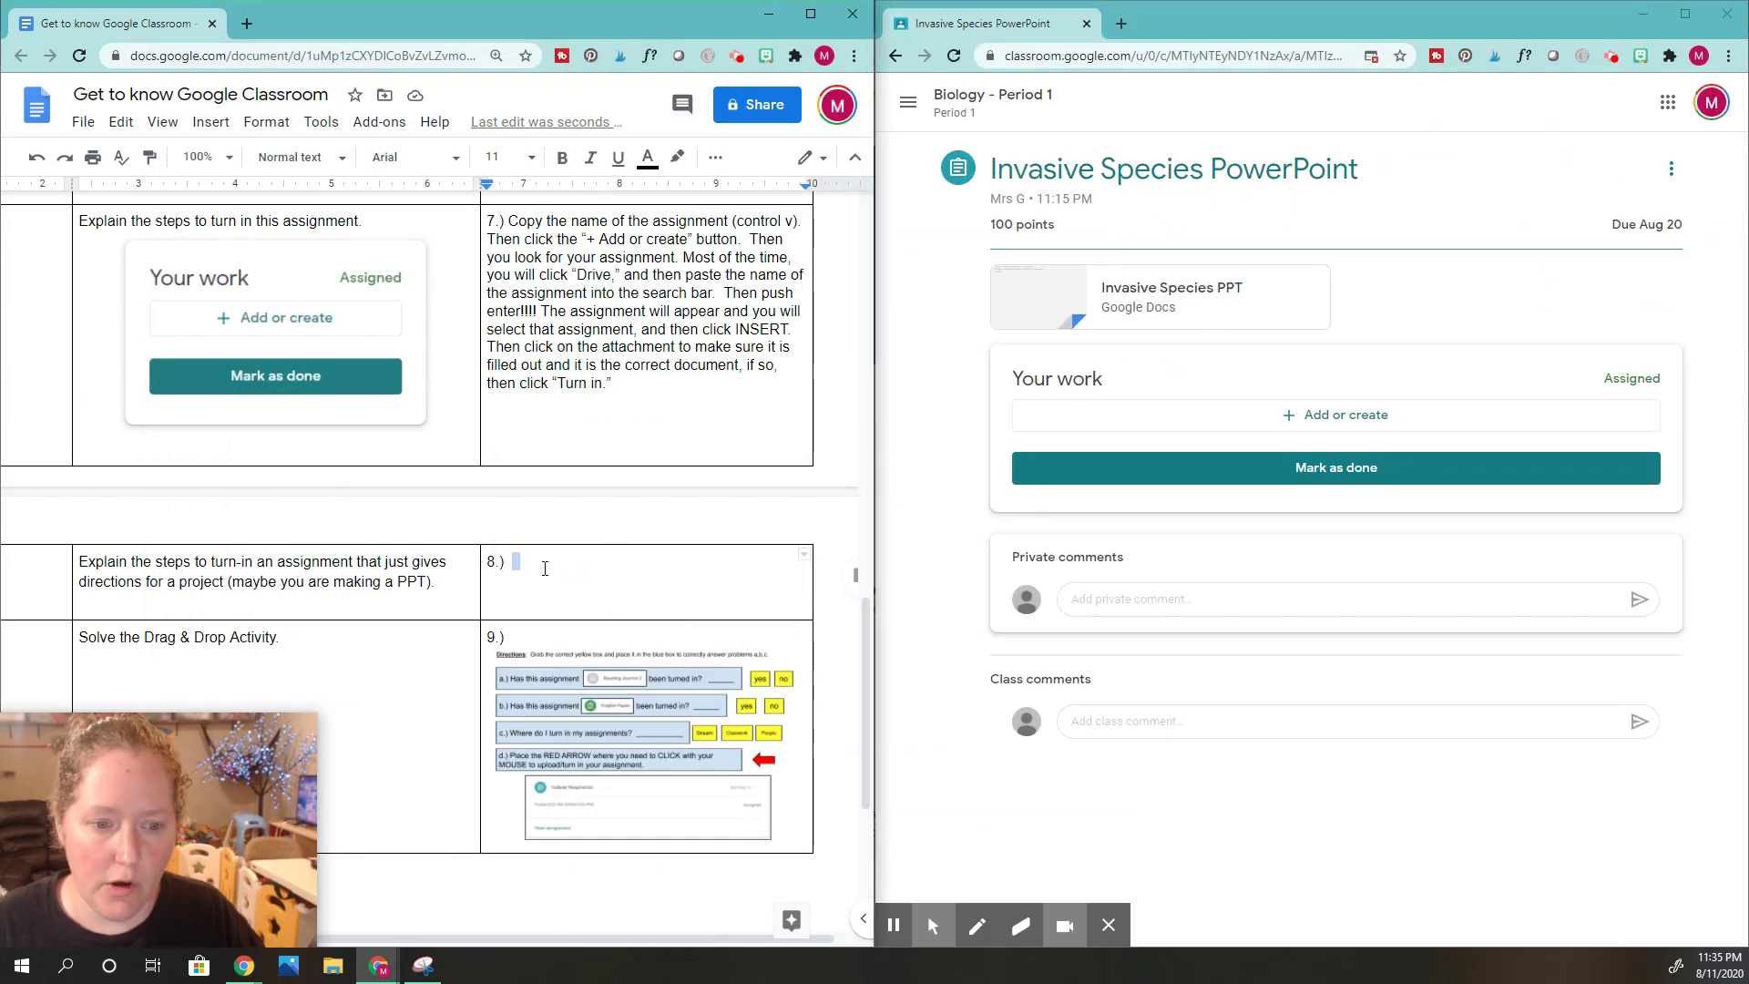
pyautogui.write('You will click')
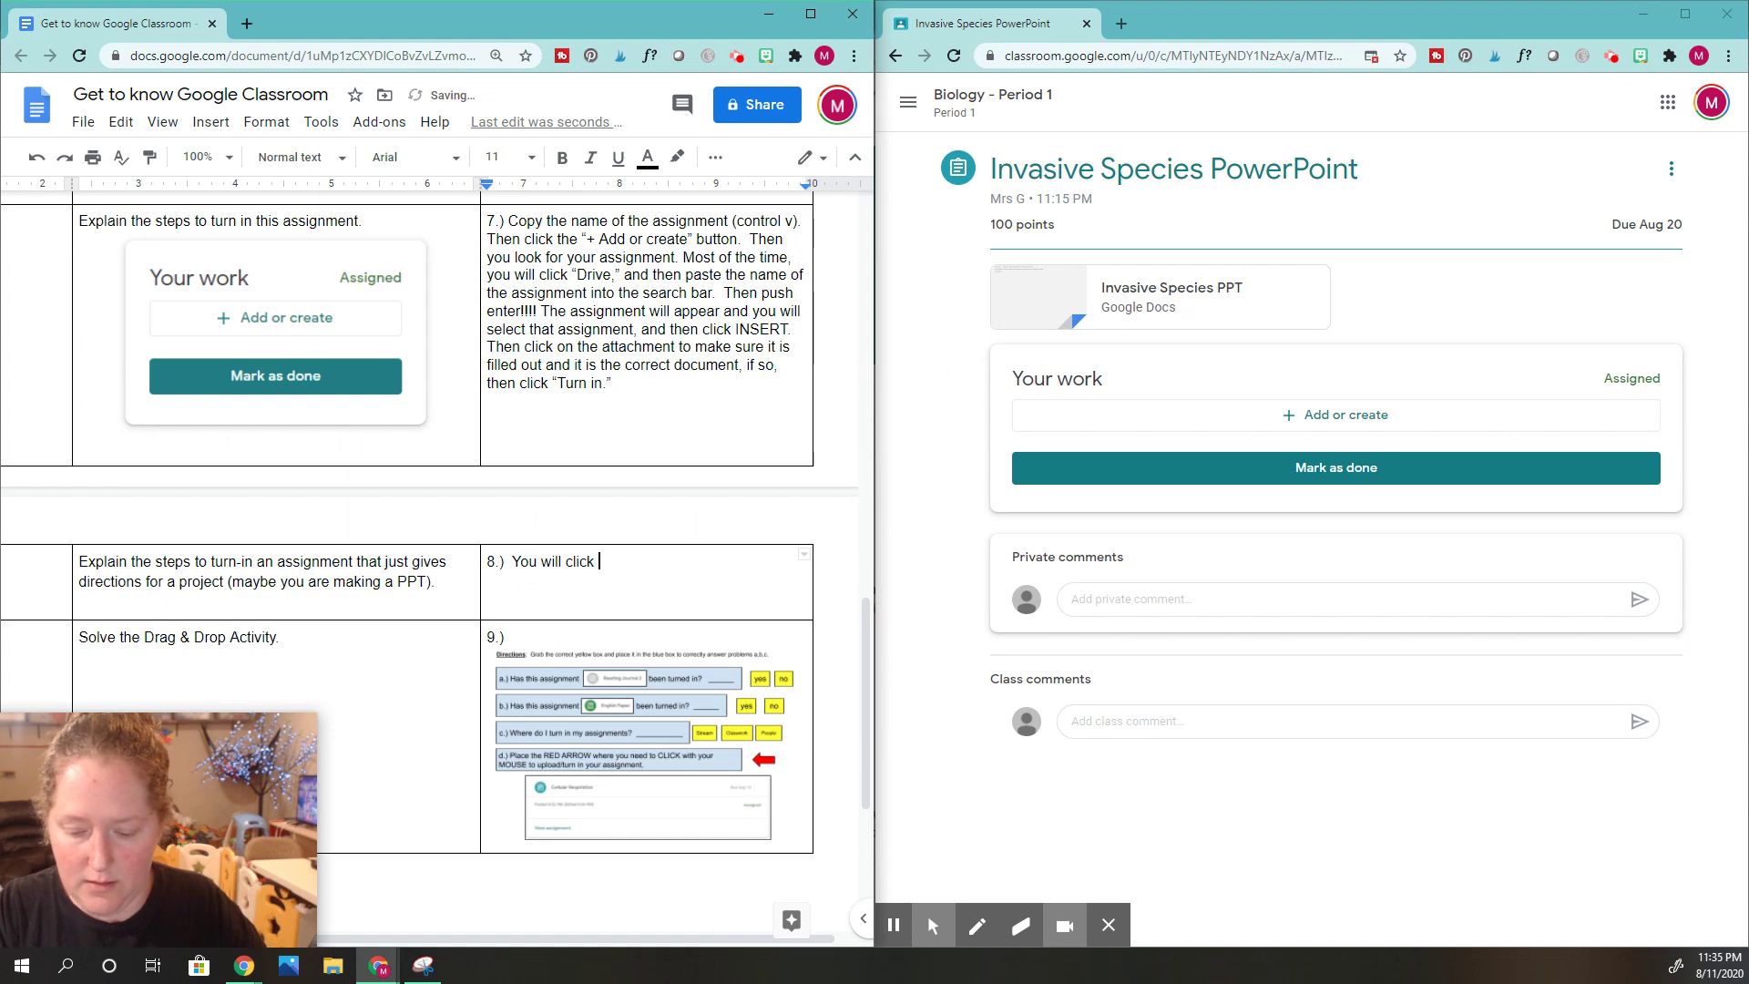
pyautogui.write(' "+')
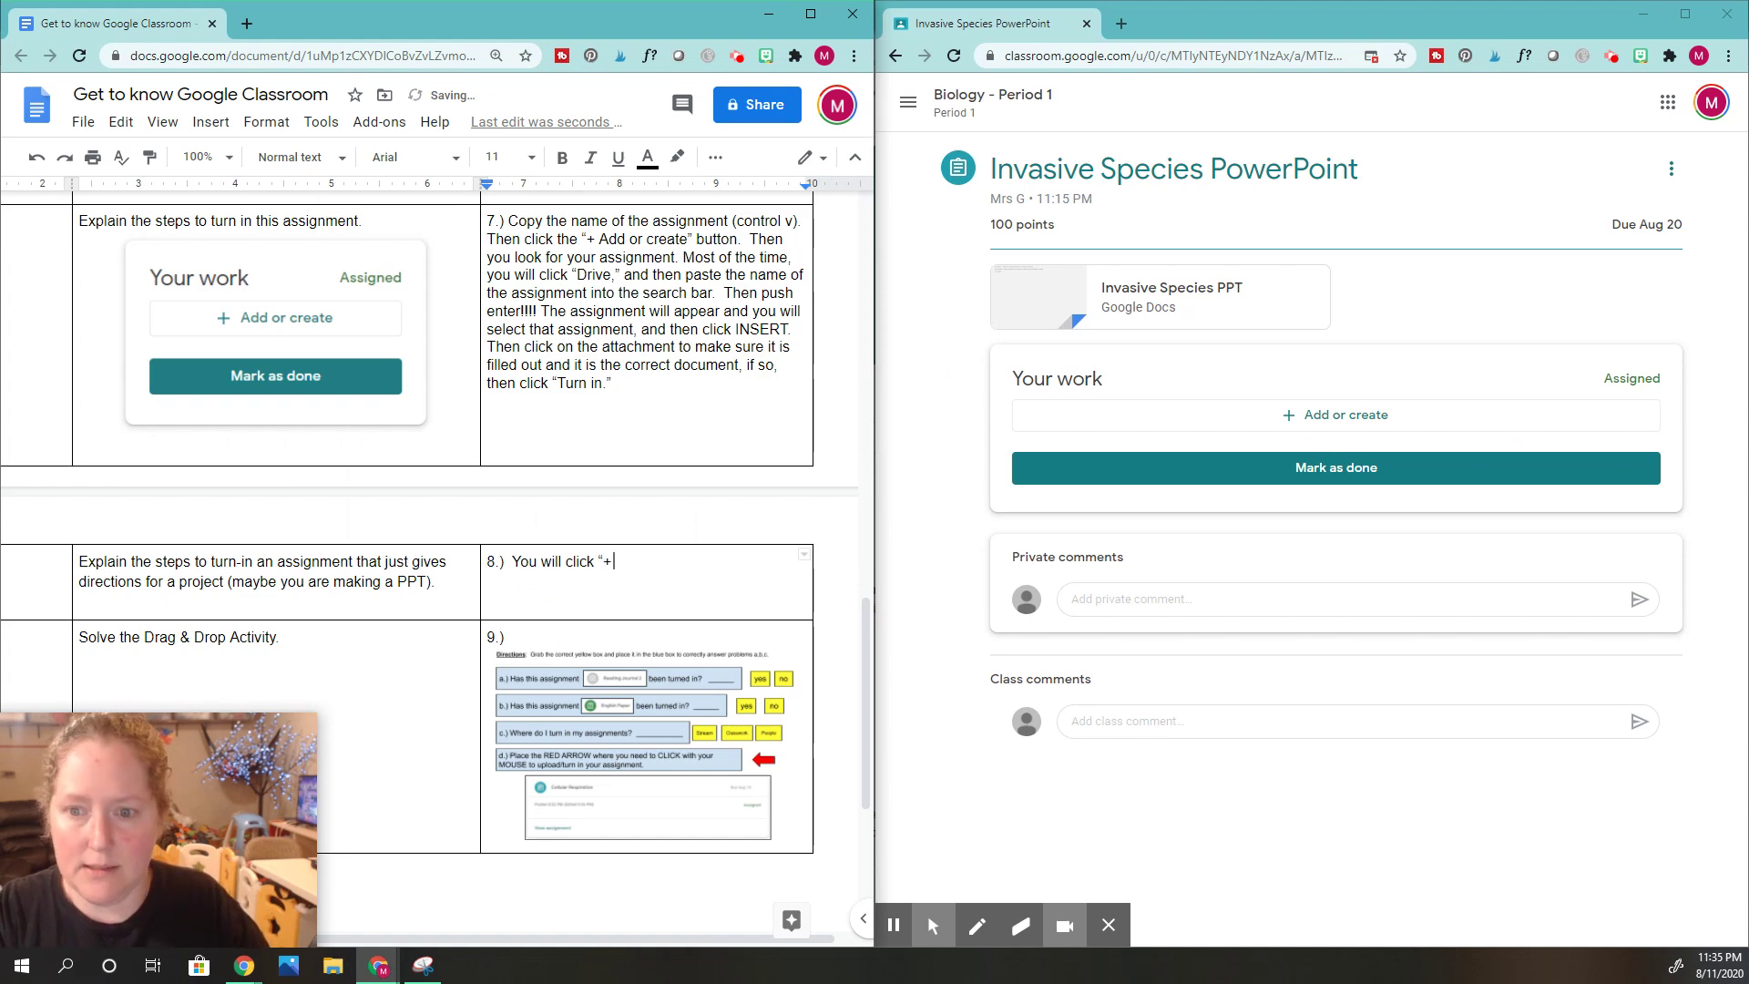
pyautogui.write(' Add or crea')
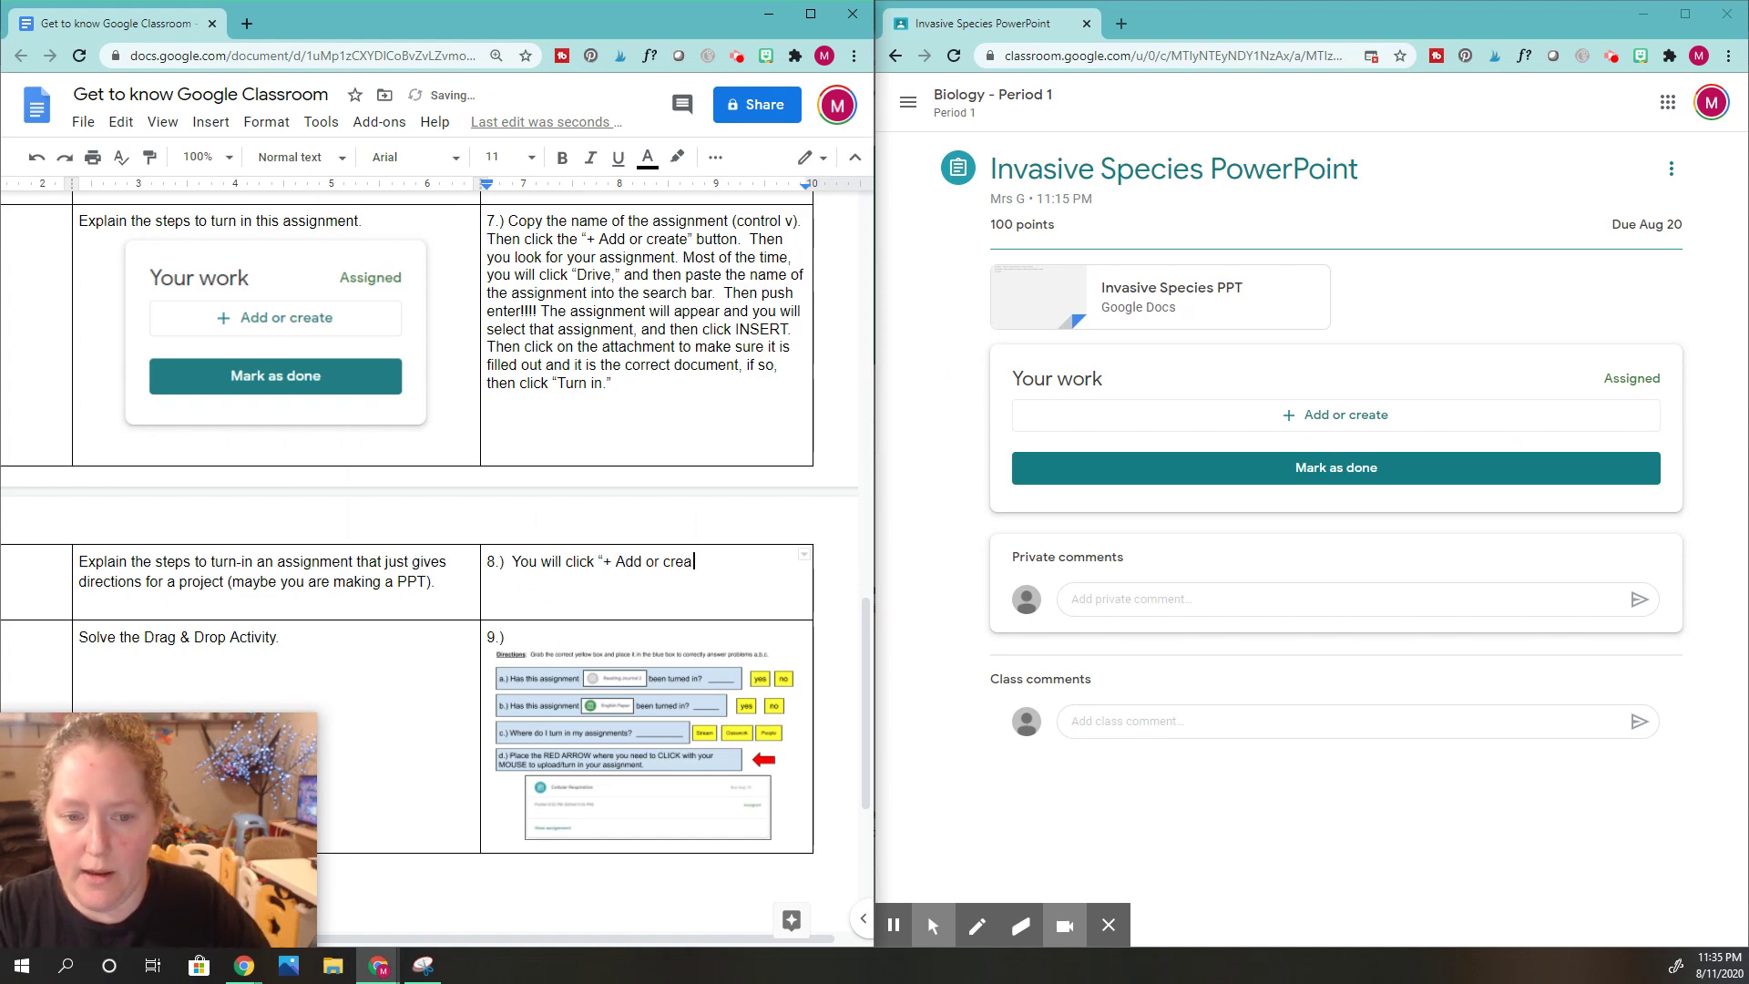
pyautogui.write('te"')
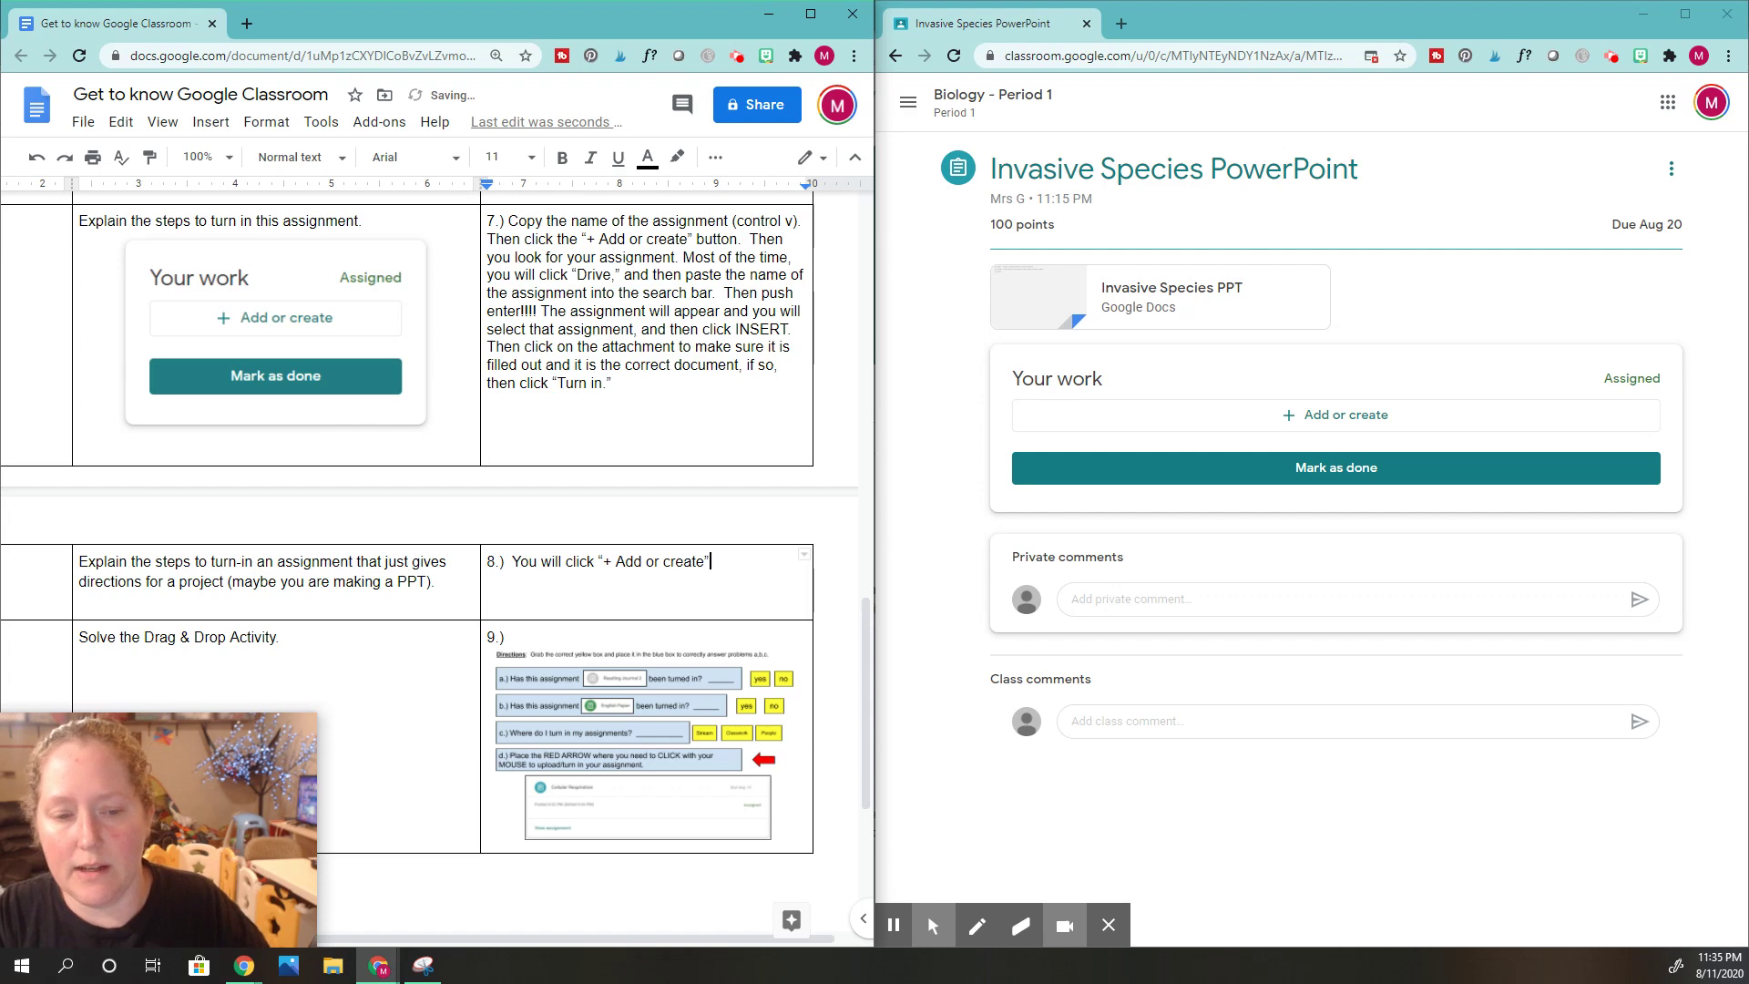
pyautogui.press('BackSpace')
pyautogui.write('.')
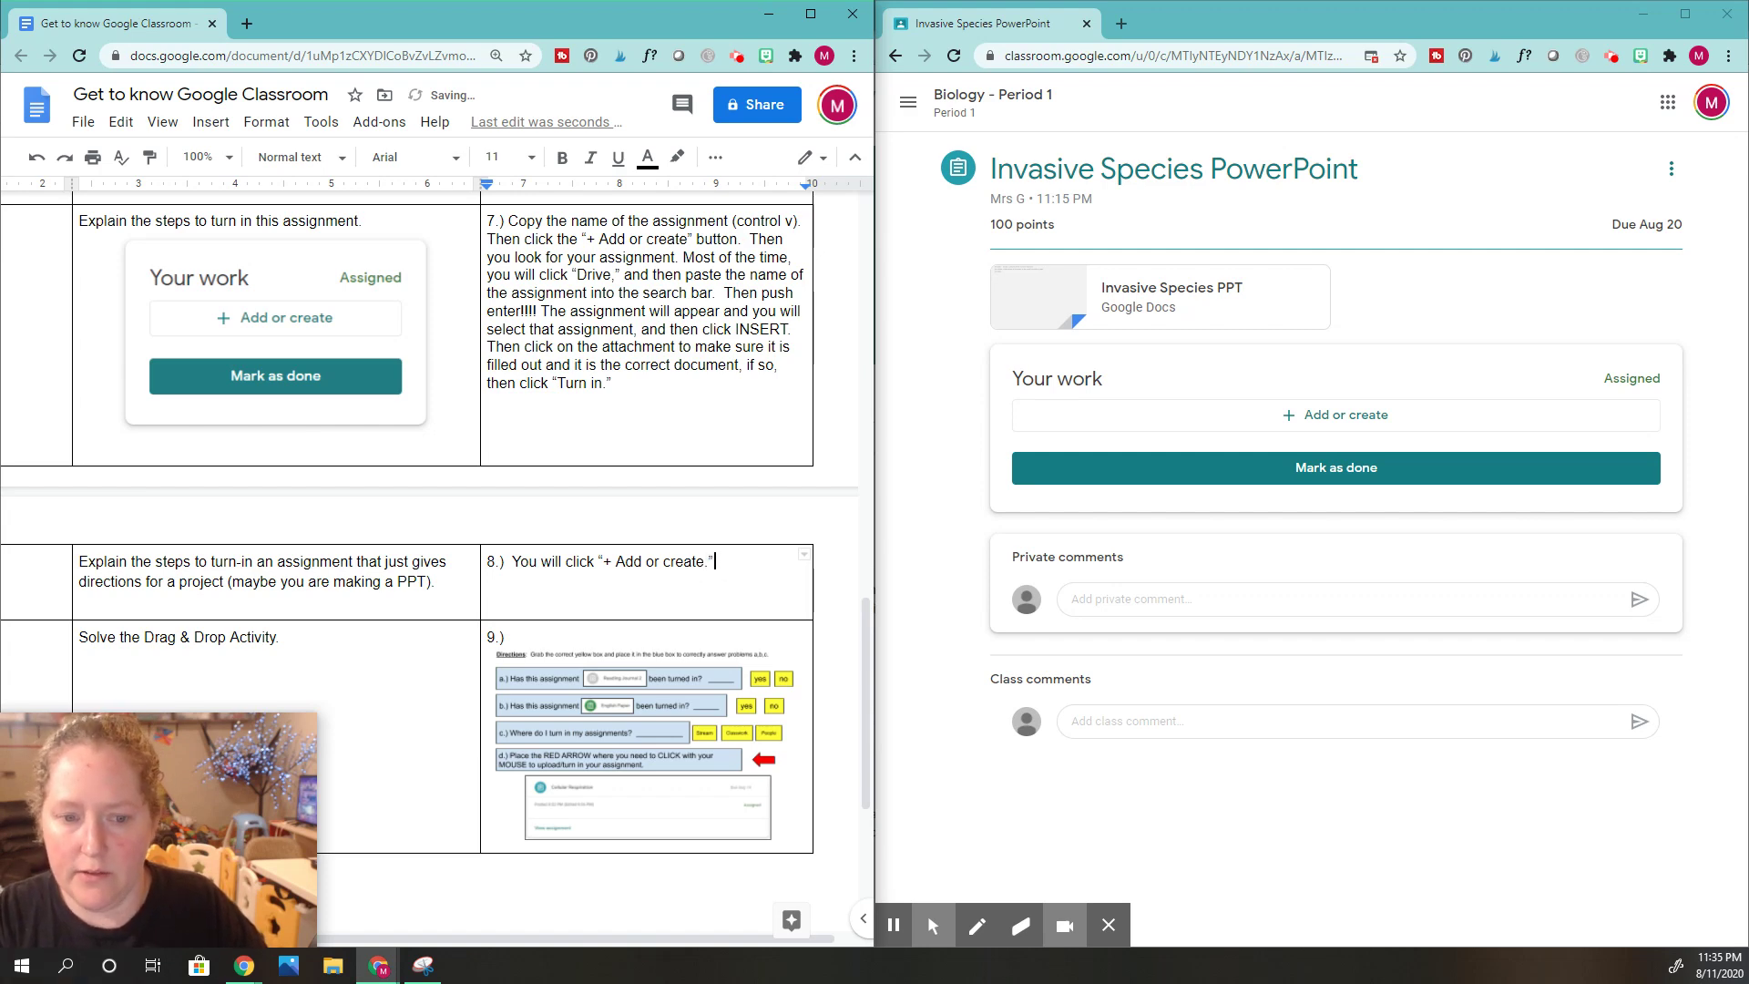
# Step: Show the assignment's add-or-create options and continue answer 8 with: Then select Create new → Docs, Slides, Sheets, or Drawings
pyautogui.click(1387, 425)
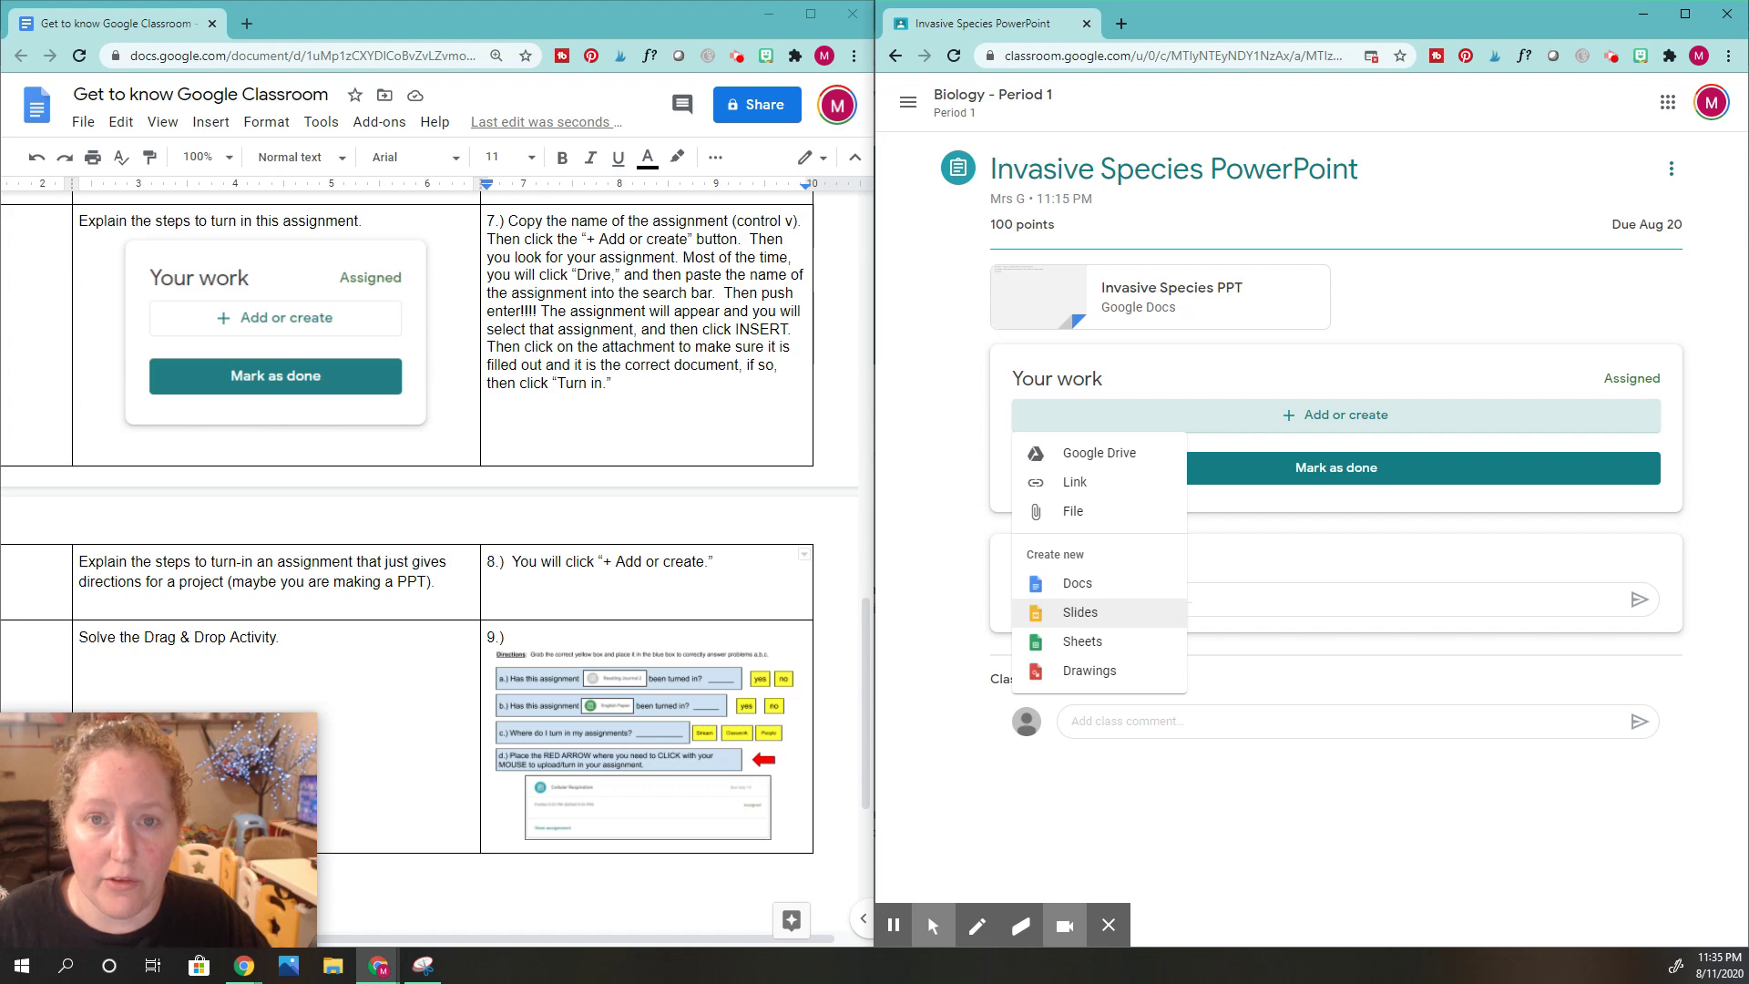
pyautogui.click(715, 561)
pyautogui.write('T')
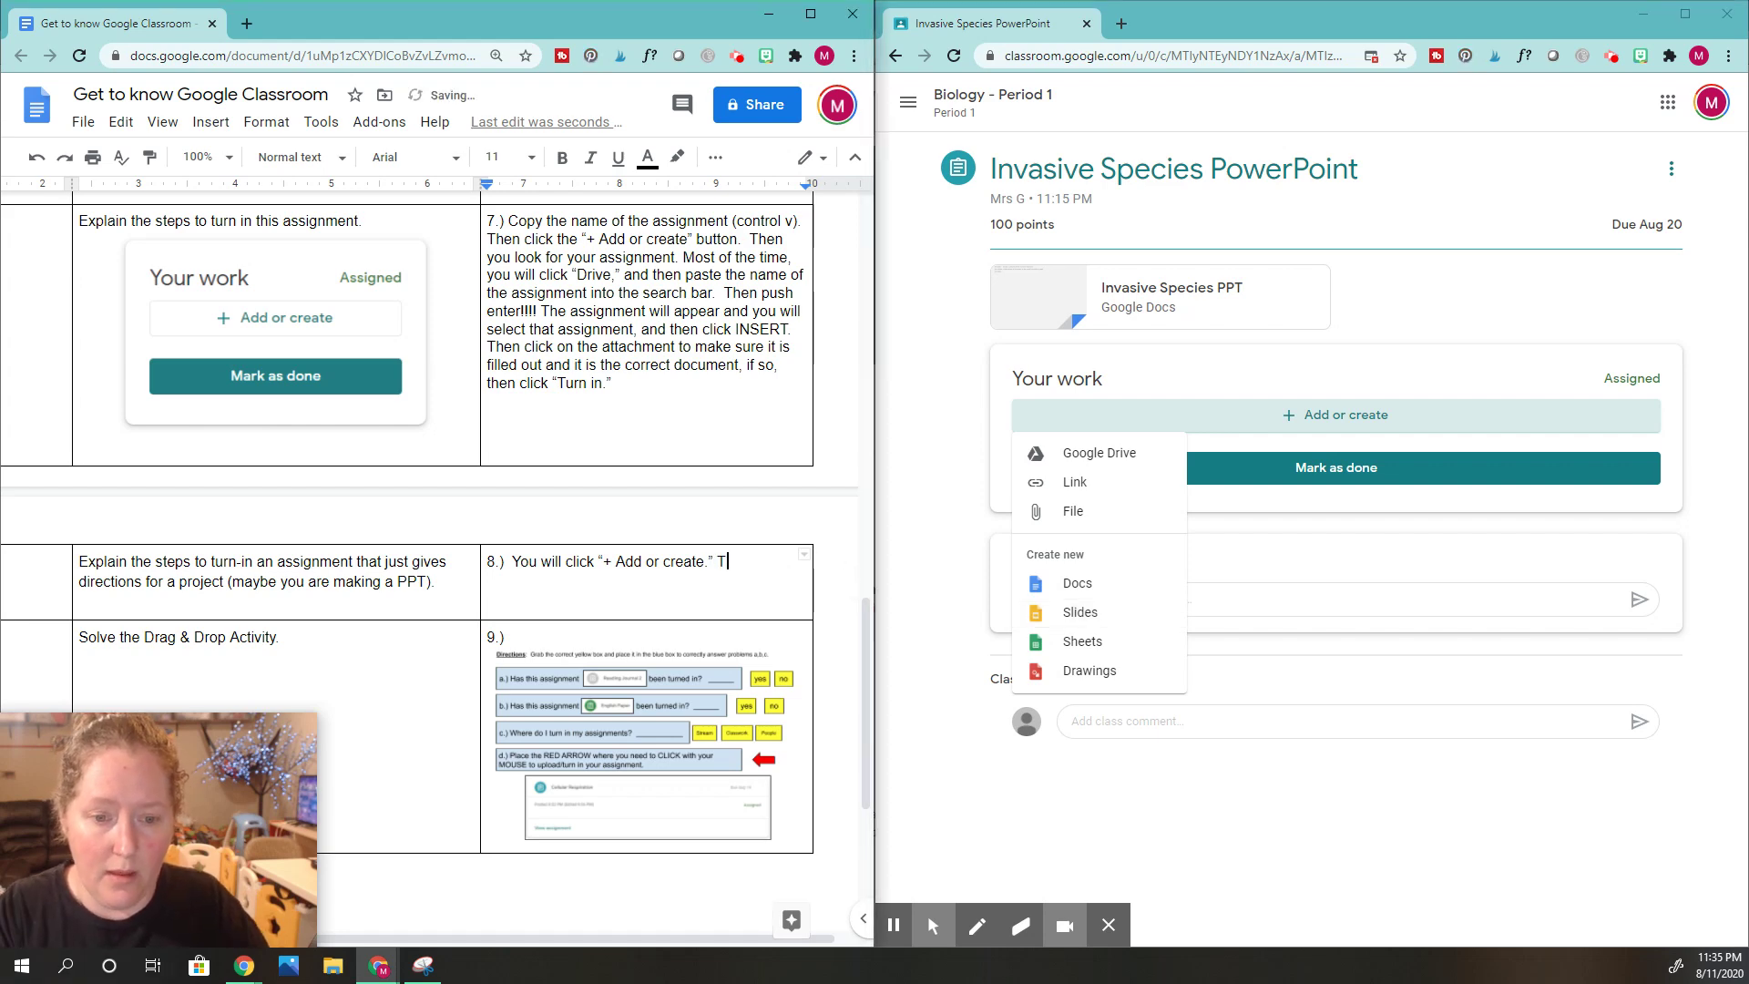
pyautogui.write('hen select C')
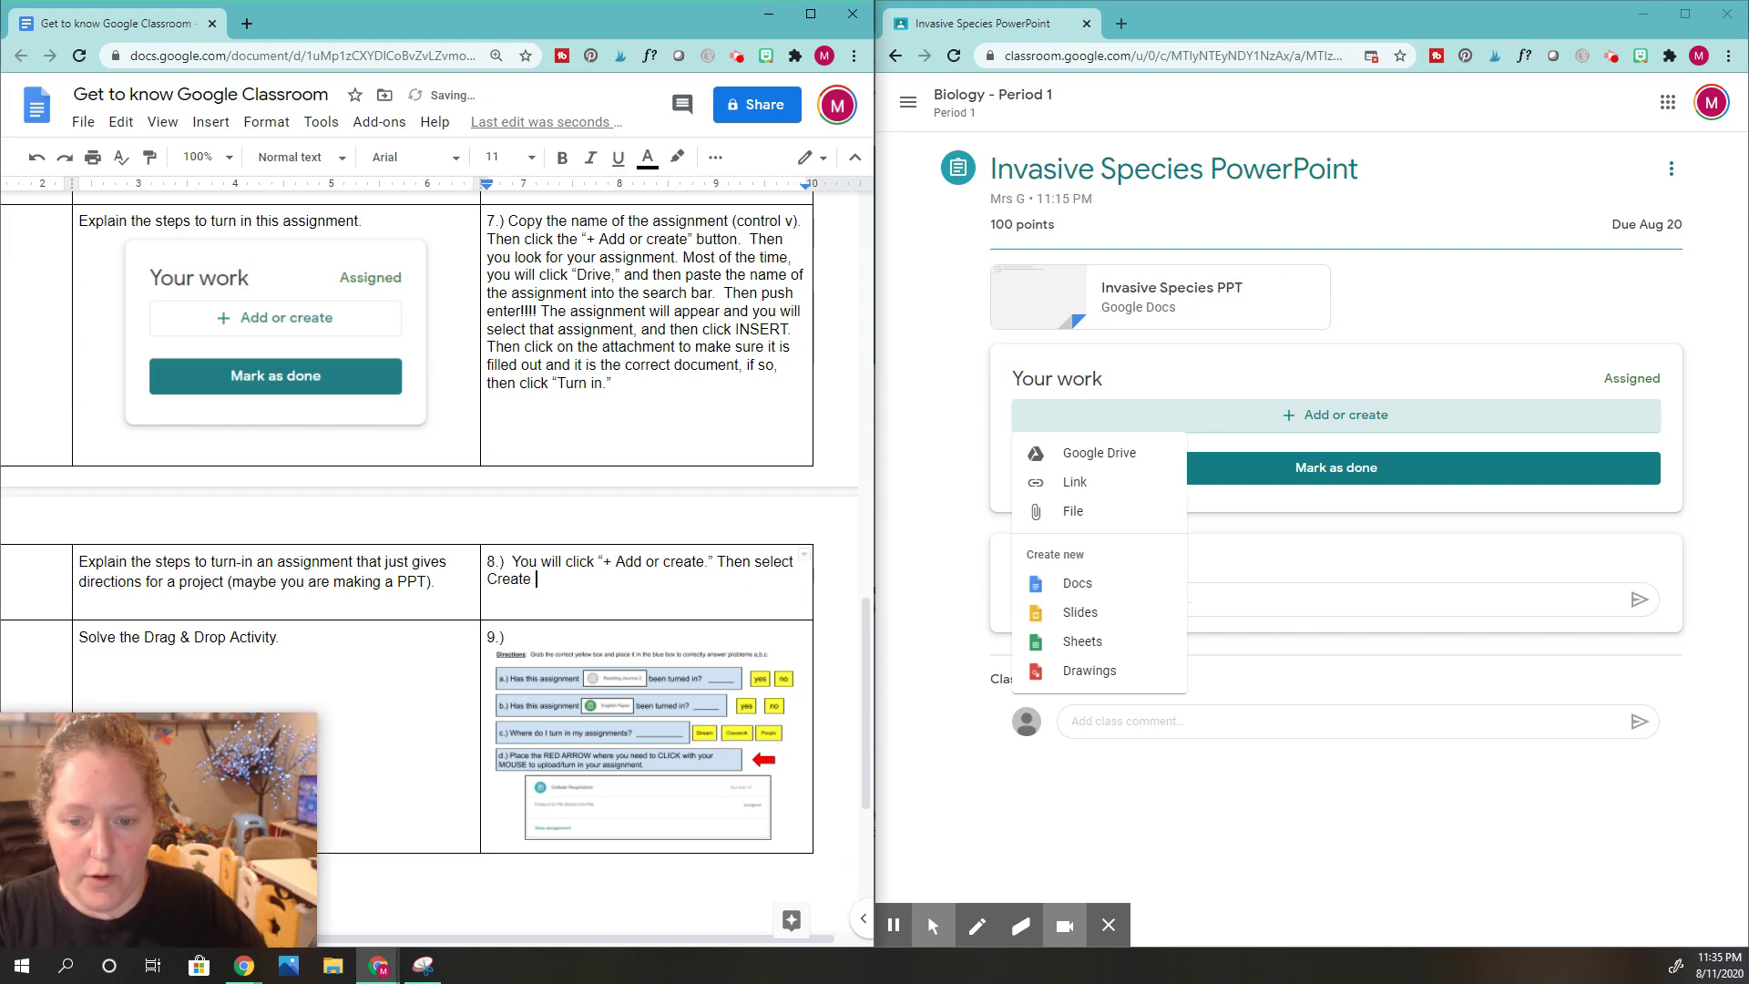
pyautogui.write('reate New')
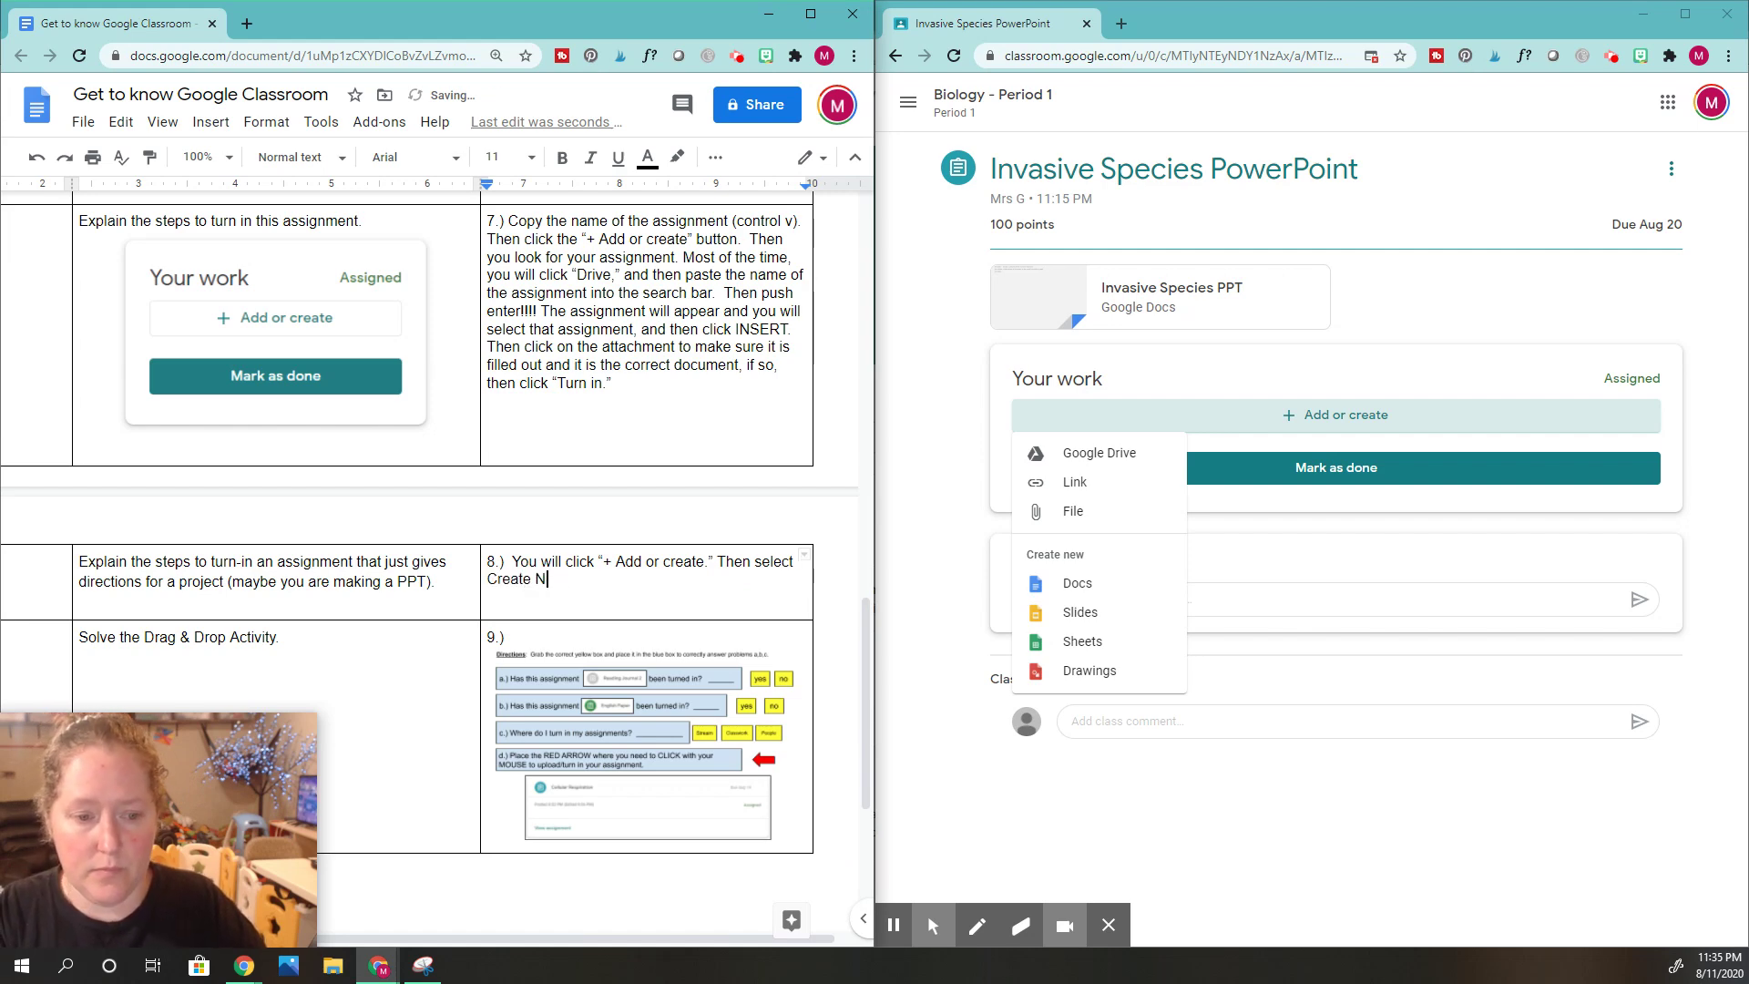
pyautogui.press('BackSpace')
pyautogui.write('new ')
pyautogui.write('-->')
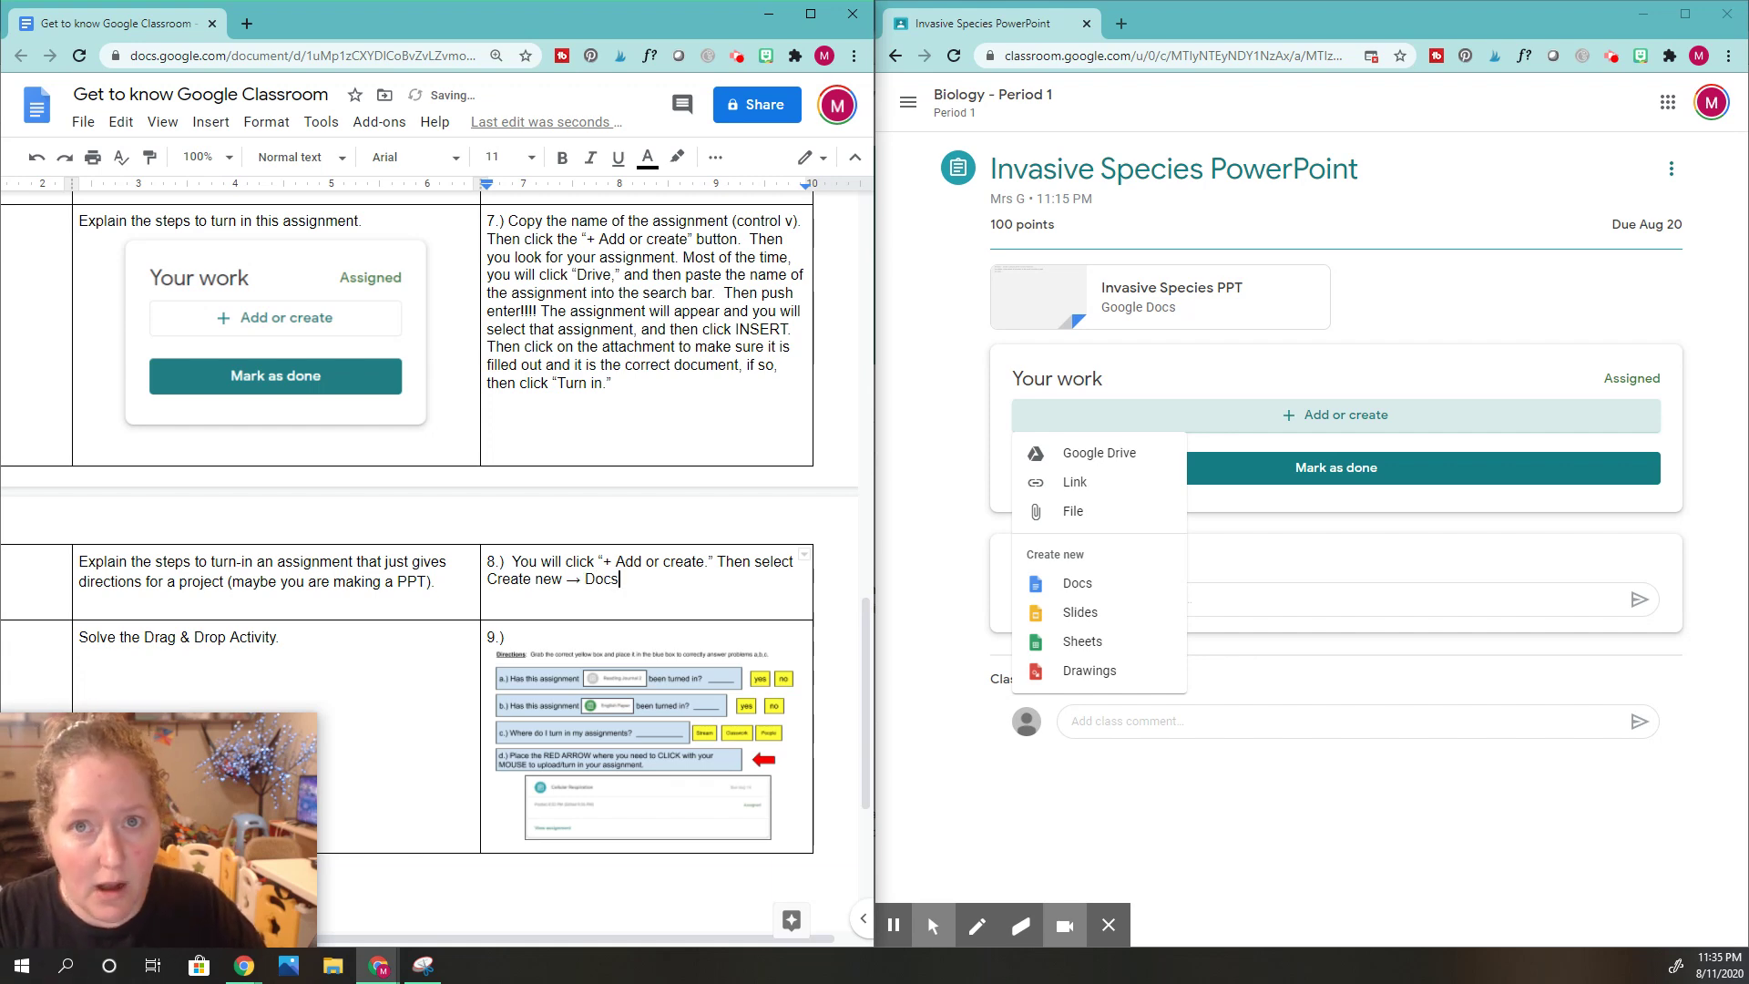
pyautogui.write('Docs')
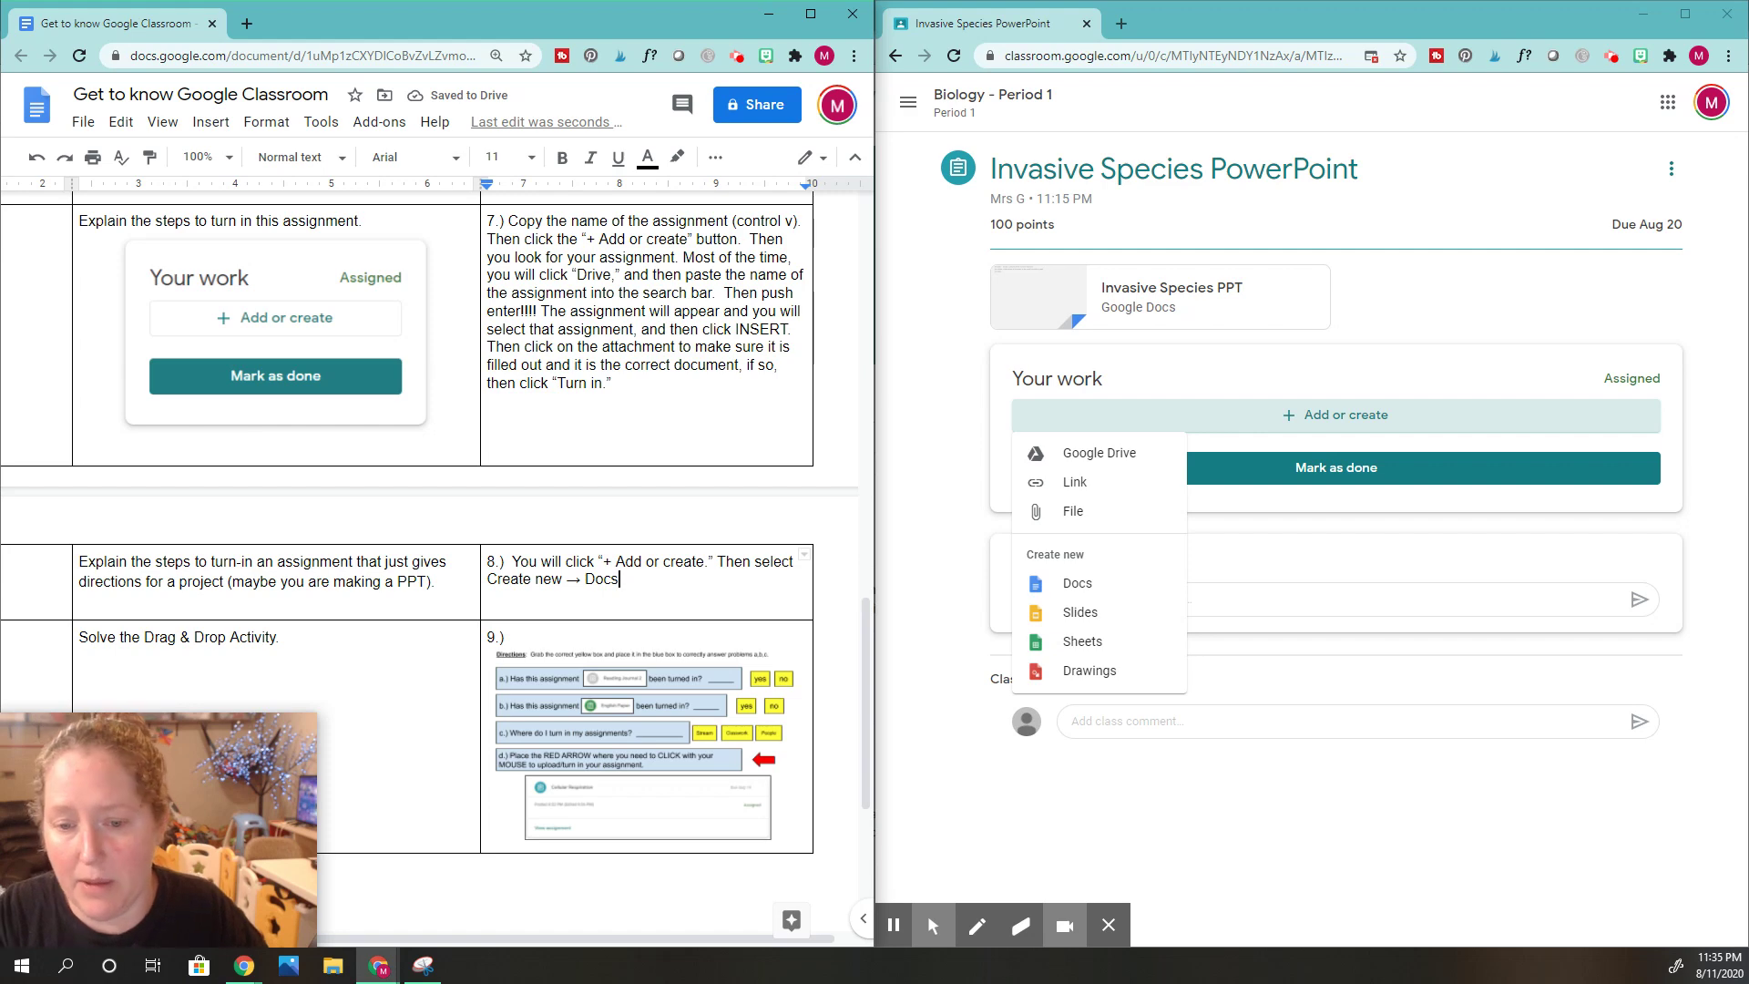
pyautogui.write(', Slides')
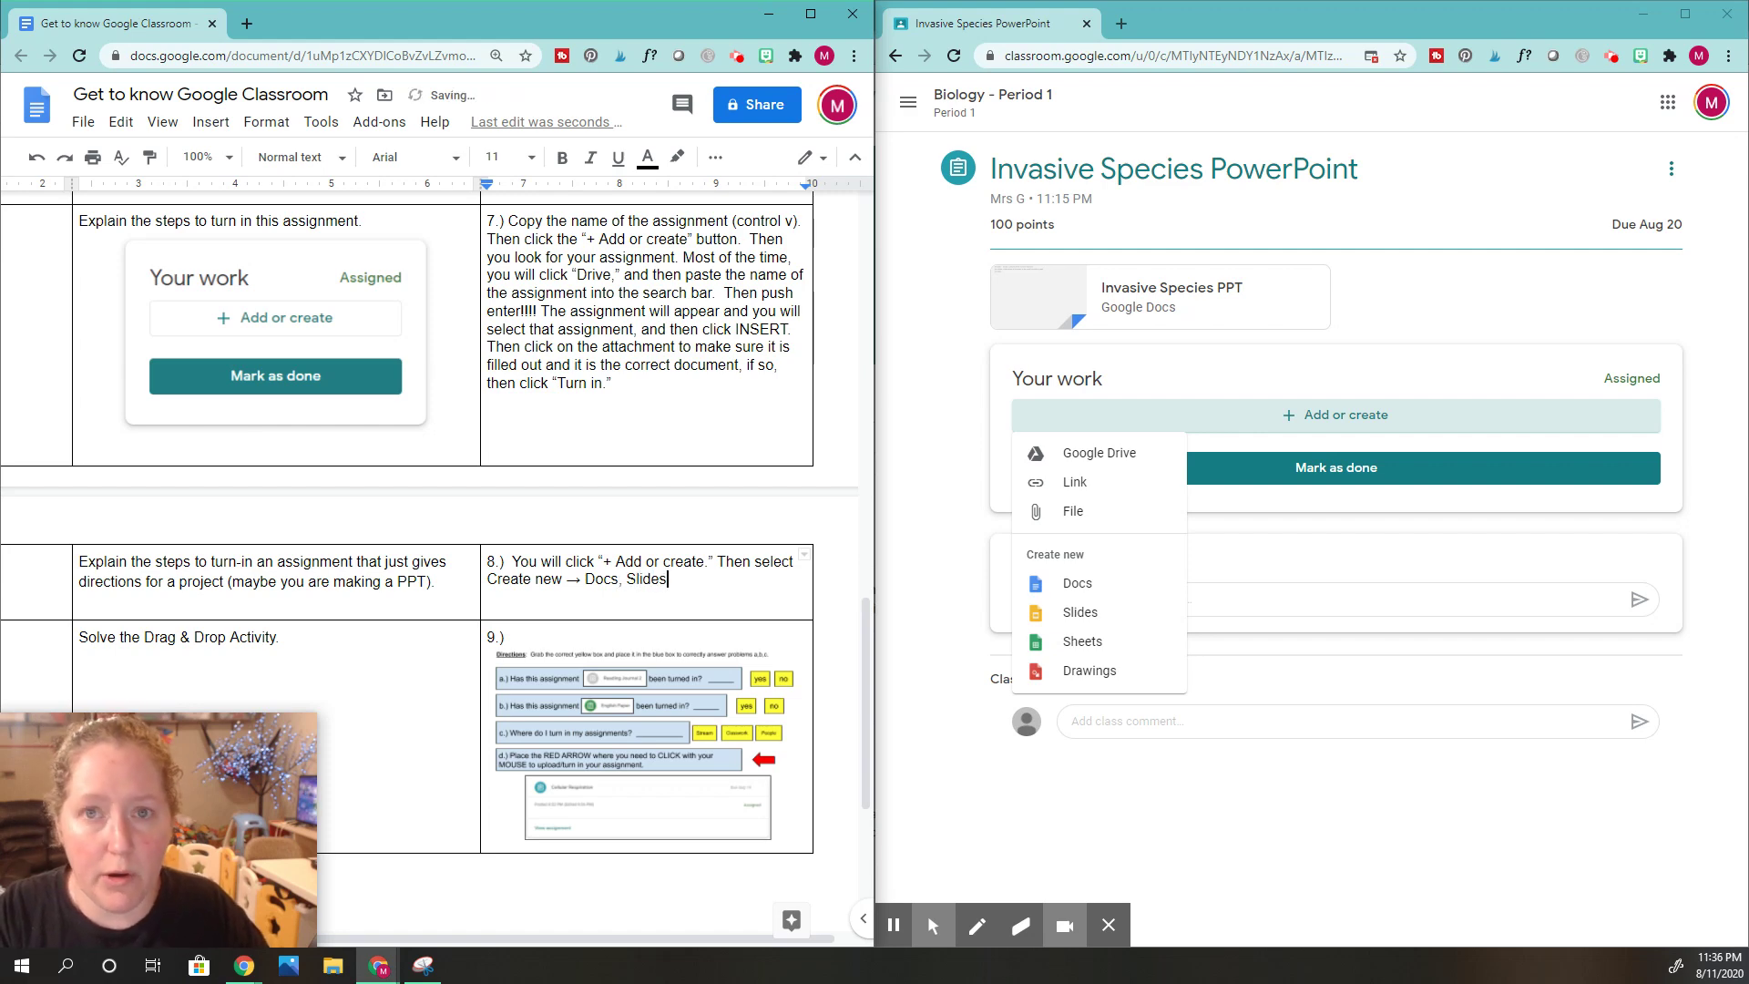
pyautogui.write(',')
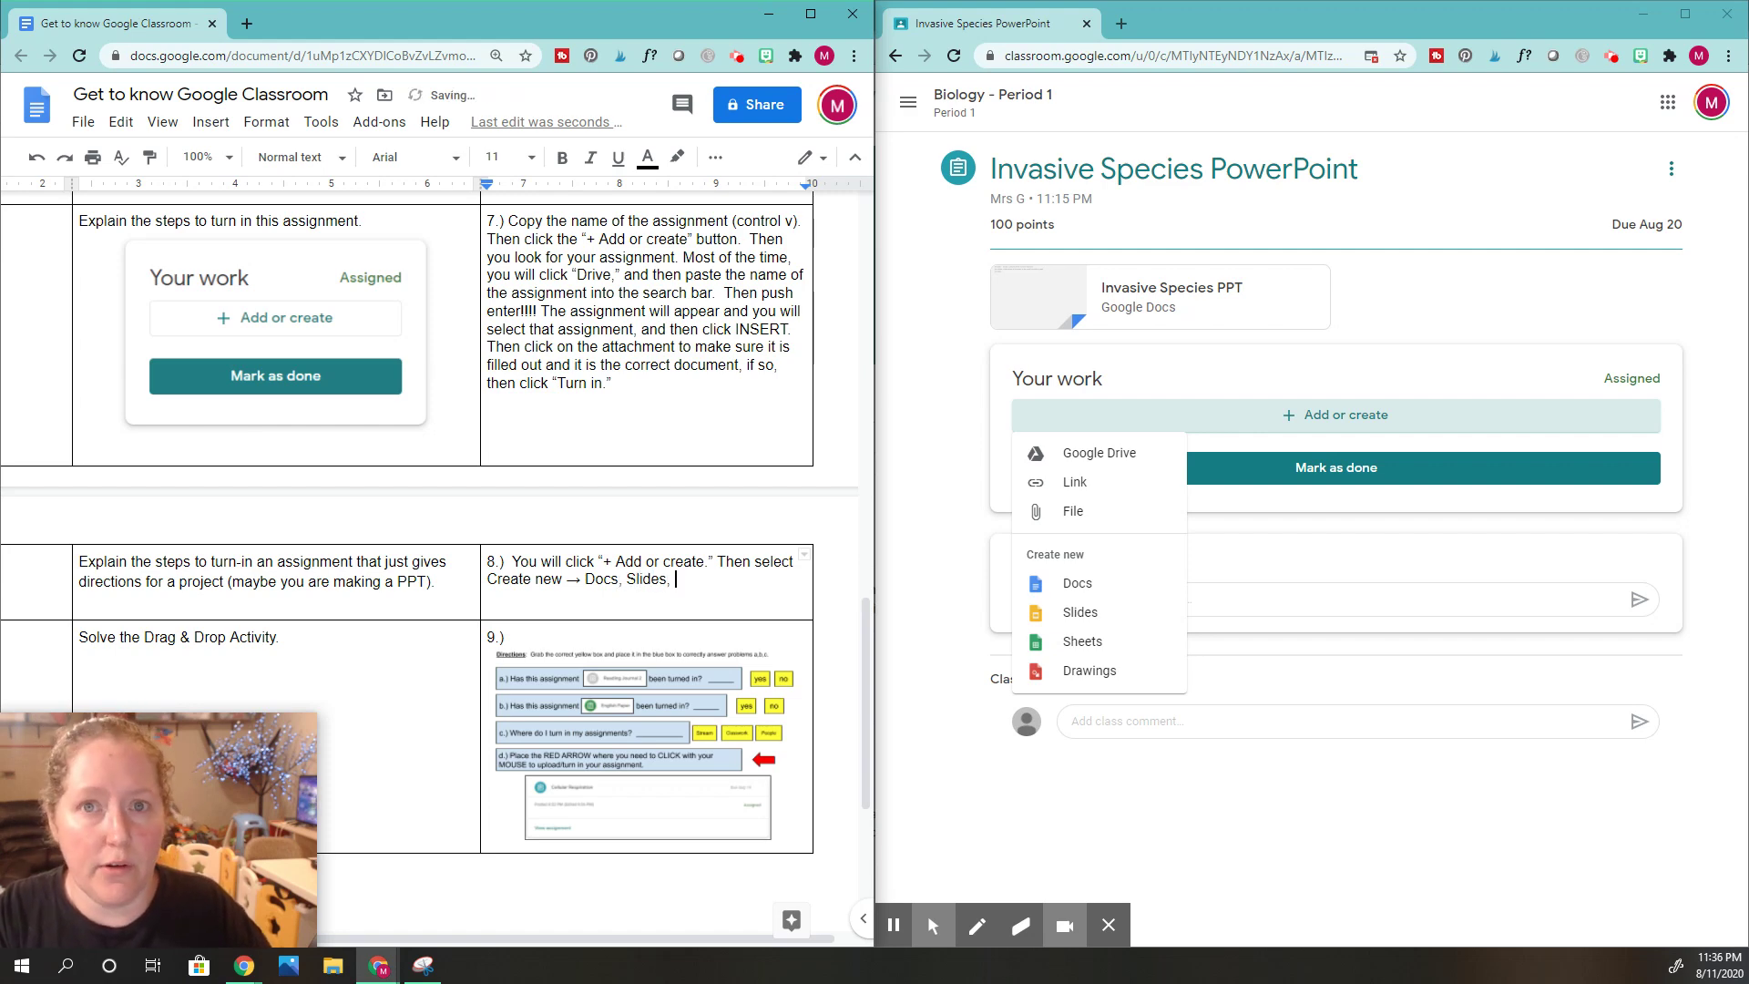
pyautogui.write(' Sheets, or')
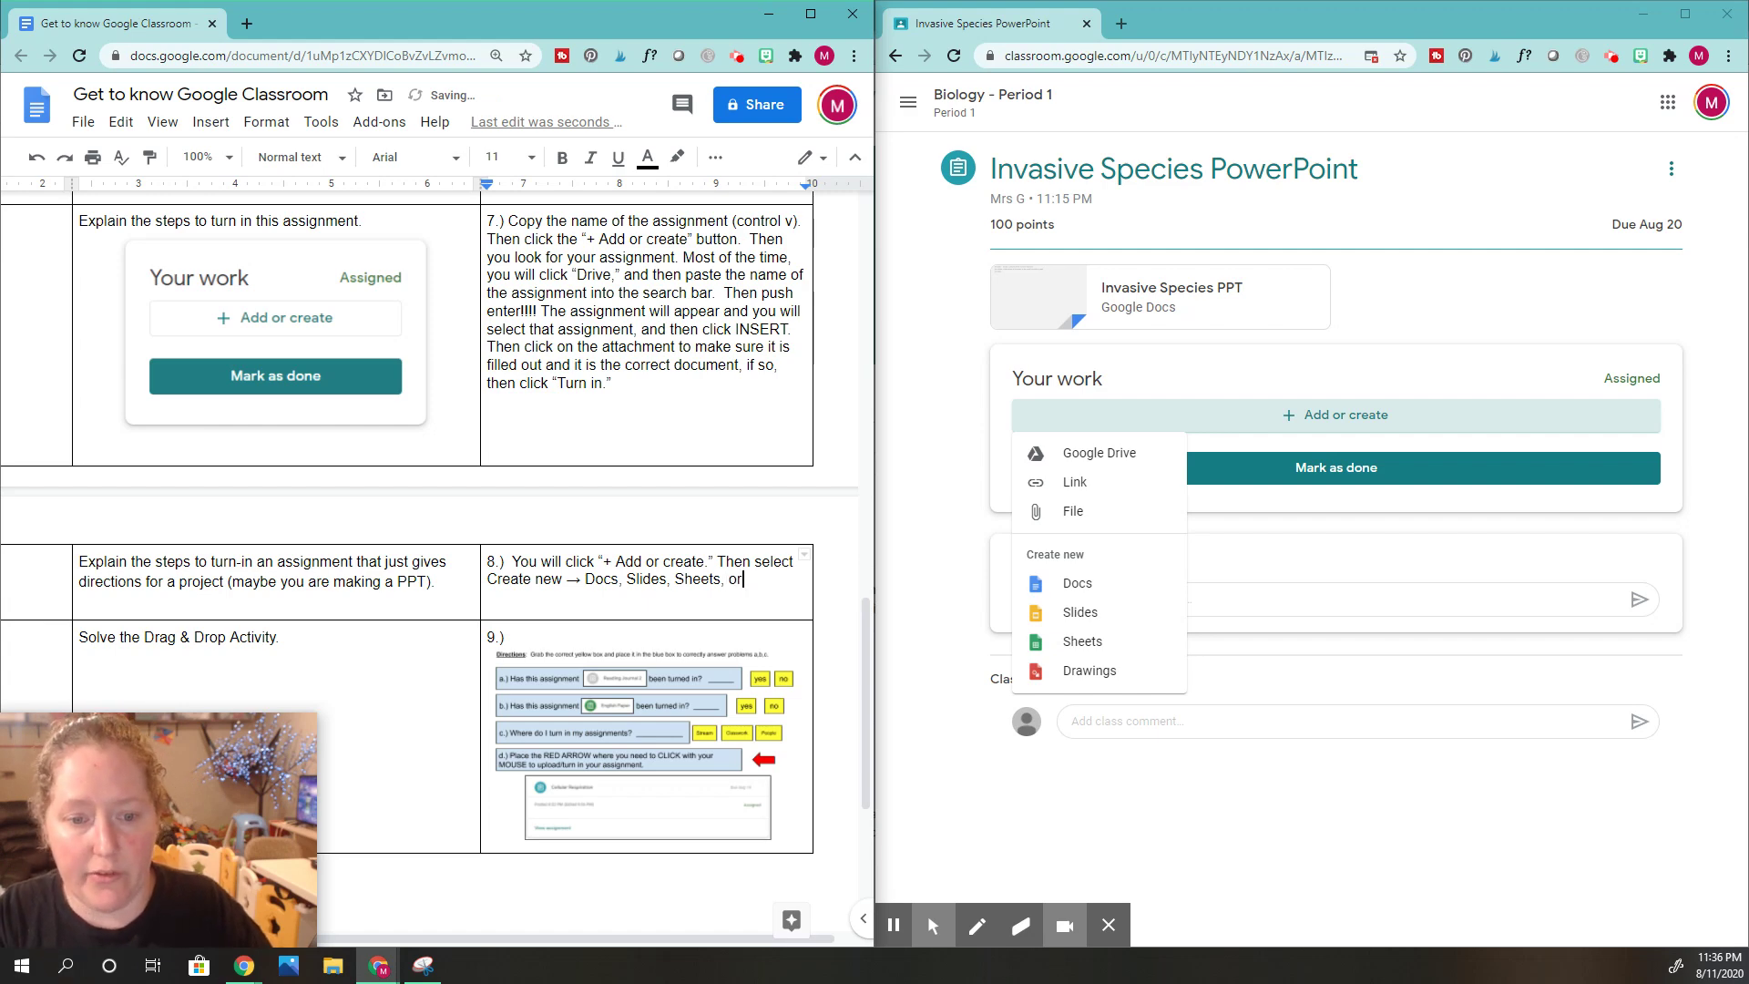
pyautogui.write(' Drawings')
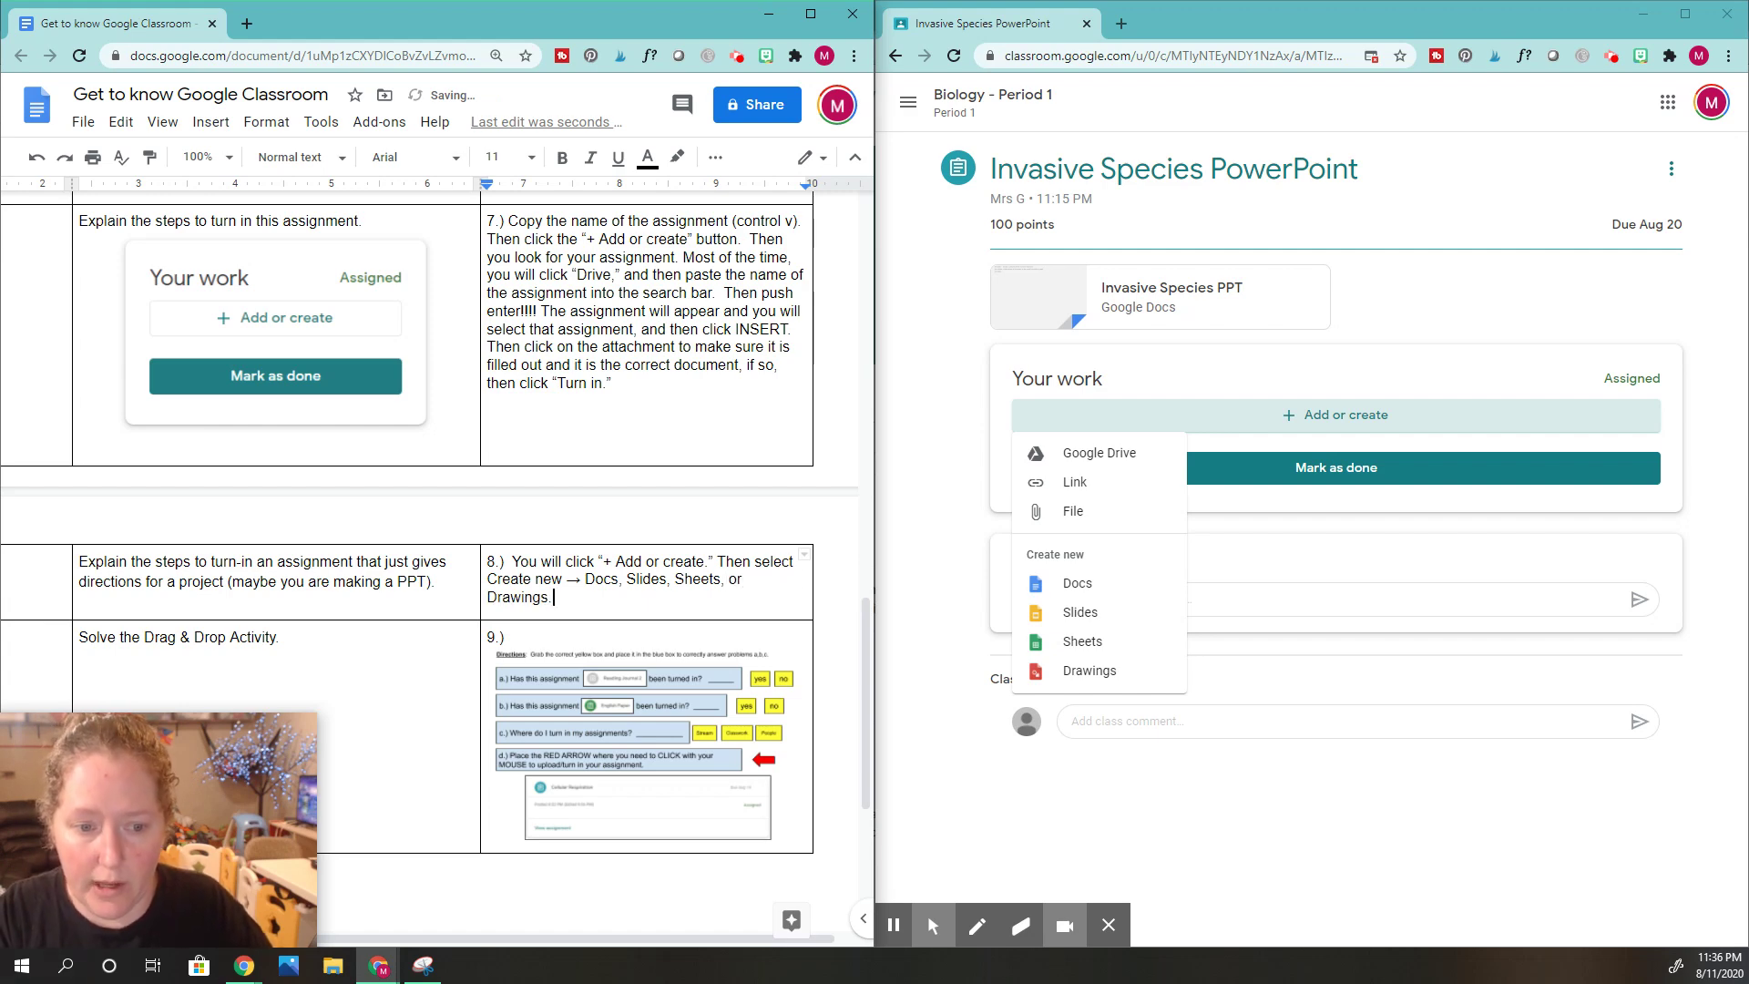
pyautogui.write('."')
pyautogui.press('BackSpace')
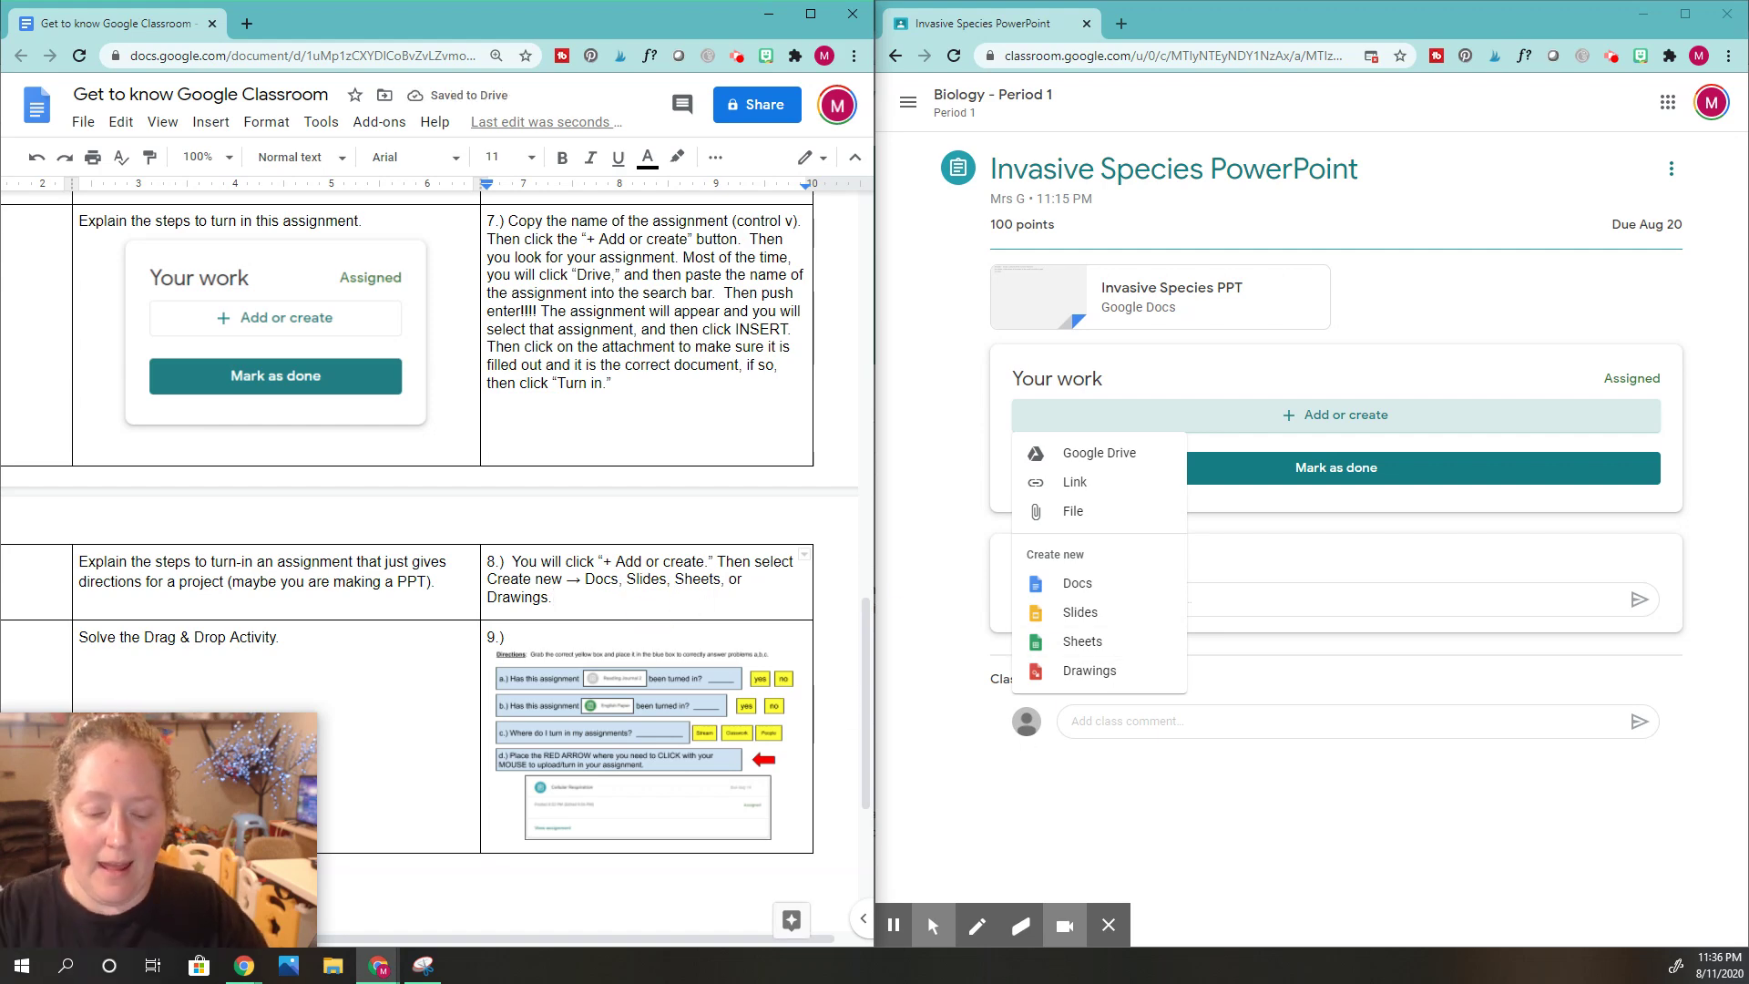
# Step: Finish answer 8 with the sentence: After you have finished your assignment, then you will click "Turn in."
pyautogui.write('After you')
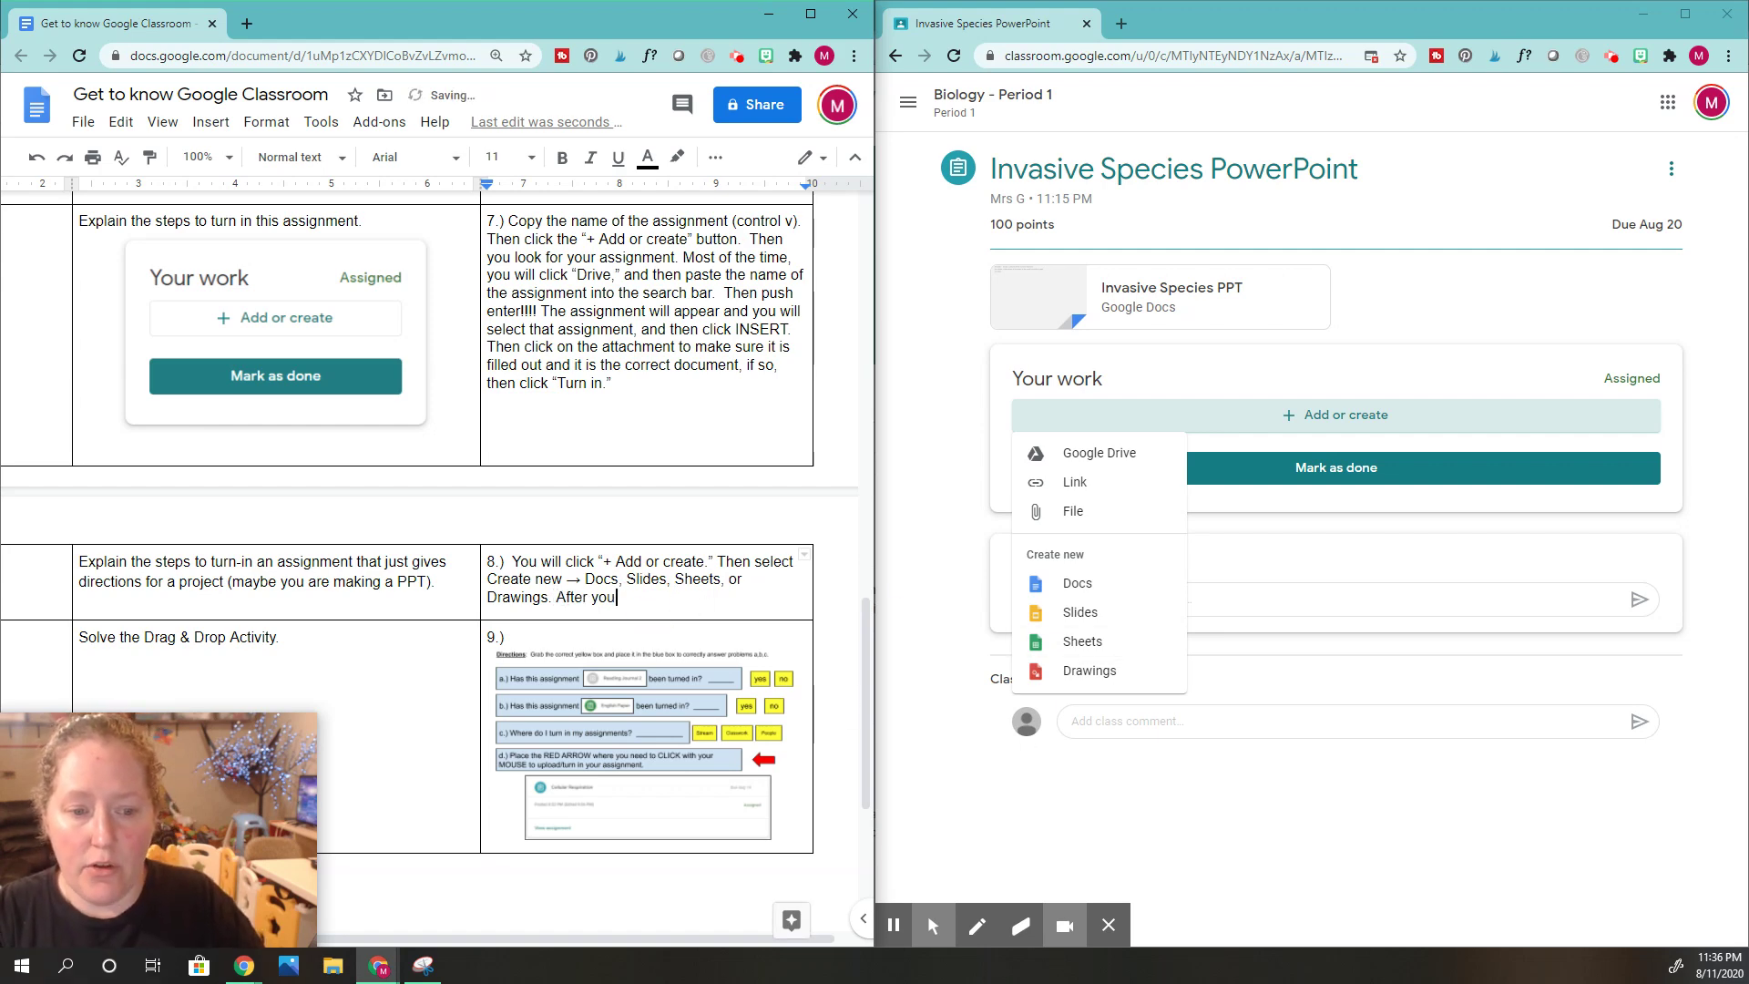
pyautogui.write(' have finished your ')
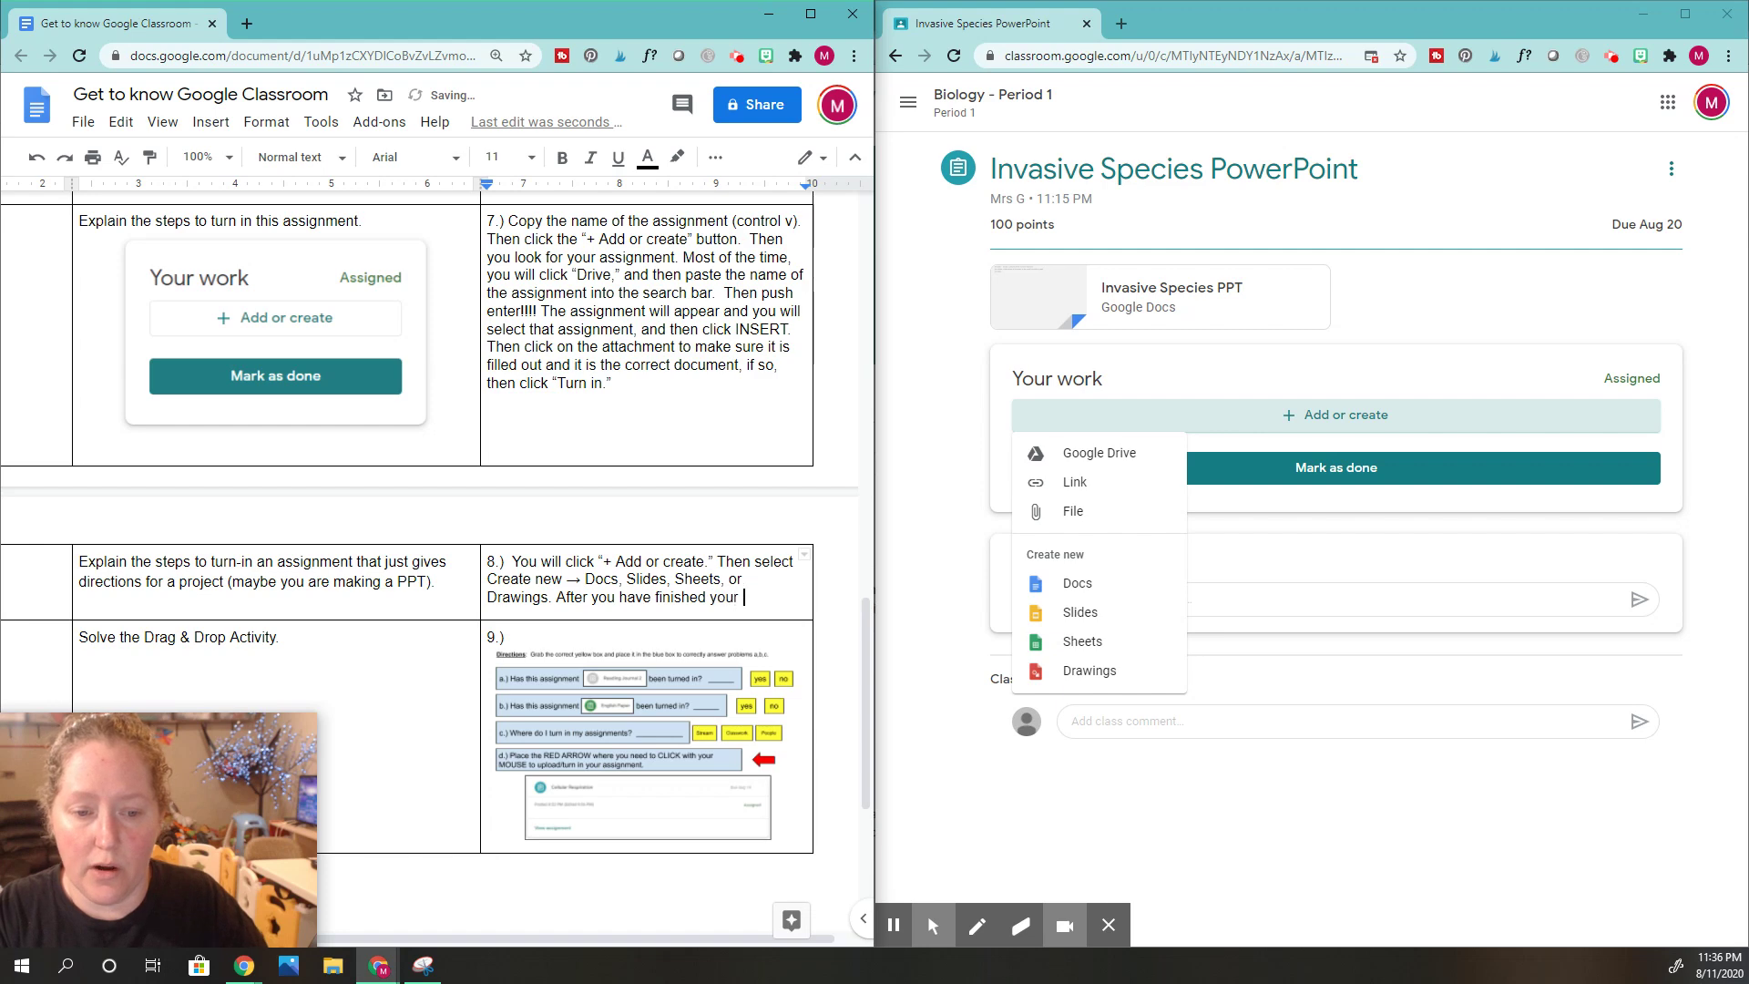
pyautogui.write('assignment, then y')
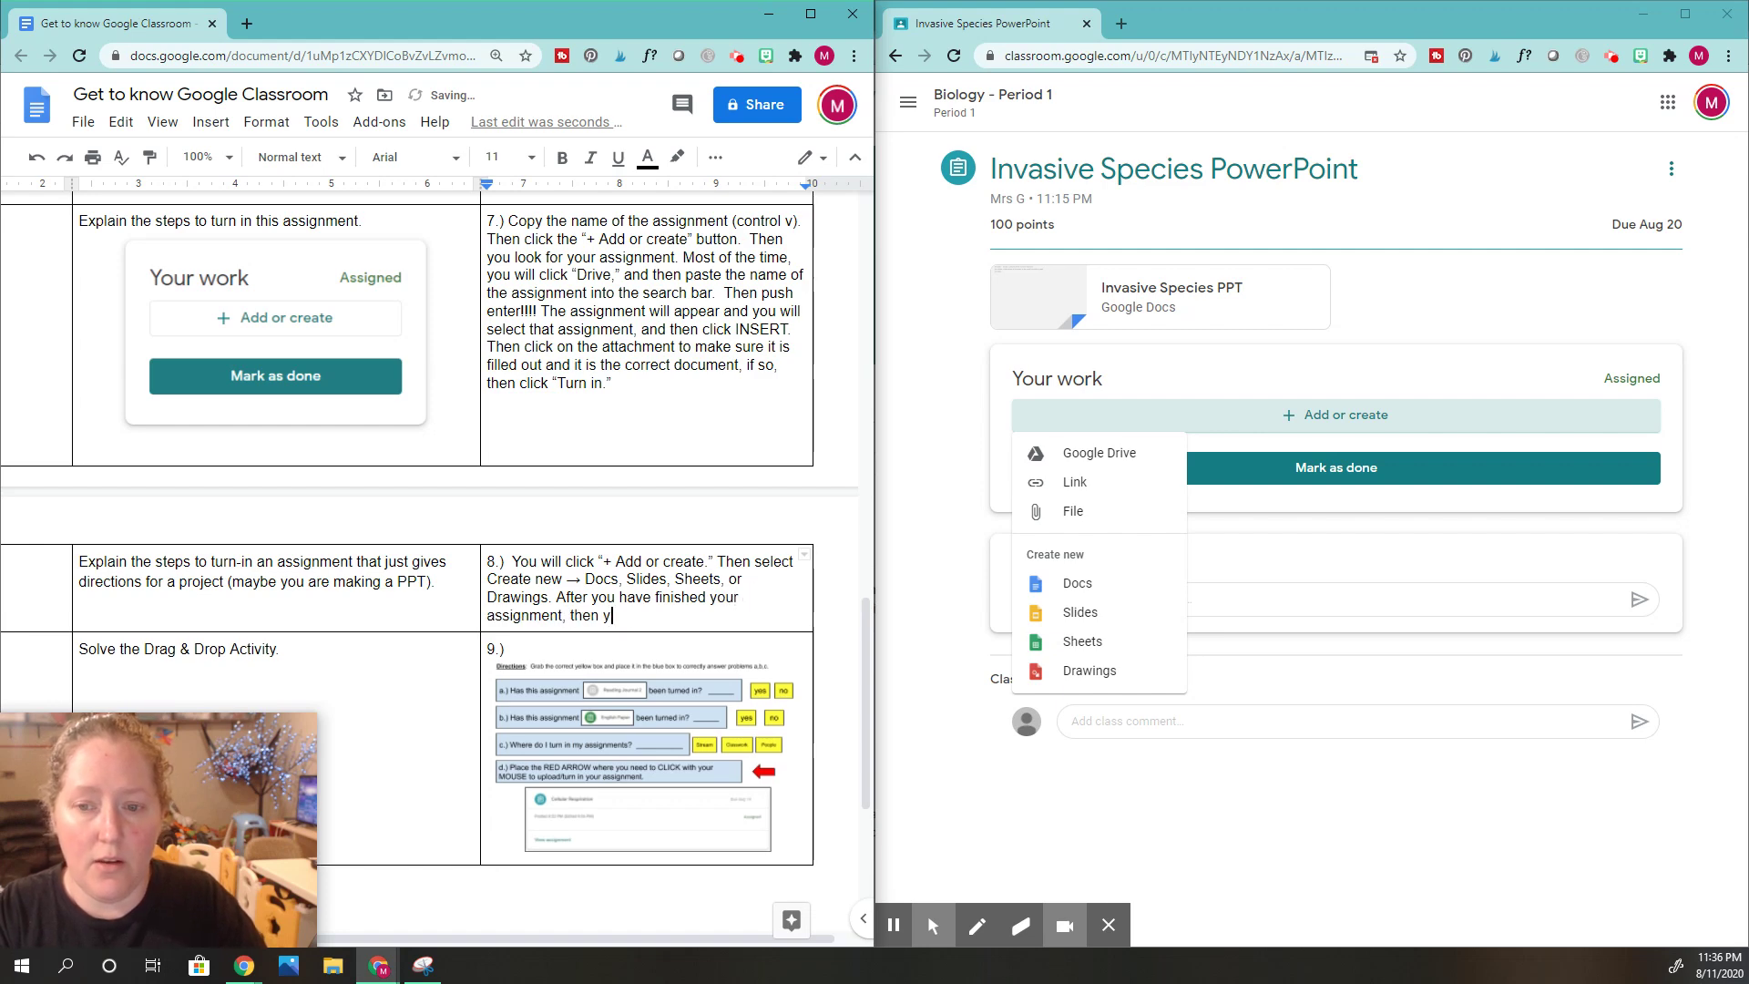
pyautogui.write('ou will click')
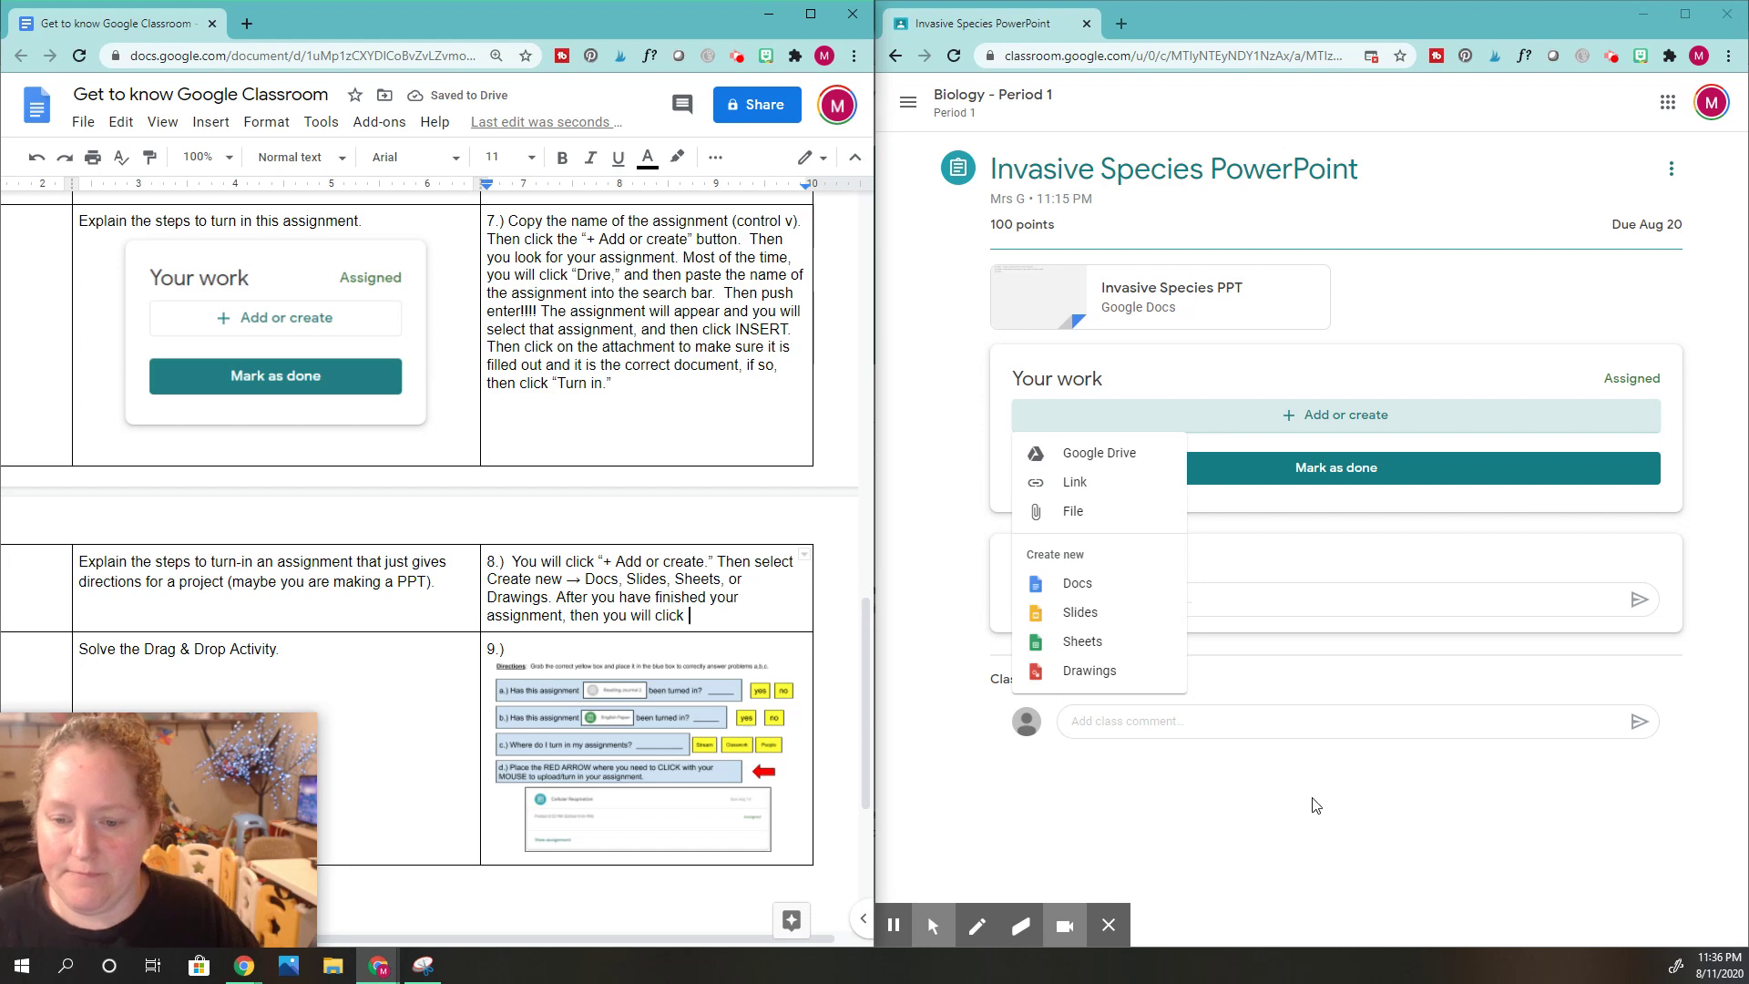
pyautogui.click(1412, 818)
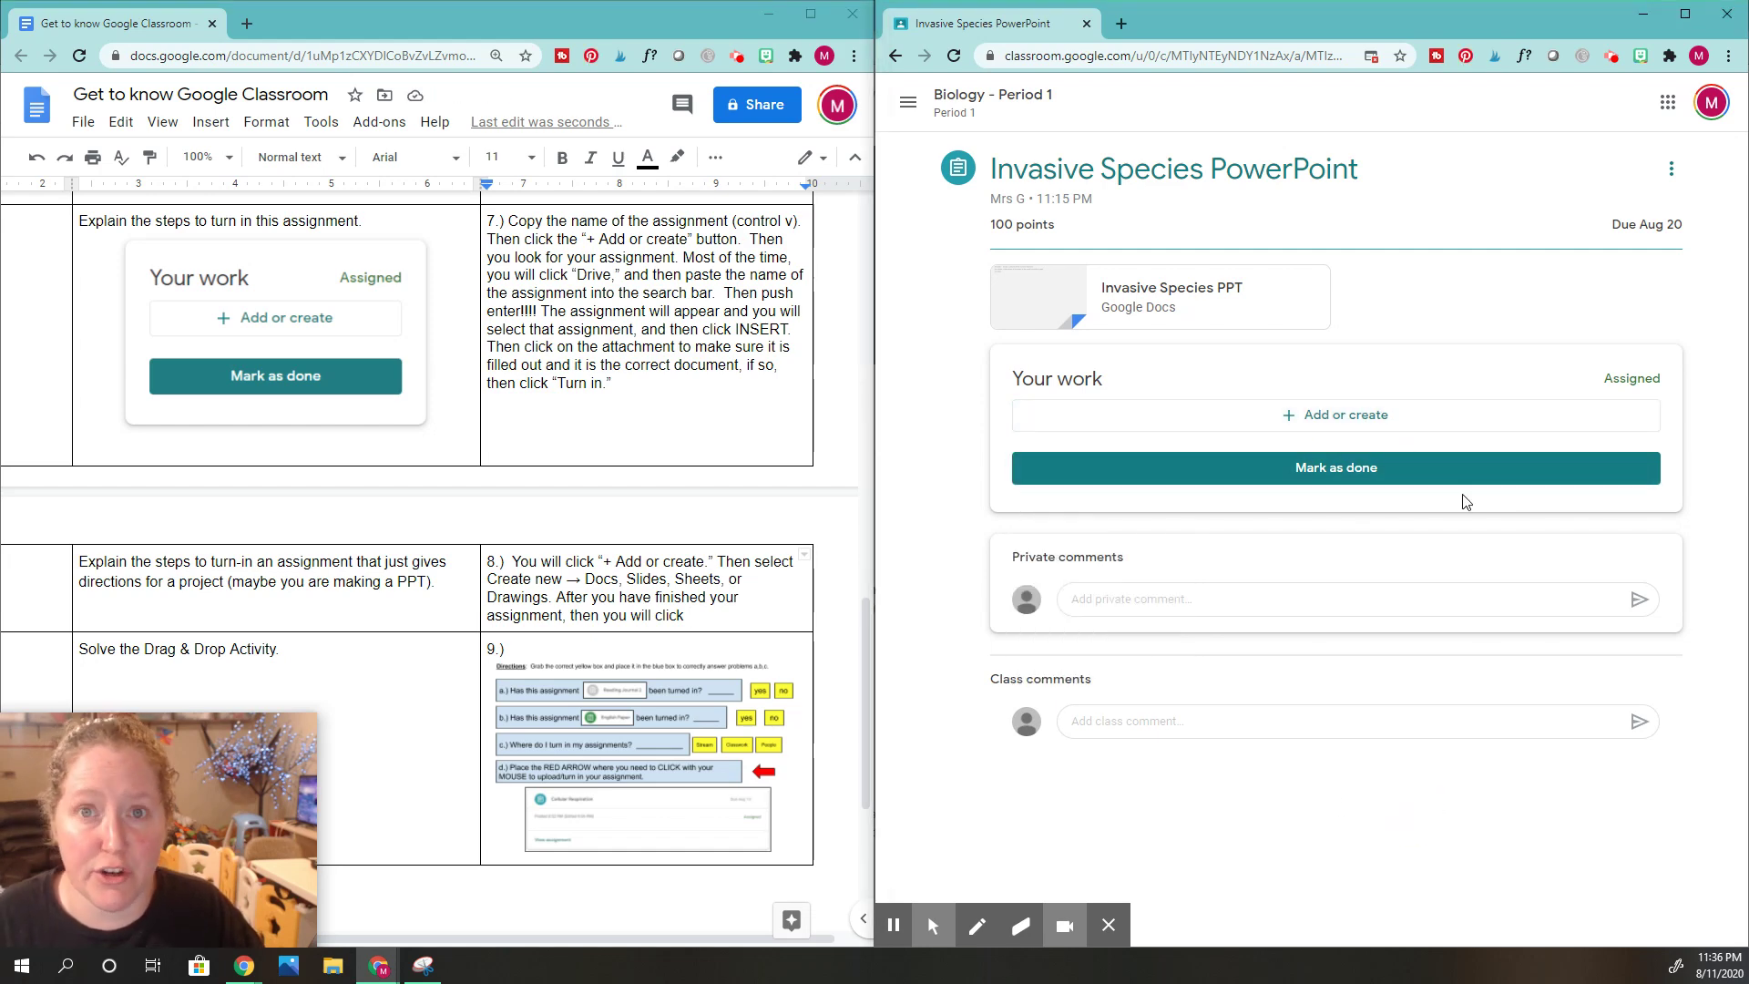
pyautogui.click(700, 624)
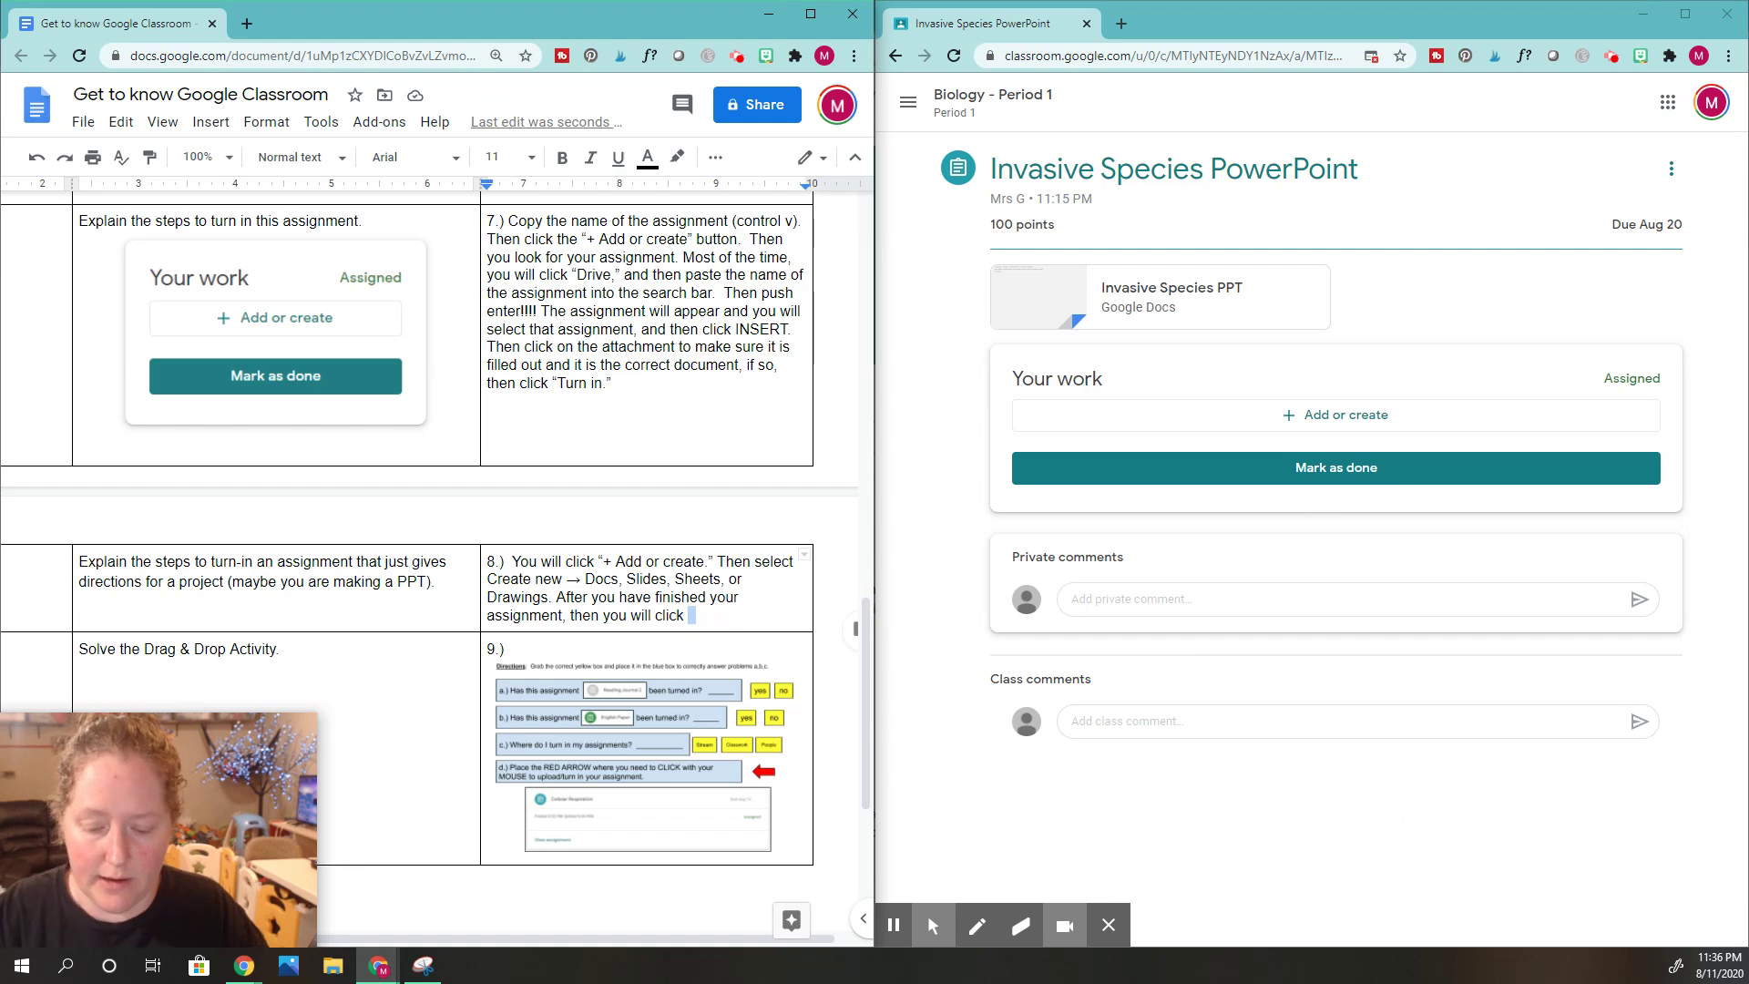
pyautogui.write('"Turn it')
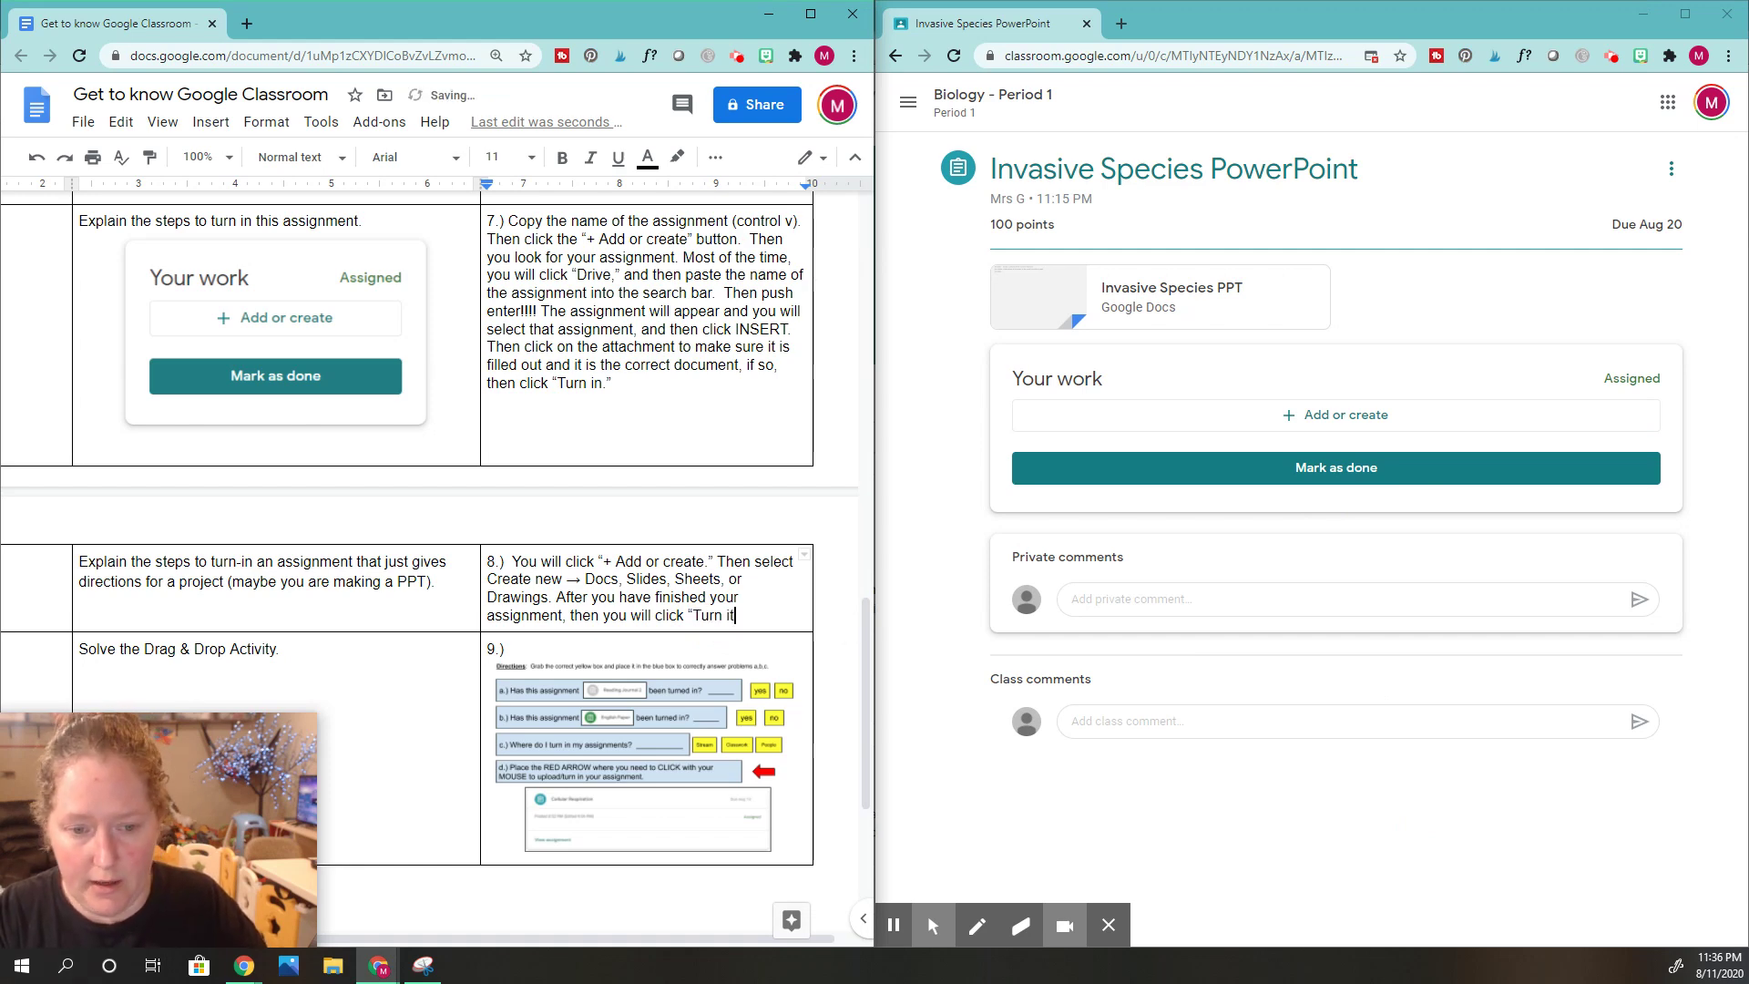
pyautogui.write('"')
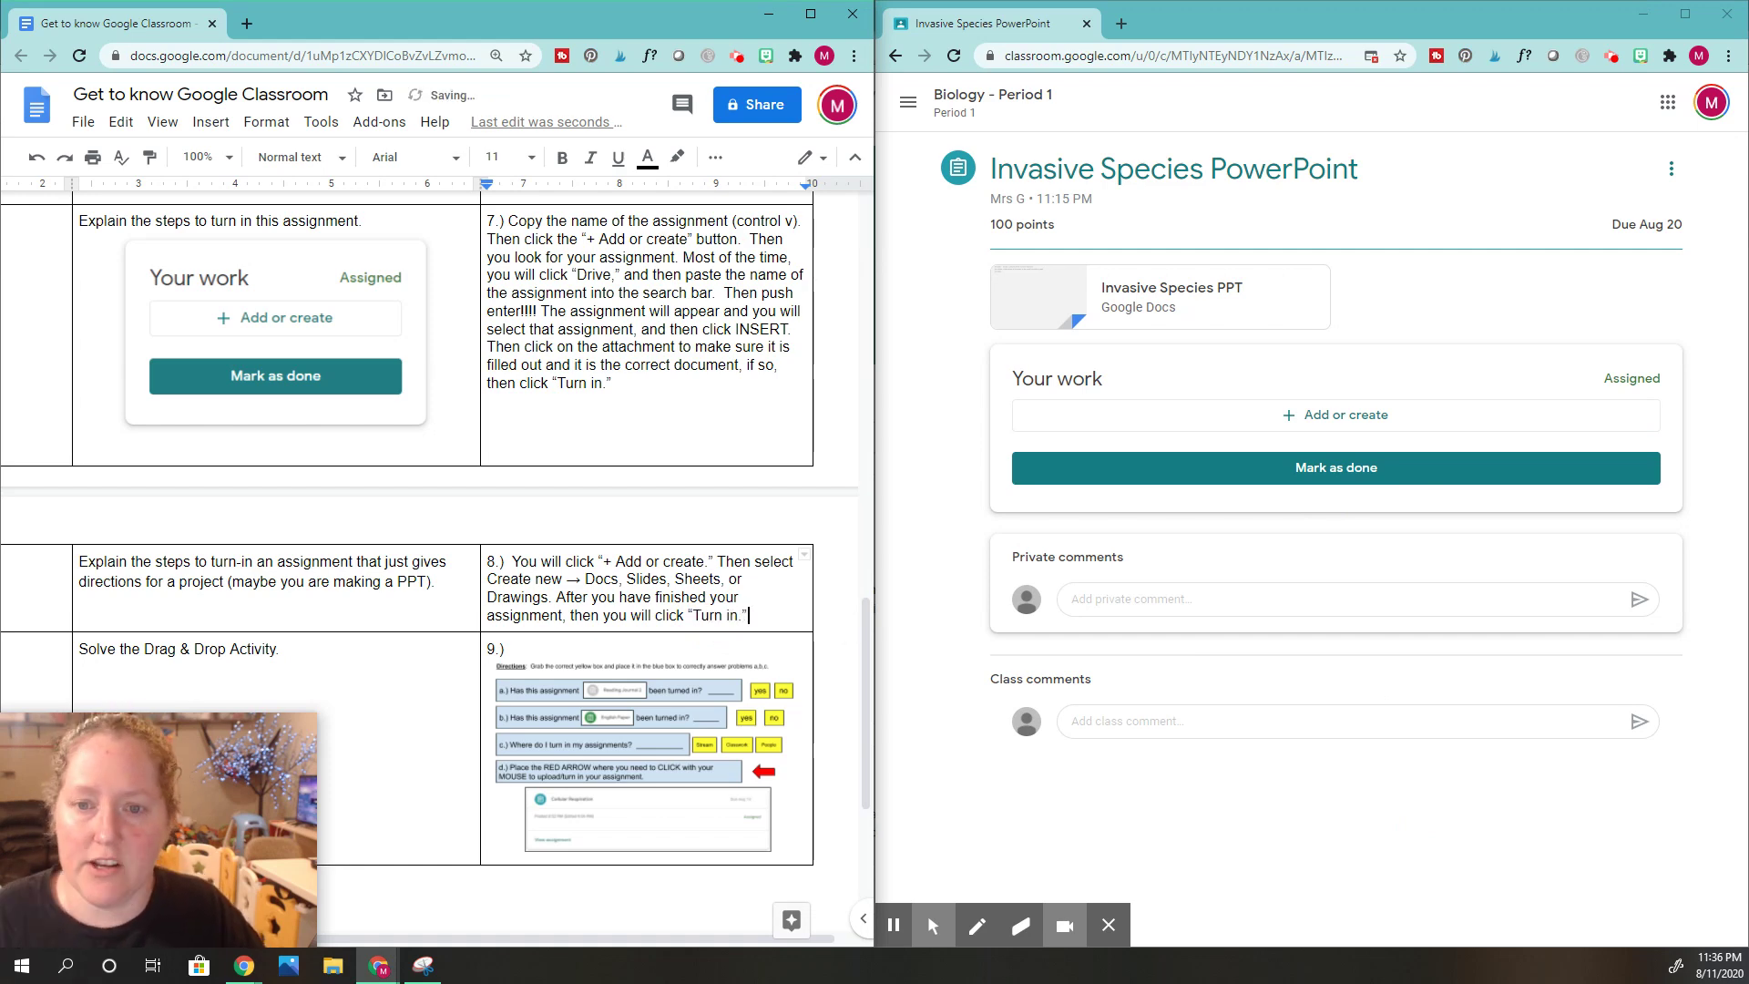
# Step: Attach a newly created Slides presentation to the Invasive Species PowerPoint assignment and turn it in, confirming the submission
pyautogui.click(1321, 428)
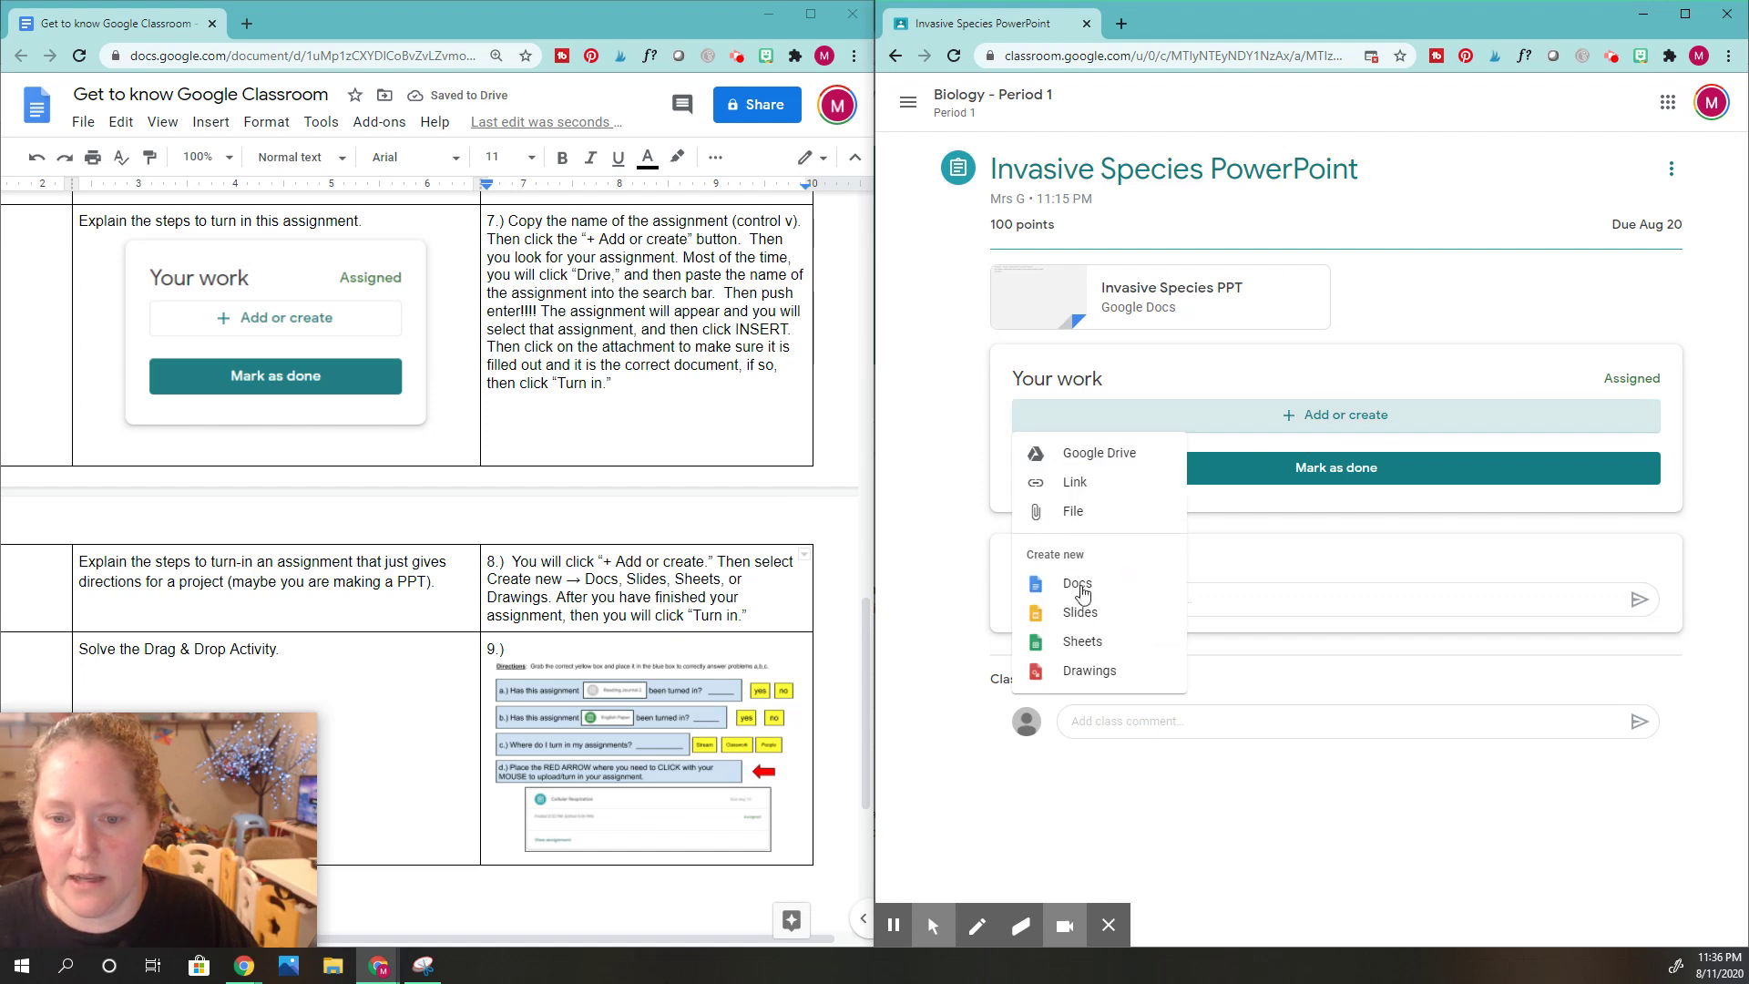
pyautogui.click(1093, 612)
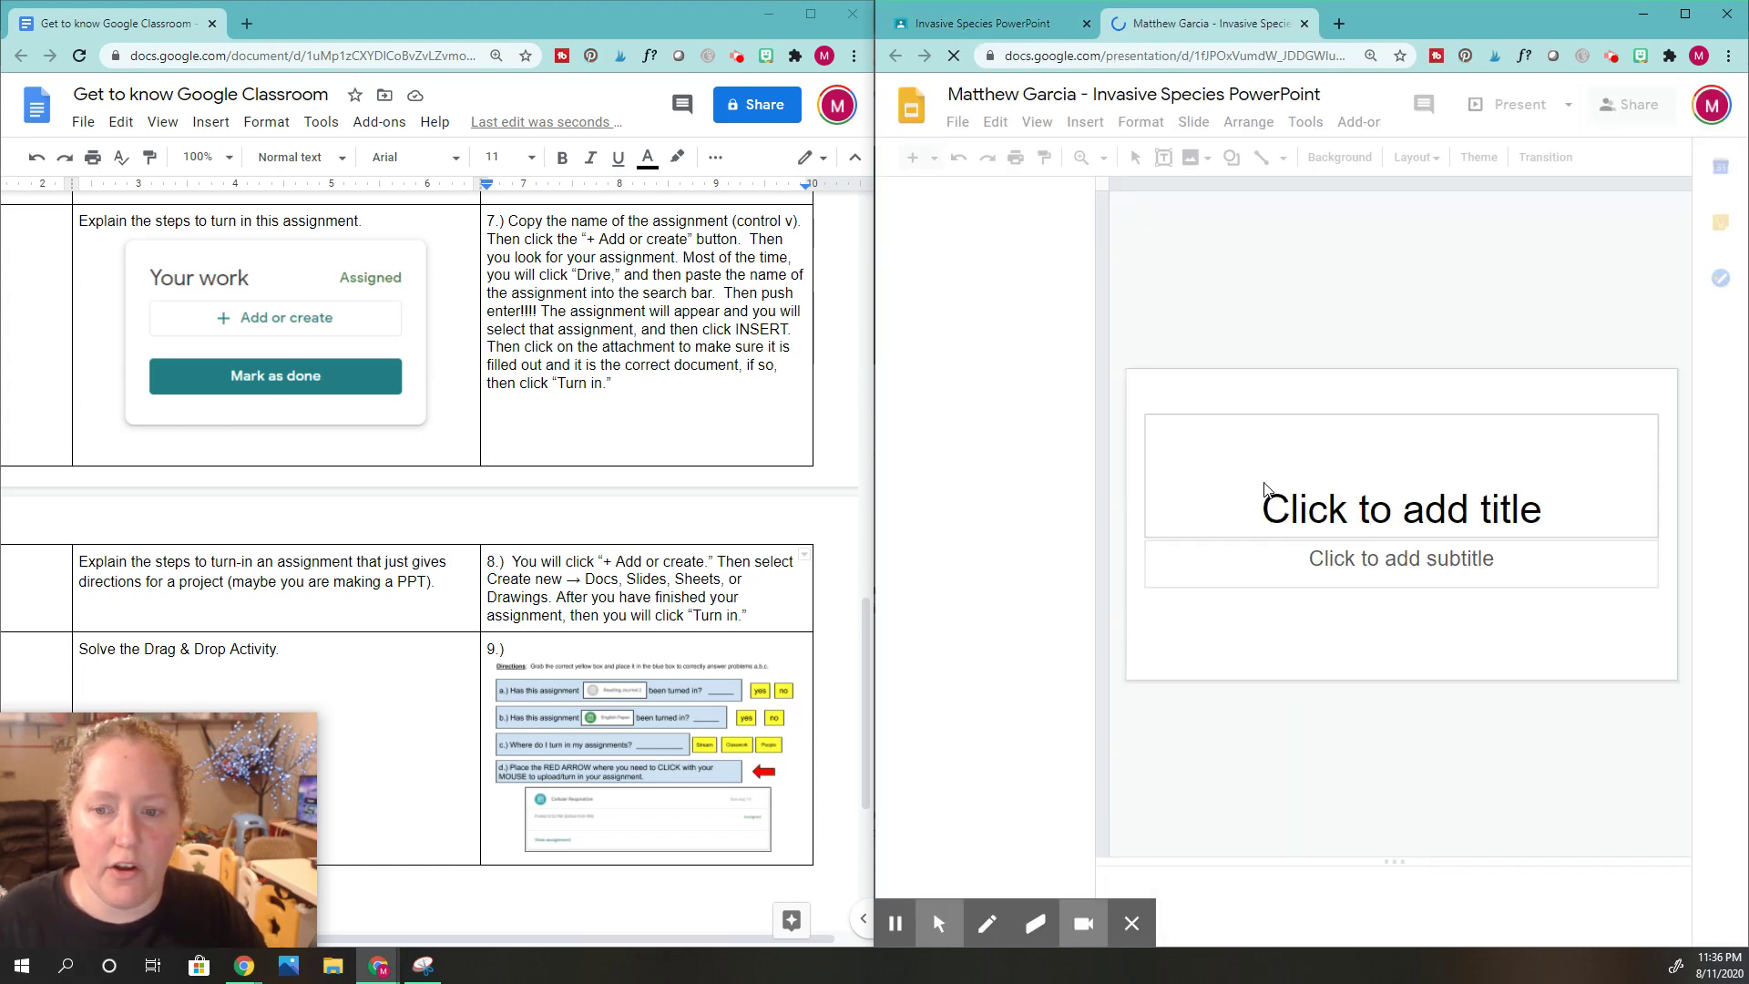
pyautogui.click(1304, 24)
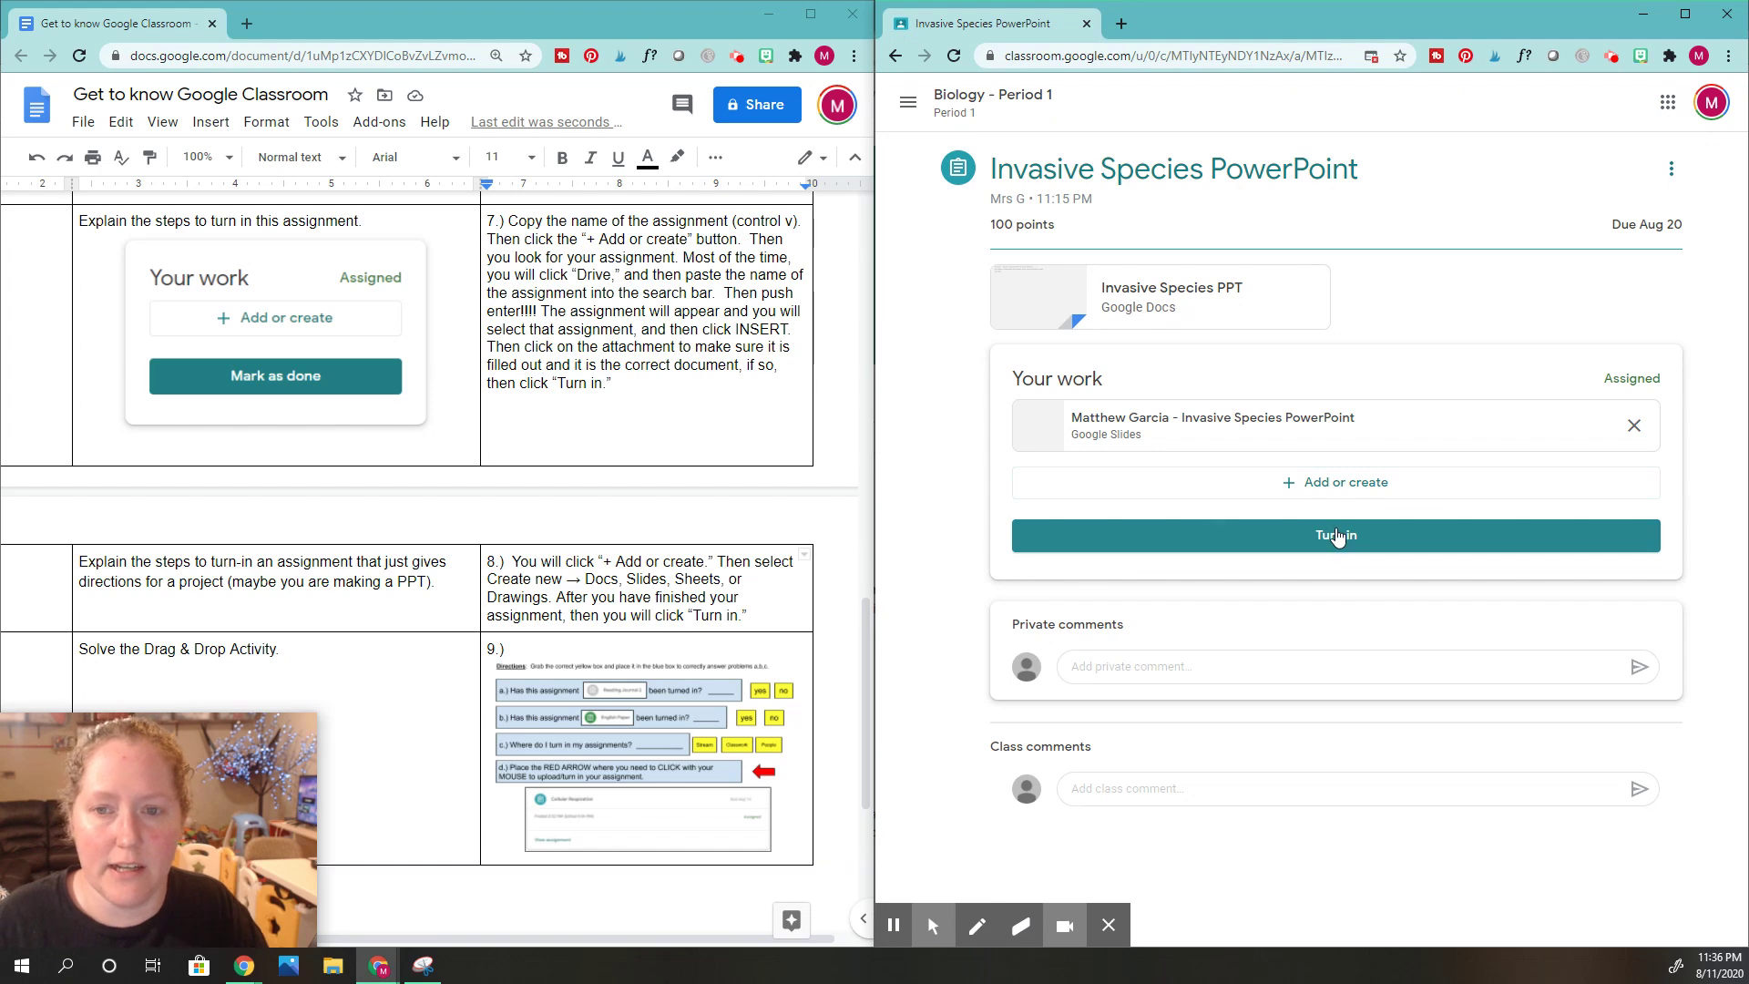
pyautogui.click(1310, 535)
pyautogui.click(1480, 574)
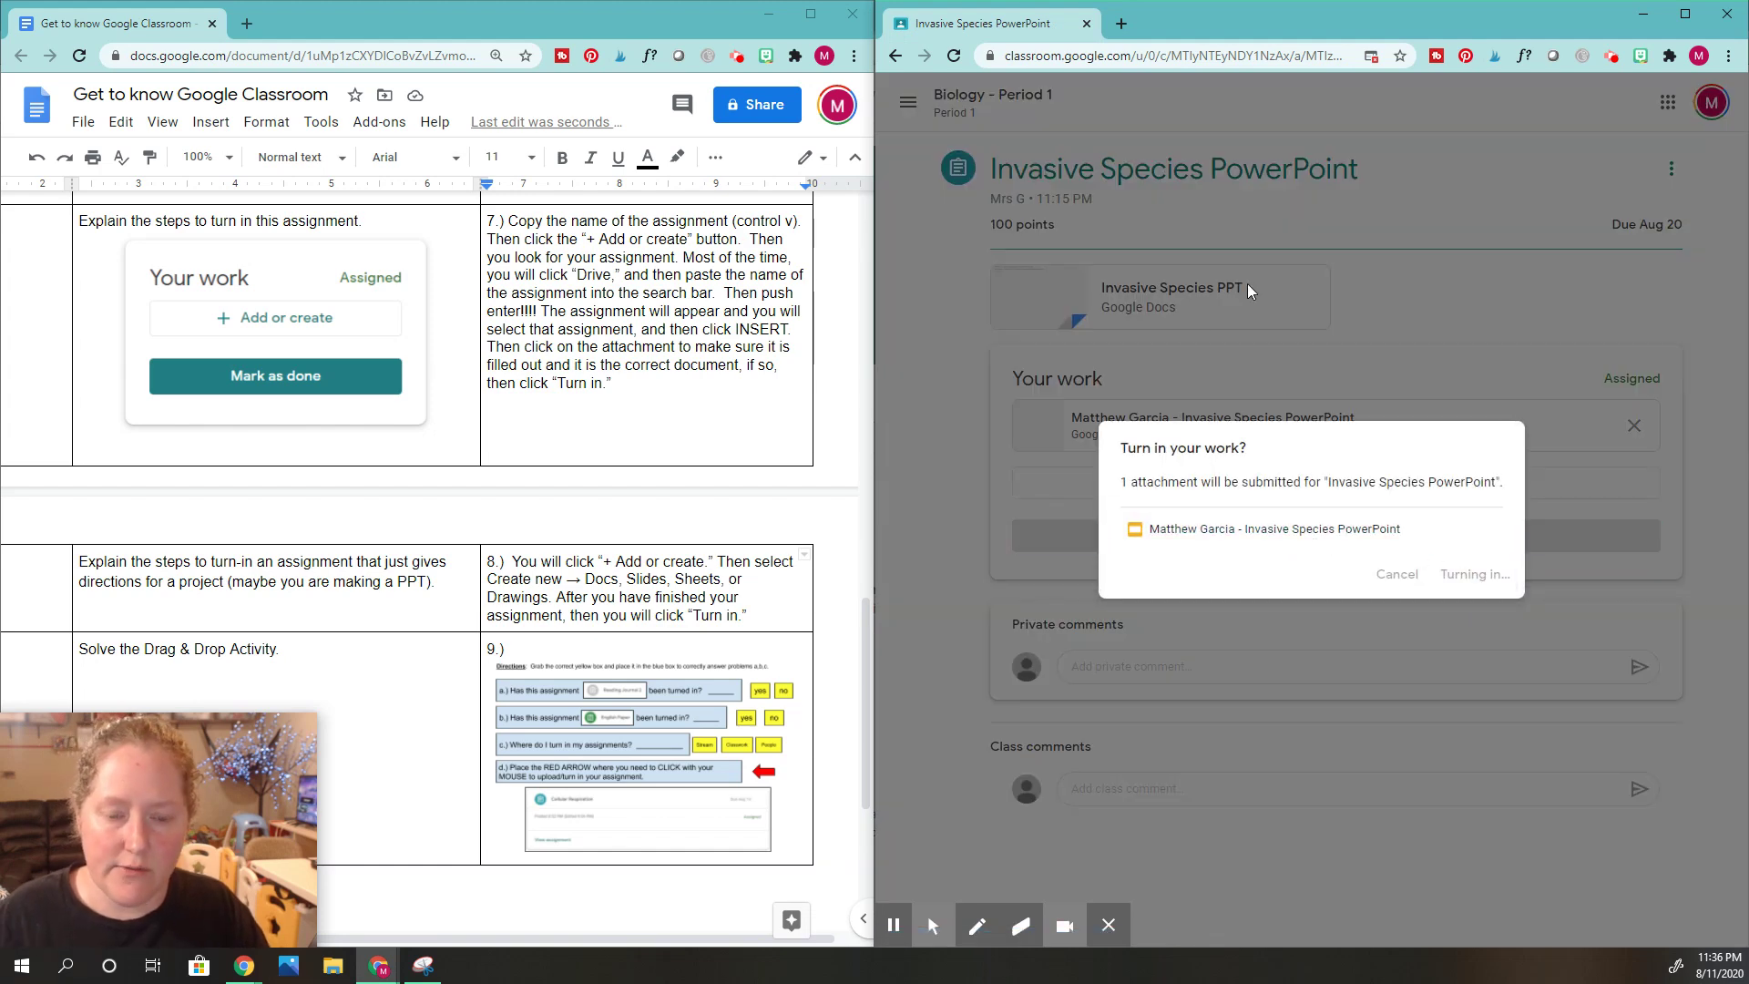